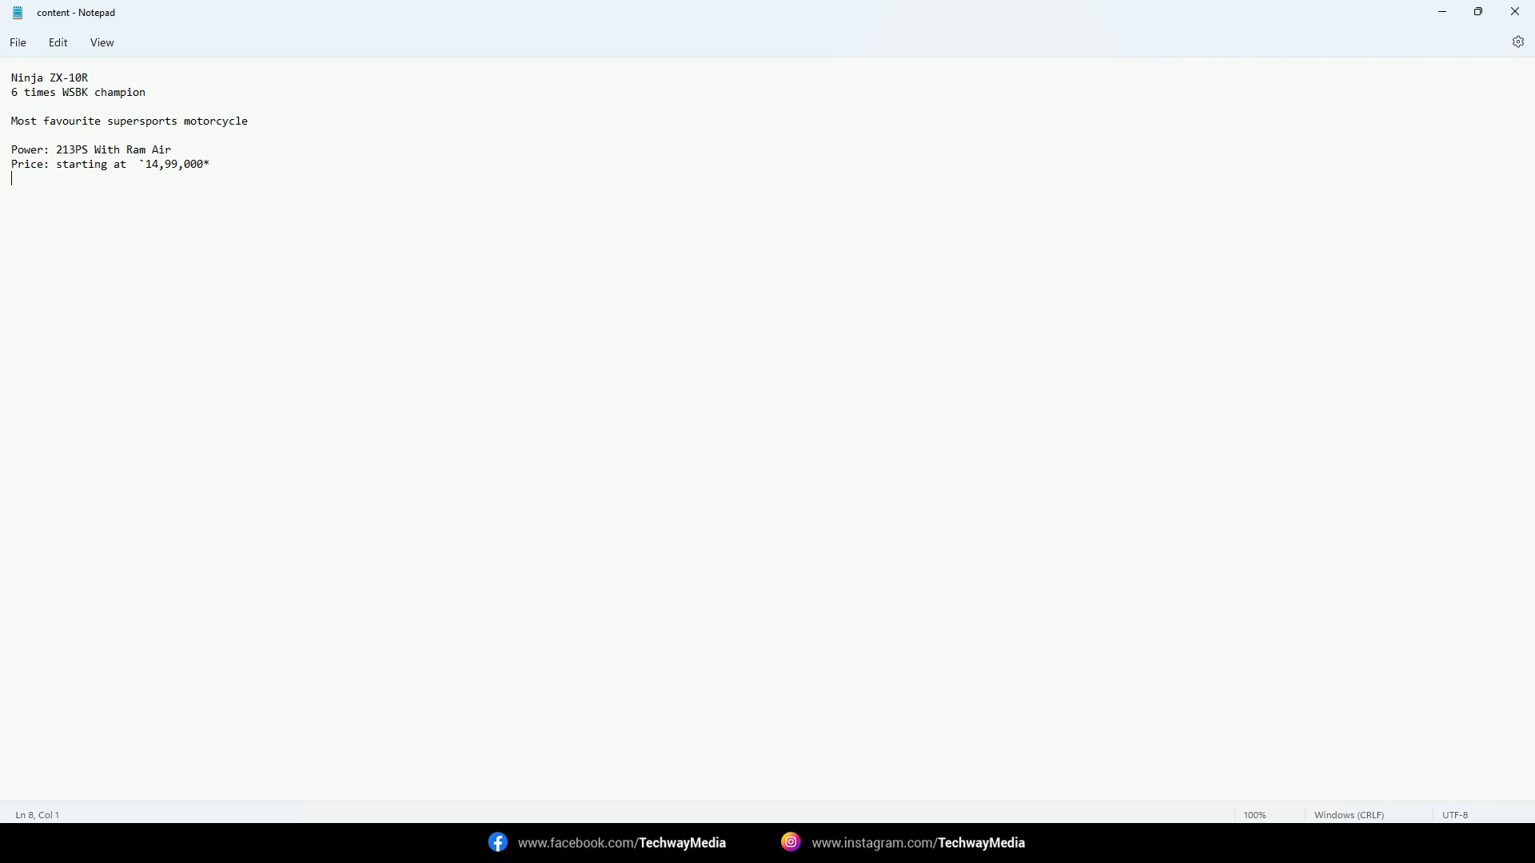
# Switch from the Notepad content file to Photoshop and create a 2000 x 2000 px RGB document at 72 ppi with a white artboard
pyautogui.moveTo(12, 78); pyautogui.dragTo(12, 179)
pyautogui.click(12, 179)
pyautogui.hotkey('alt', 'Tab')
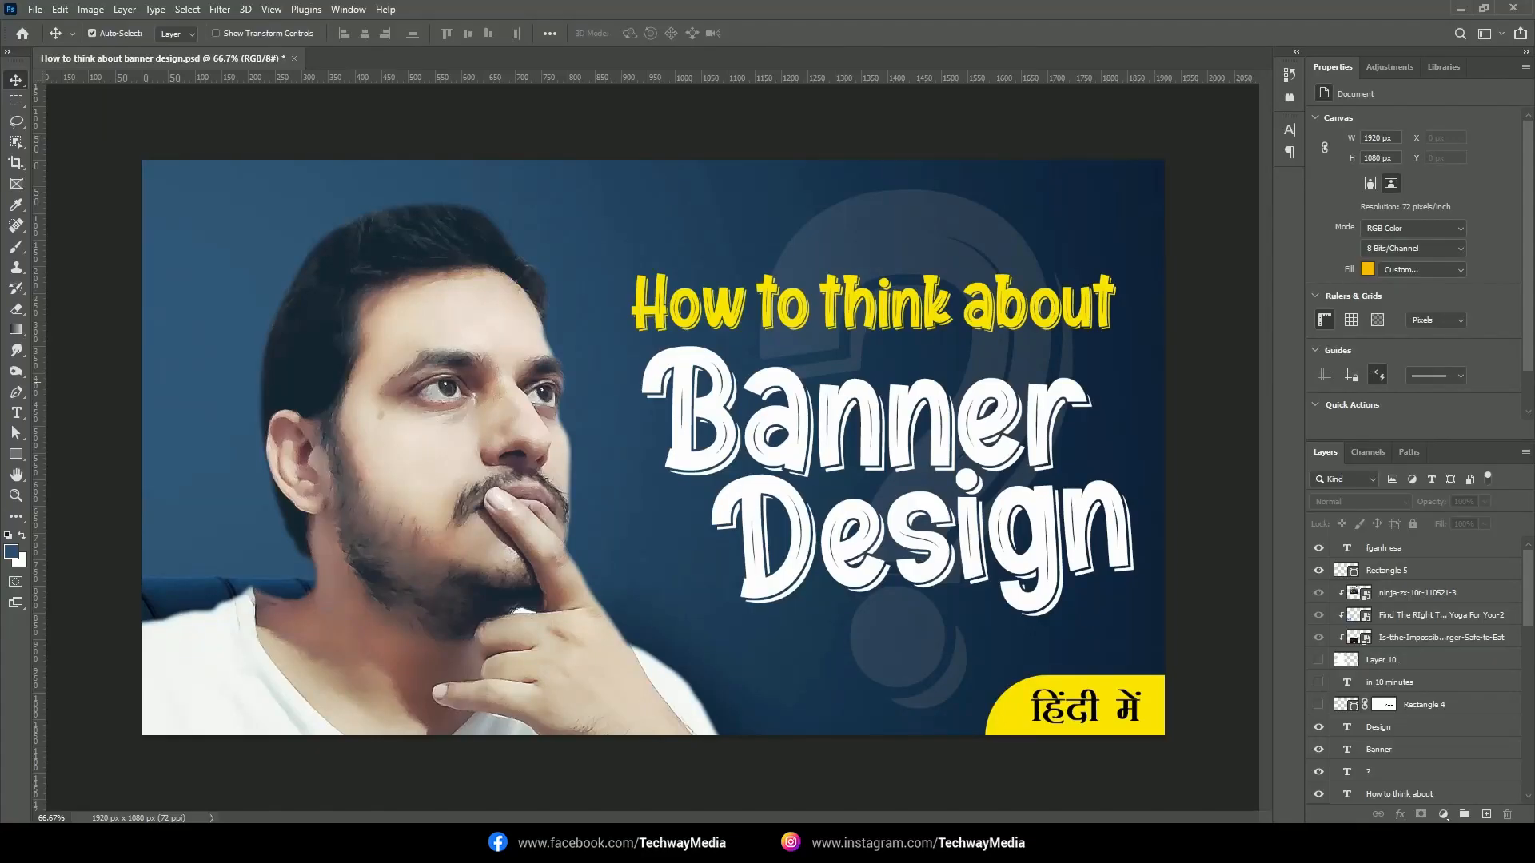
pyautogui.hotkey('ctrl', 'n')
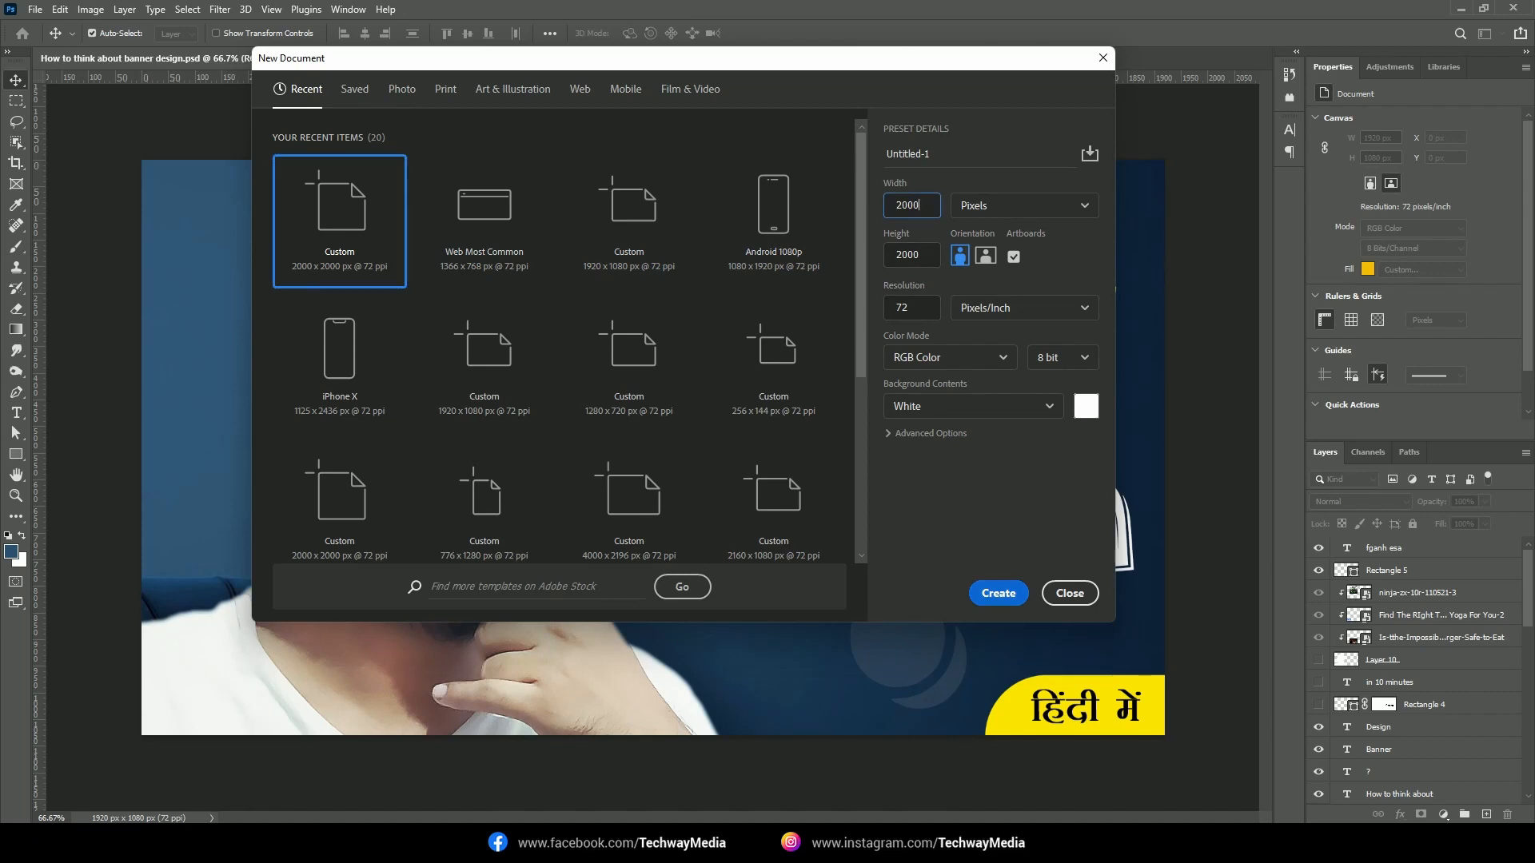
pyautogui.press('Return')
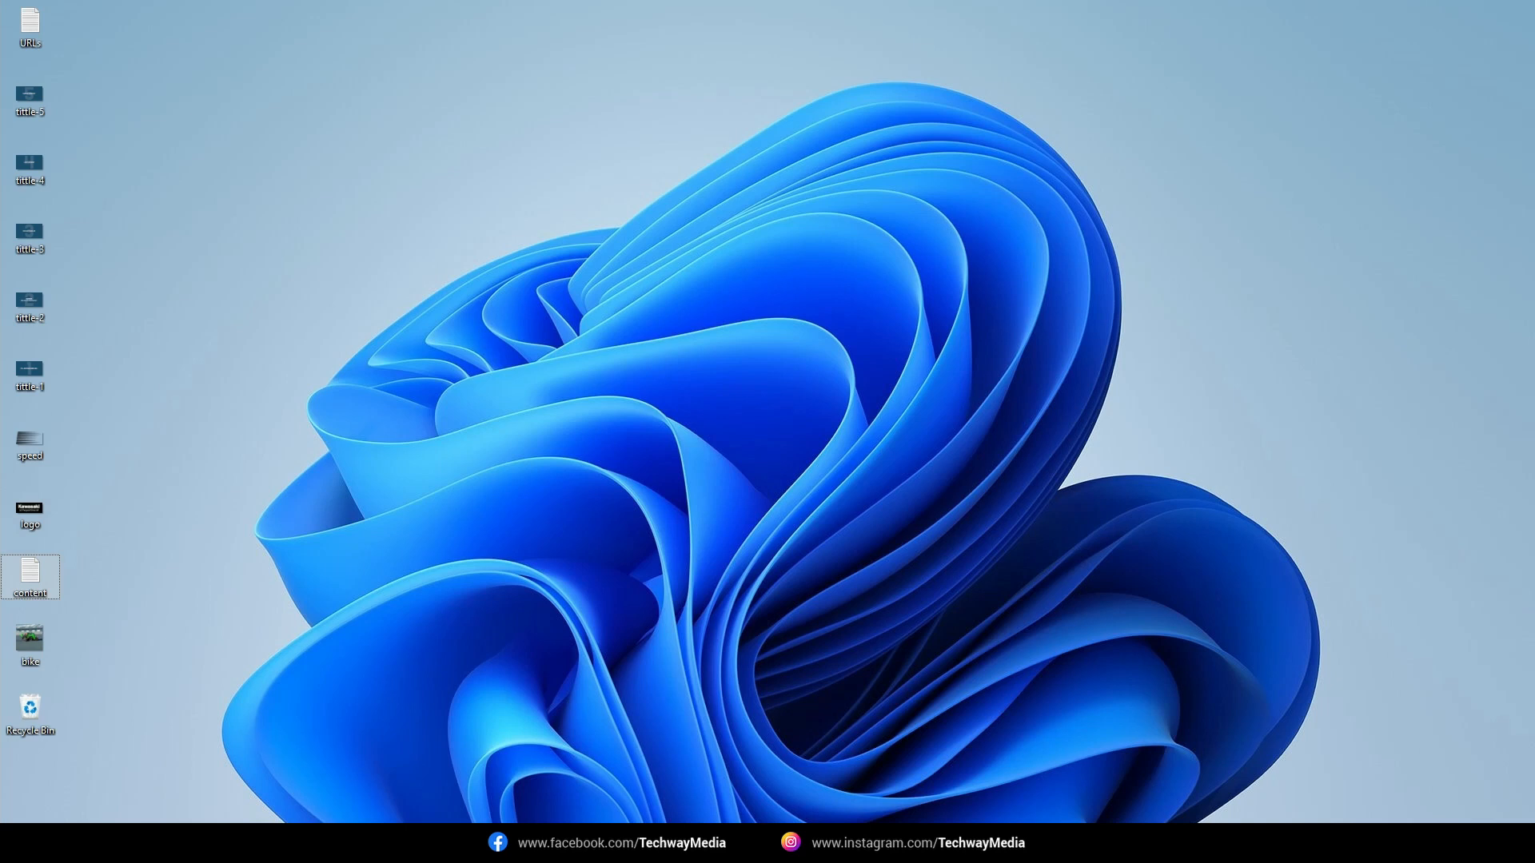
# Place the logo image from the desktop onto the new artboard
pyautogui.doubleClick(30, 512)
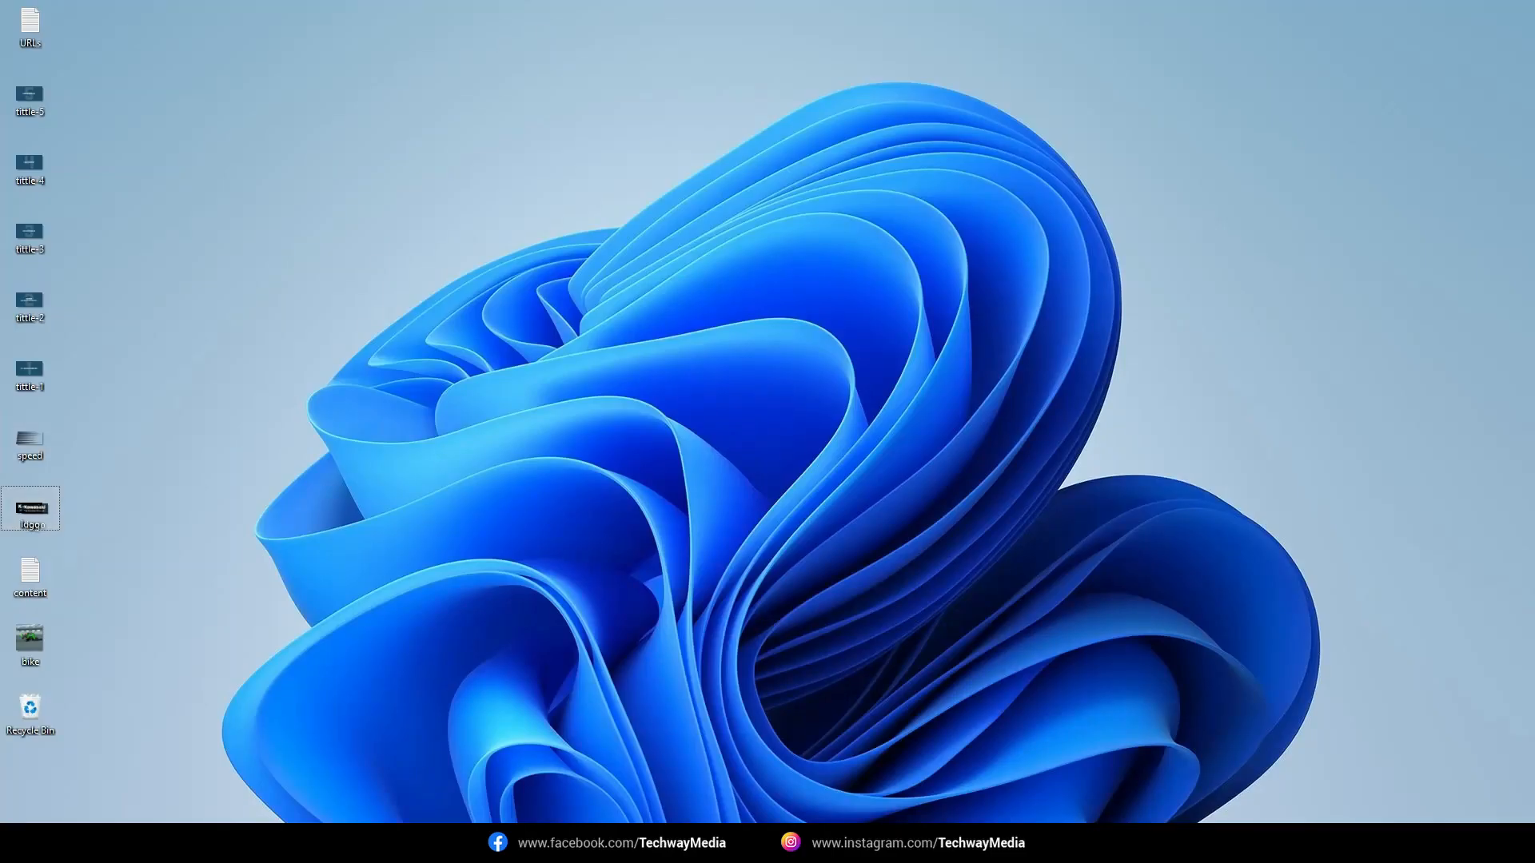
pyautogui.moveTo(29, 512); pyautogui.dragTo(427, 509)
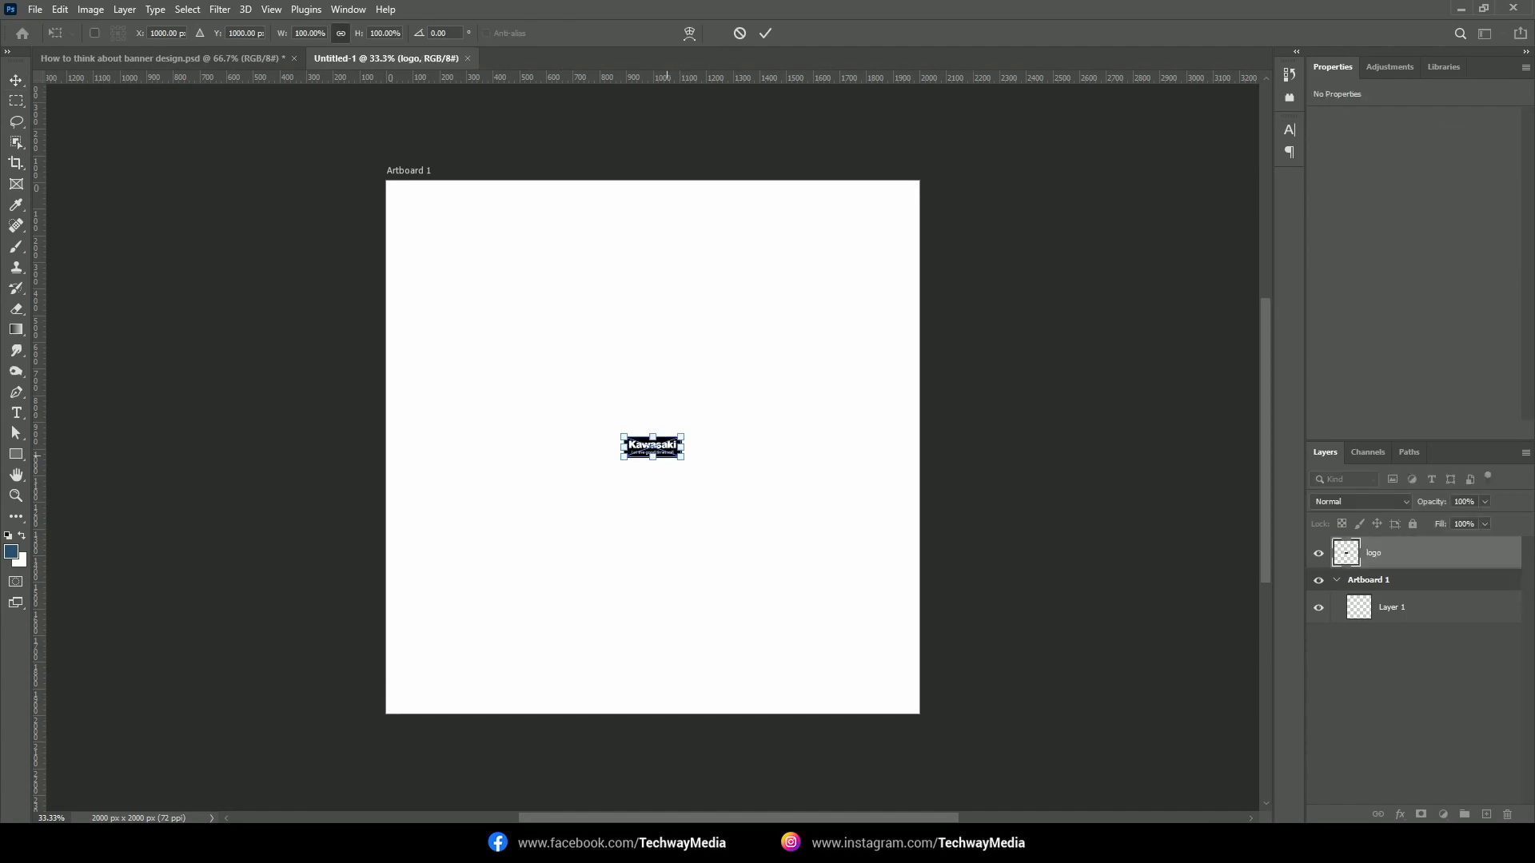
pyautogui.press('Return')
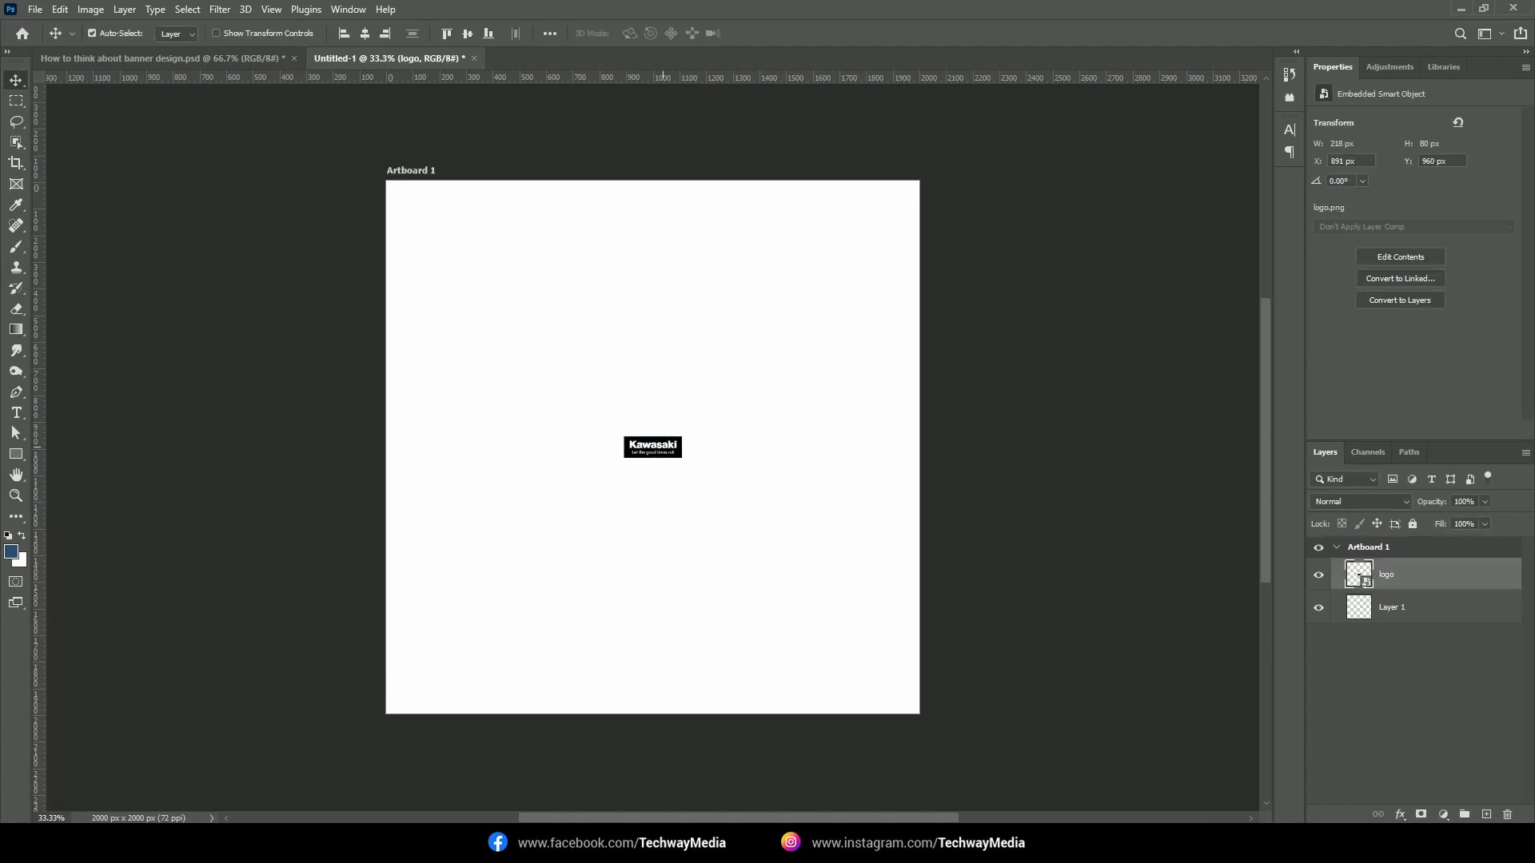
# Enlarge the Kawasaki logo to about 392 x 144 px and position it near the artboard's upper-right corner
pyautogui.moveTo(653, 445); pyautogui.dragTo(780, 242)
pyautogui.hotkey('ctrl', 't')
pyautogui.press('Return')
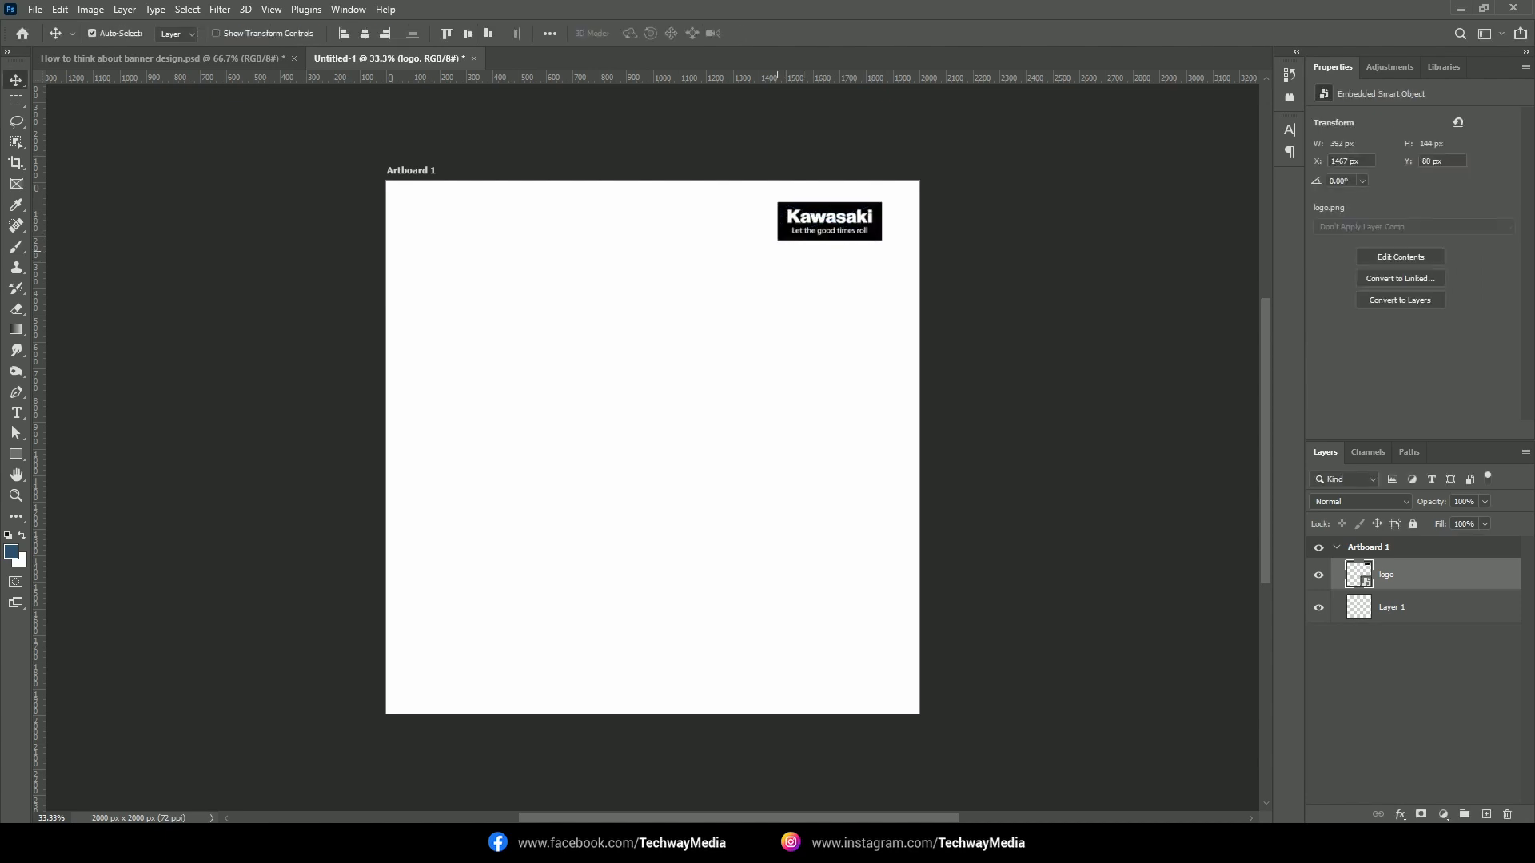
pyautogui.hotkey('shift', 'Right')
pyautogui.hotkey('shift', 'Right')
pyautogui.hotkey('shift', 'Right')
pyautogui.hotkey('shift', 'Right')
pyautogui.hotkey('shift', 'Right')
pyautogui.hotkey('shift', 'Right')
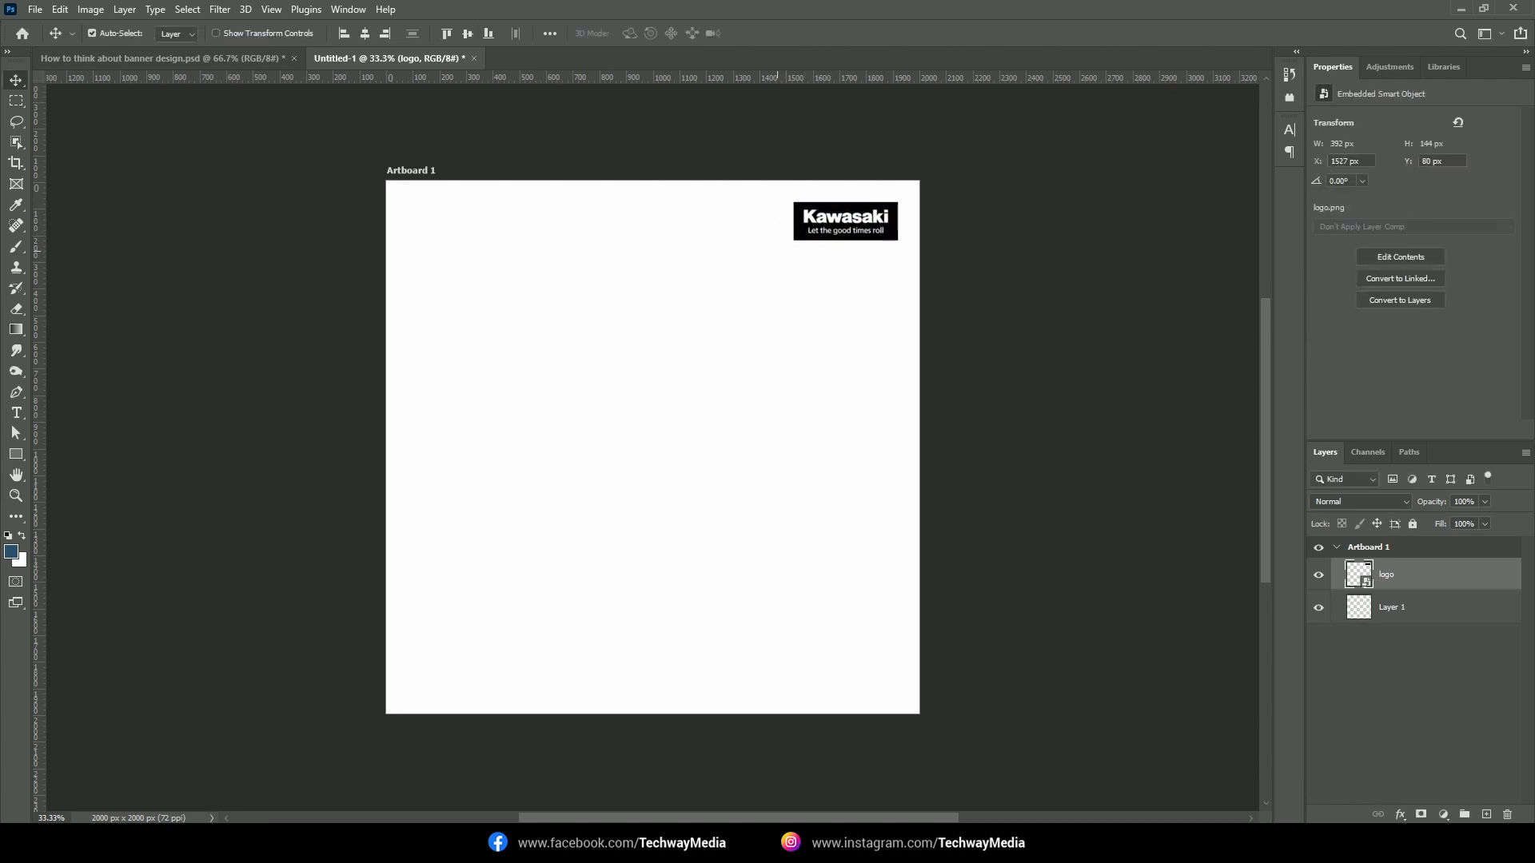
pyautogui.hotkey('shift', 'Up')
pyautogui.press('Down')
pyautogui.press('Down')
pyautogui.press('Down')
pyautogui.press('Left')
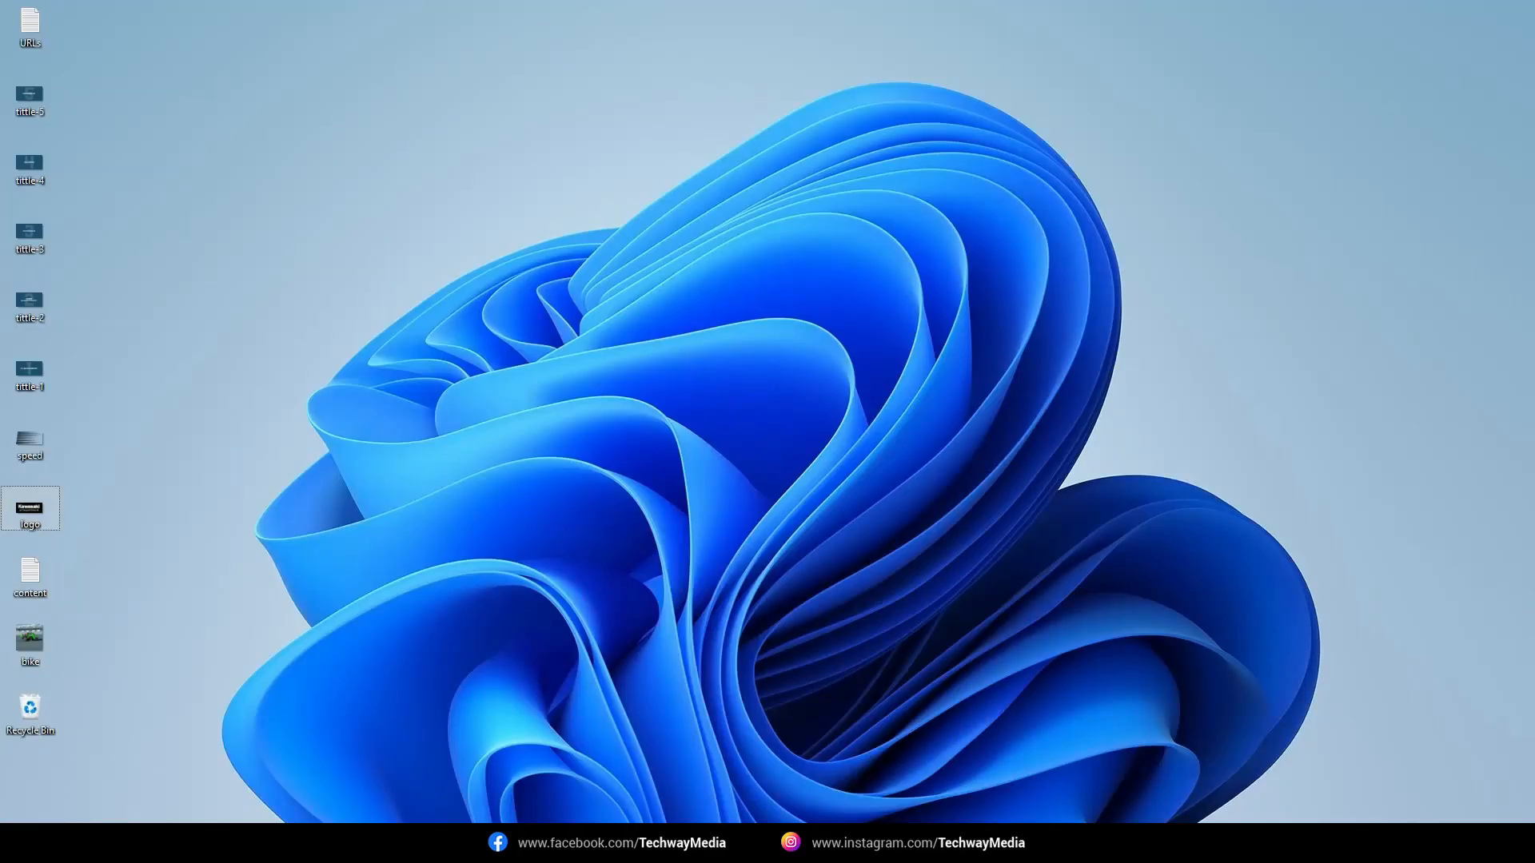
# Copy "Ninja ZX-10R" from the content text file and add it as a text layer on the artboard
pyautogui.doubleClick(30, 577)
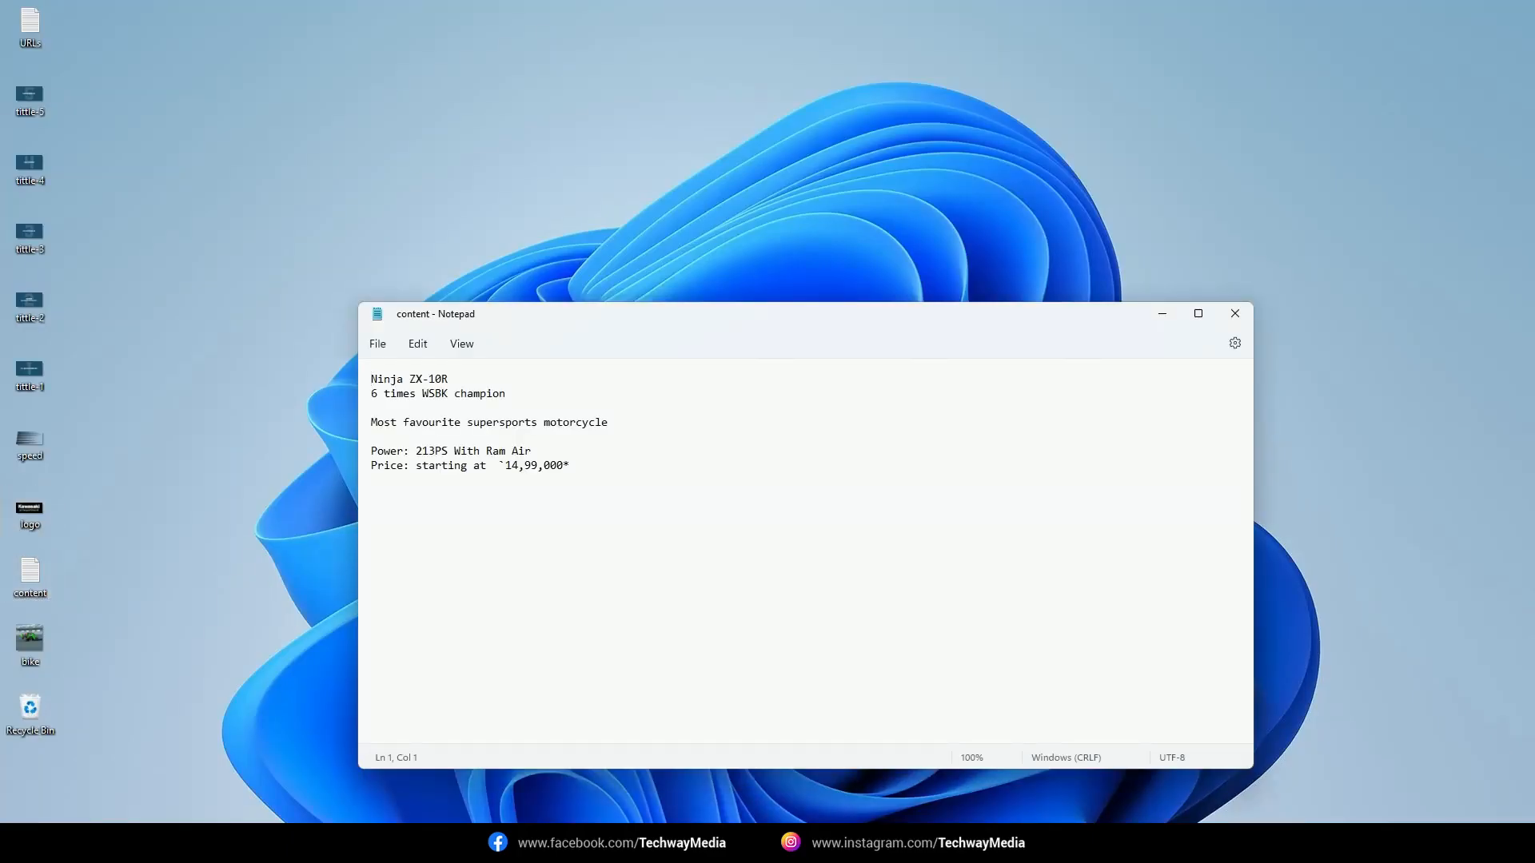
pyautogui.hotkey('shift', 'End')
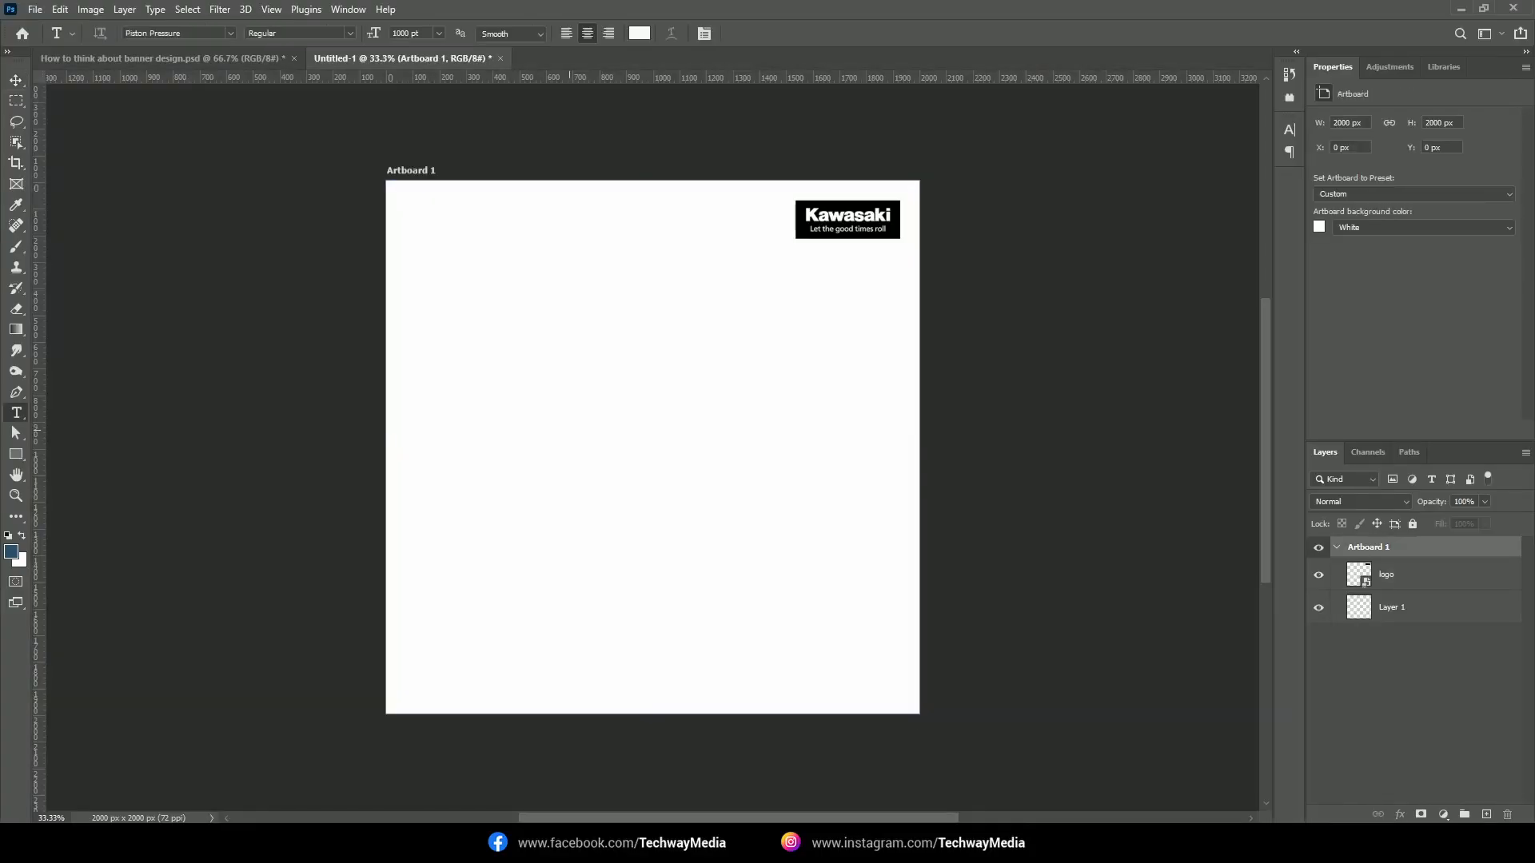
pyautogui.write('Ninja ZX-10R')
pyautogui.hotkey('ctrl', 'Return')
pyautogui.press('v')
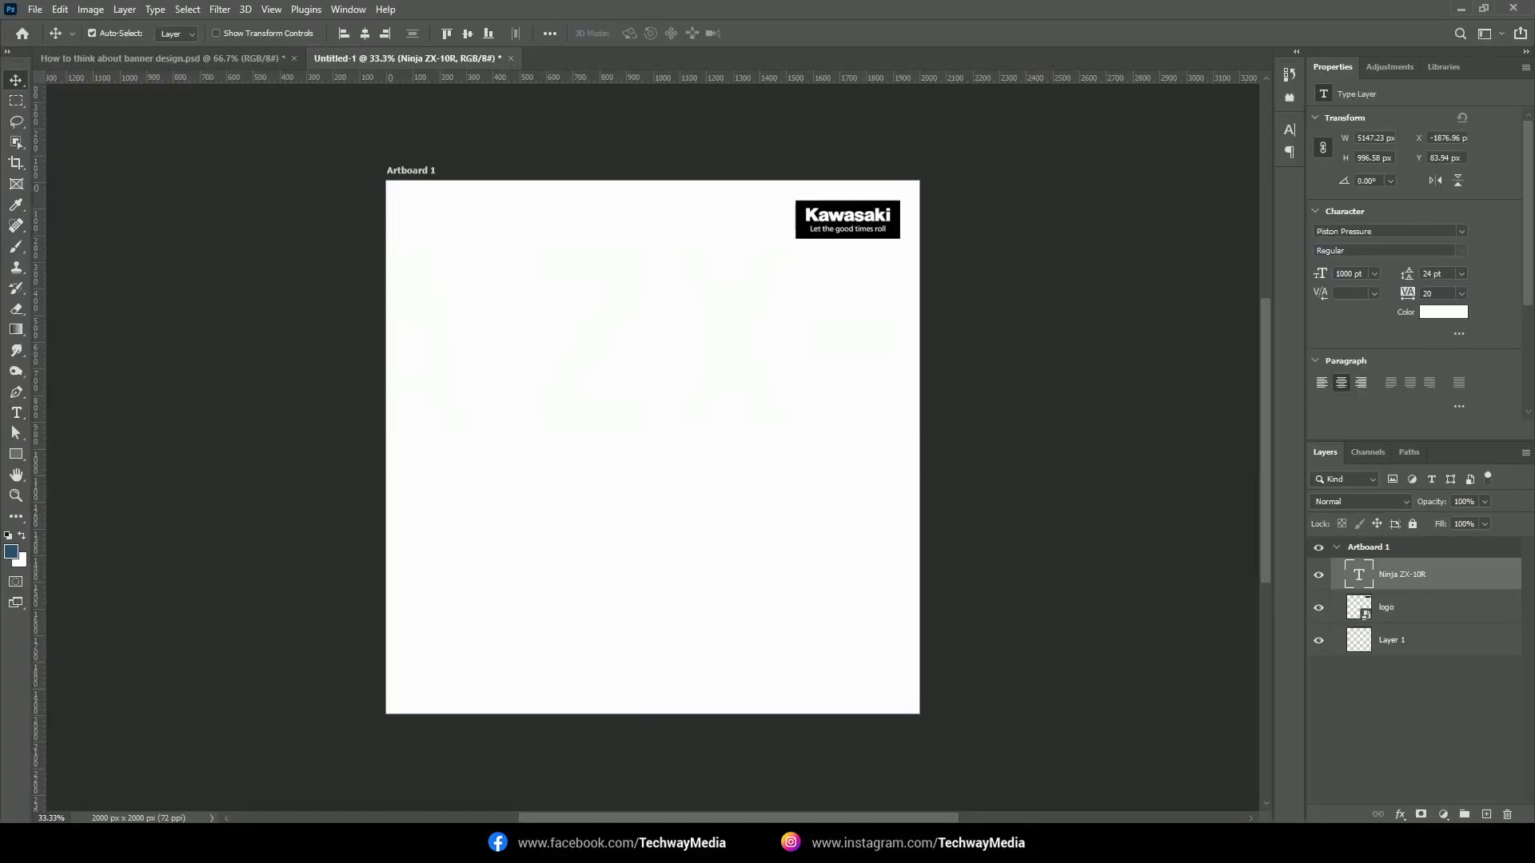
# Set the Ninja ZX-10R text to 50 pt and black, and move it slightly up on the artboard
pyautogui.click(1348, 273)
pyautogui.write('50')
pyautogui.press('Return')
pyautogui.click(1443, 312)
pyautogui.click(1003, 665)
pyautogui.click(1366, 455)
pyautogui.moveTo(569, 426); pyautogui.dragTo(589, 387)
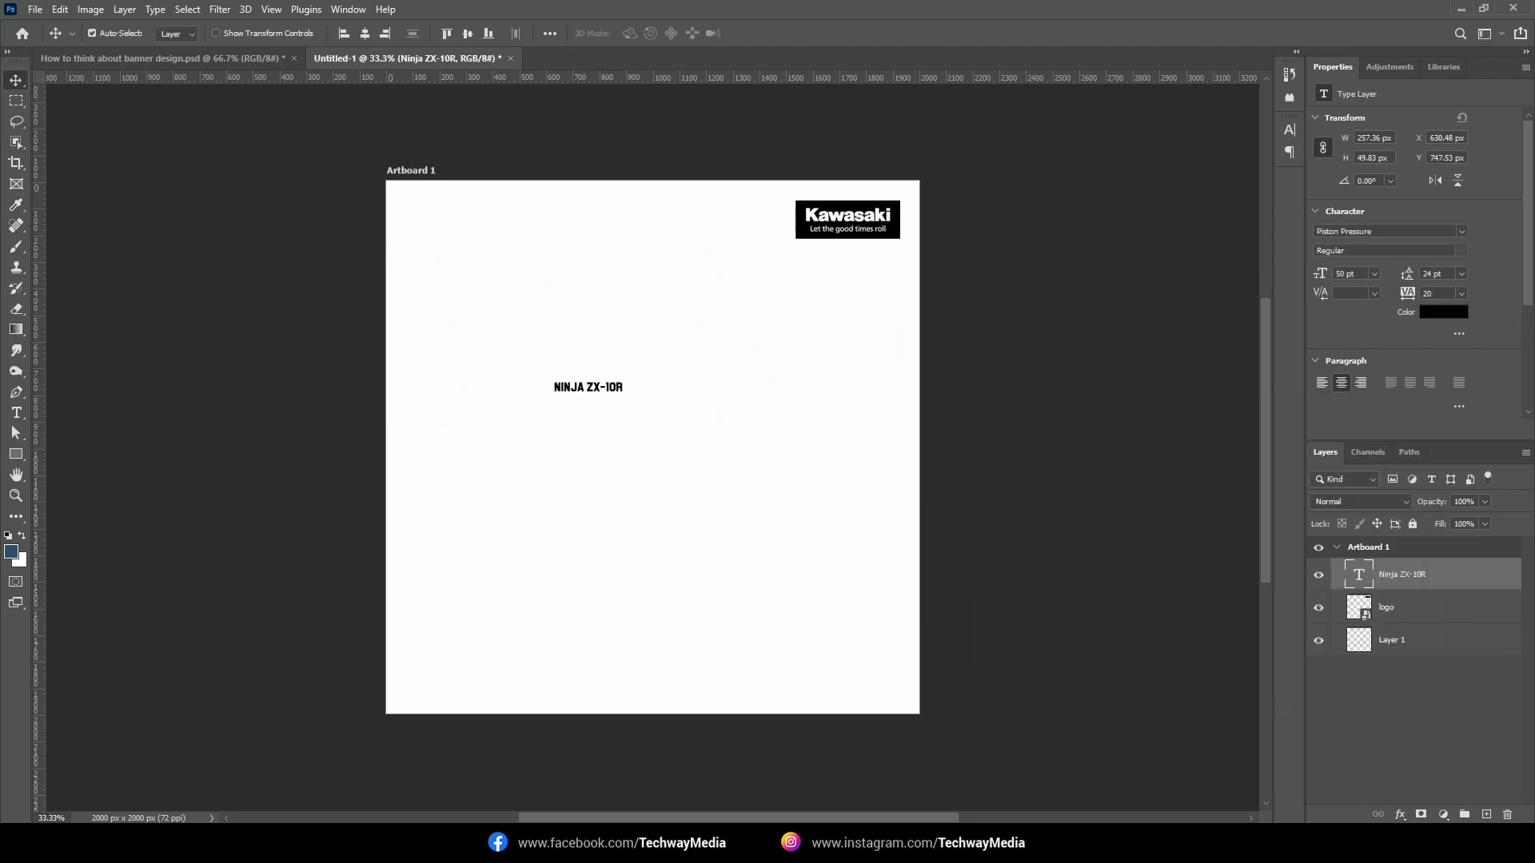
# Change the Ninja ZX-10R text's font to Oswald Demi-Bold
pyautogui.click(1462, 231)
pyautogui.press('Down')
pyautogui.press('Return')
pyautogui.click(1359, 231)
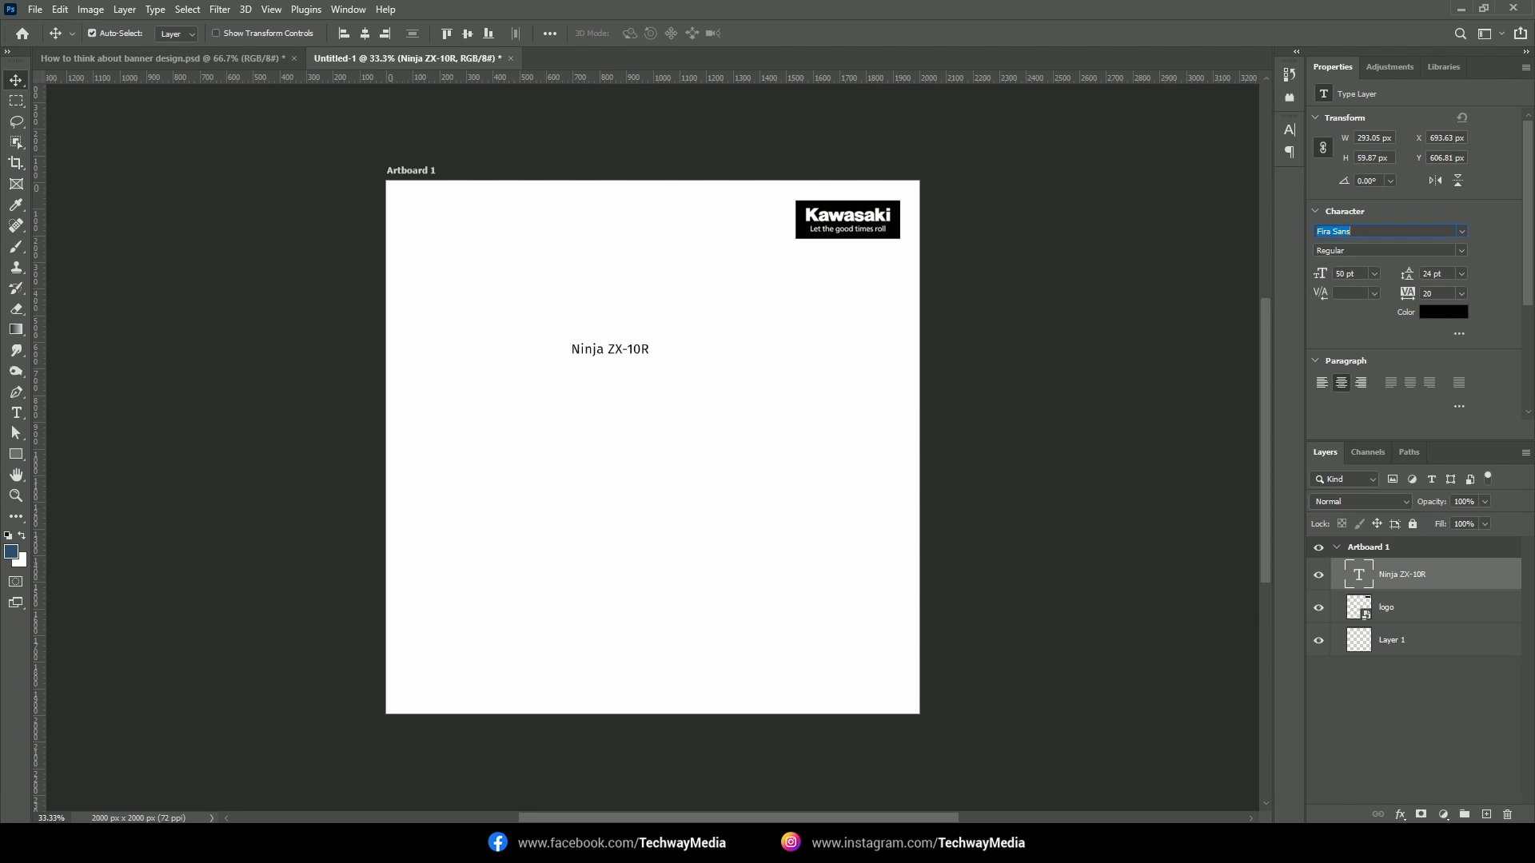
pyautogui.write('oswal')
pyautogui.press('Down')
pyautogui.press('Down')
pyautogui.press('Down')
pyautogui.press('Down')
pyautogui.press('Down')
pyautogui.press('Down')
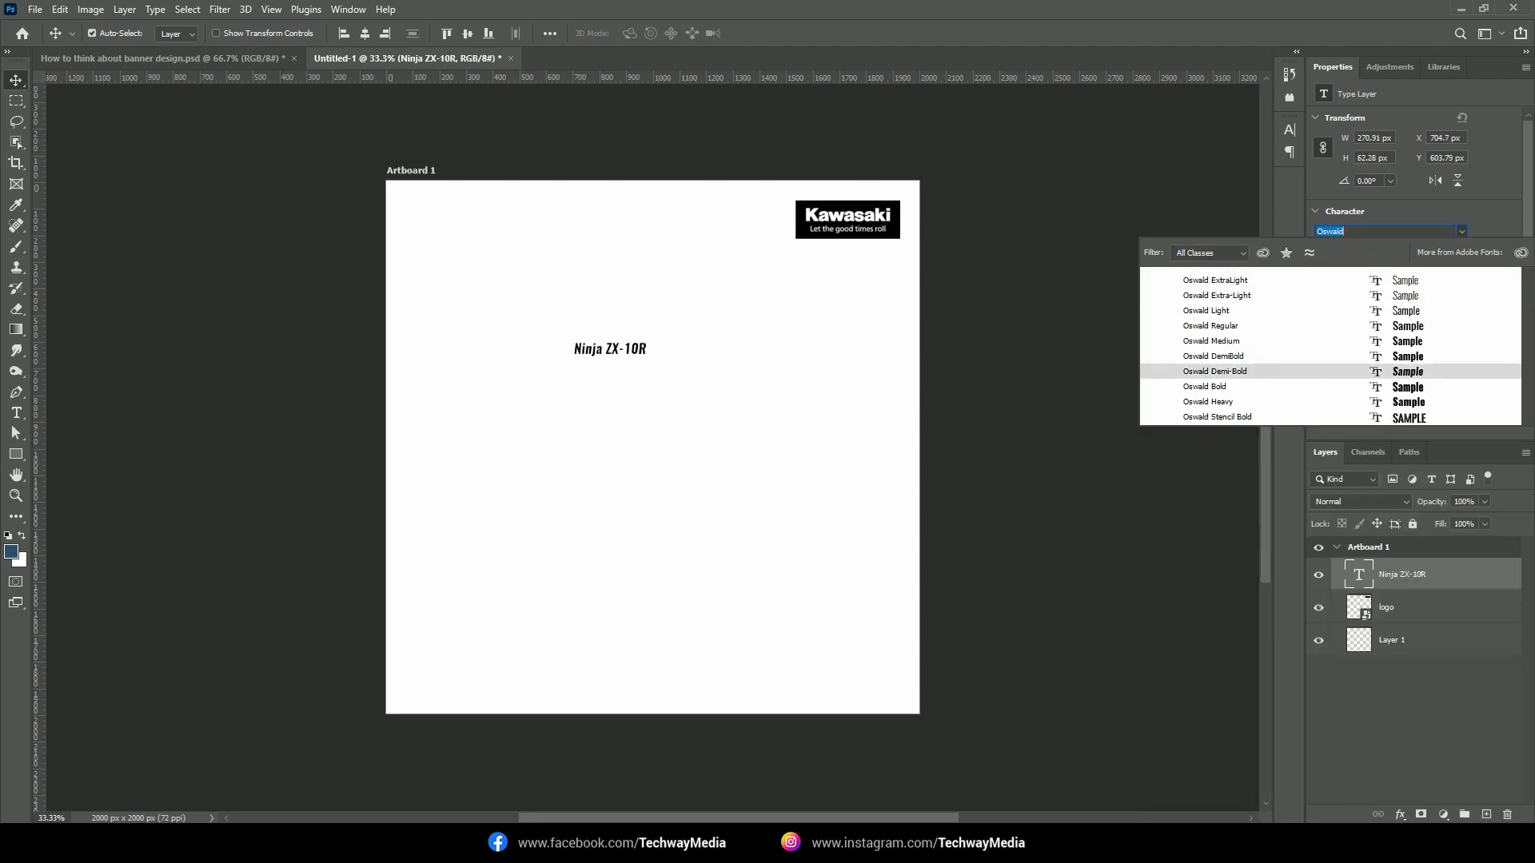
pyautogui.press('Return')
# Apply All Caps to the Ninja ZX-10R text, shift it slightly, and set its size to 100 pt
pyautogui.click(1290, 130)
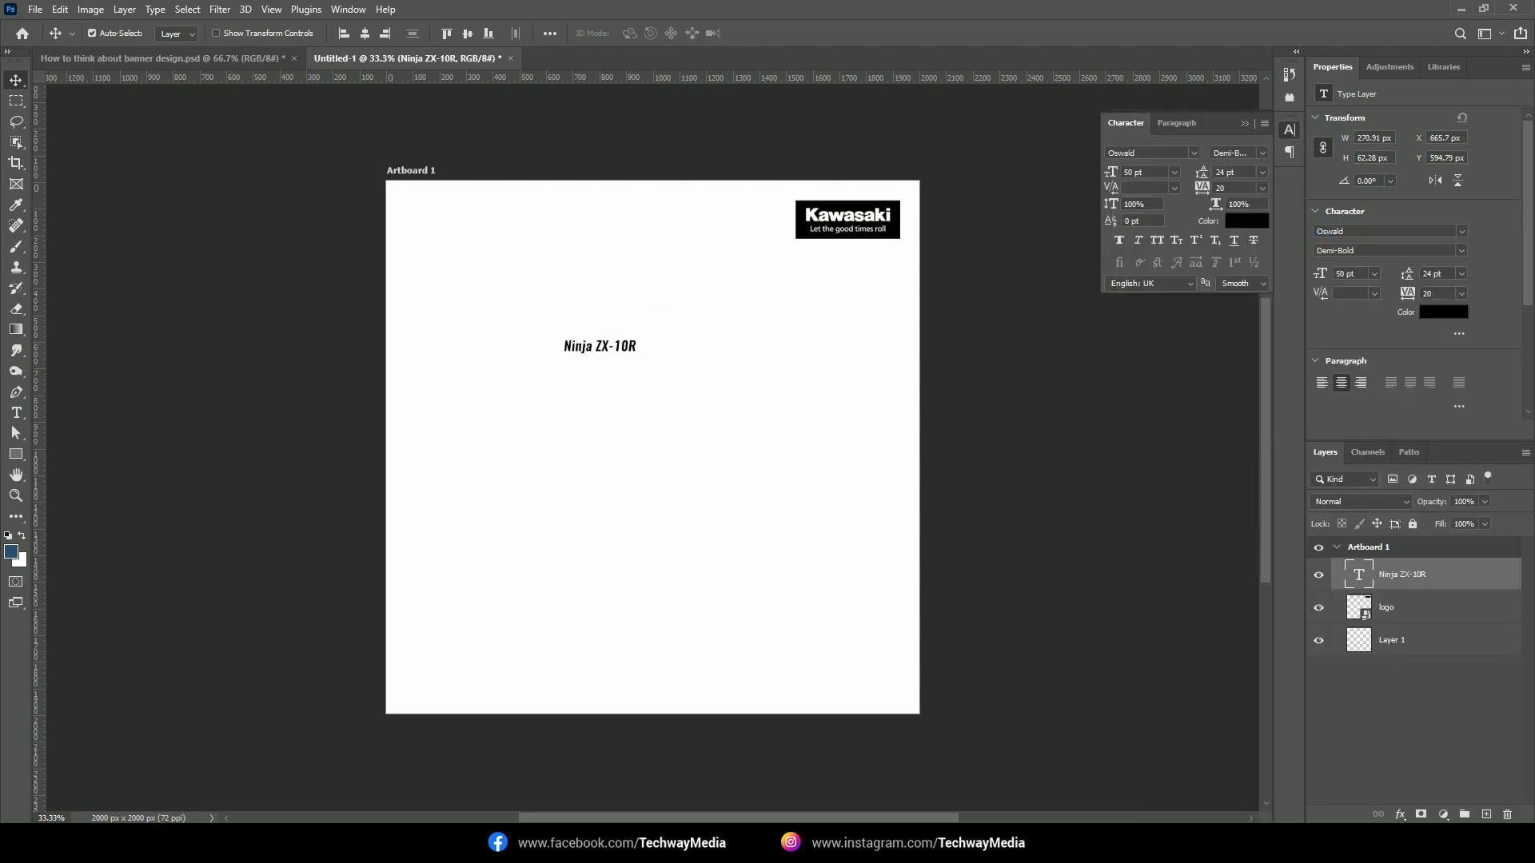
pyautogui.click(1157, 240)
pyautogui.moveTo(604, 348); pyautogui.dragTo(621, 339)
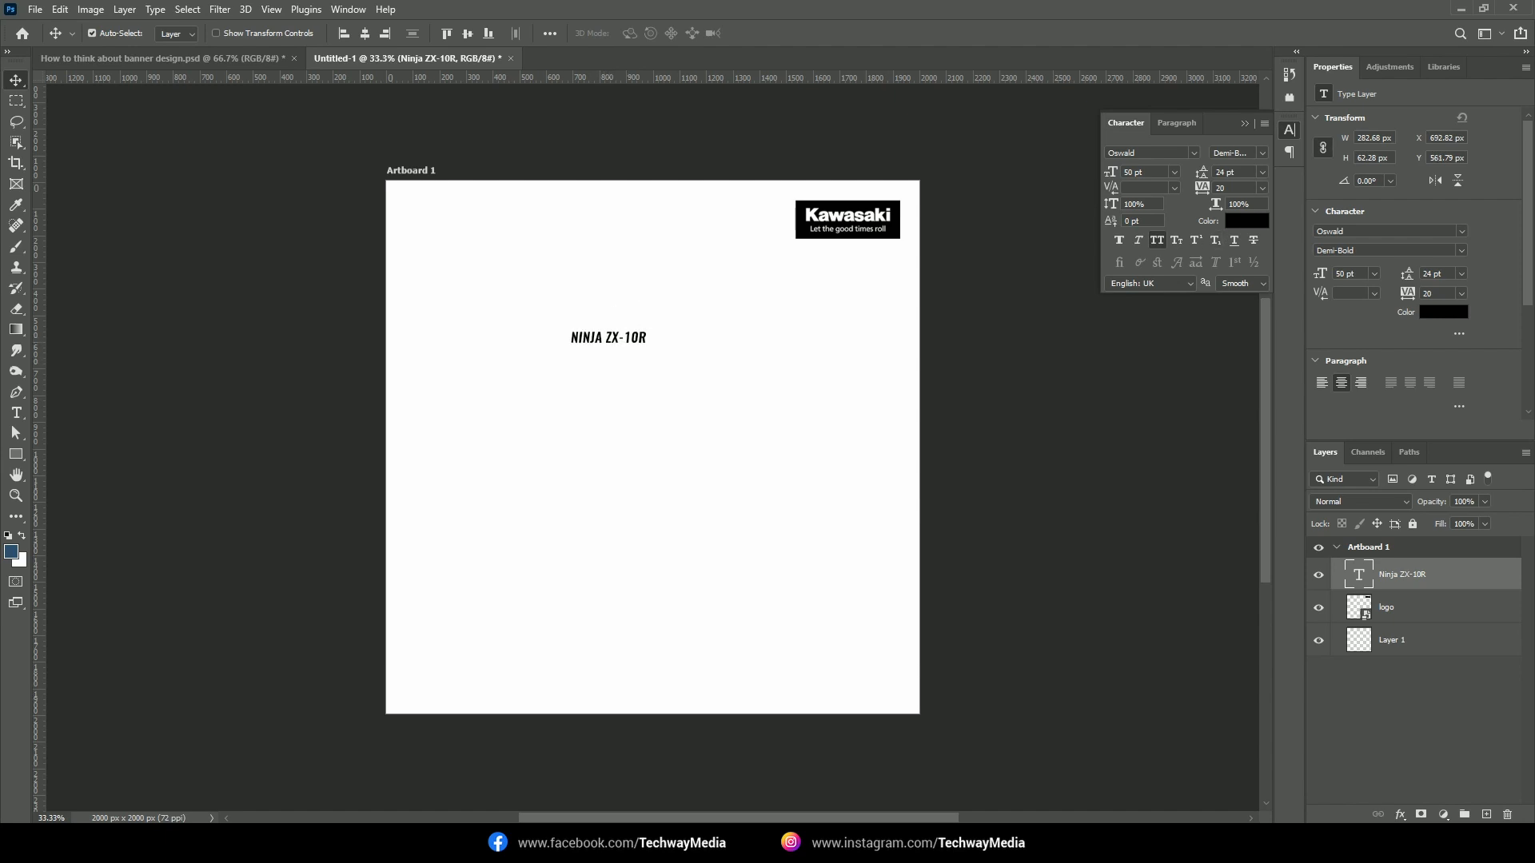
pyautogui.click(1133, 172)
pyautogui.write('100')
pyautogui.press('Return')
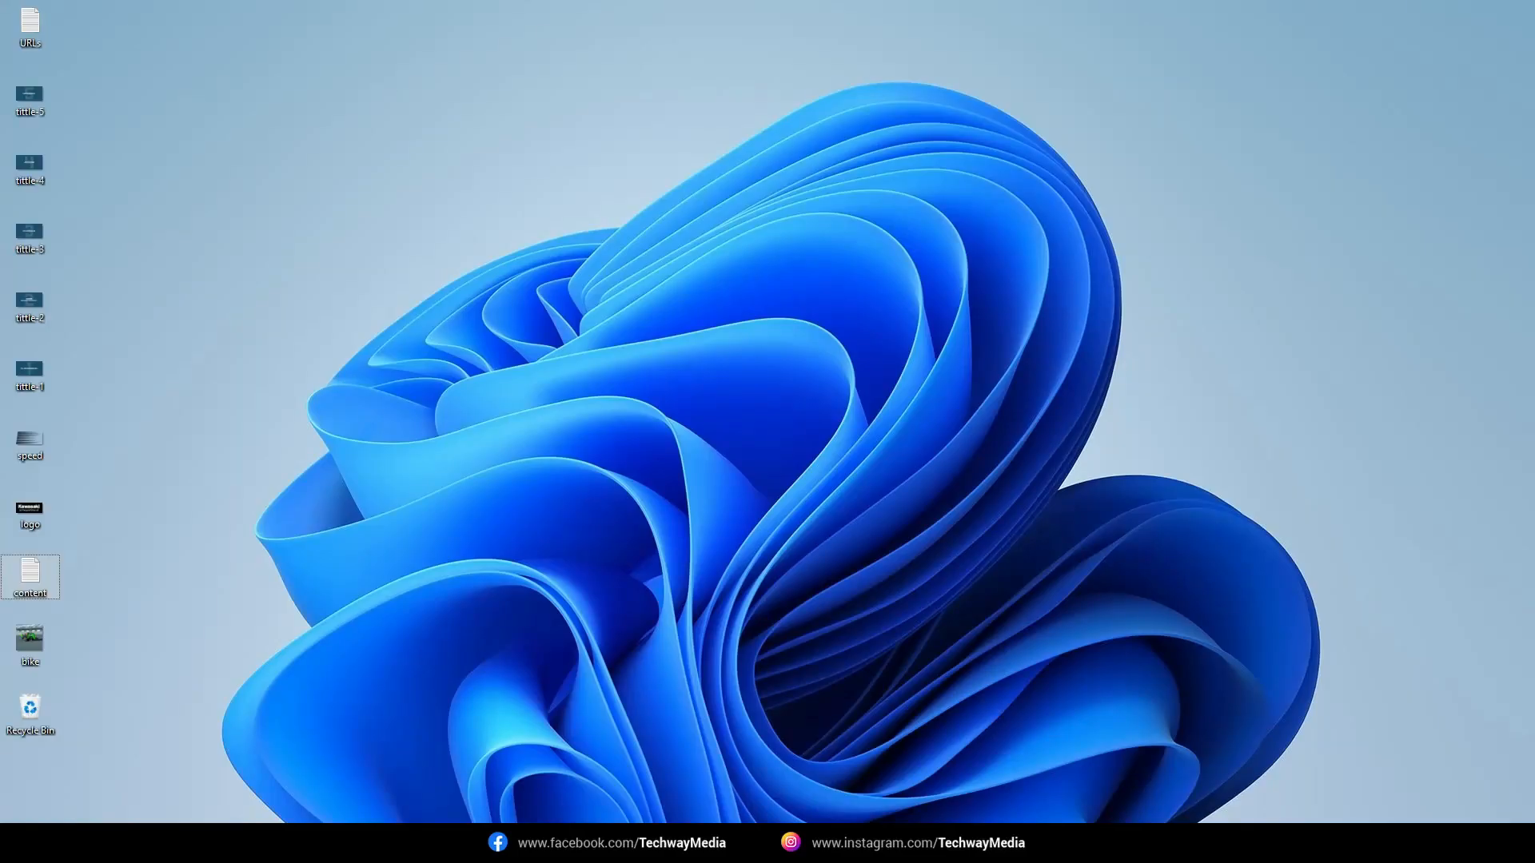
# Duplicate the Ninja ZX-10R text below itself and replace the copy's text with "6 times WSBK champion" from the content file
pyautogui.doubleClick(29, 571)
pyautogui.press('Down')
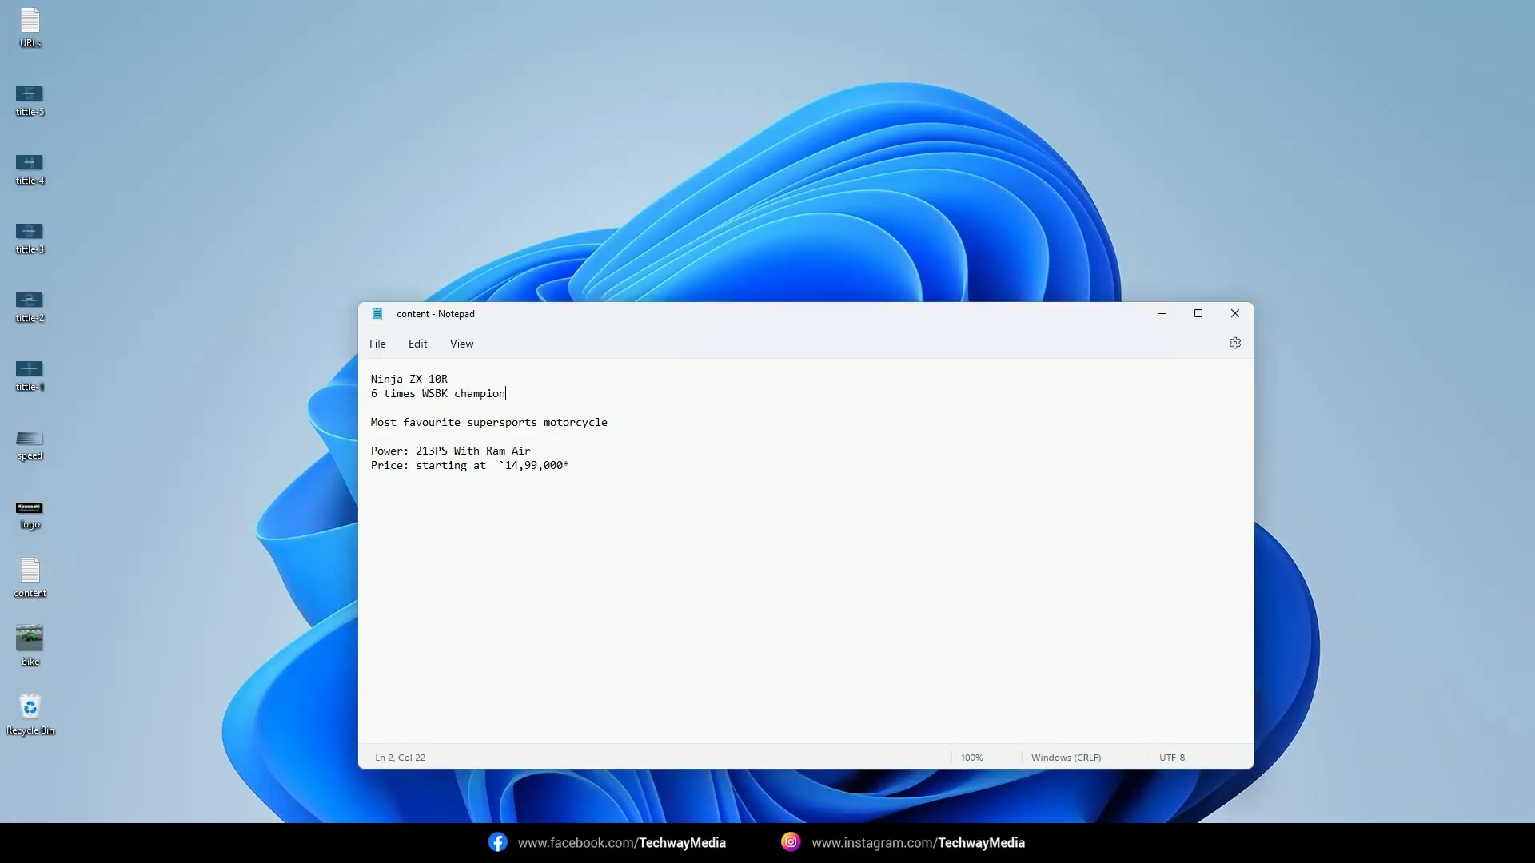
pyautogui.hotkey('shift', 'End')
pyautogui.hotkey('ctrl', 'c')
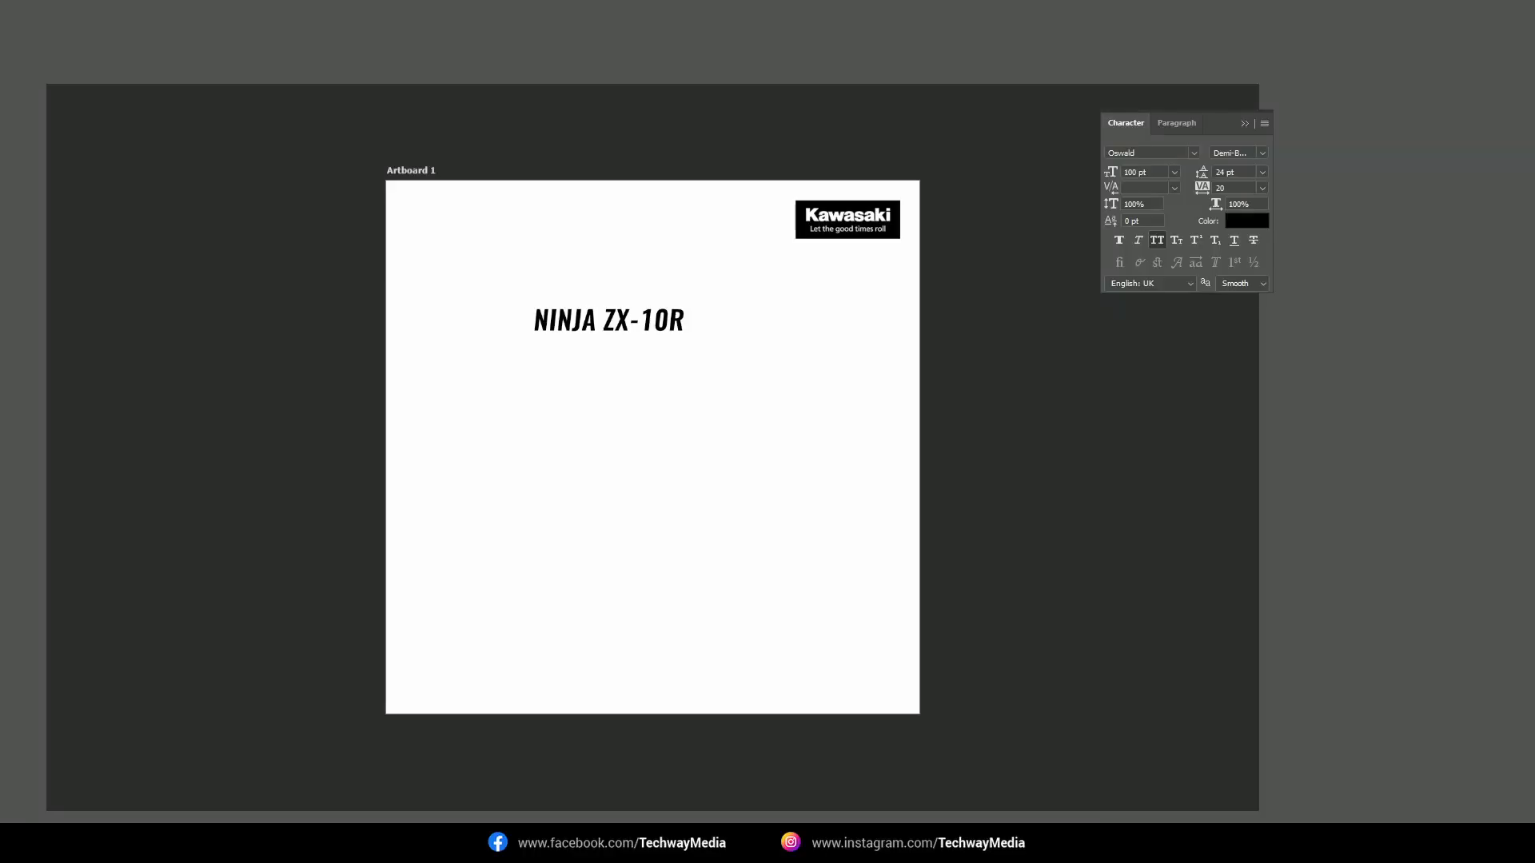
pyautogui.keyDown('alt'); pyautogui.moveTo(645, 318); pyautogui.dragTo(644, 398); pyautogui.keyUp('alt')
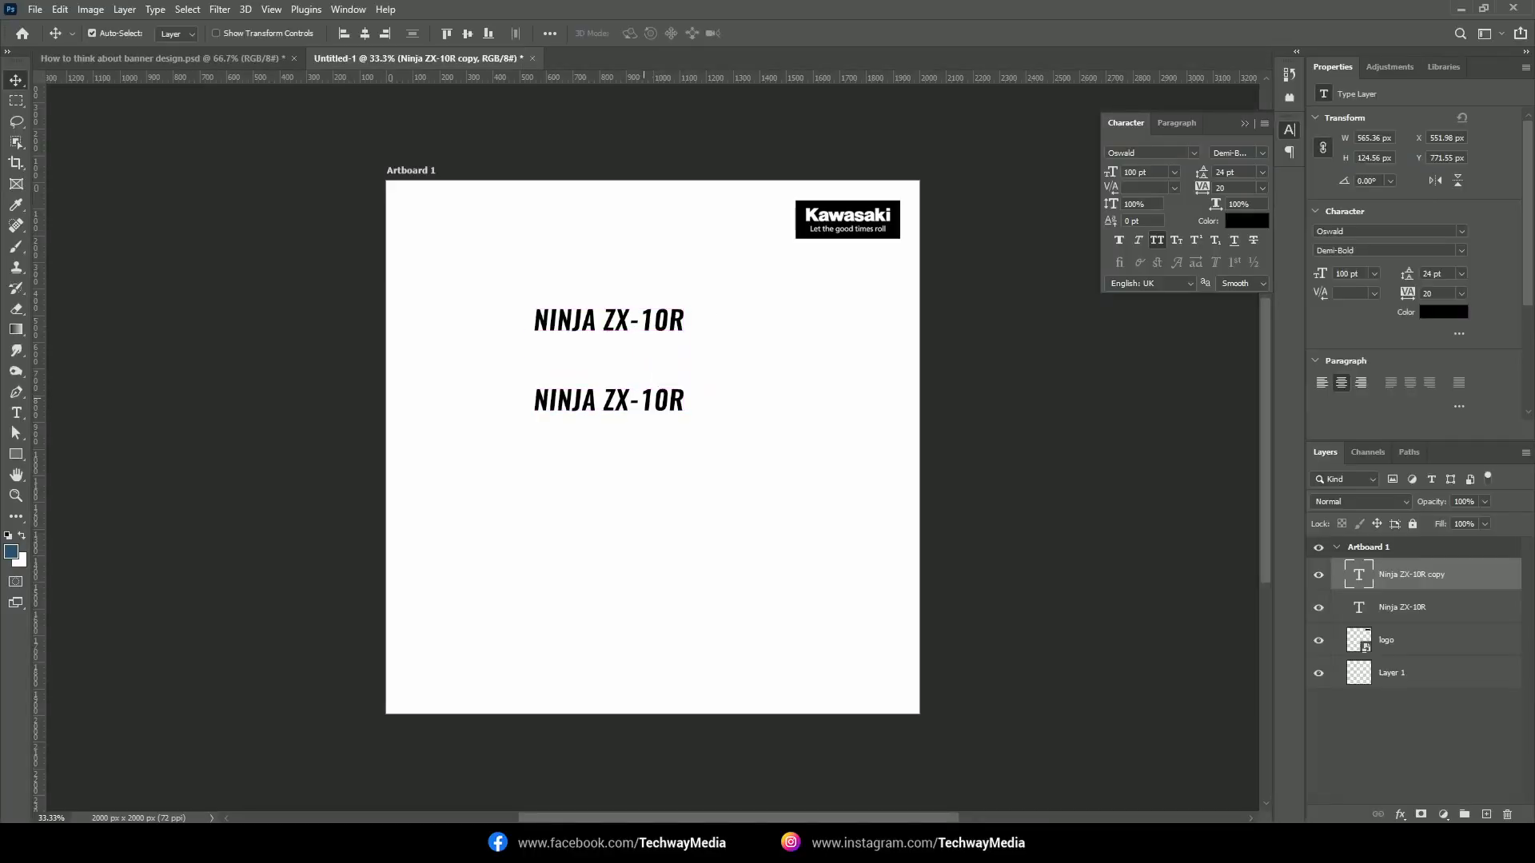
pyautogui.doubleClick(644, 398)
pyautogui.hotkey('ctrl', 'v')
pyautogui.hotkey('ctrl', 'Return')
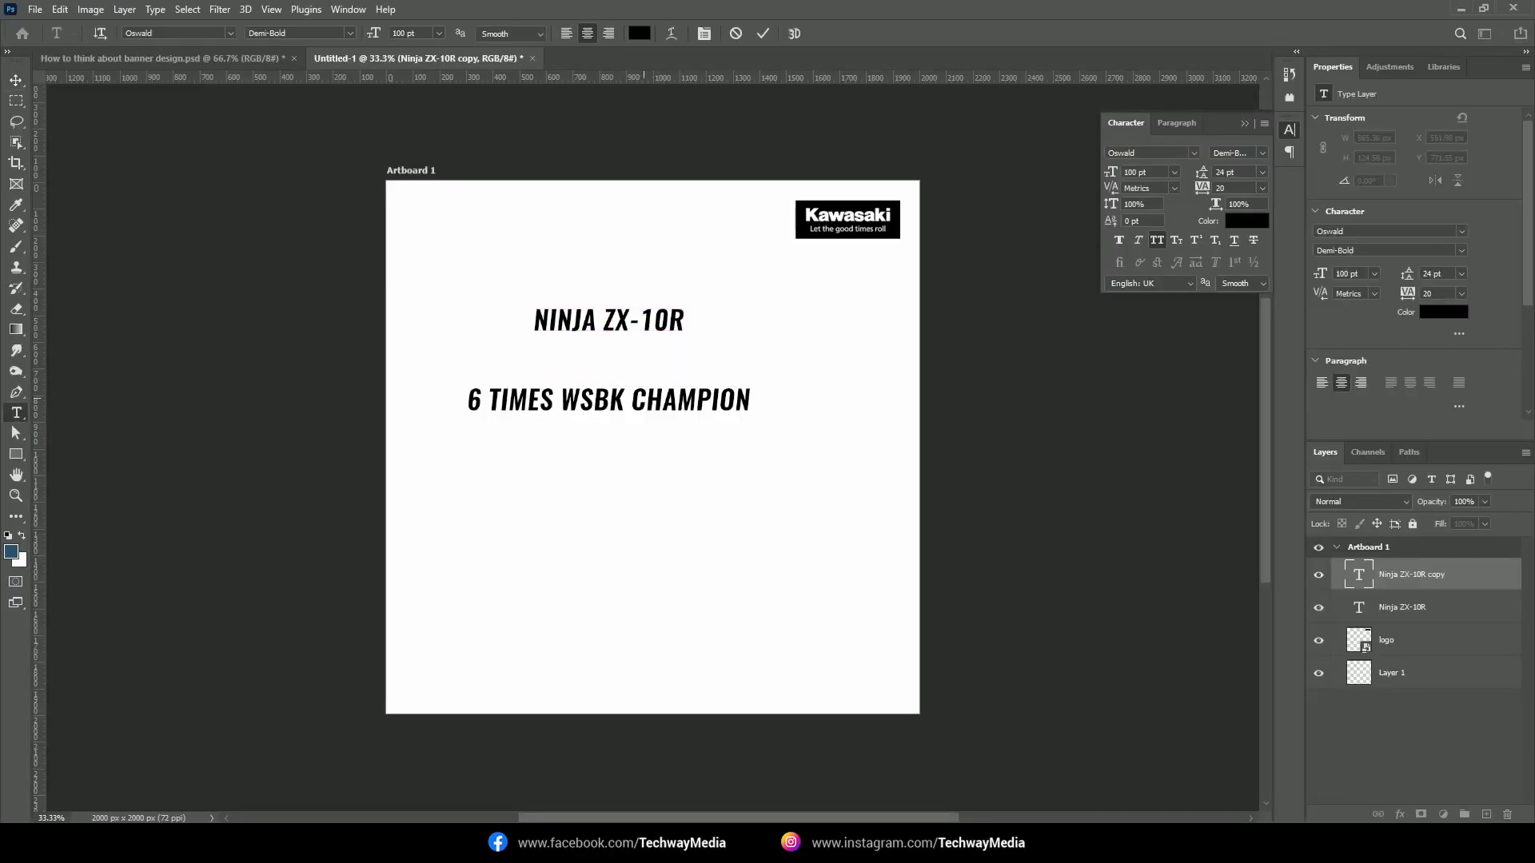
# Move the 6 times WSBK champion line up 110 px, closer to the Ninja ZX-10R title
pyautogui.press('v')
pyautogui.hotkey('shift', 'Up')
pyautogui.hotkey('shift', 'Up')
pyautogui.hotkey('shift', 'Up')
pyautogui.hotkey('shift', 'Up')
pyautogui.hotkey('shift', 'Up')
pyautogui.hotkey('shift', 'Up')
pyautogui.hotkey('shift', 'Up')
pyautogui.hotkey('shift', 'Up')
pyautogui.hotkey('shift', 'Up')
pyautogui.hotkey('shift', 'Up')
pyautogui.hotkey('shift', 'Up')
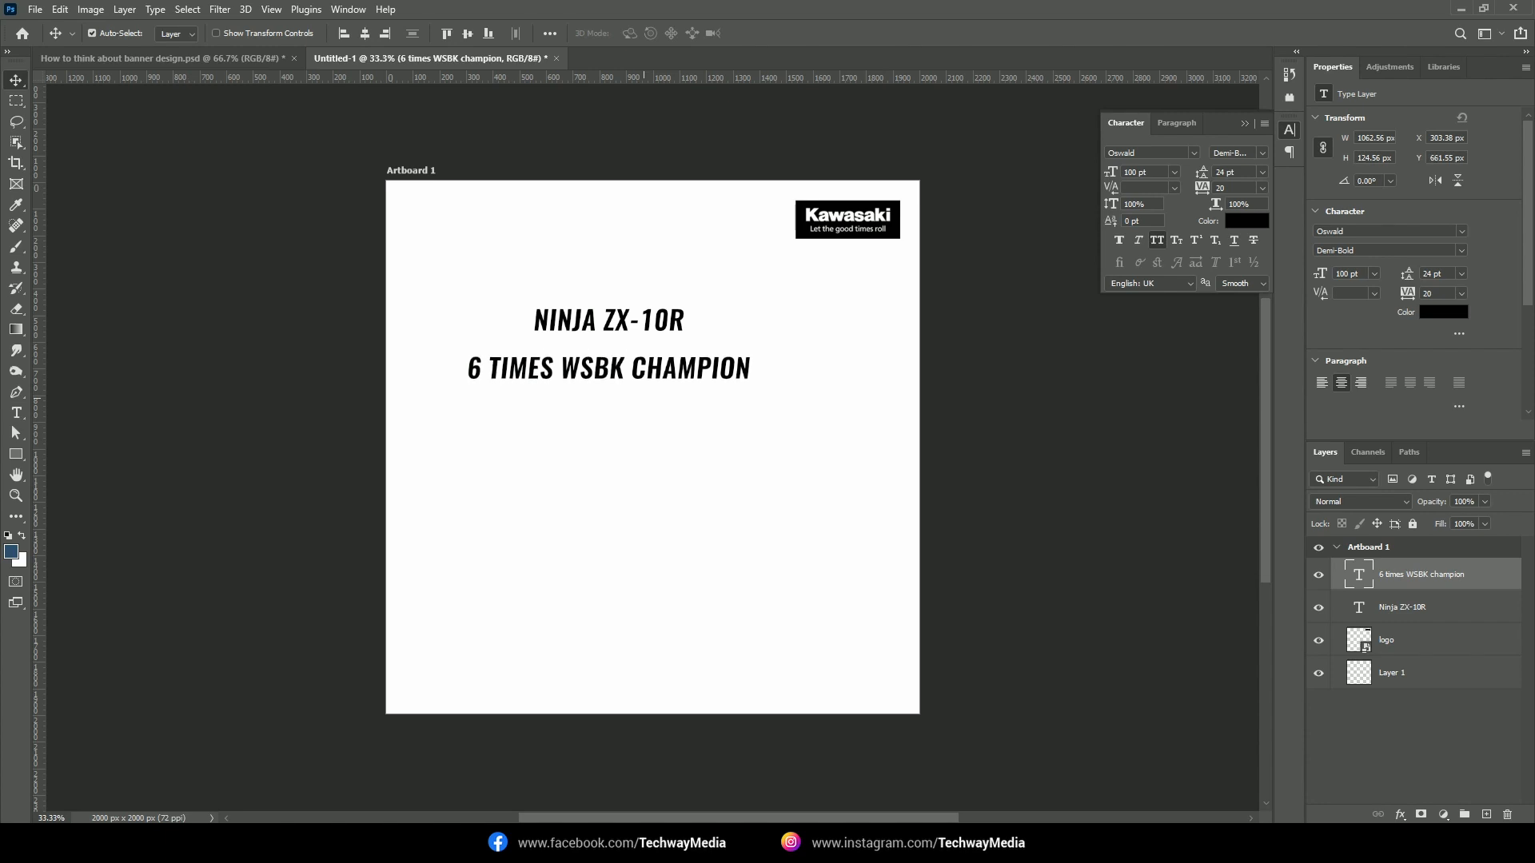
# Replace the text of the duplicated power line with "Price: starting at `14,99,000*" from the content file
pyautogui.hotkey('alt', 'Tab')
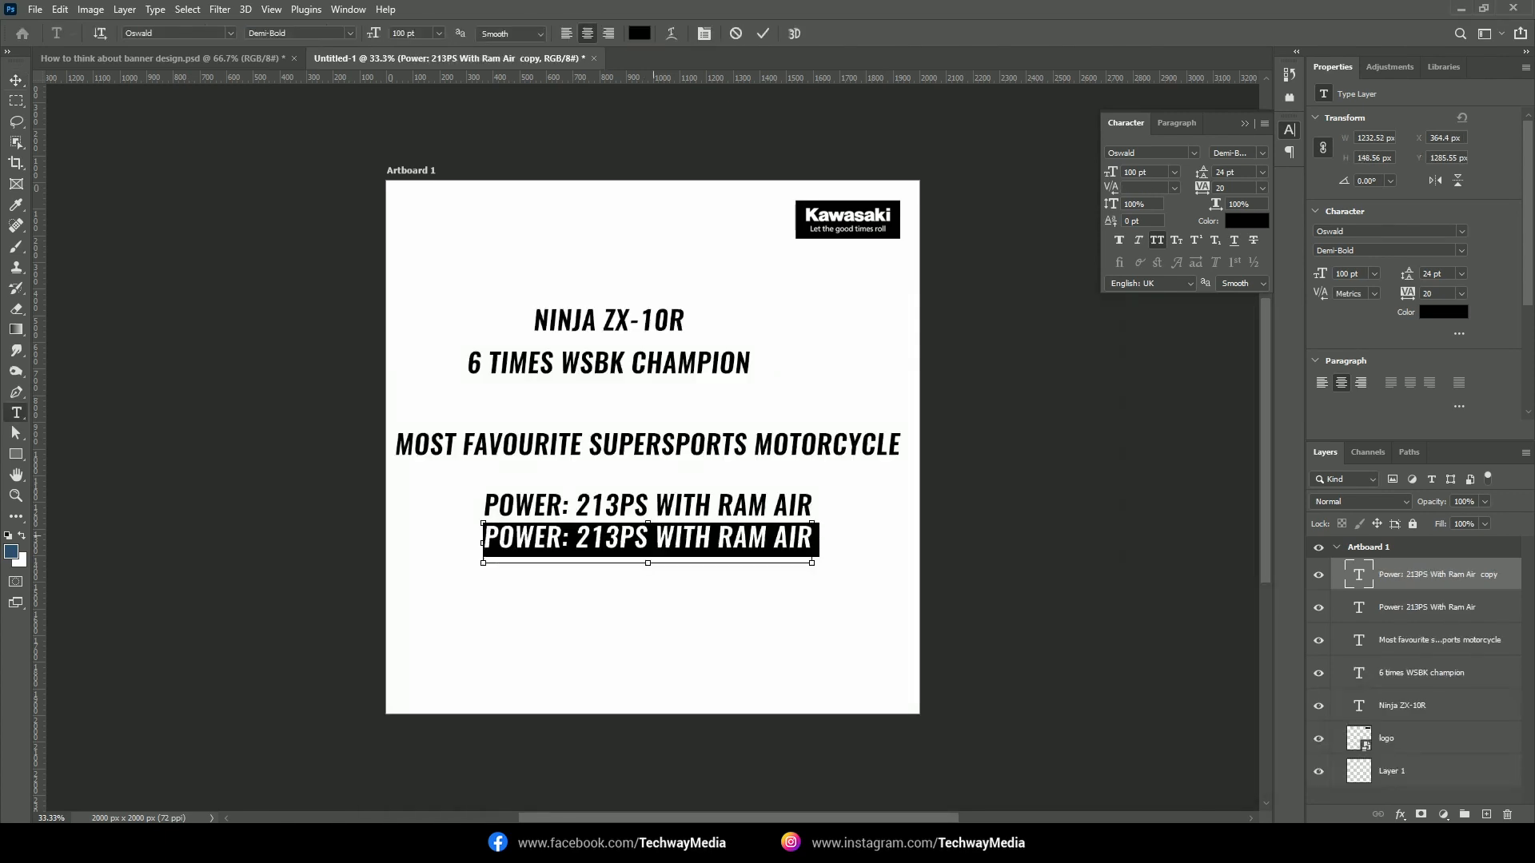
pyautogui.hotkey('ctrl', 'v')
pyautogui.hotkey('ctrl', 'Return')
pyautogui.press('v')
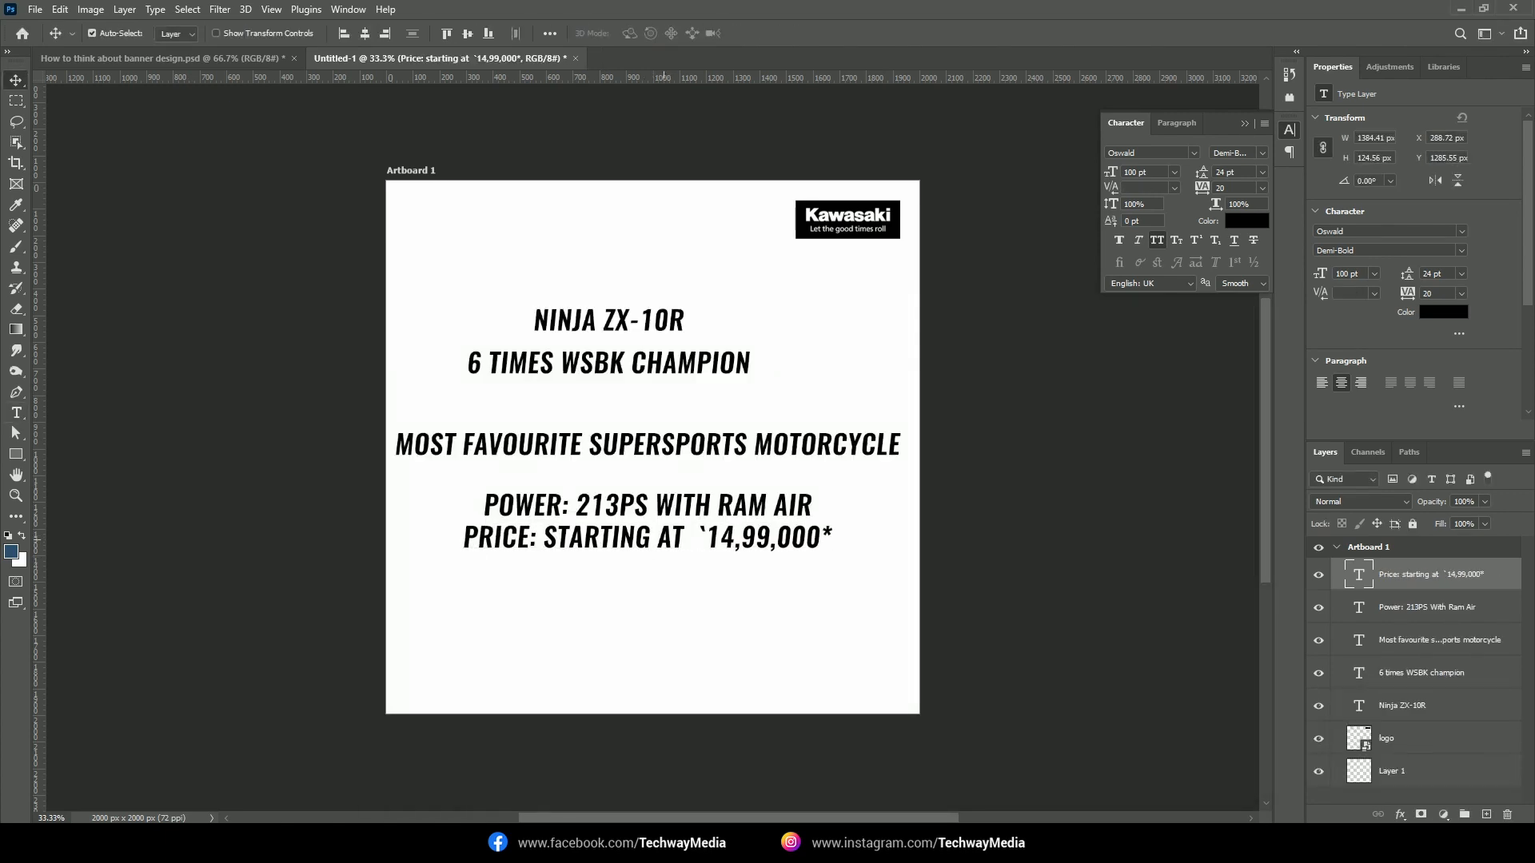
# Move the price line down, leaving a gap below the power line near the artboard's lower edge
pyautogui.hotkey('shift', 'Down')
pyautogui.hotkey('shift', 'Down')
pyautogui.hotkey('shift', 'Down')
pyautogui.hotkey('shift', 'Down')
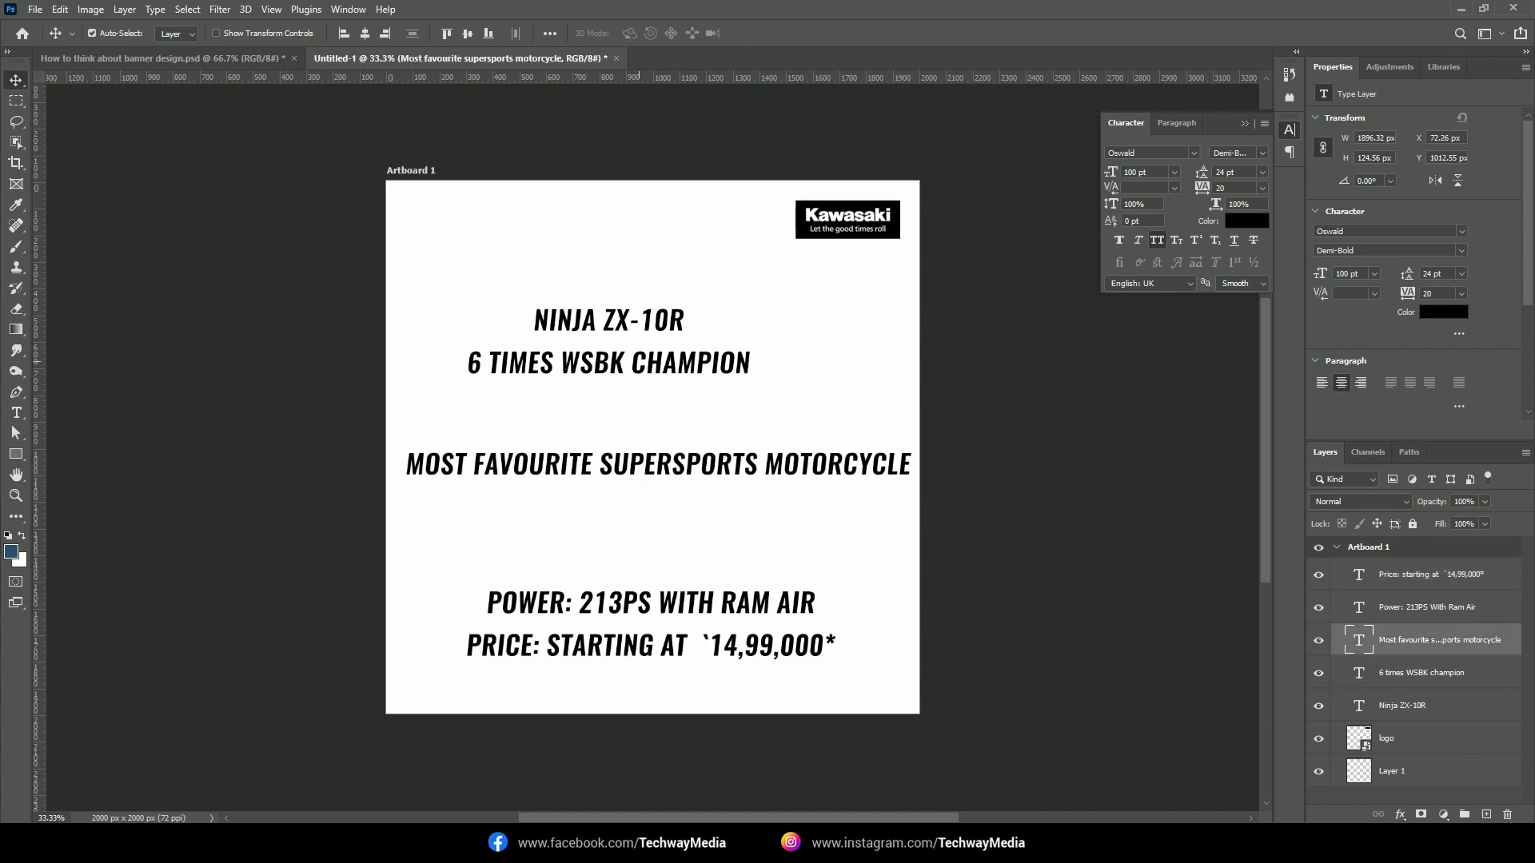
# Reposition the 6 times WSBK champion line and the Ninja ZX-10R title slightly lower, above the slogan line
pyautogui.moveTo(639, 363); pyautogui.dragTo(667, 383)
pyautogui.moveTo(636, 318); pyautogui.dragTo(662, 377)
pyautogui.moveTo(698, 328)
pyautogui.mouseDown()
pyautogui.moveTo(663, 328)
pyautogui.moveTo(681, 328)
pyautogui.mouseUp()
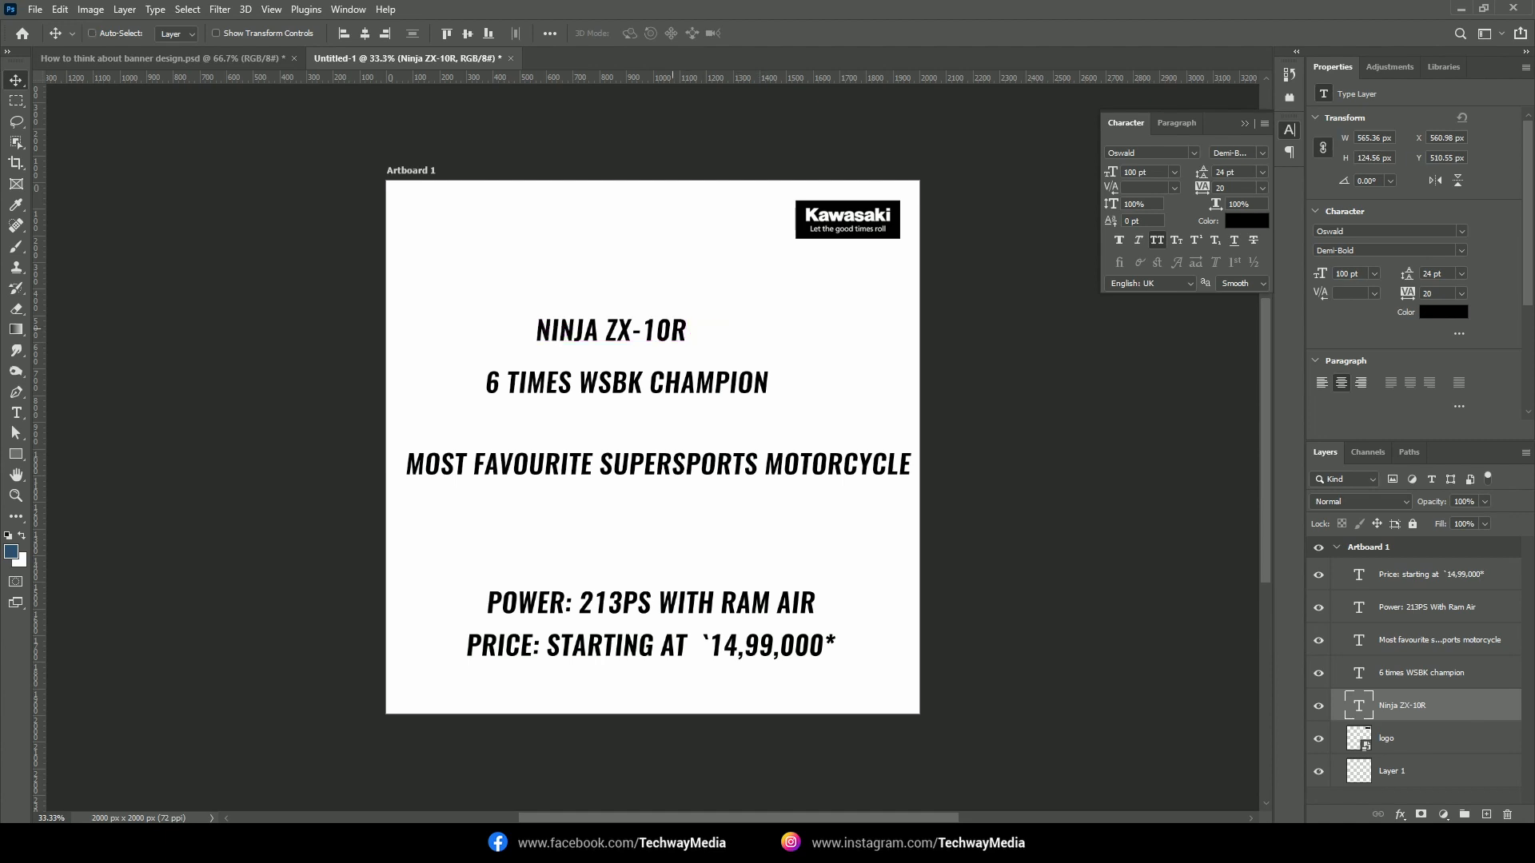
# Scale the Ninja ZX-10R title up to about 189 pt, matching the width of the champion line
pyautogui.hotkey('ctrl', 't')
pyautogui.moveTo(689, 315); pyautogui.dragTo(766, 326)
pyautogui.press('Return')
# Nudge the 6 times WSBK champion line down about 9 px, away from the enlarged title
pyautogui.click(691, 384)
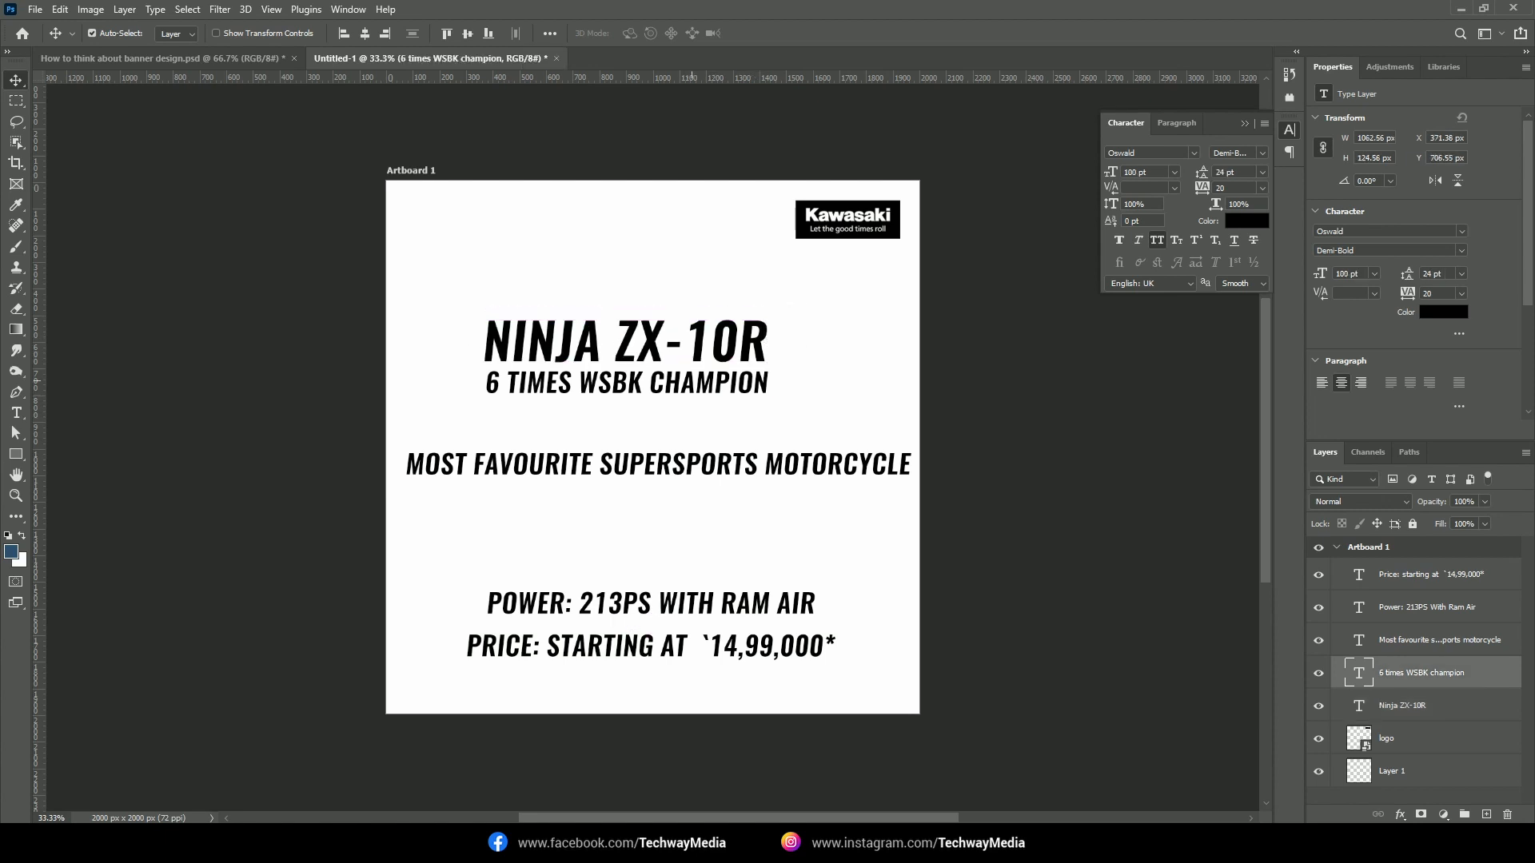
pyautogui.press('Down')
pyautogui.press('Down')
pyautogui.press('Down')
pyautogui.press('Down')
pyautogui.press('Down')
pyautogui.press('Down')
pyautogui.press('Down')
pyautogui.press('Down')
pyautogui.press('Down')
pyautogui.press('Down')
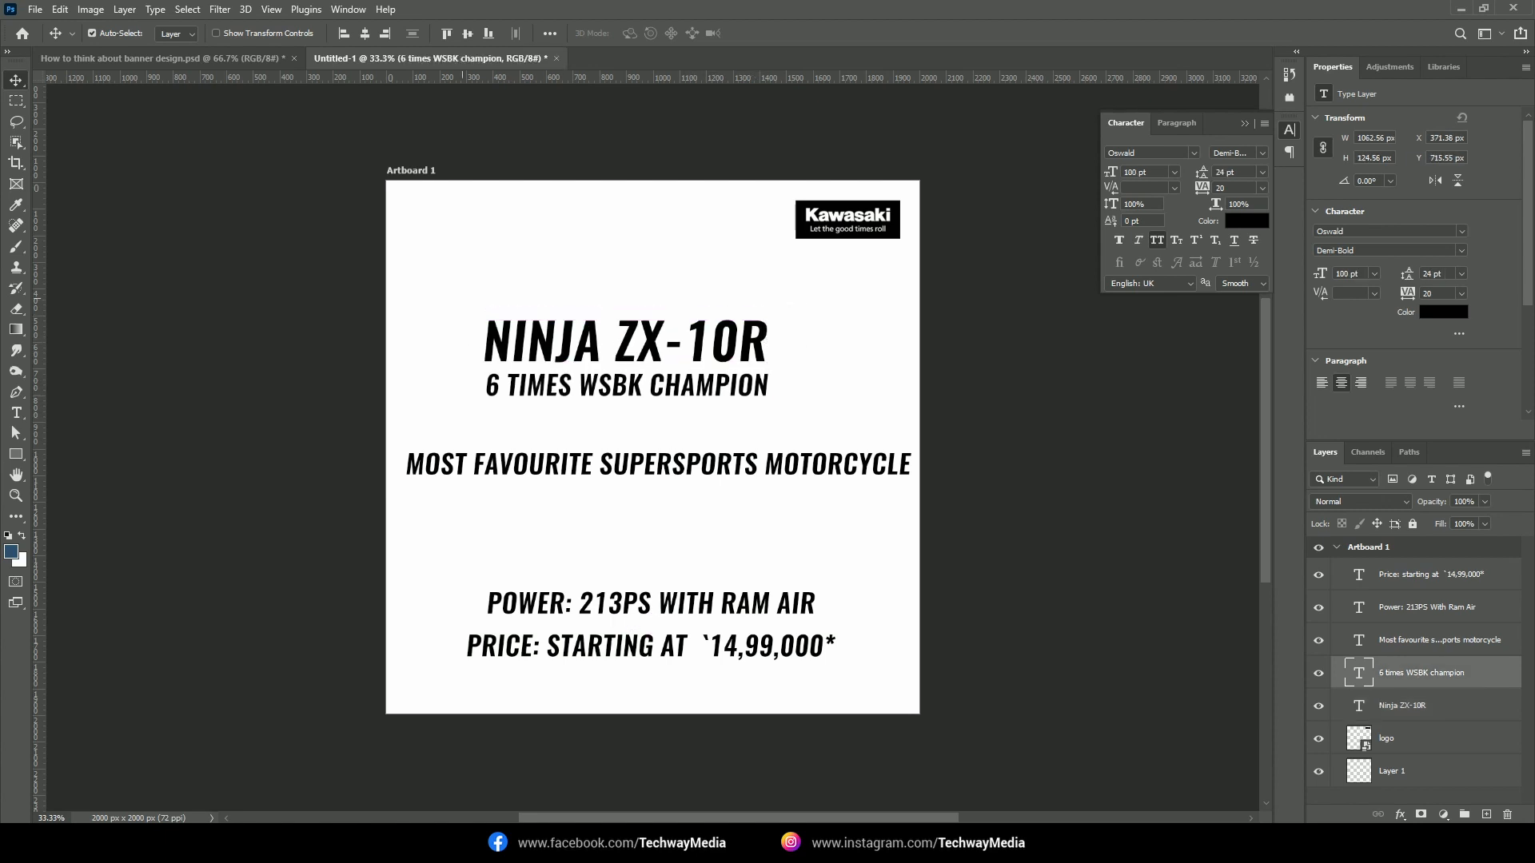
# Move the title and champion line up together, and shift the Most favourite supersports motorcycle line slightly left to centre it
pyautogui.moveTo(462, 299); pyautogui.dragTo(668, 410)
pyautogui.moveTo(659, 348)
pyautogui.mouseDown()
pyautogui.moveTo(679, 321)
pyautogui.moveTo(670, 329)
pyautogui.mouseUp()
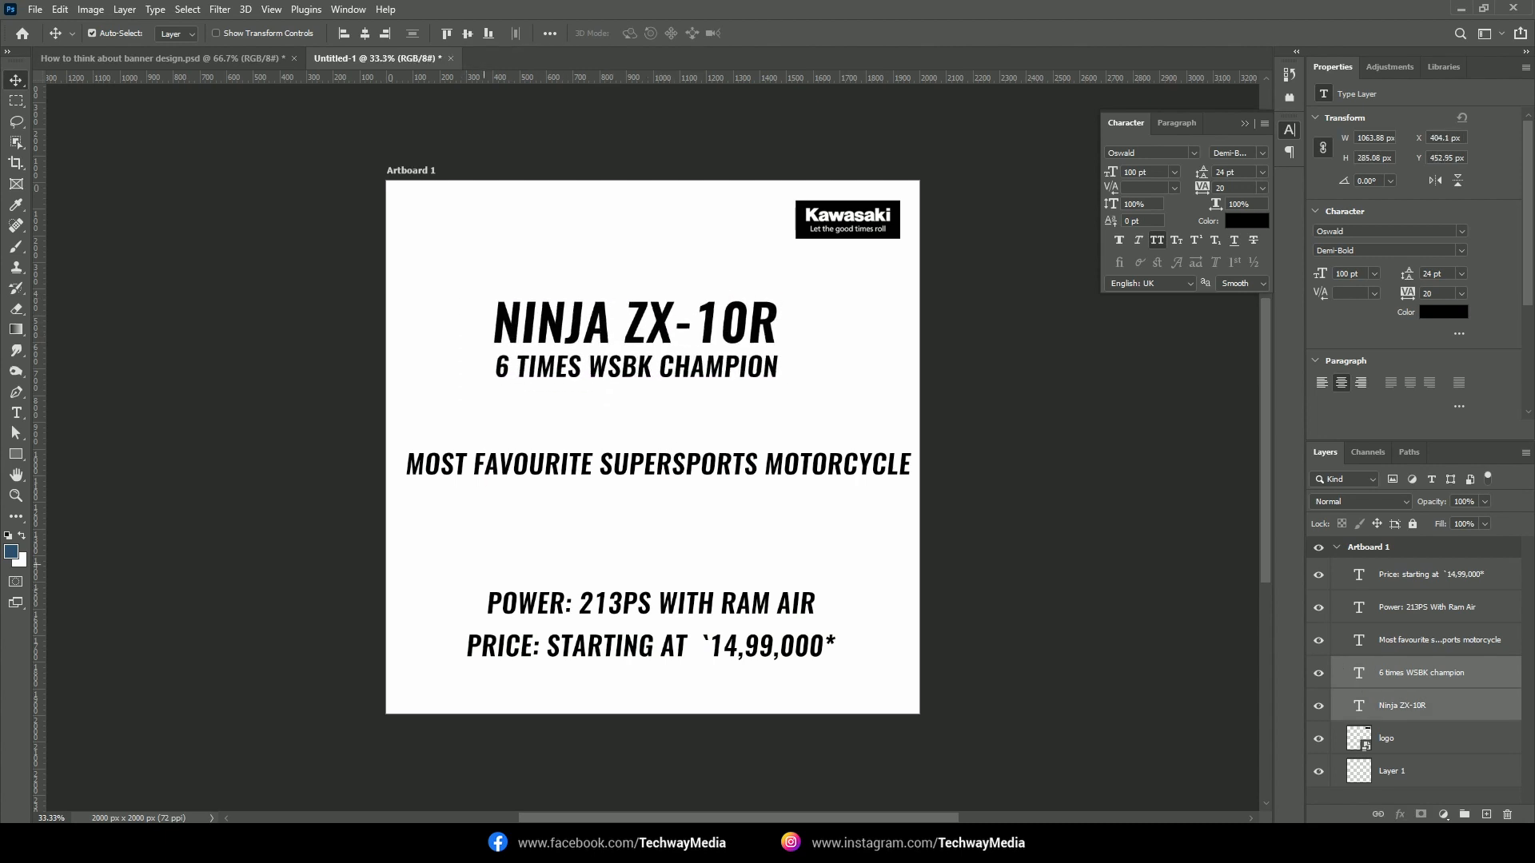
pyautogui.moveTo(569, 462); pyautogui.dragTo(565, 462)
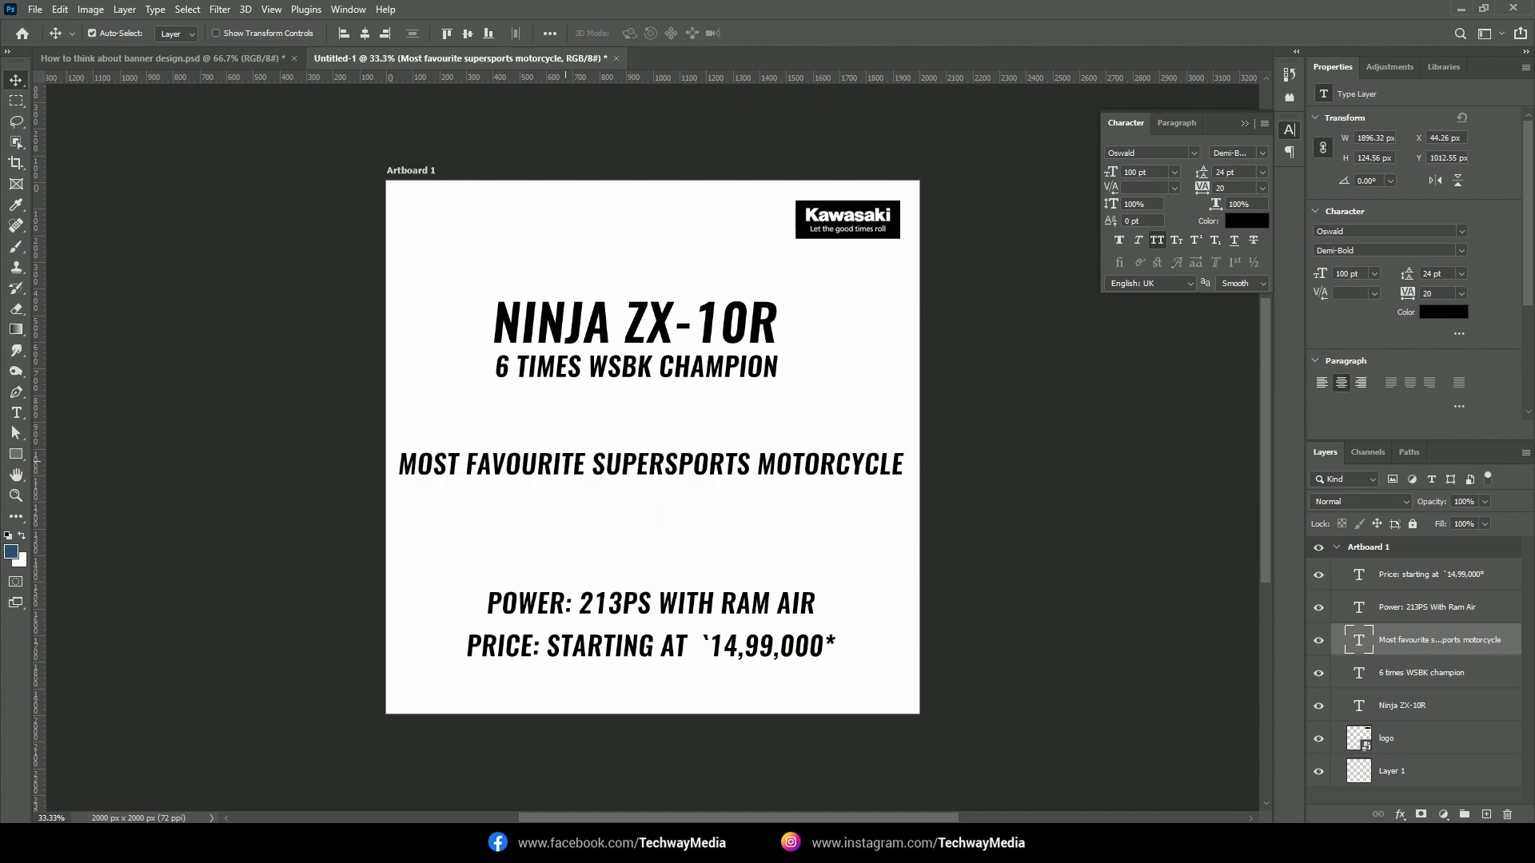
# Nudge the 6 times WSBK champion line a few pixels further down below the title
pyautogui.click(626, 369)
pyautogui.press('Down')
pyautogui.press('Down')
pyautogui.press('Down')
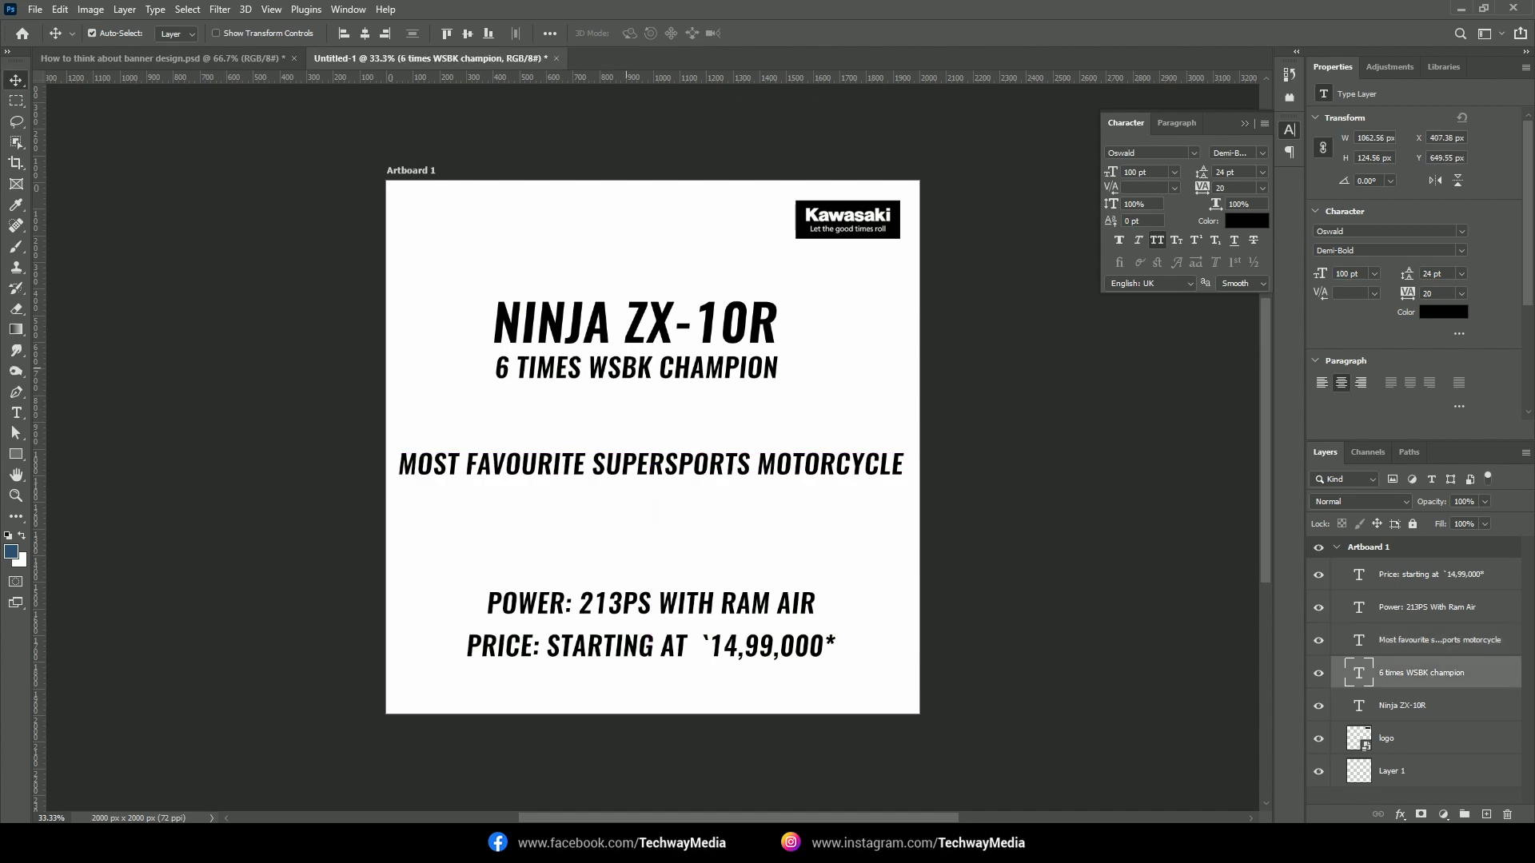
pyautogui.press('Down')
pyautogui.press('Down')
# Move the Most favourite supersports motorcycle line down about 80 px, between the heading and the power line
pyautogui.click(642, 436)
pyautogui.moveTo(643, 462); pyautogui.dragTo(644, 483)
pyautogui.click(594, 324)
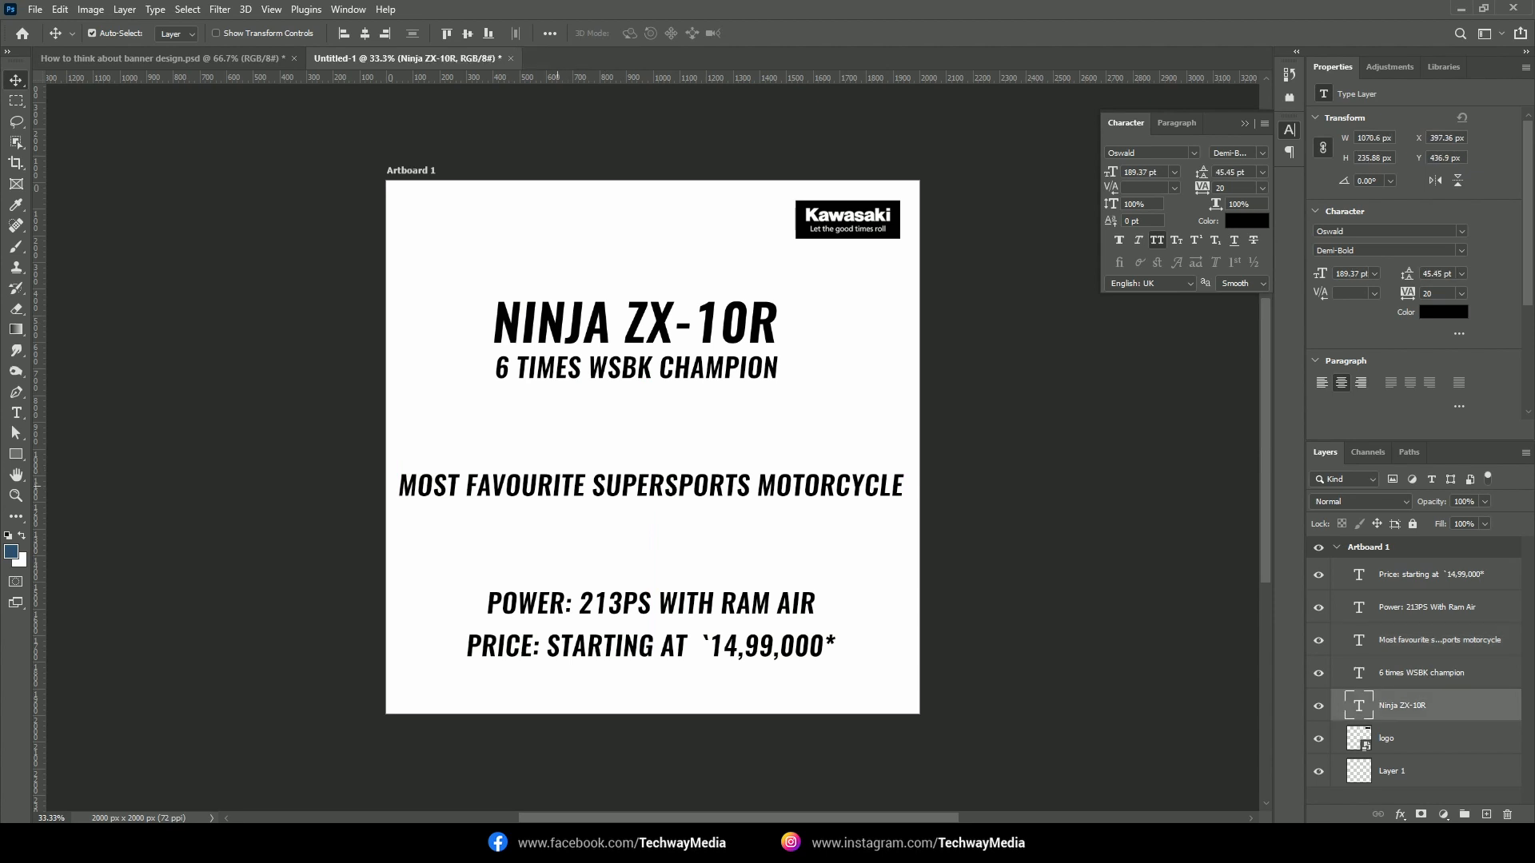
pyautogui.click(557, 485)
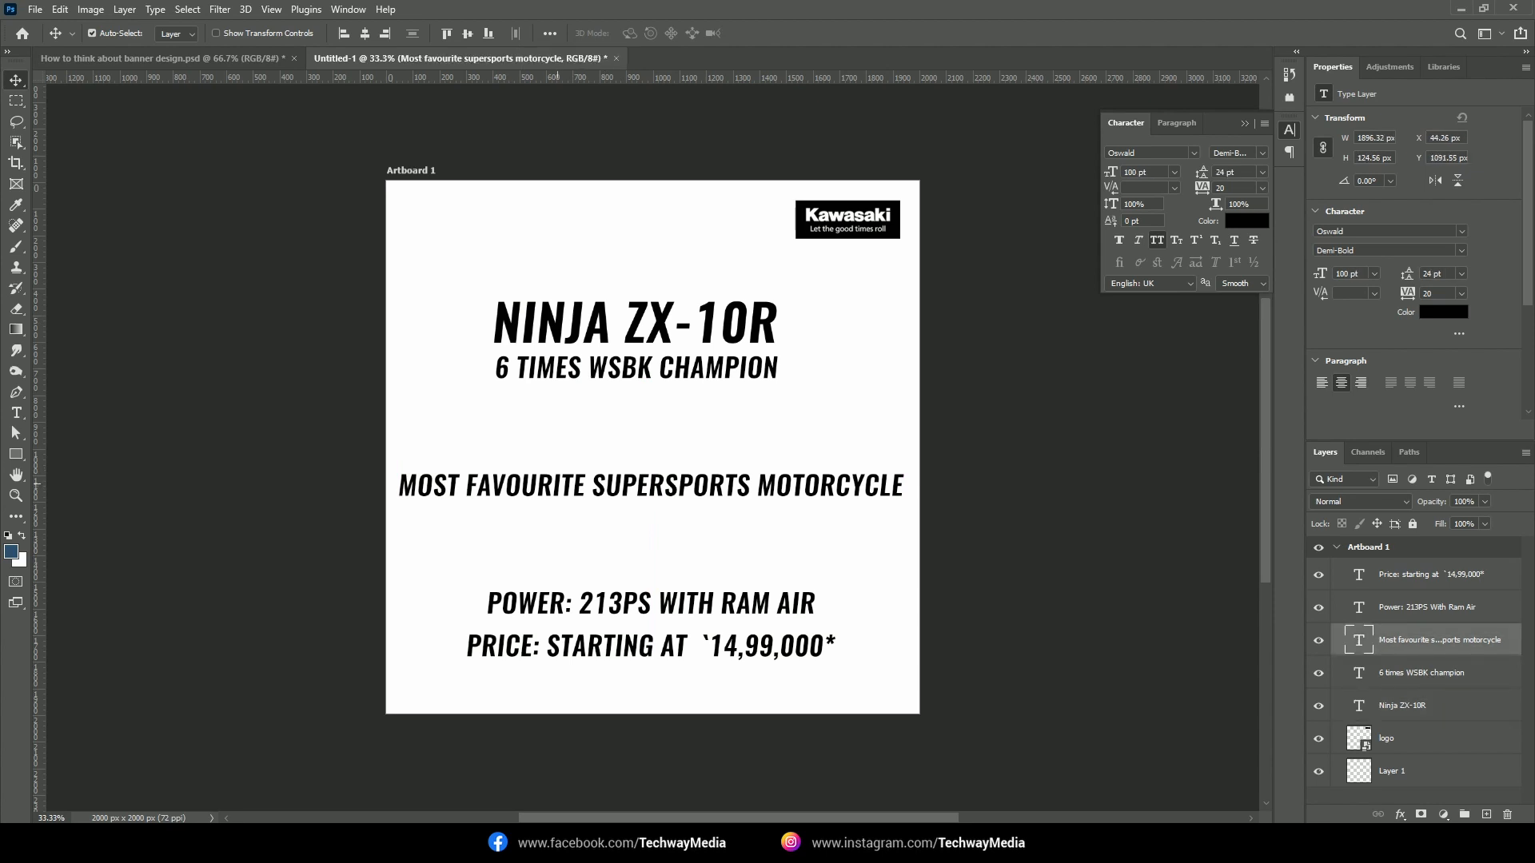
# Set the power and price lines to 50 pt and move both a little down and to the left
pyautogui.moveTo(484, 571); pyautogui.dragTo(815, 672)
pyautogui.click(1112, 172)
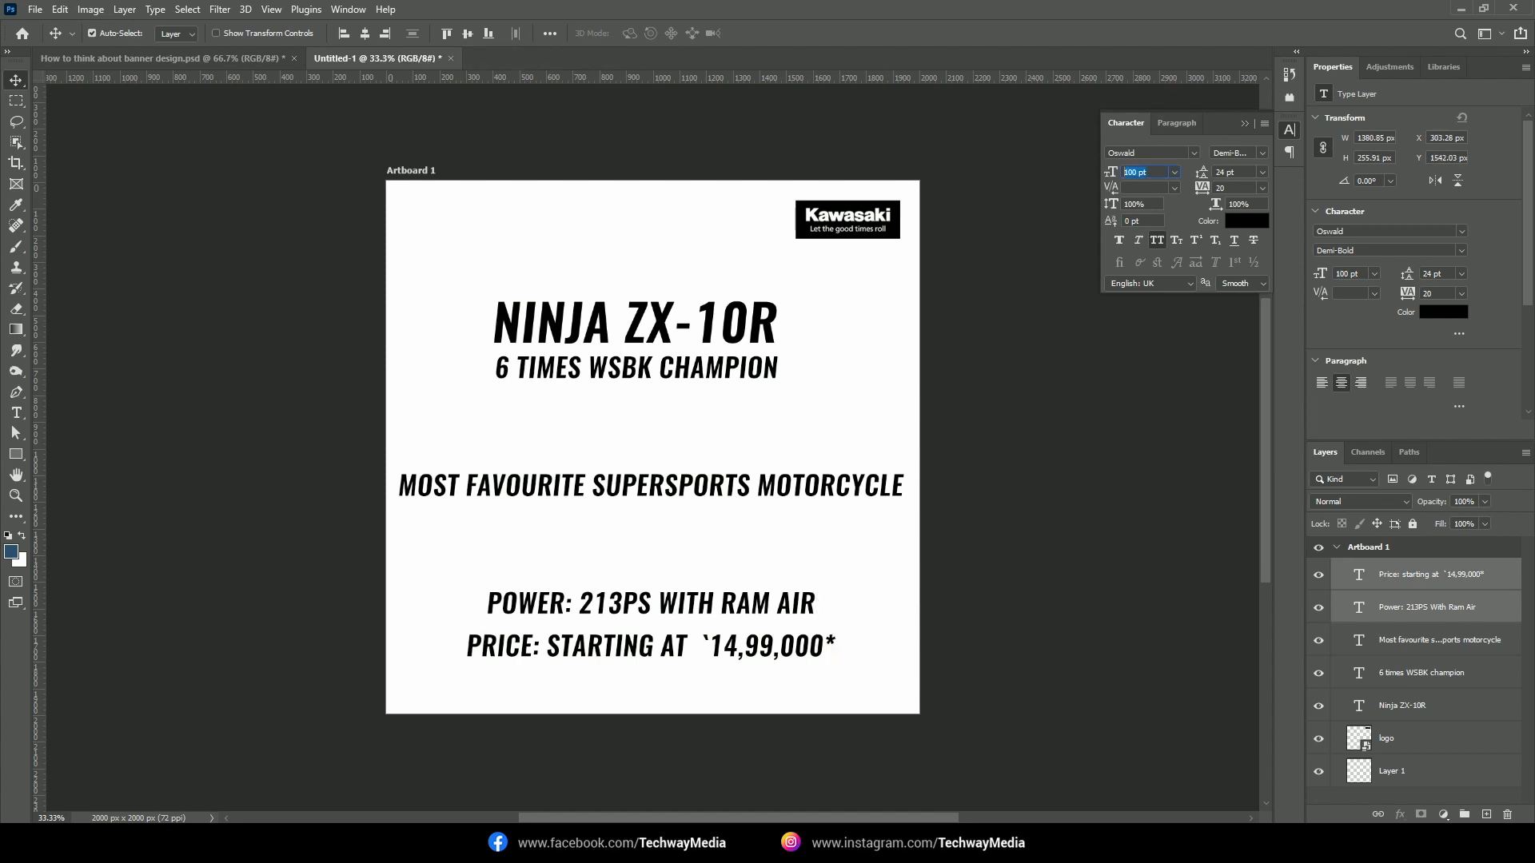
pyautogui.write('50')
pyautogui.press('Return')
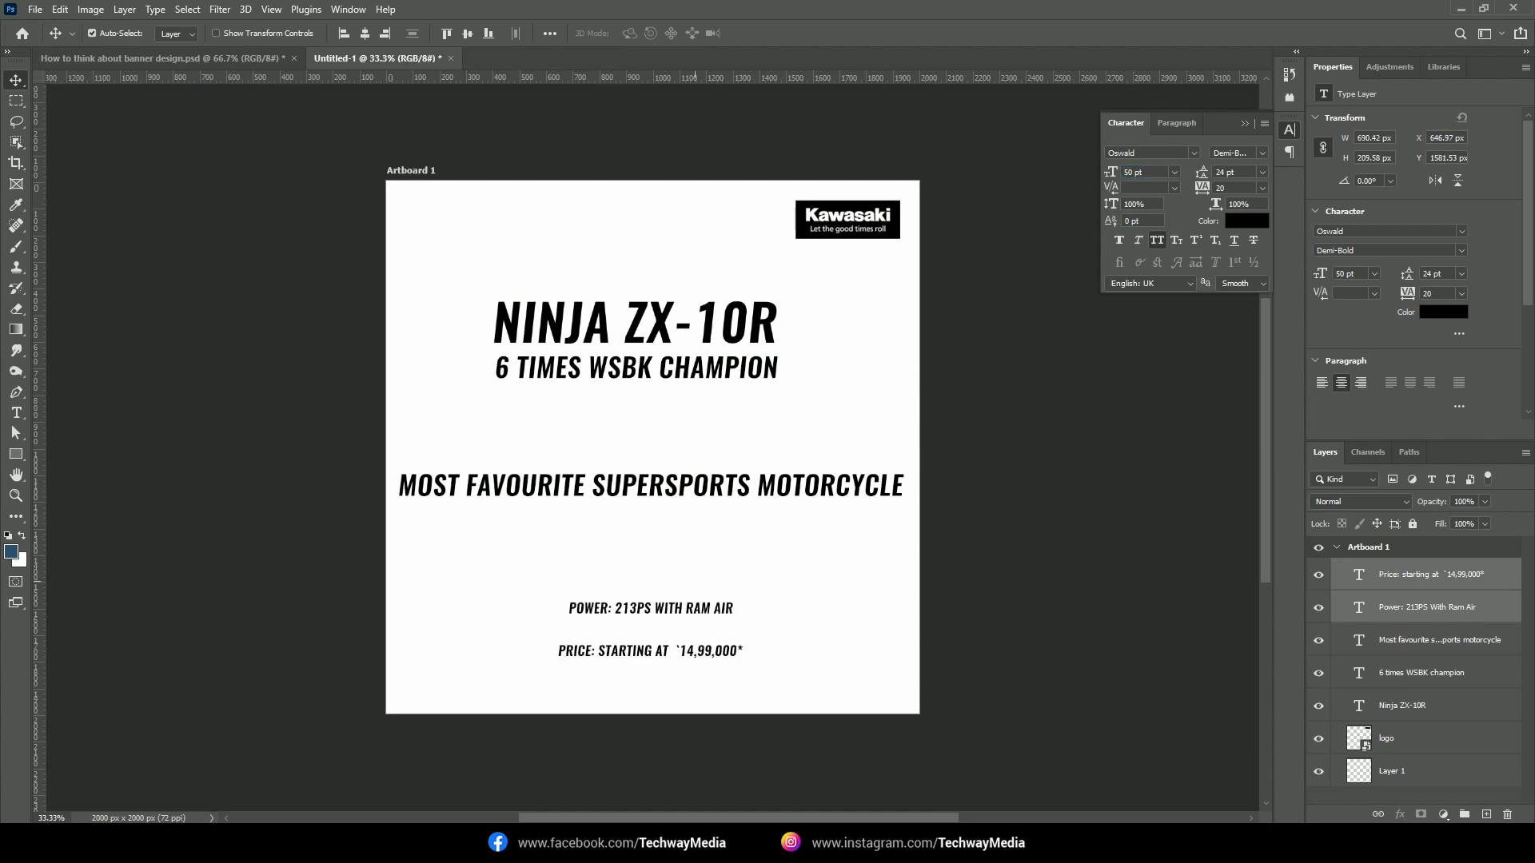
pyautogui.moveTo(627, 596); pyautogui.dragTo(643, 620)
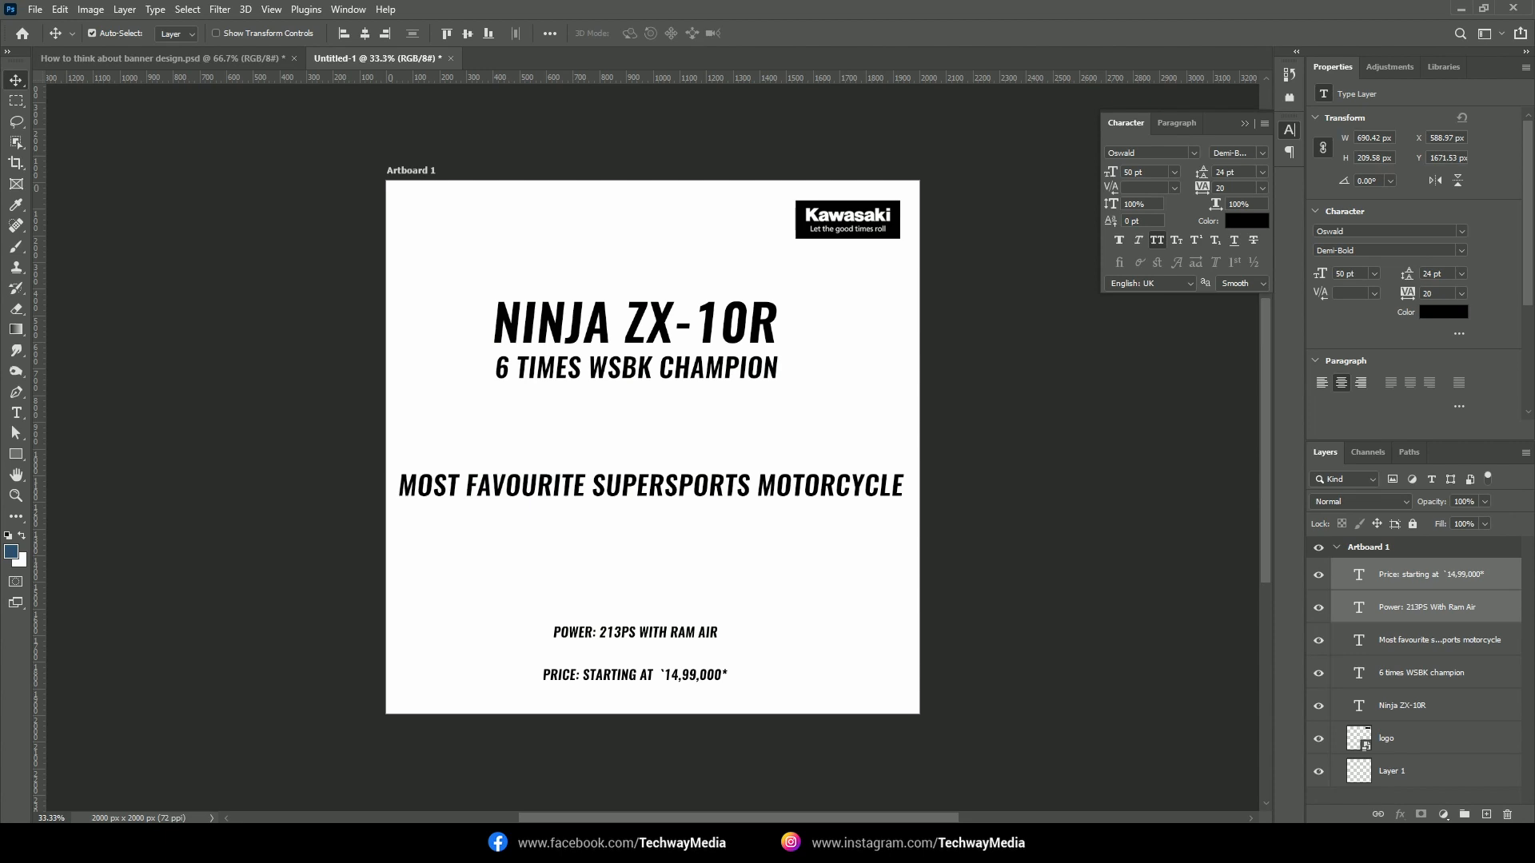
# Enlarge the power and price lines to 60 pt and place them side by side near the banner's lower edge
pyautogui.click(1112, 171)
pyautogui.write('60')
pyautogui.press('Return')
pyautogui.click(643, 635)
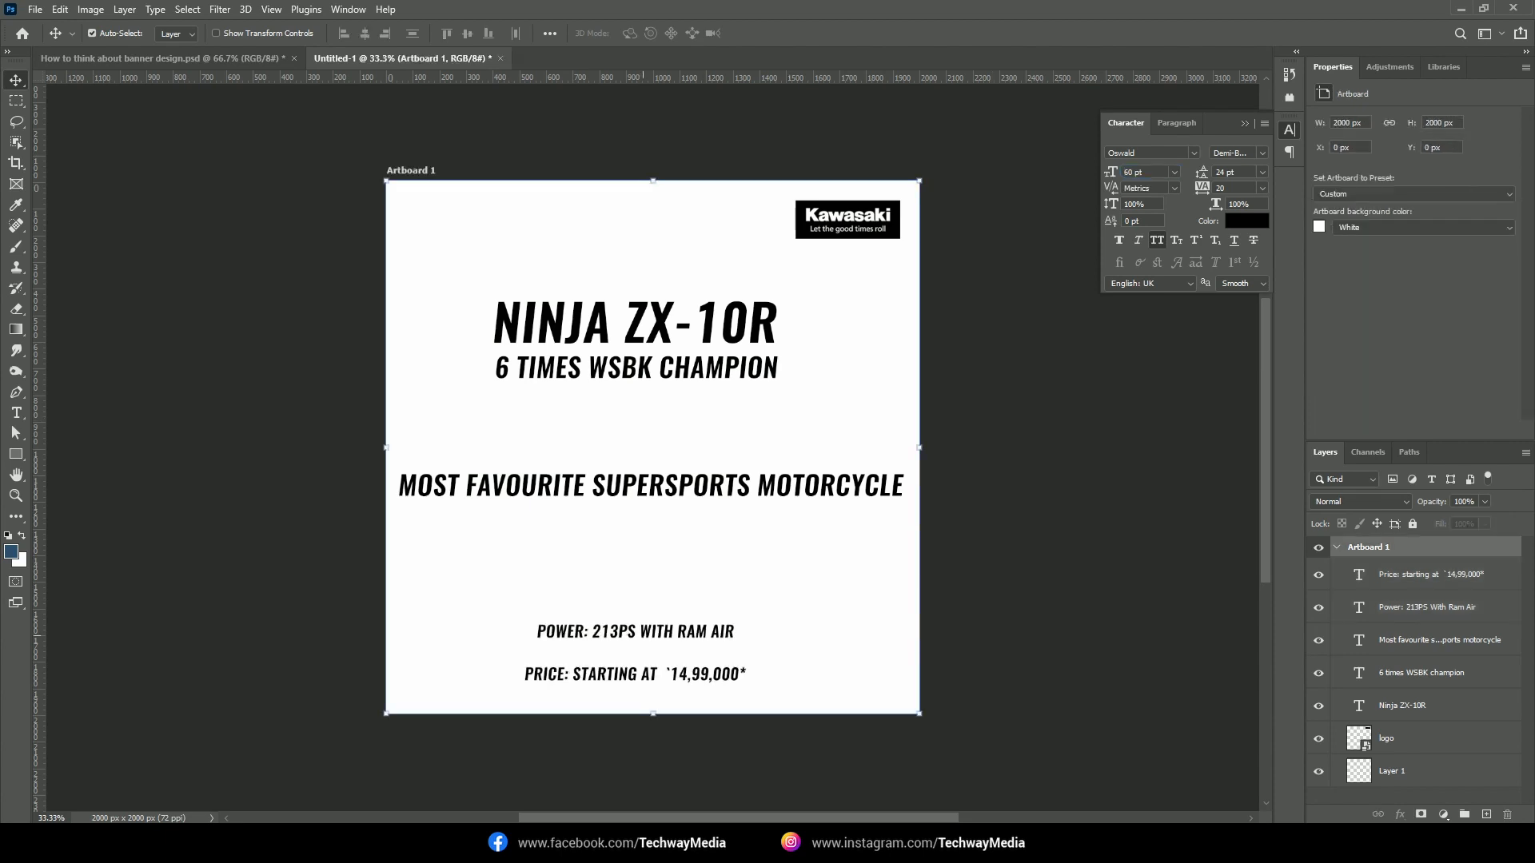
pyautogui.moveTo(644, 636); pyautogui.dragTo(767, 654)
pyautogui.click(640, 577)
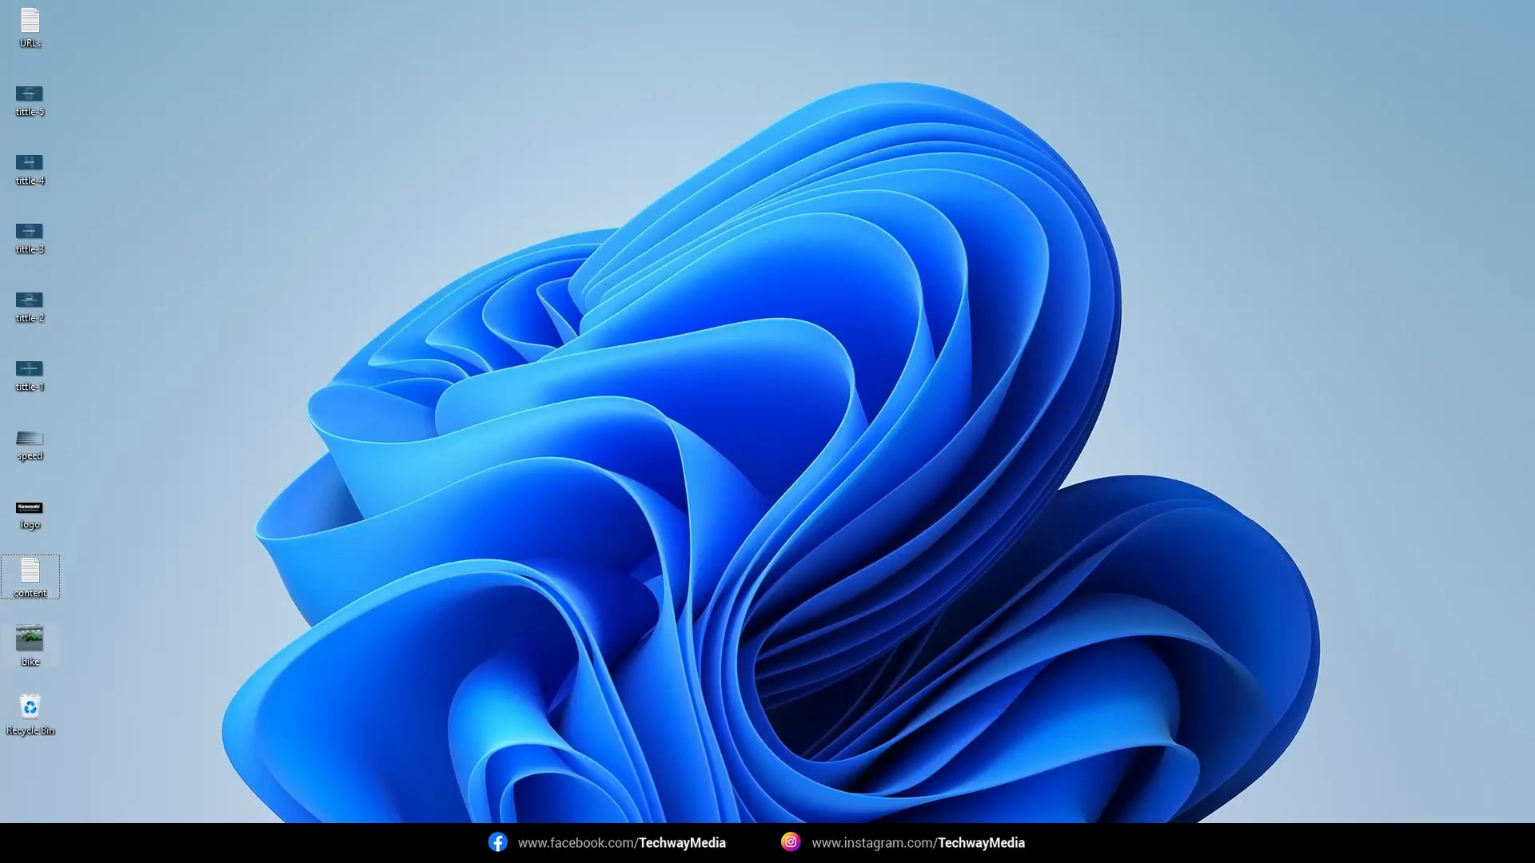
# Place the bike image from the desktop, scale it to about 2016 px to cover the artboard, and send it behind all other layers
pyautogui.moveTo(30, 642); pyautogui.dragTo(650, 524)
pyautogui.hotkey('alt', 'Tab')
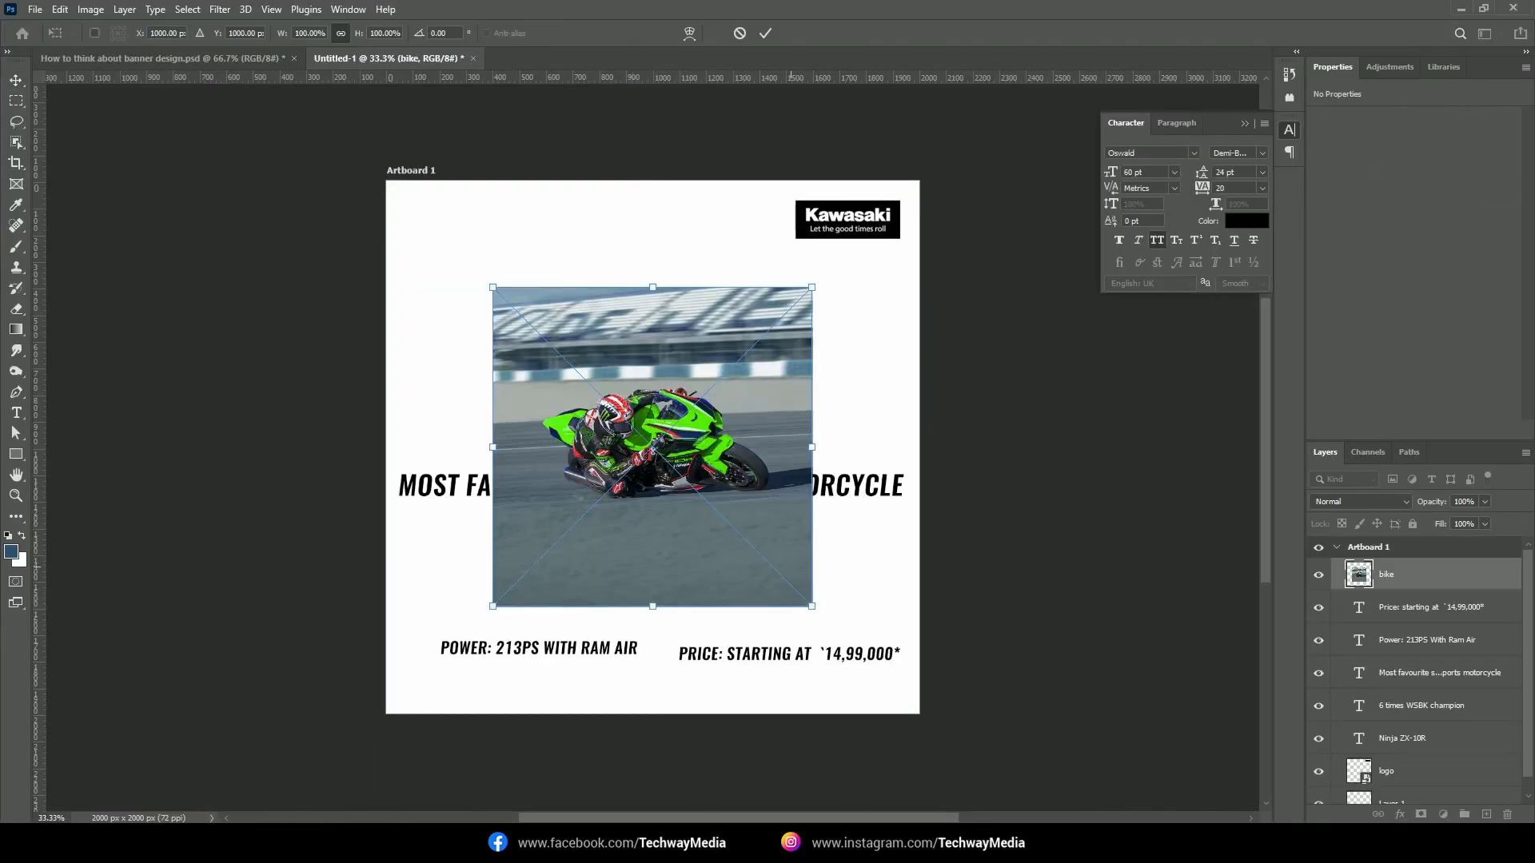
pyautogui.moveTo(811, 606); pyautogui.dragTo(927, 665)
pyautogui.press('Return')
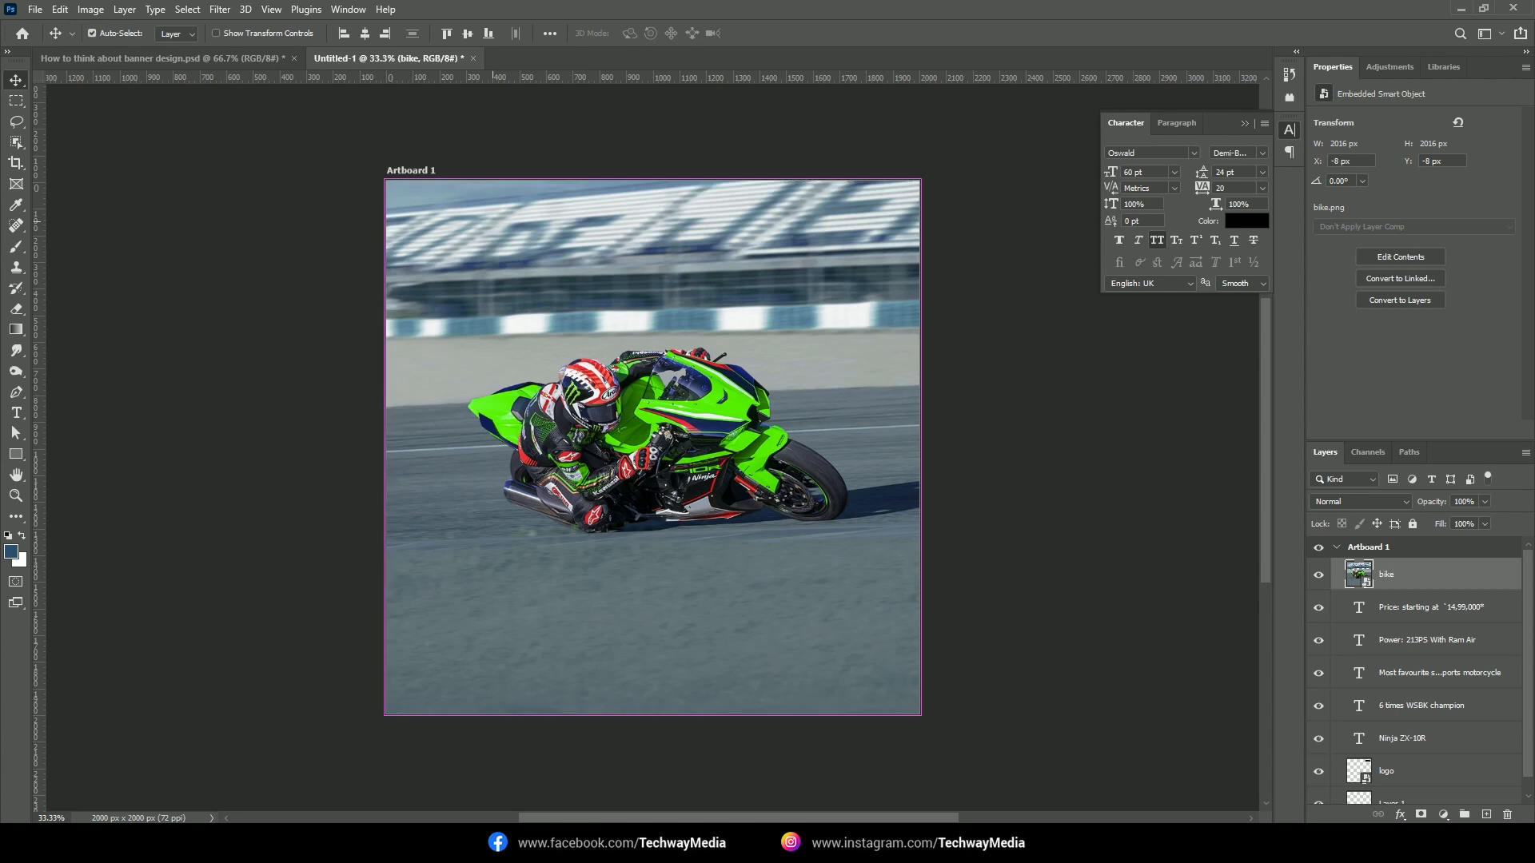
pyautogui.hotkey('ctrl', 'shift', '[')
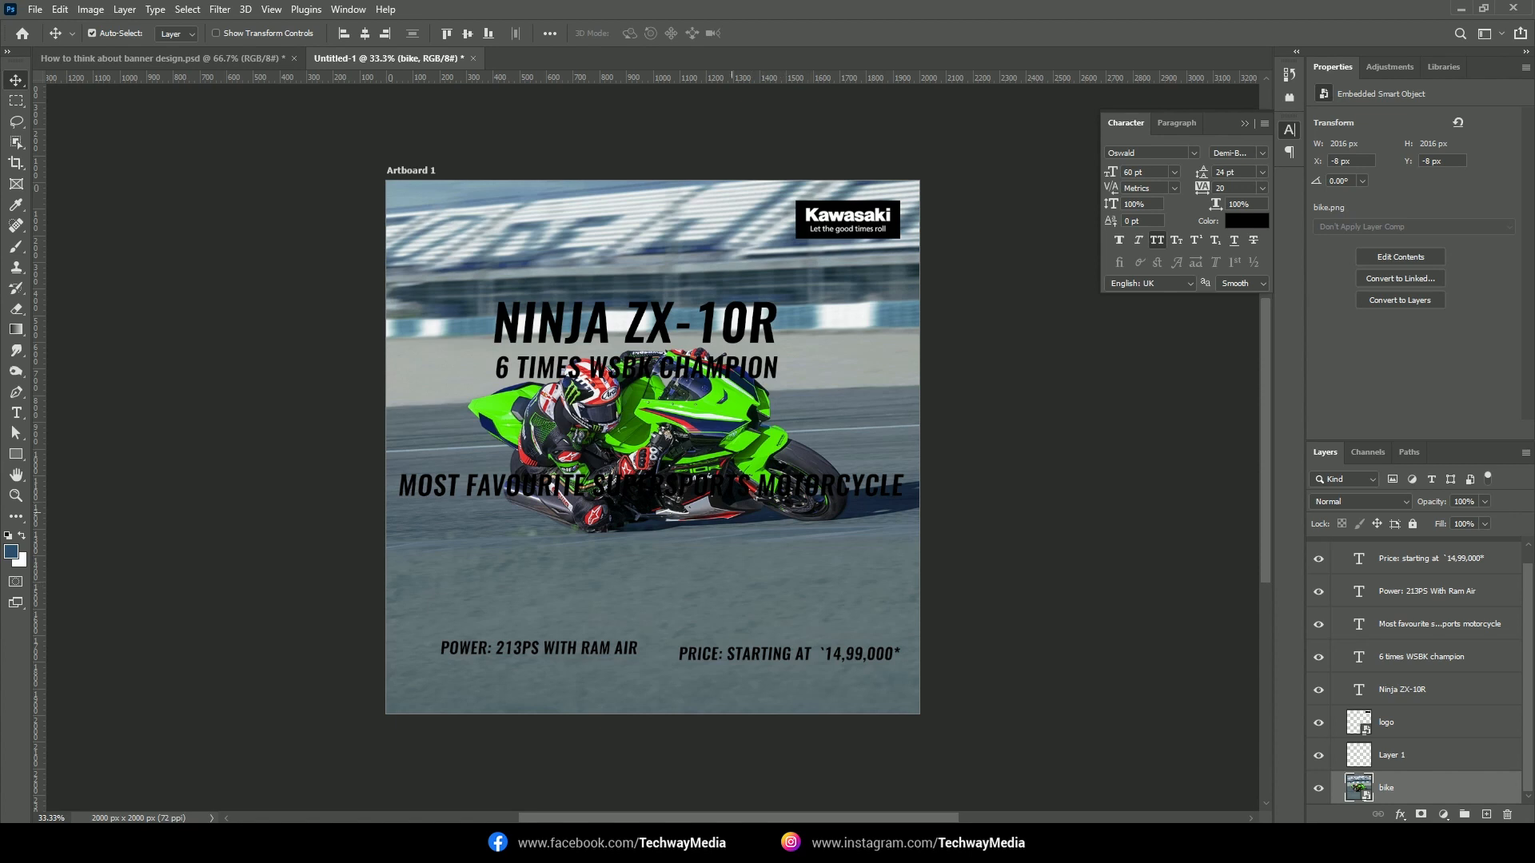
# Move the Most favourite supersports motorcycle line below the bike, and shift the title and champion line down over the rider
pyautogui.click(848, 225)
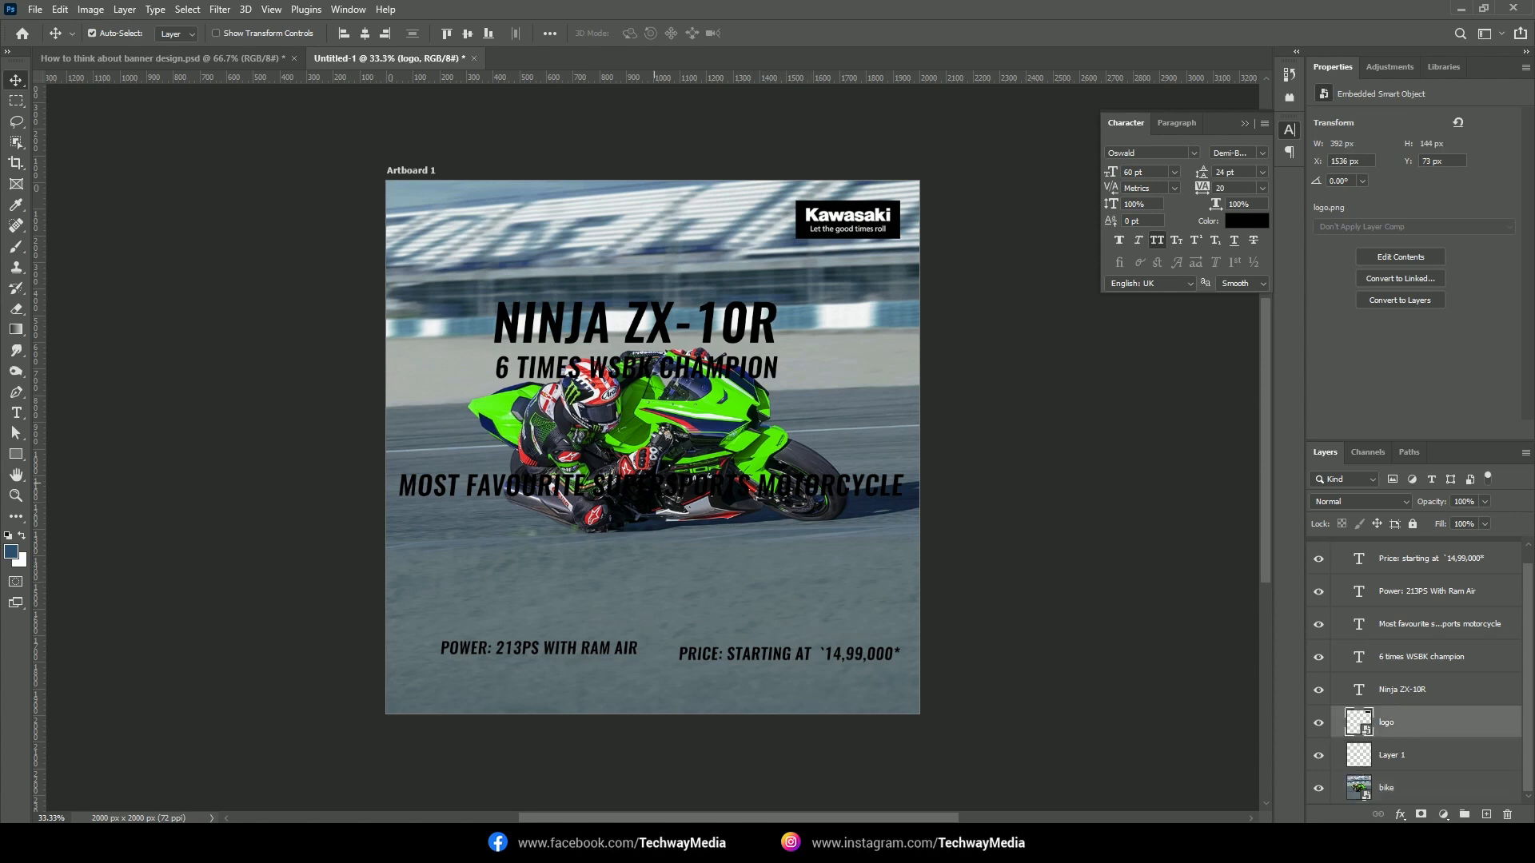
pyautogui.moveTo(528, 486); pyautogui.dragTo(528, 547)
pyautogui.moveTo(575, 367); pyautogui.dragTo(576, 436)
pyautogui.moveTo(648, 324); pyautogui.dragTo(648, 393)
pyautogui.moveTo(688, 547); pyautogui.dragTo(688, 608)
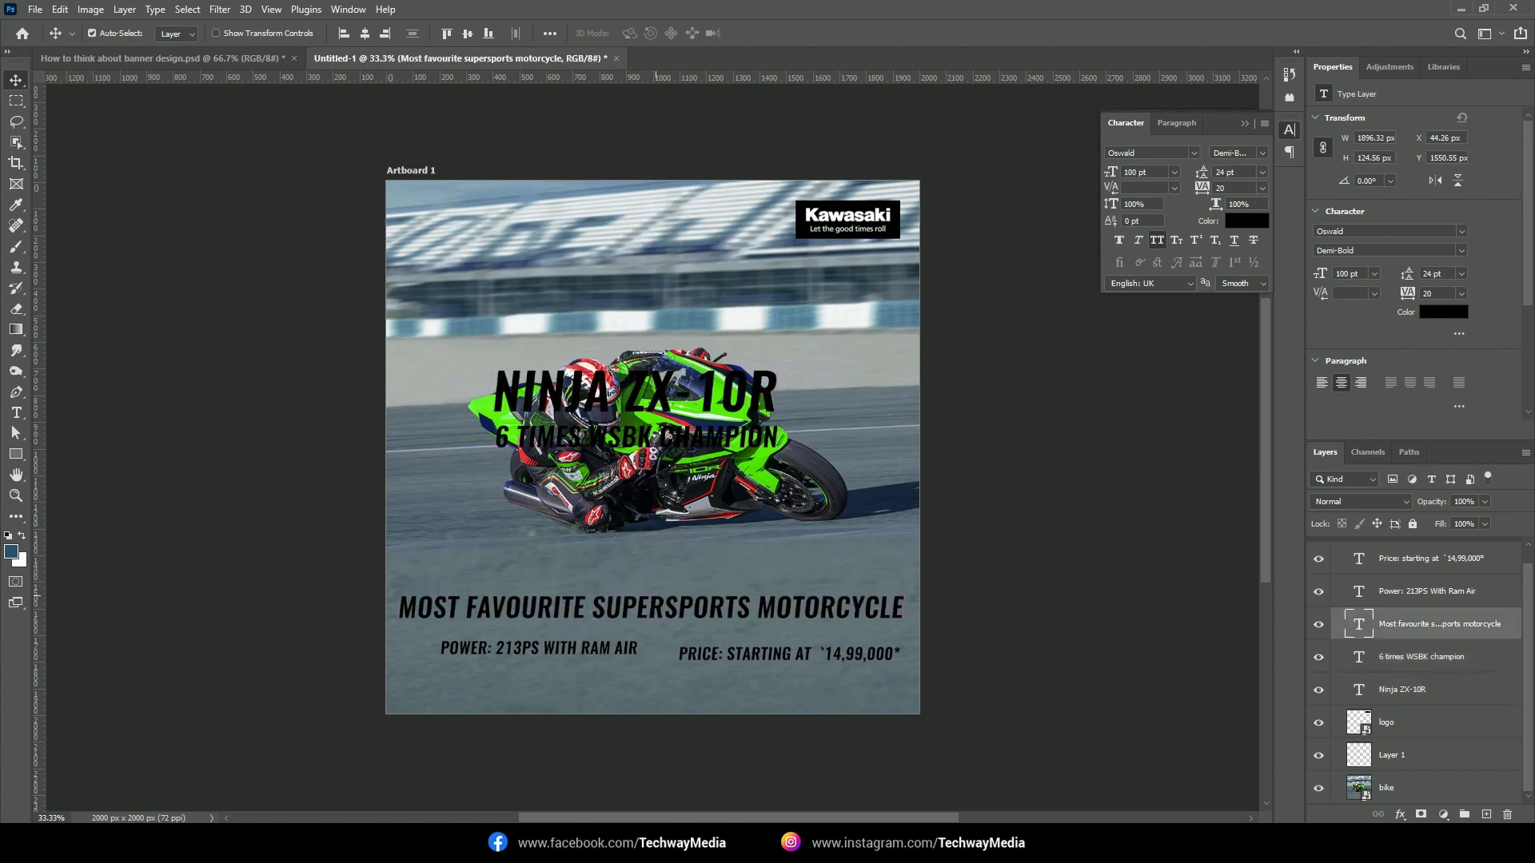
pyautogui.click(808, 367)
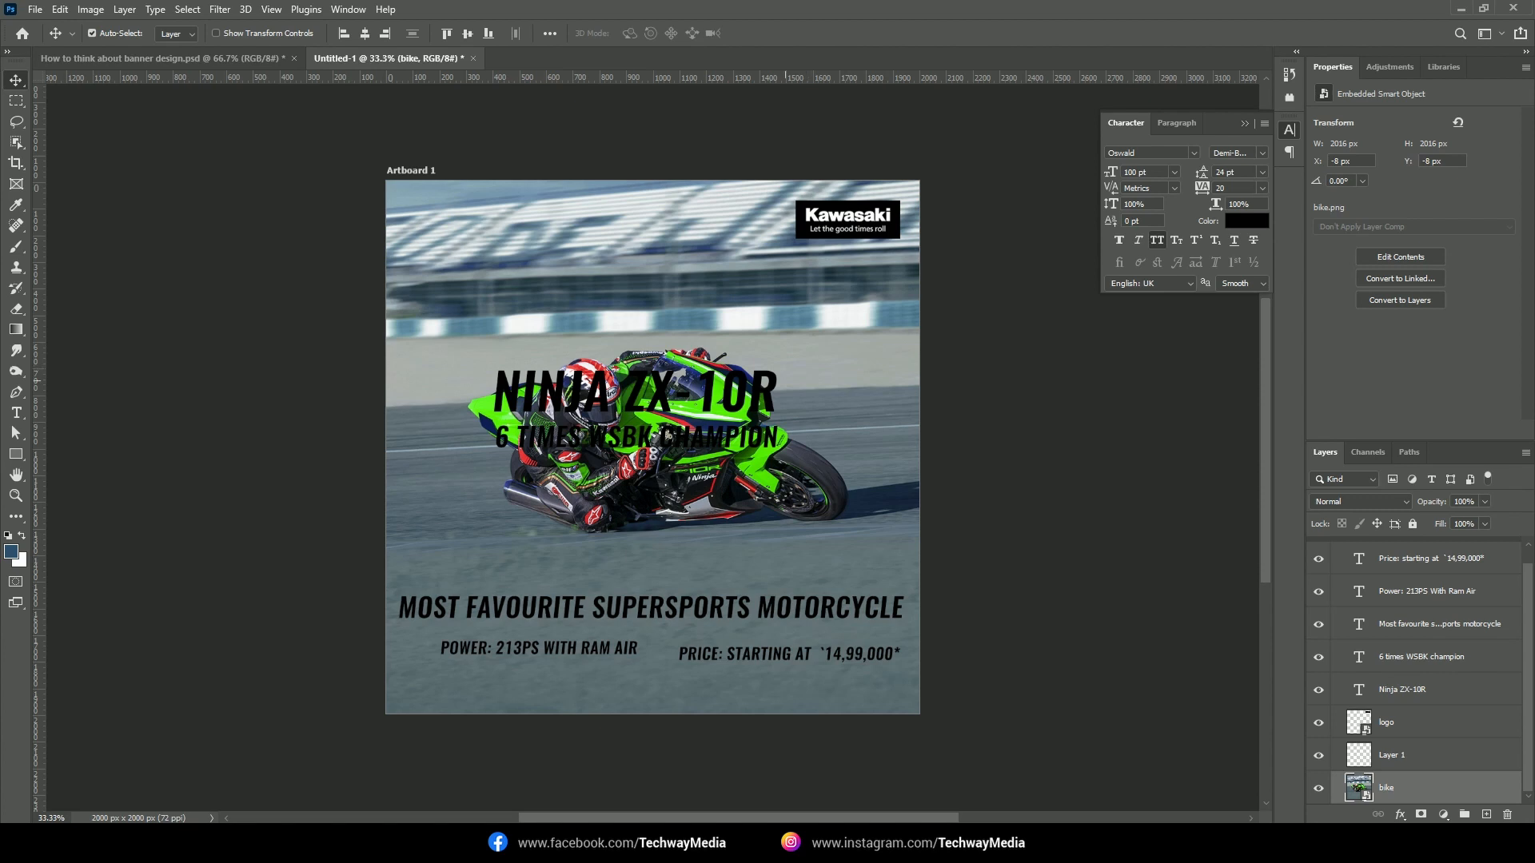
pyautogui.moveTo(708, 395); pyautogui.dragTo(707, 379)
pyautogui.click(682, 243)
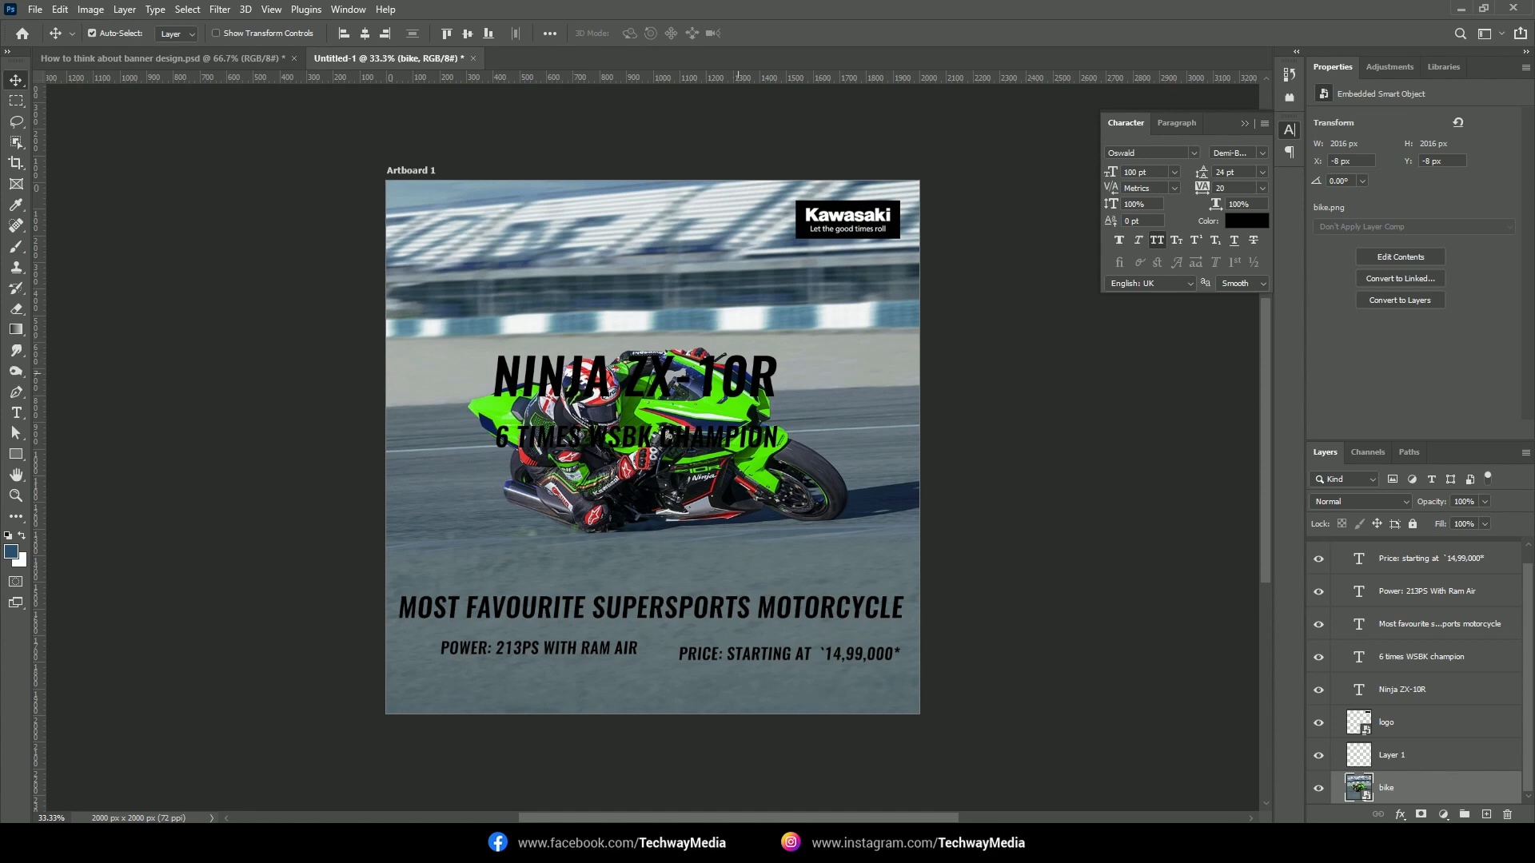
# Draw a white rectangle about 2003 × 647 px across the banner's upper part, directly above the bike photo layer
pyautogui.click(16, 453)
pyautogui.moveTo(387, 181); pyautogui.dragTo(919, 351)
pyautogui.click(1401, 320)
pyautogui.press('Return')
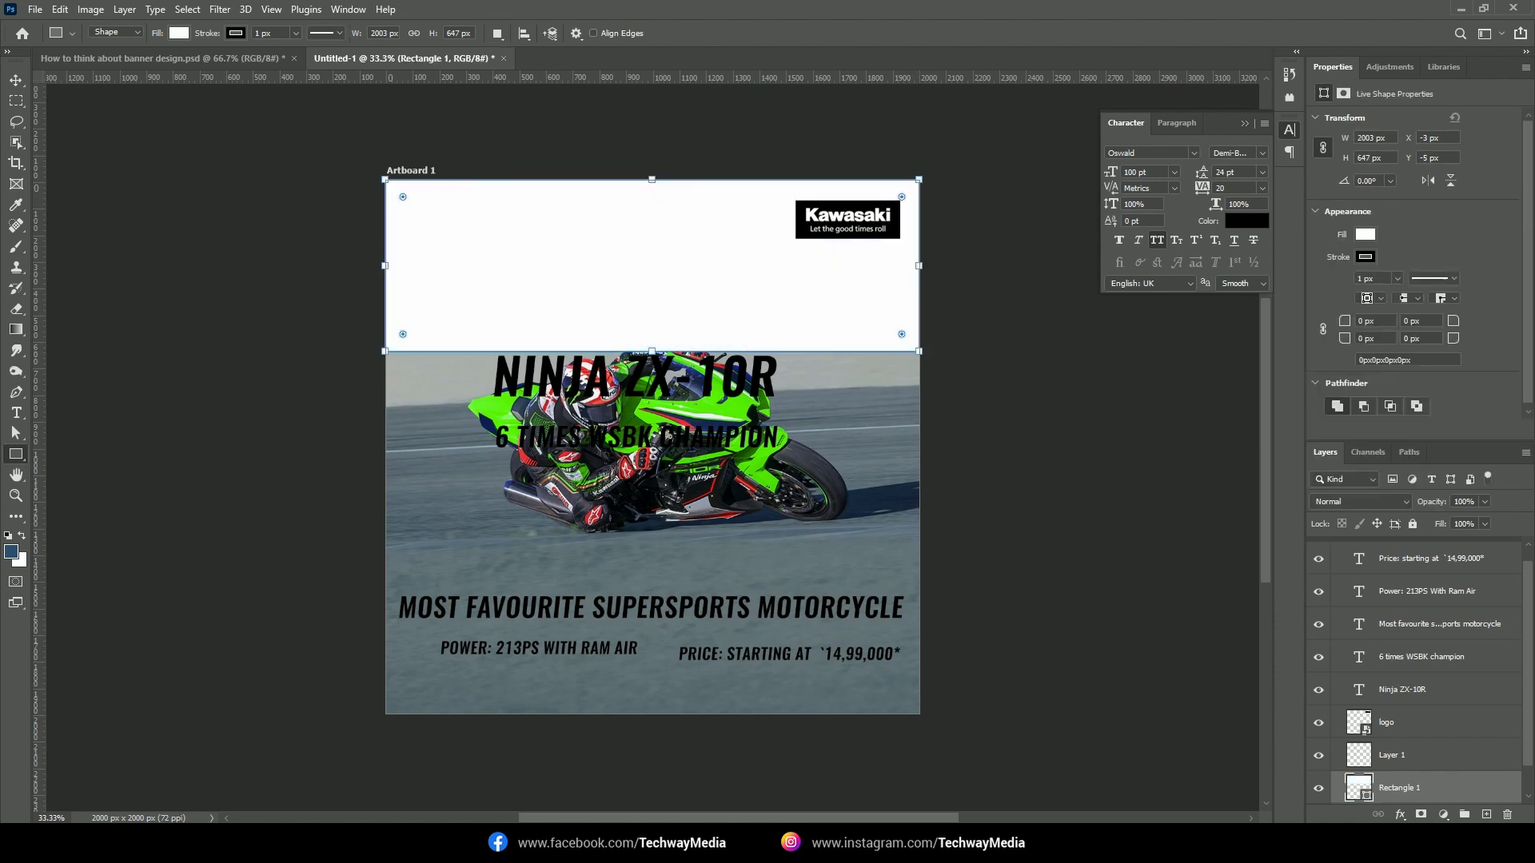
pyautogui.press('v')
pyautogui.scroll(-1, 1415, 672)
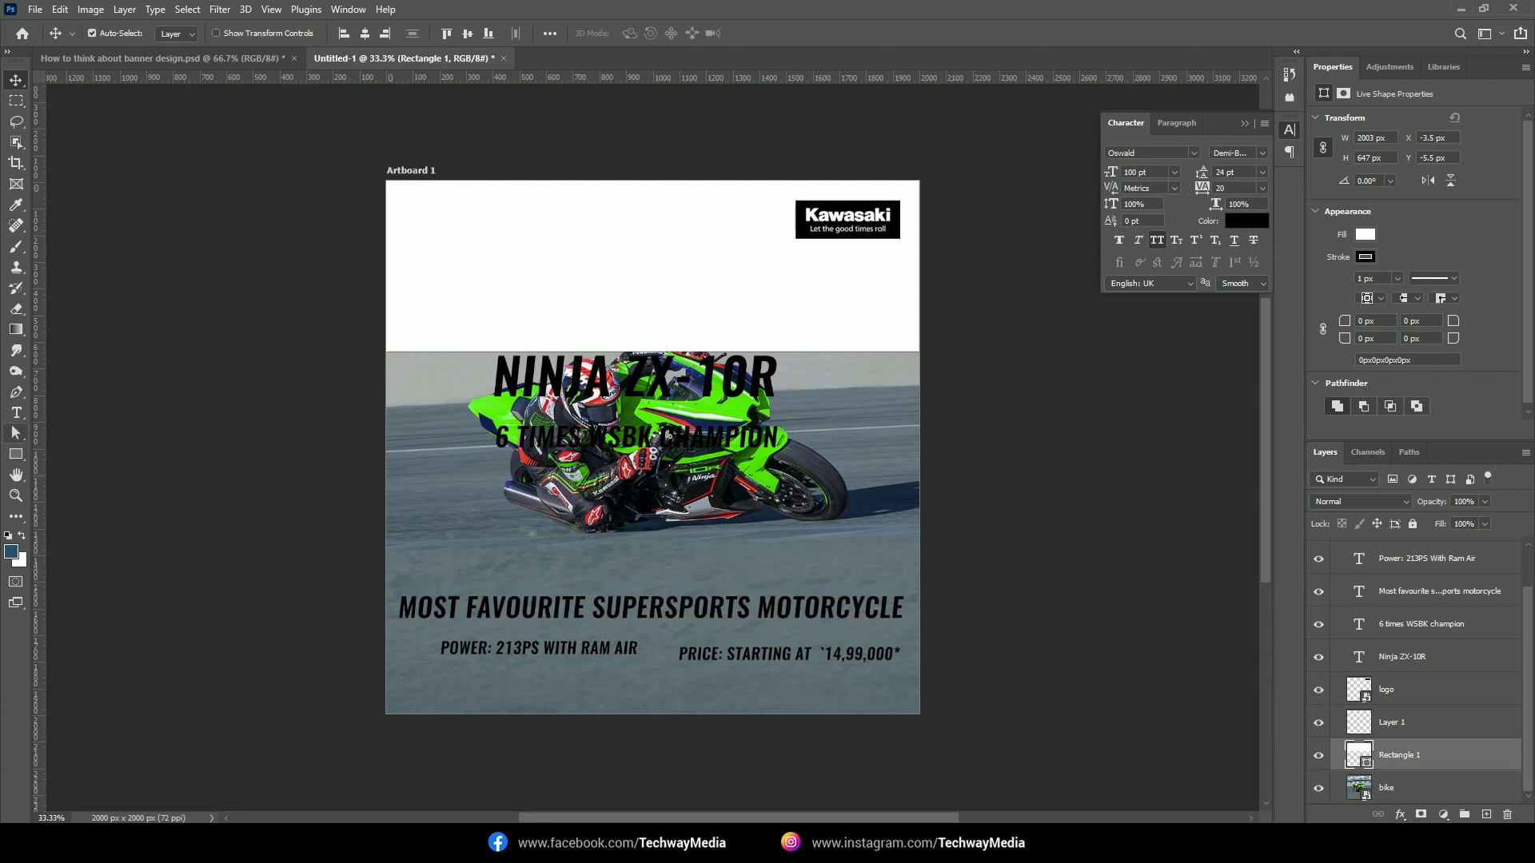
# Add a layer mask with a black-to-white gradient to the white rectangle and stretch its height to about 900 px
pyautogui.click(16, 328)
pyautogui.click(1421, 815)
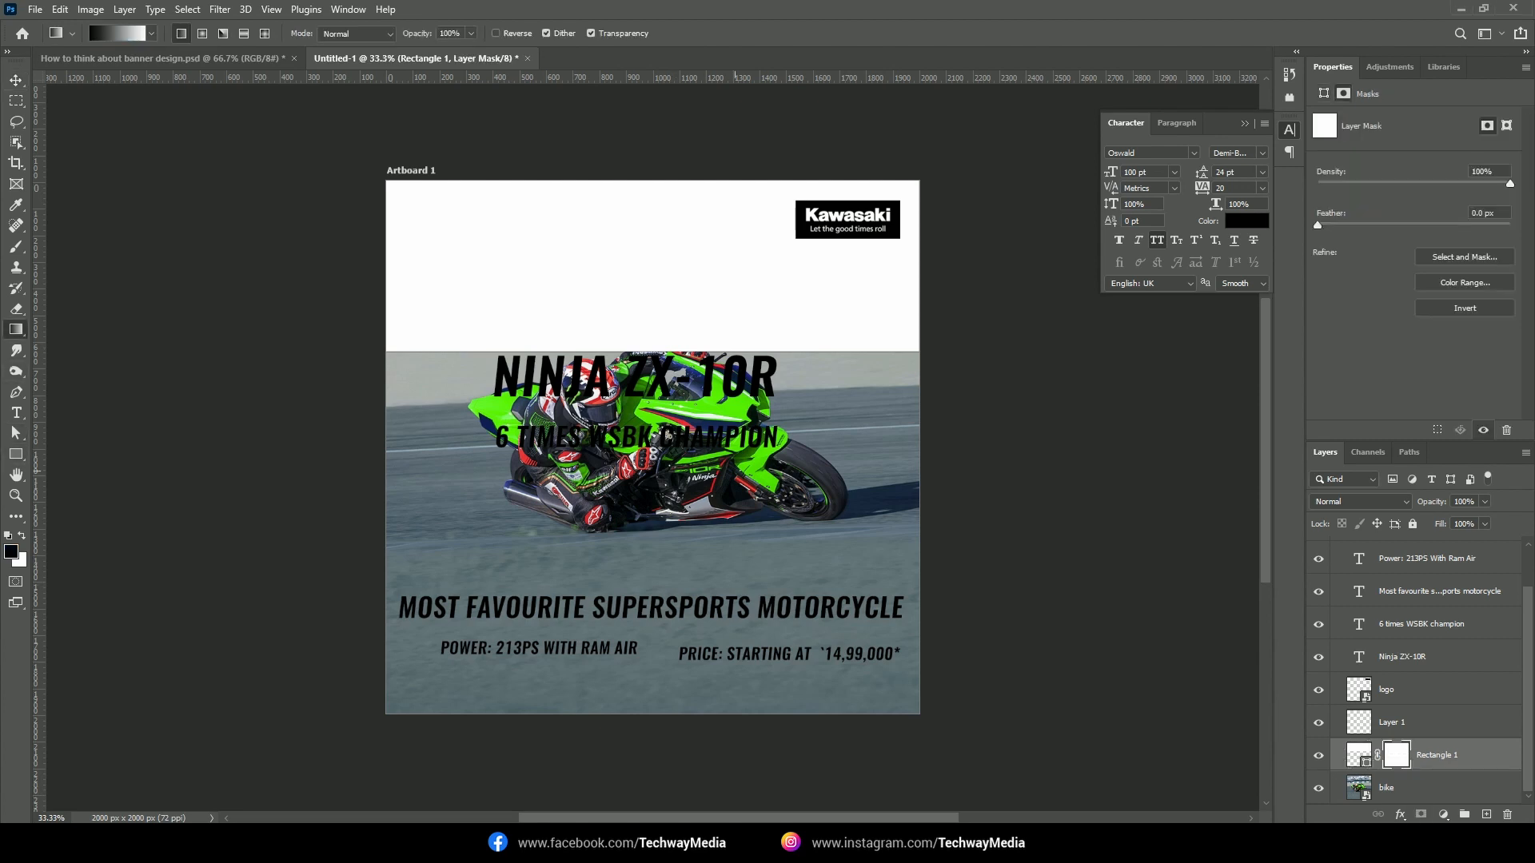
pyautogui.moveTo(637, 346); pyautogui.dragTo(636, 184)
pyautogui.hotkey('ctrl', 't')
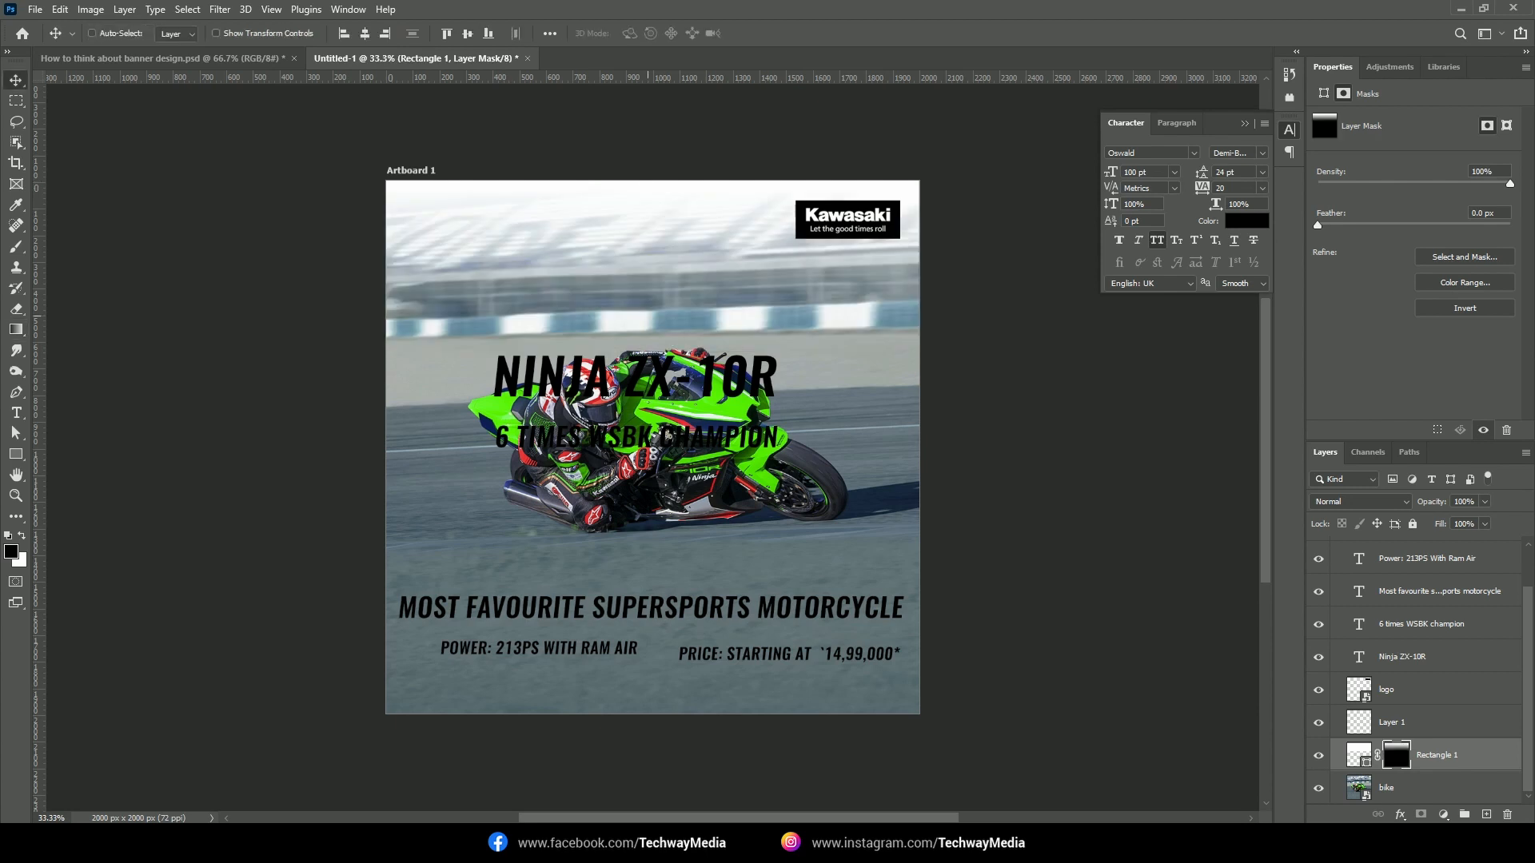
pyautogui.moveTo(653, 352); pyautogui.dragTo(653, 424)
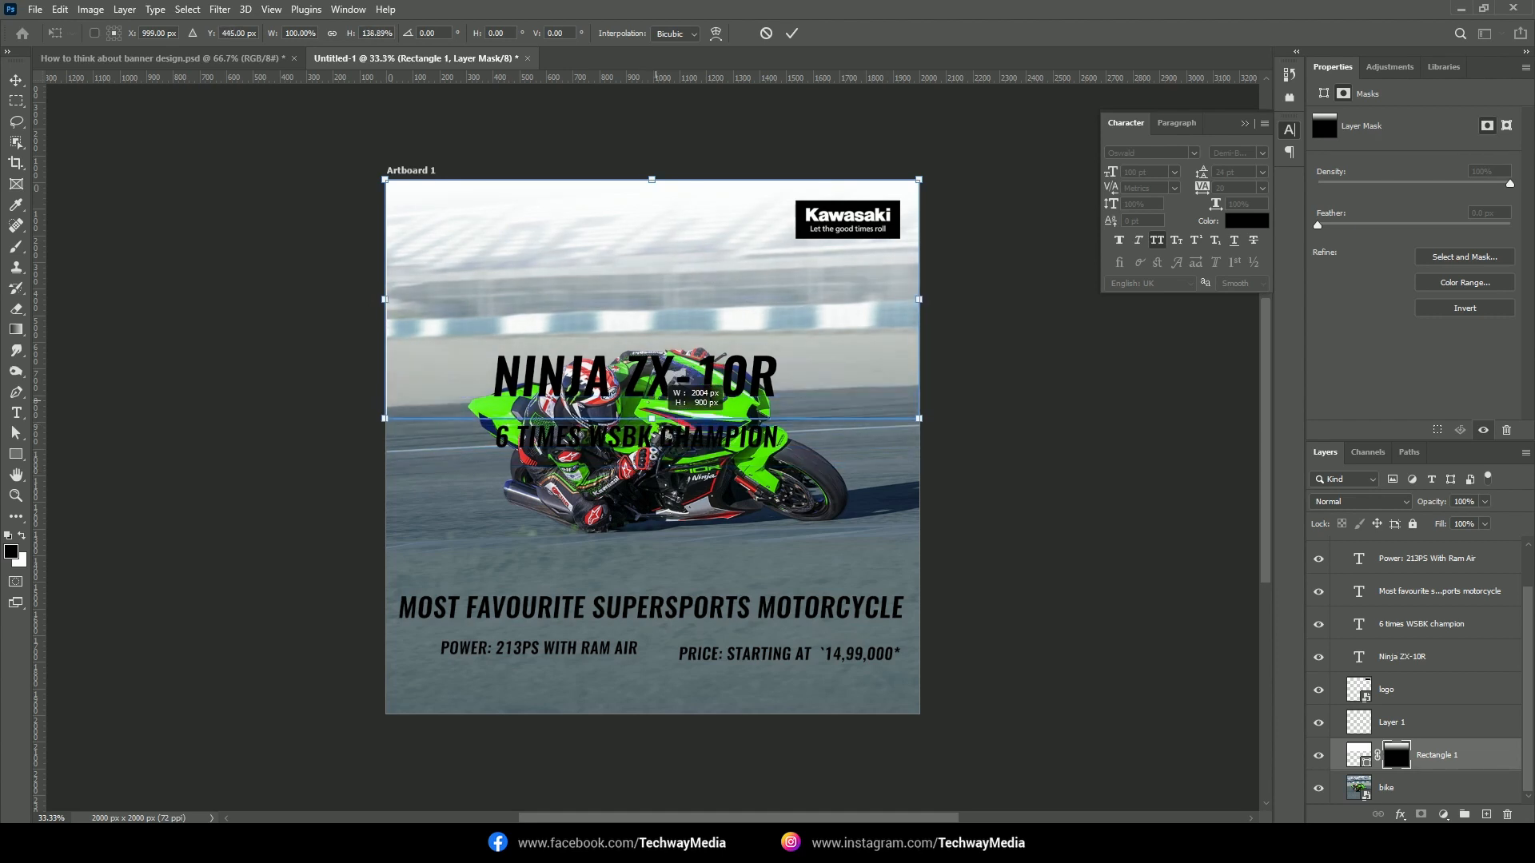
pyautogui.press('Return')
# Redraw the mask gradient so solid white covers the grandstand and fades out above the bike
pyautogui.press('g')
pyautogui.hotkey('alt', 'BackSpace')
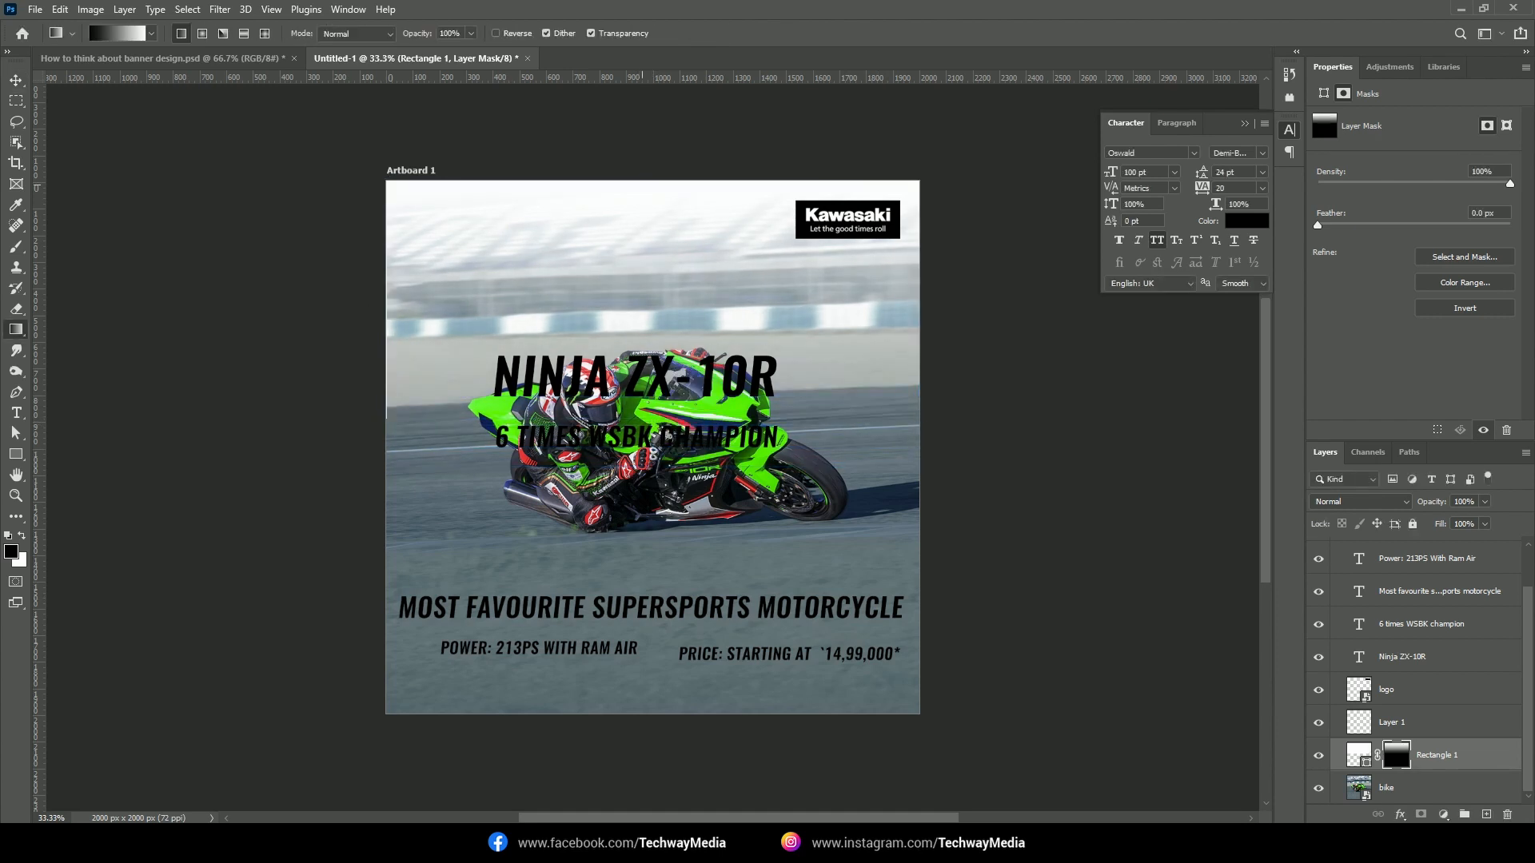
pyautogui.moveTo(645, 184)
pyautogui.mouseDown()
pyautogui.moveTo(645, 326)
pyautogui.moveTo(646, 204)
pyautogui.mouseUp()
pyautogui.moveTo(650, 380); pyautogui.dragTo(650, 273)
pyautogui.moveTo(649, 379); pyautogui.dragTo(649, 322)
pyautogui.moveTo(647, 374); pyautogui.dragTo(648, 211)
pyautogui.moveTo(644, 421); pyautogui.dragTo(644, 235)
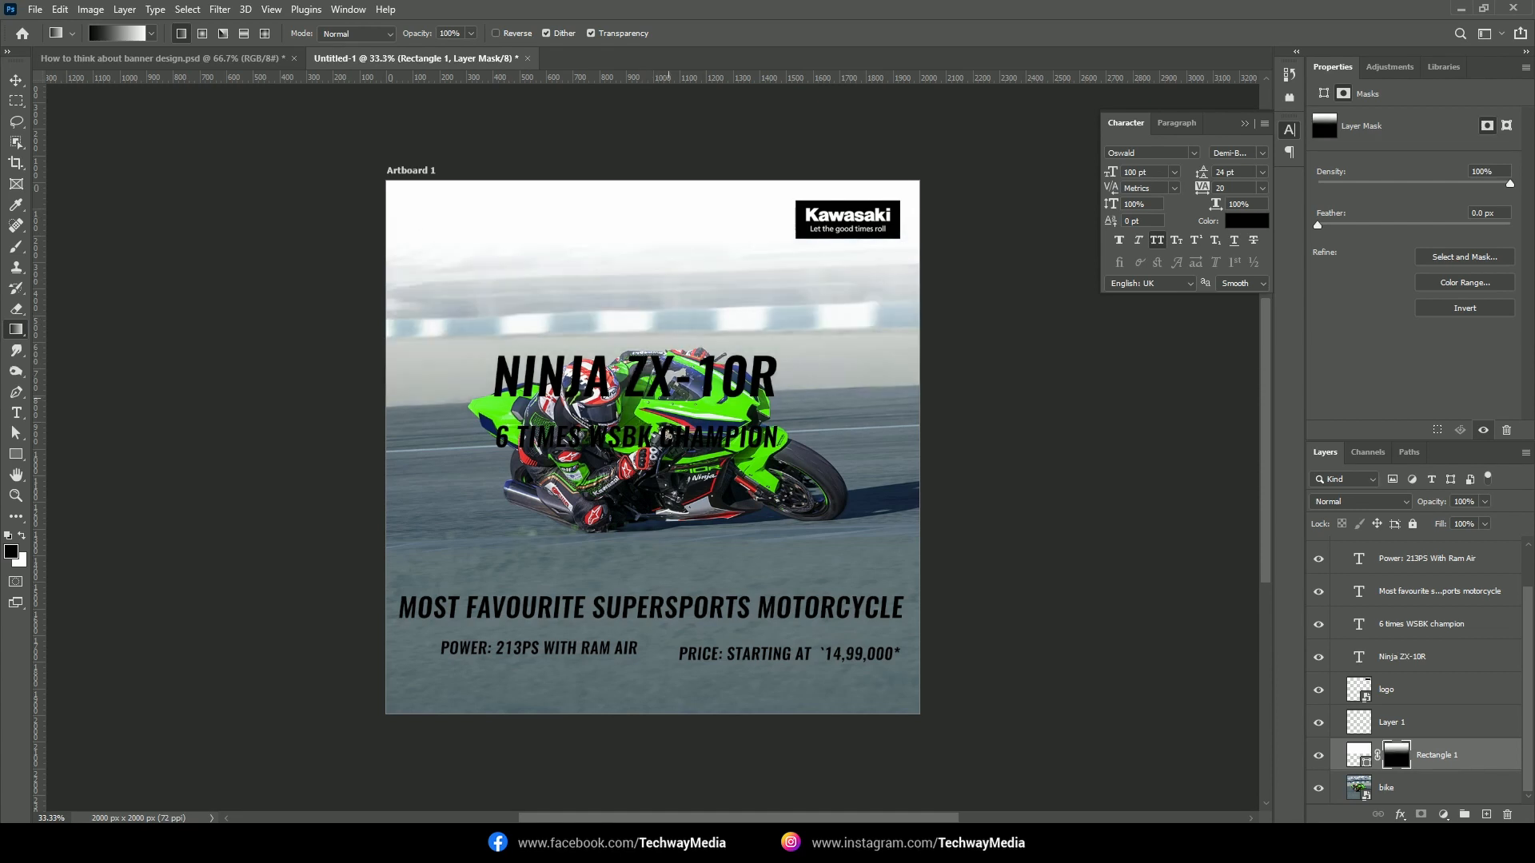
pyautogui.moveTo(668, 398); pyautogui.dragTo(668, 258)
pyautogui.press('v')
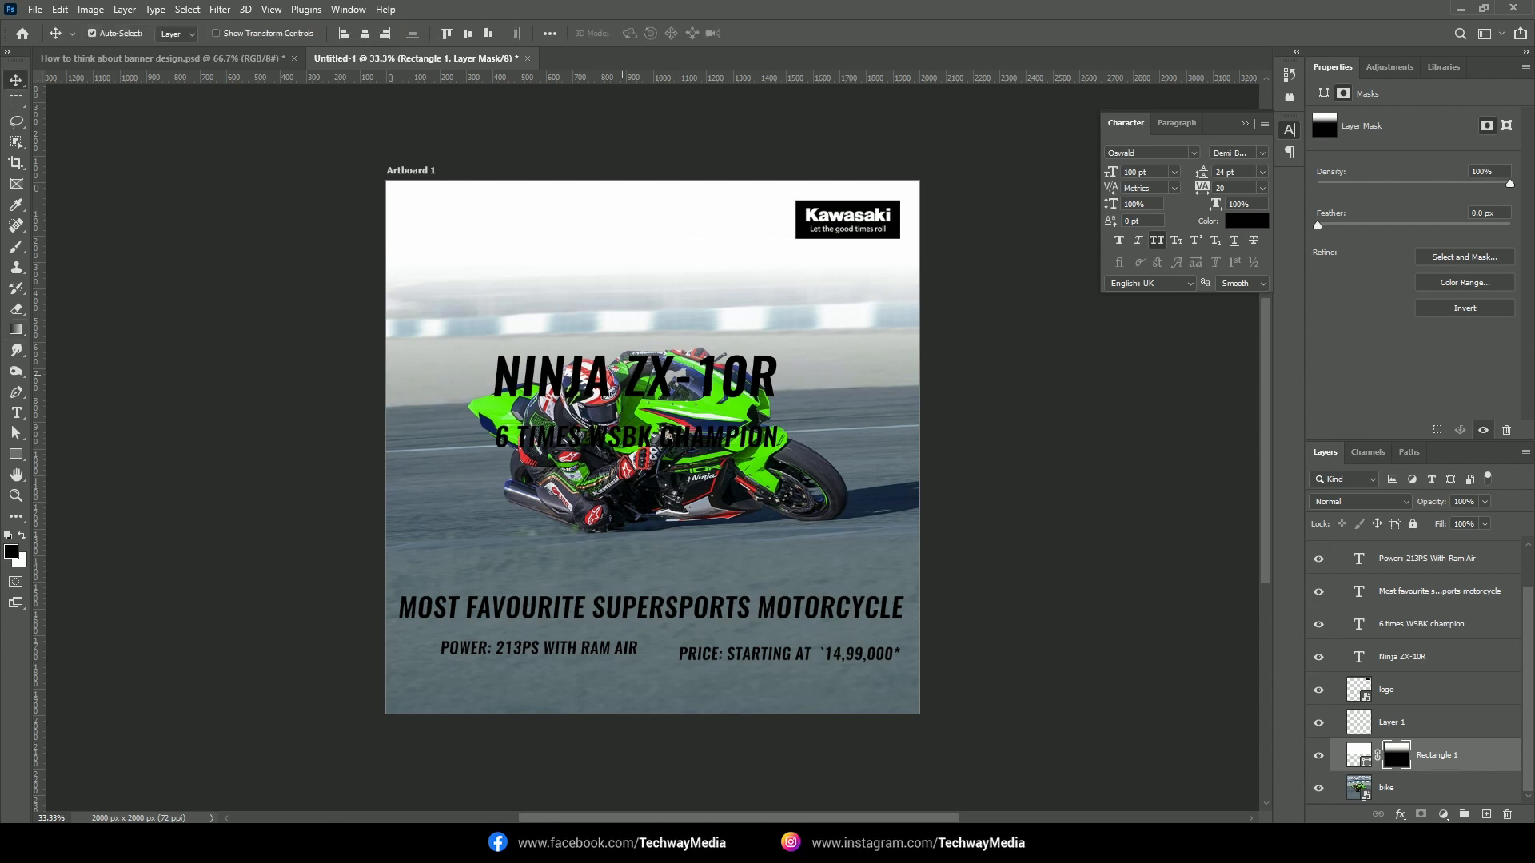
# Move the Ninja ZX-10R title and the 6 times WSBK champion line up into the white area above the rider
pyautogui.moveTo(705, 376); pyautogui.dragTo(705, 280)
pyautogui.moveTo(769, 437); pyautogui.dragTo(768, 326)
pyautogui.moveTo(772, 409); pyautogui.dragTo(734, 455)
pyautogui.hotkey('ctrl', 'z')
pyautogui.click(756, 351)
pyautogui.keyDown('shift'); pyautogui.click(734, 443); pyautogui.keyUp('shift')
# Resize the masked white rectangle to about 2086 × 936 px and remove its stroke
pyautogui.click(707, 233)
pyautogui.hotkey('ctrl', 't')
pyautogui.moveTo(653, 191); pyautogui.dragTo(653, 182)
pyautogui.press('Return')
pyautogui.click(1365, 257)
pyautogui.click(1325, 287)
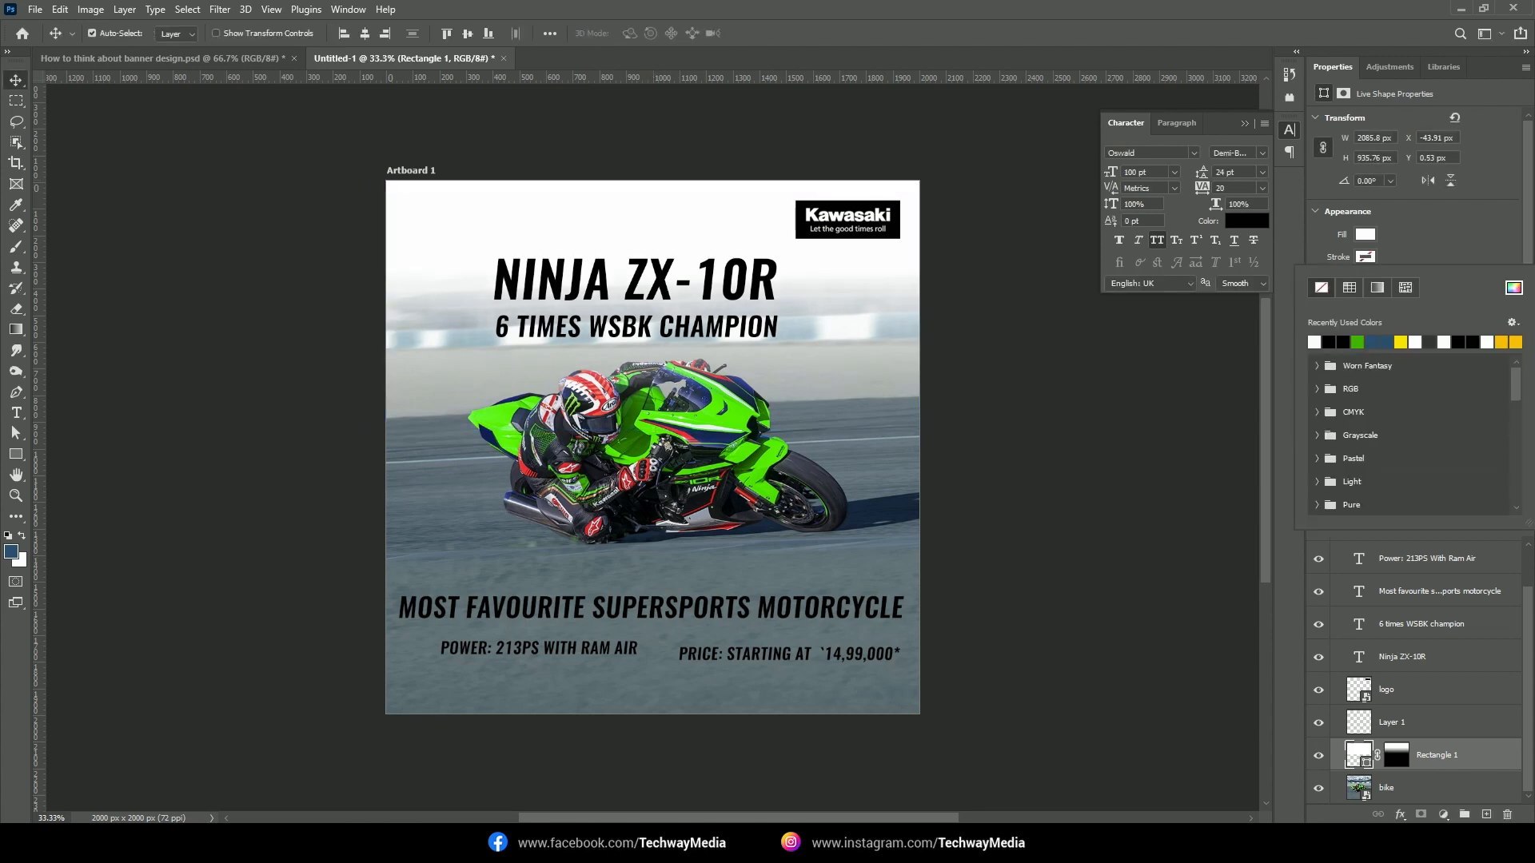
pyautogui.click(138, 228)
# Lower the power and price lines onto one row near the bottom edge, and raise the Most favourite line to just below the bike
pyautogui.click(733, 281)
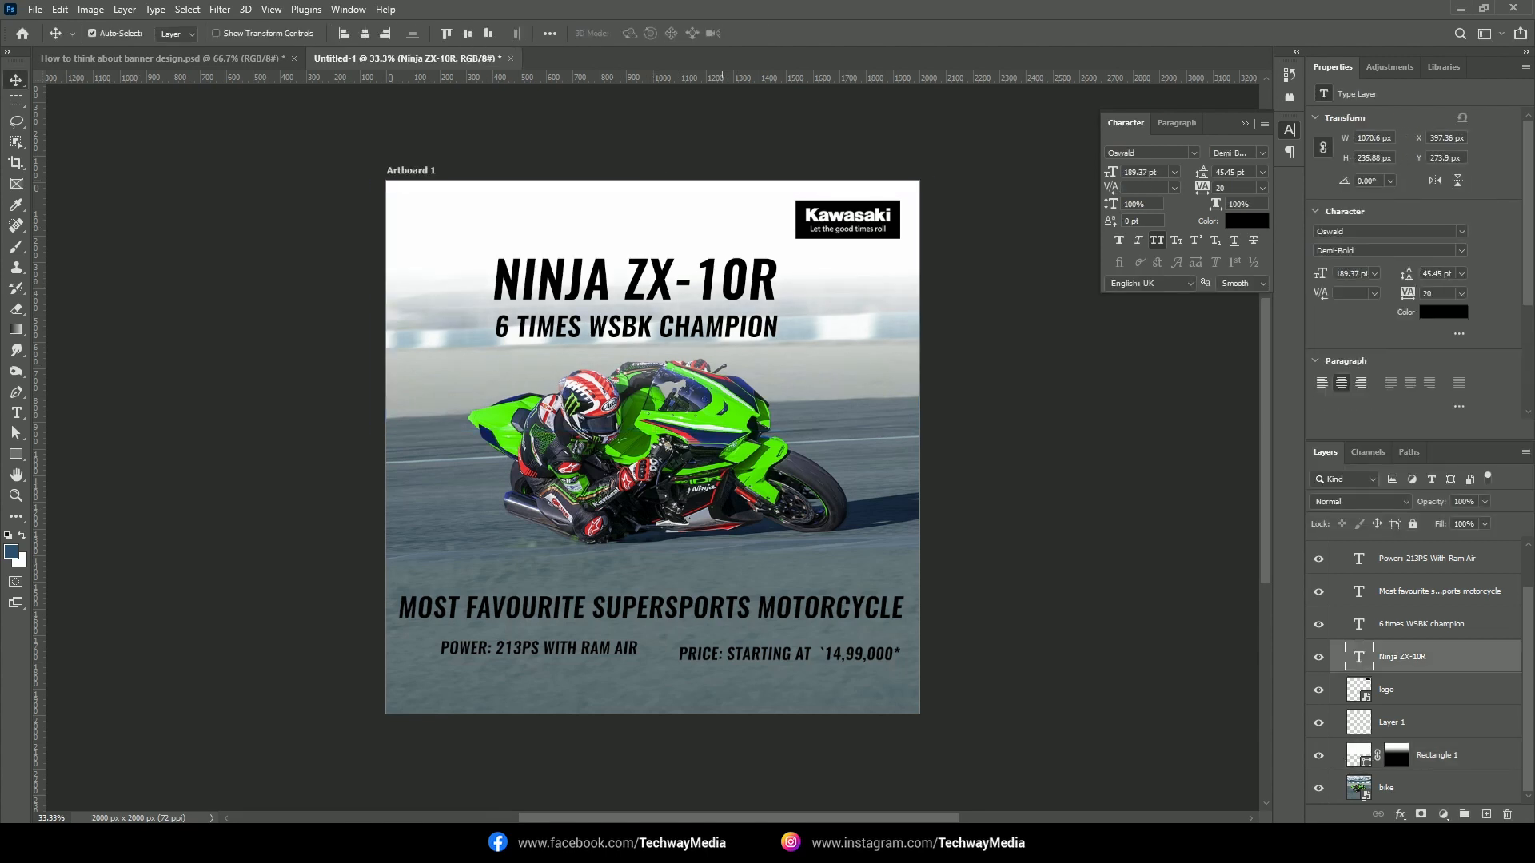
pyautogui.moveTo(626, 649); pyautogui.dragTo(626, 662)
pyautogui.moveTo(738, 654); pyautogui.dragTo(740, 685)
pyautogui.moveTo(632, 609); pyautogui.dragTo(338, 571)
# Split Most favourite off into its own text layer and place supersports motorcycle beneath it
pyautogui.press('t')
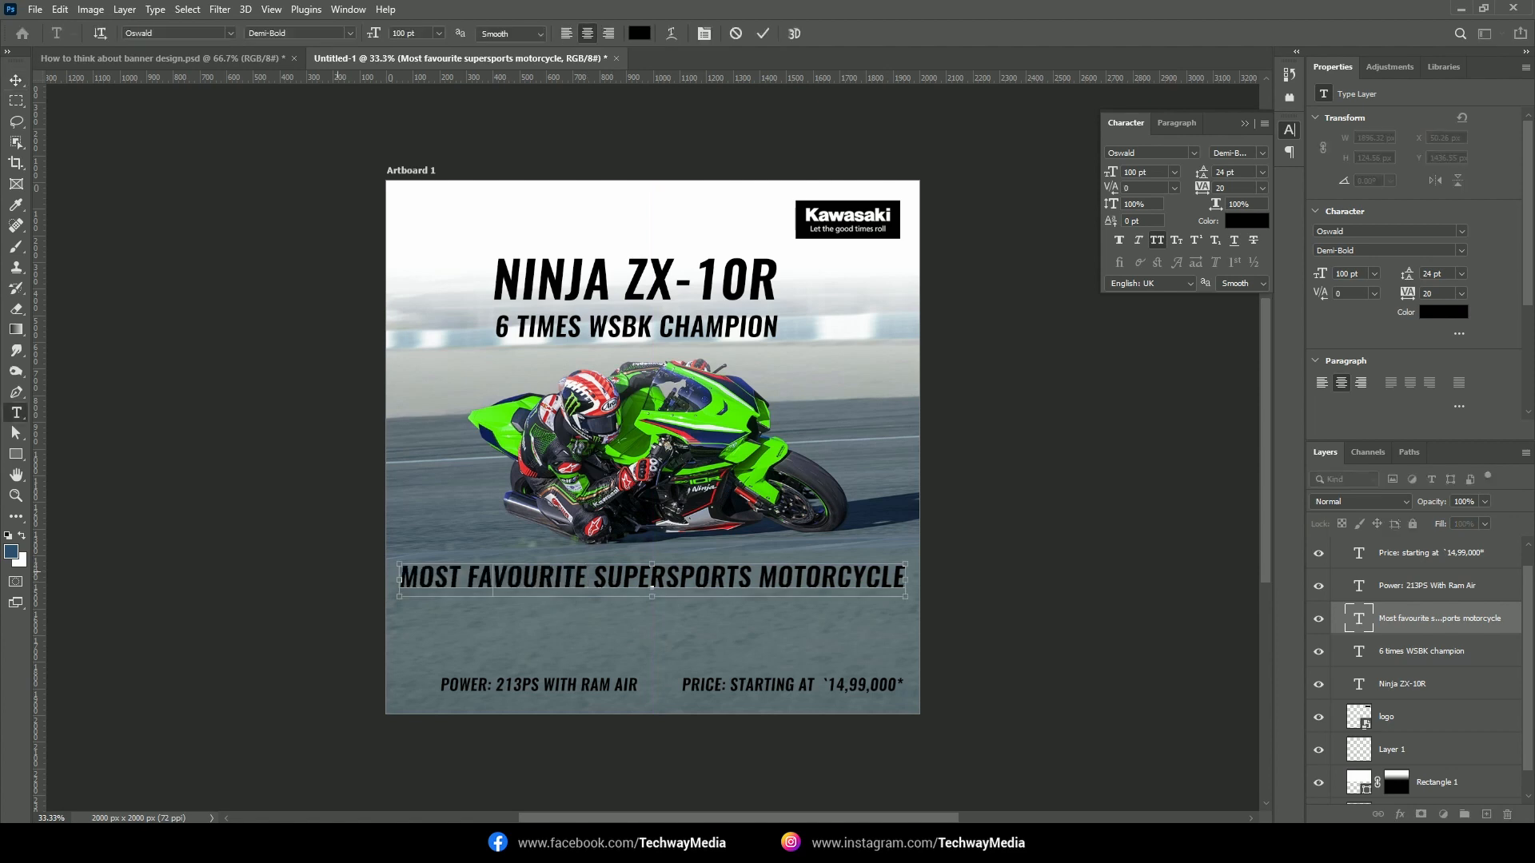
pyautogui.hotkey('ctrl', 'x')
pyautogui.press('Delete')
pyautogui.click(474, 626)
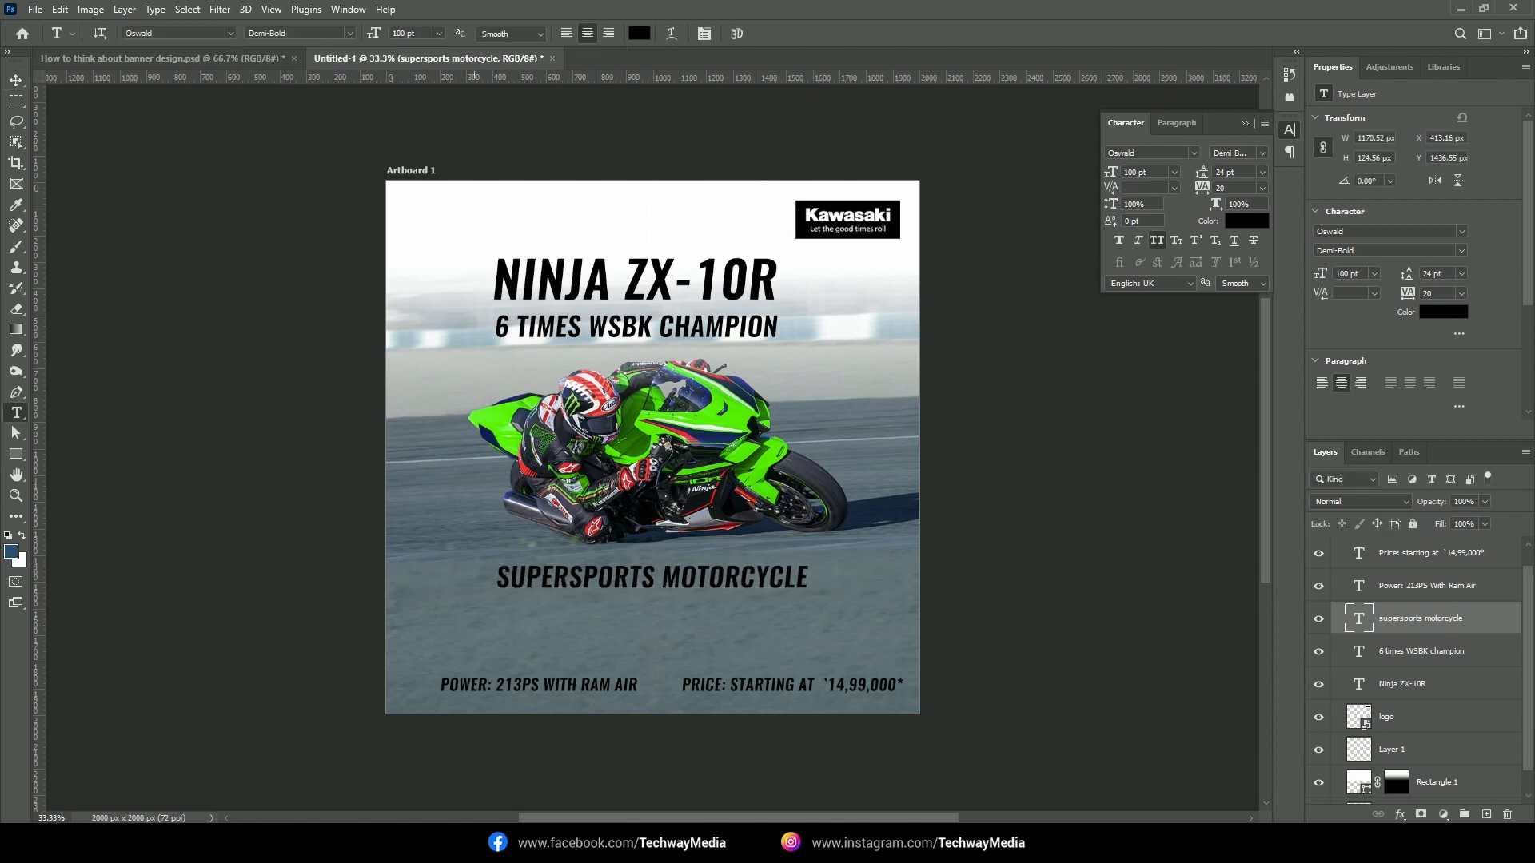
pyautogui.click(474, 626)
pyautogui.hotkey('ctrl', 'v')
pyautogui.click(16, 80)
pyautogui.moveTo(479, 616); pyautogui.dragTo(632, 653)
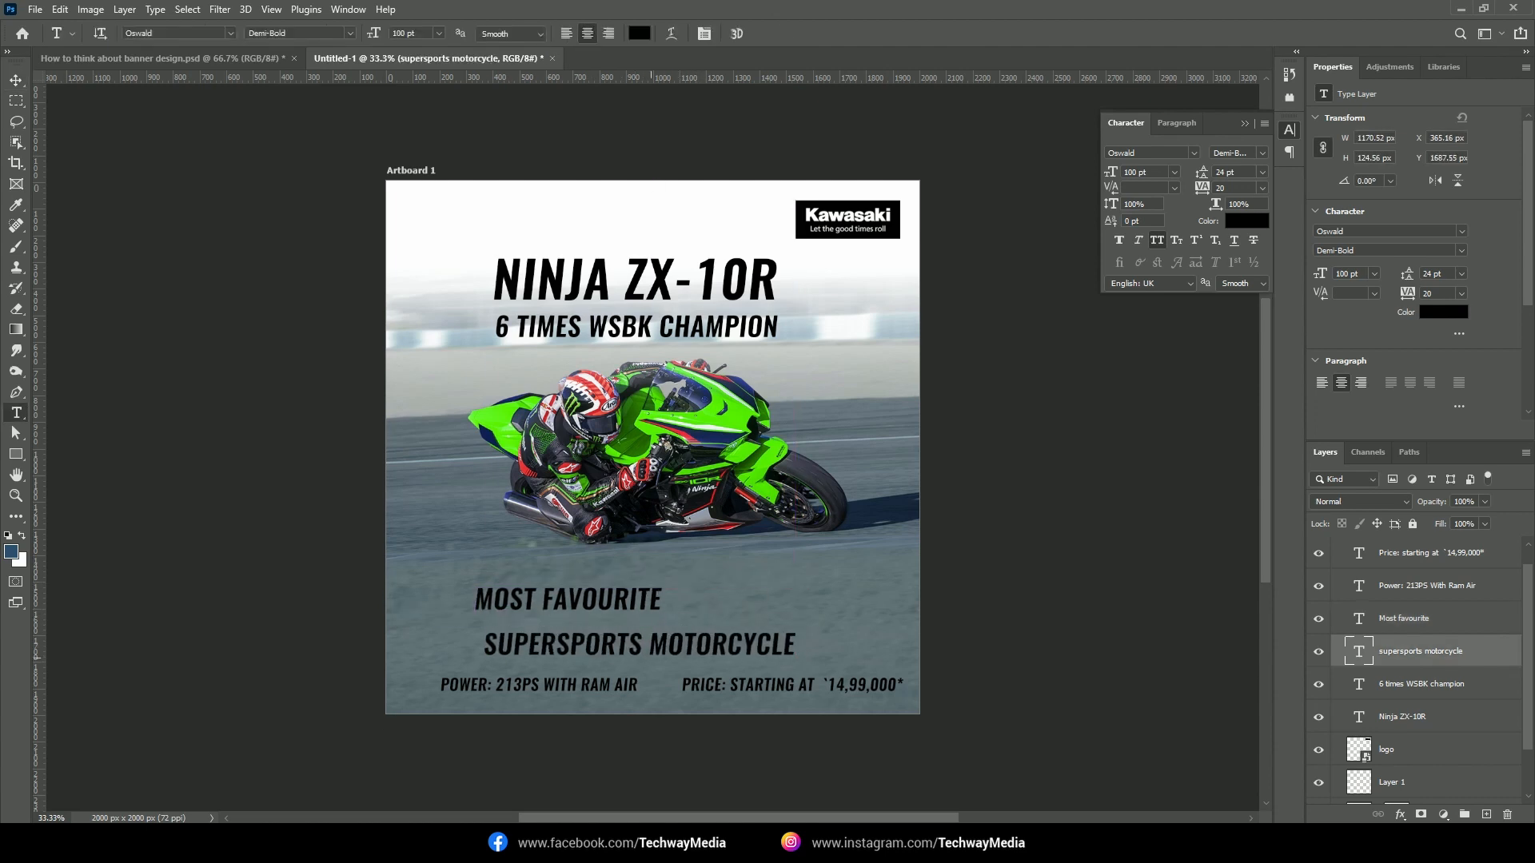
# Remove supersports from the lower line and move Most favourite and motorcycle apart to leave a gap between them
pyautogui.doubleClick(551, 644)
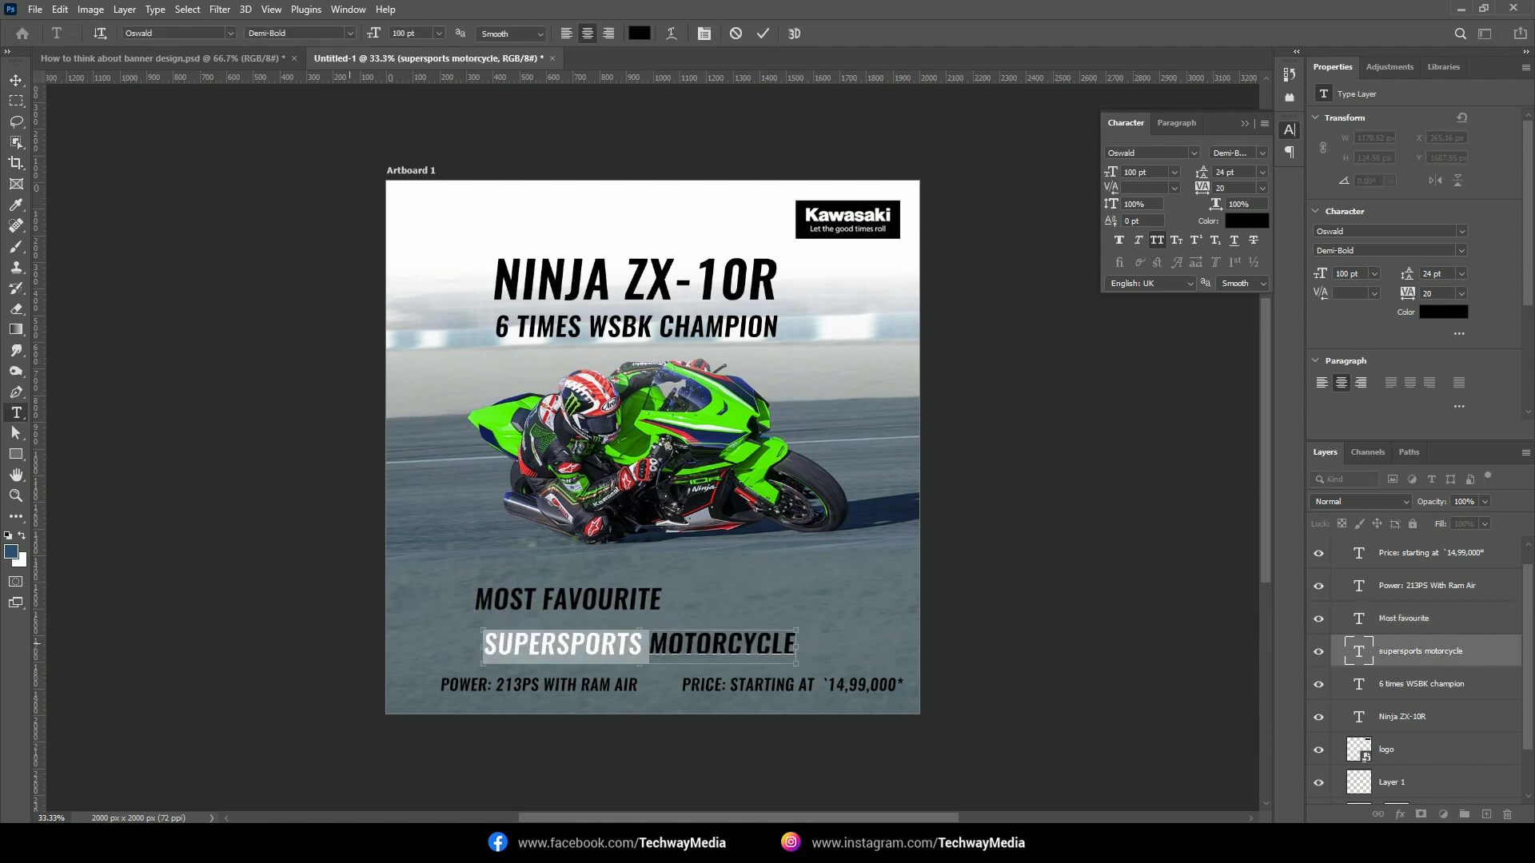
pyautogui.press('Delete')
pyautogui.hotkey('ctrl', 'Return')
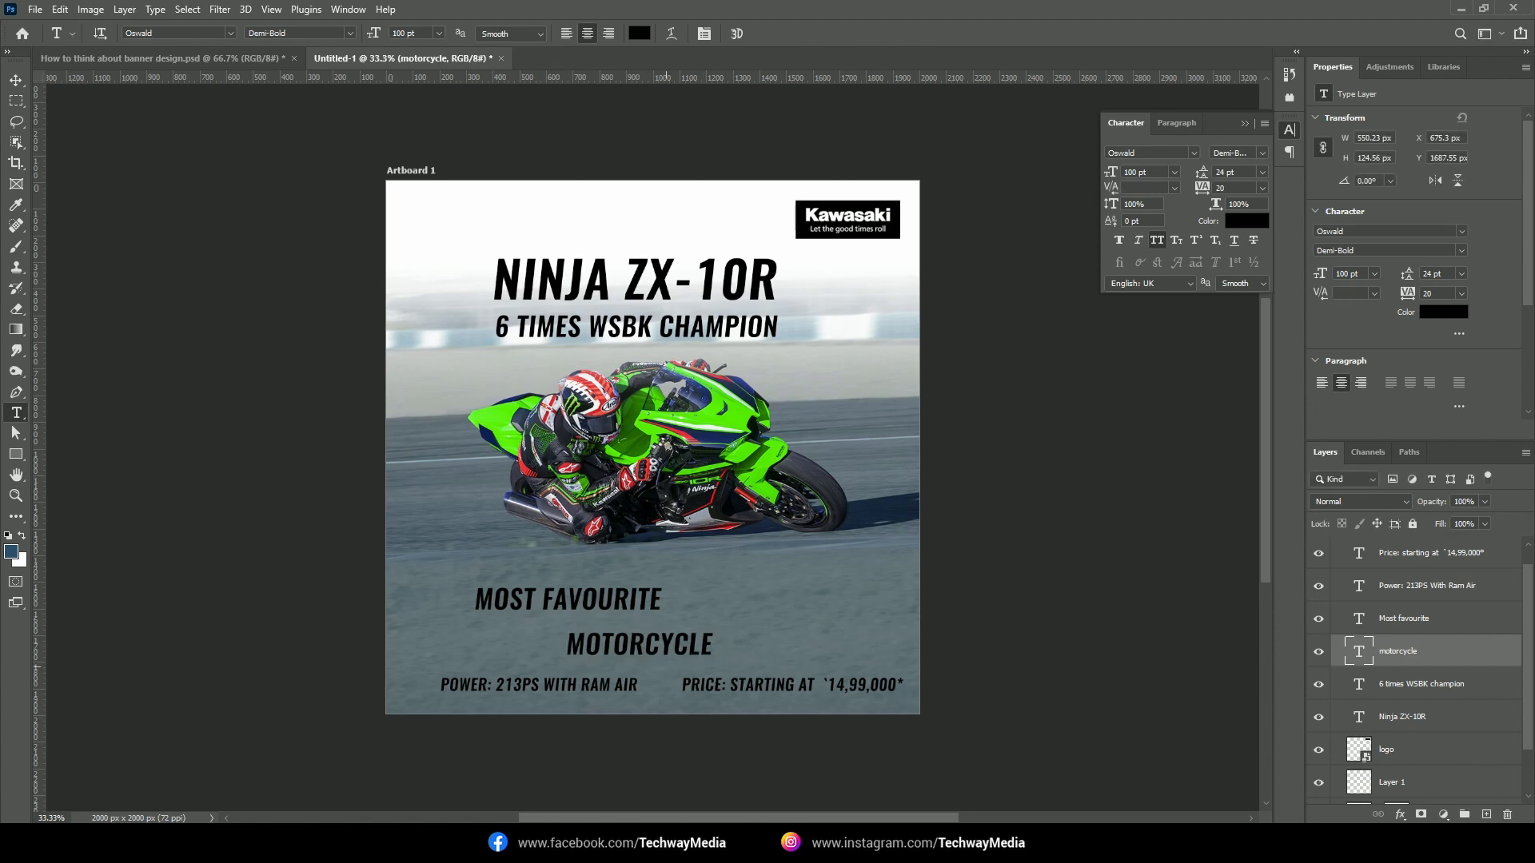
pyautogui.press('v')
pyautogui.moveTo(672, 650); pyautogui.dragTo(713, 656)
pyautogui.moveTo(624, 603); pyautogui.dragTo(663, 575)
# Add supersports as its own text layer between Most favourite and motorcycle, and move motorcycle up beneath it
pyautogui.press('t')
pyautogui.click(764, 598)
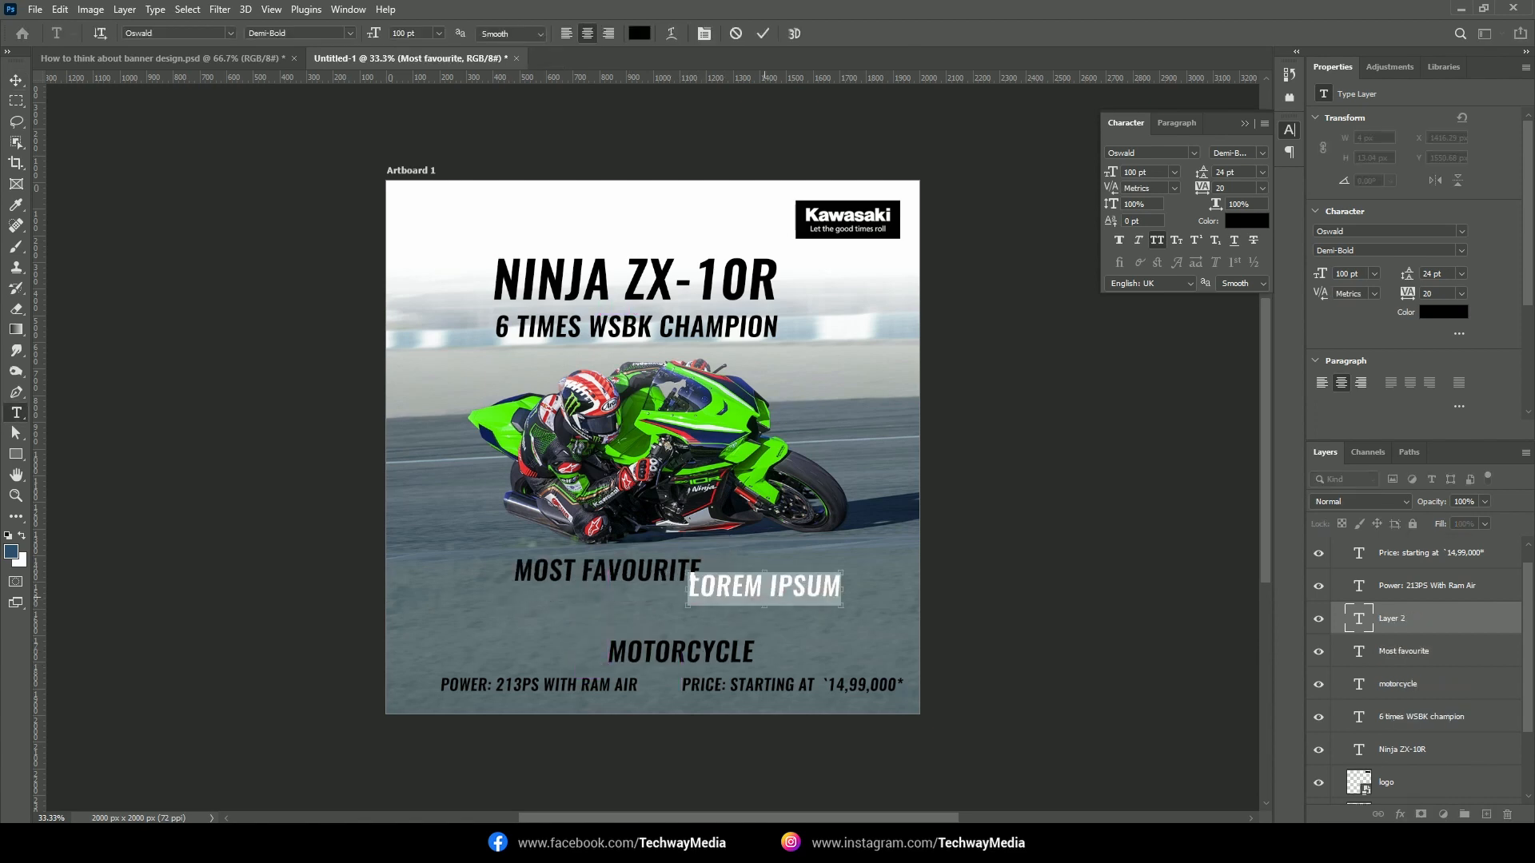
pyautogui.hotkey('ctrl', 'v')
pyautogui.hotkey('ctrl', 'Return')
pyautogui.press('v')
pyautogui.moveTo(787, 573); pyautogui.dragTo(598, 568)
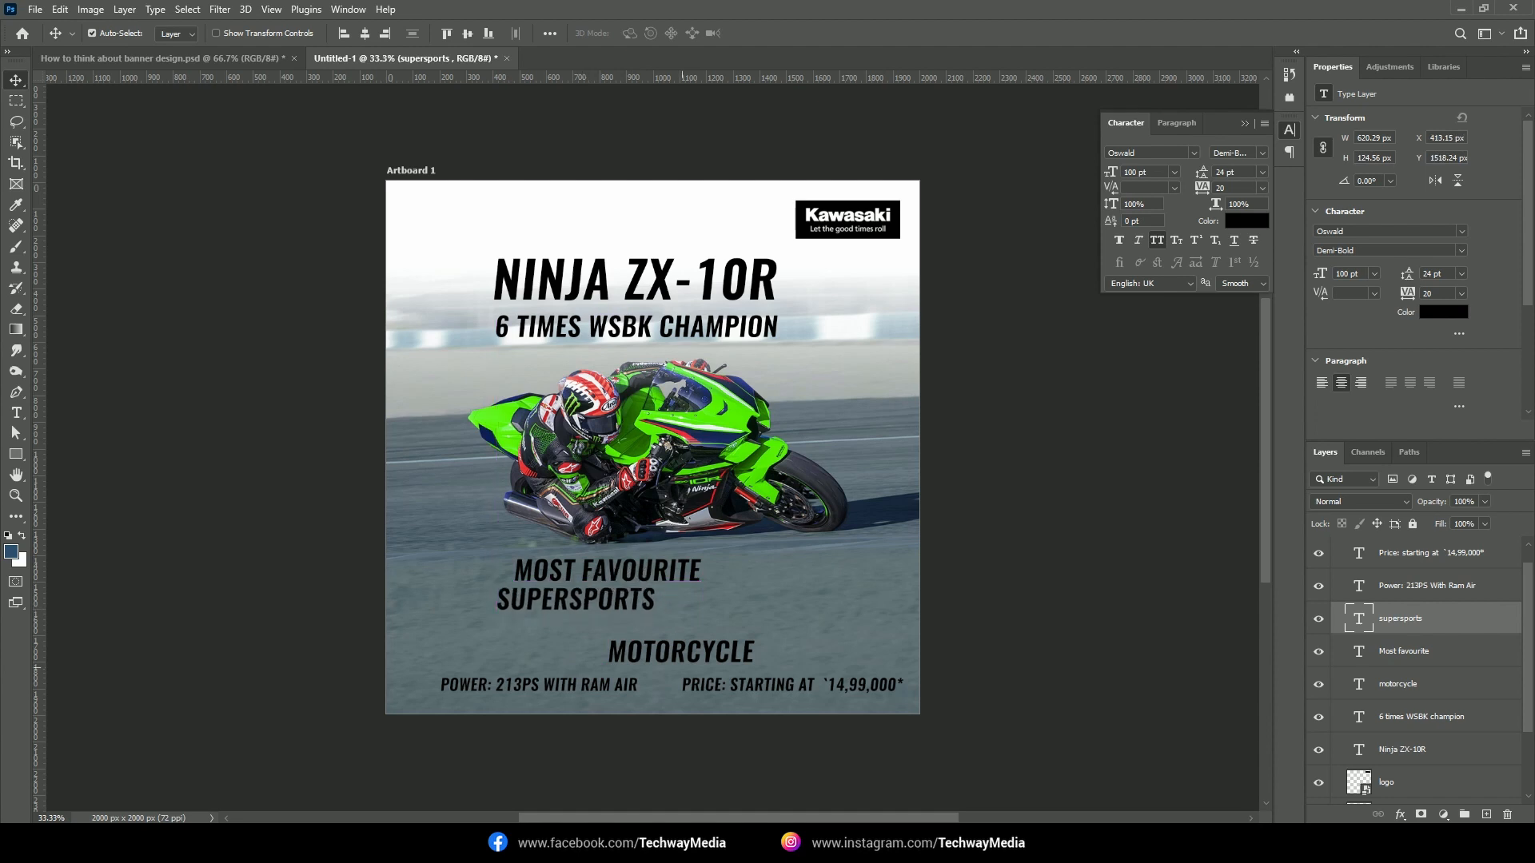
pyautogui.moveTo(632, 654); pyautogui.dragTo(599, 639)
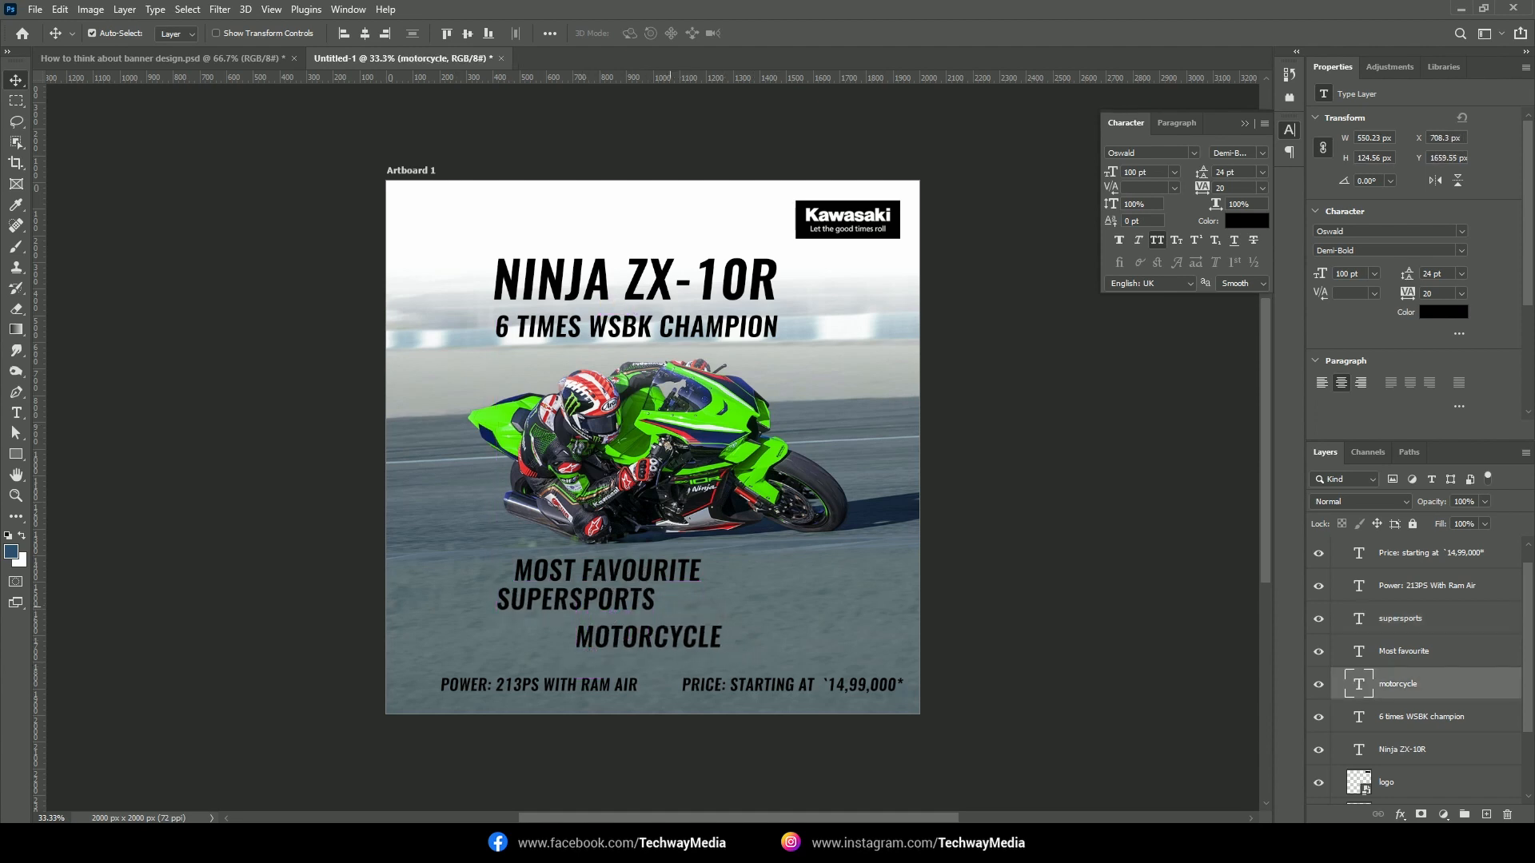
# Scale the Most favourite, supersports and motorcycle lines together to about 138.89 pt and recentre them below the bike
pyautogui.keyDown('ctrl'); pyautogui.click(1407, 618); pyautogui.keyUp('ctrl')
pyautogui.keyDown('ctrl'); pyautogui.click(1408, 651); pyautogui.keyUp('ctrl')
pyautogui.hotkey('ctrl', 't')
pyautogui.moveTo(722, 650); pyautogui.dragTo(808, 680)
pyautogui.press('Return')
pyautogui.moveTo(709, 575); pyautogui.dragTo(703, 571)
# Nudge the bike photo, white rectangle and three tagline words up together by about 40 px
pyautogui.moveTo(334, 413); pyautogui.dragTo(926, 665)
pyautogui.hotkey('shift', 'Up')
pyautogui.hotkey('shift', 'Up')
pyautogui.hotkey('shift', 'Up')
pyautogui.hotkey('shift', 'Up')
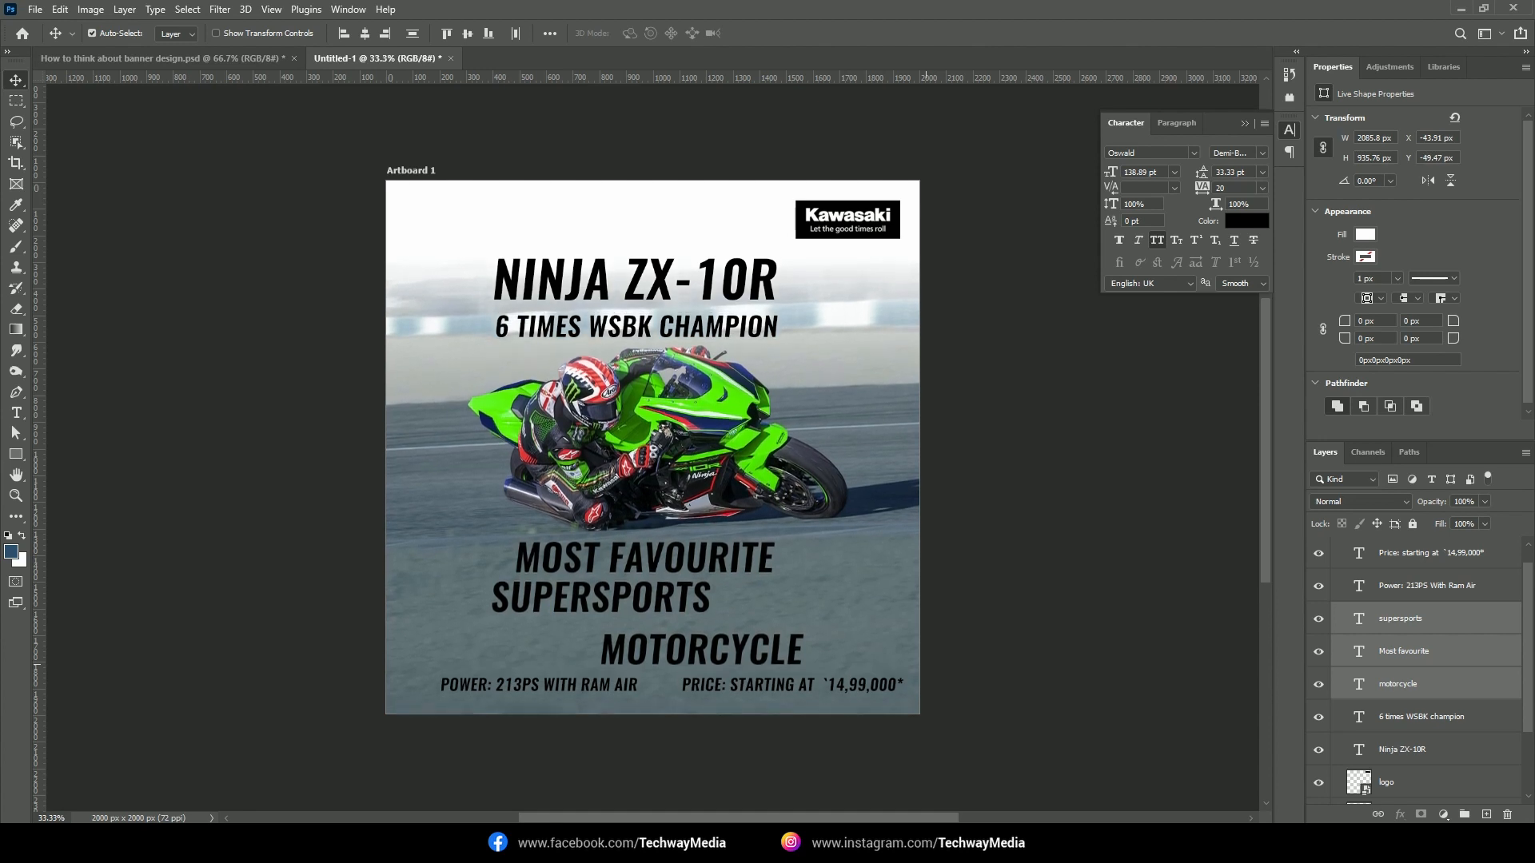
# Move motorcycle up closer to supersports, and lower the title slightly toward the champion line
pyautogui.click(624, 224)
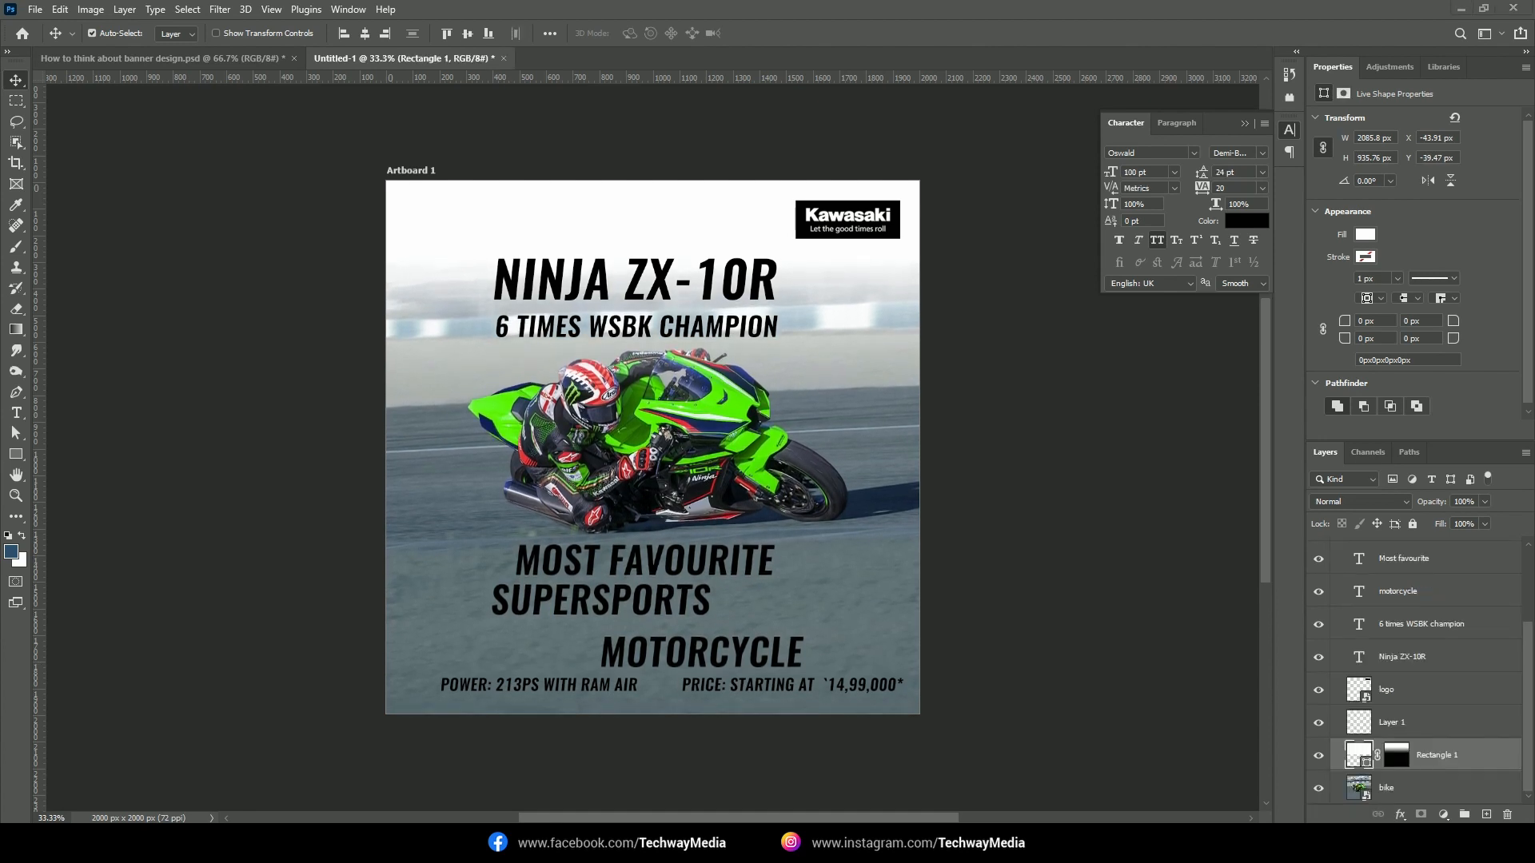
pyautogui.moveTo(729, 643); pyautogui.dragTo(718, 612)
pyautogui.moveTo(709, 287); pyautogui.dragTo(710, 299)
pyautogui.hotkey('shift', 'Up')
pyautogui.hotkey('shift', 'Up')
# Stagger the tagline by shifting supersports left and aligning the right edge of Most favourite with motorcycle
pyautogui.moveTo(655, 603); pyautogui.dragTo(710, 631)
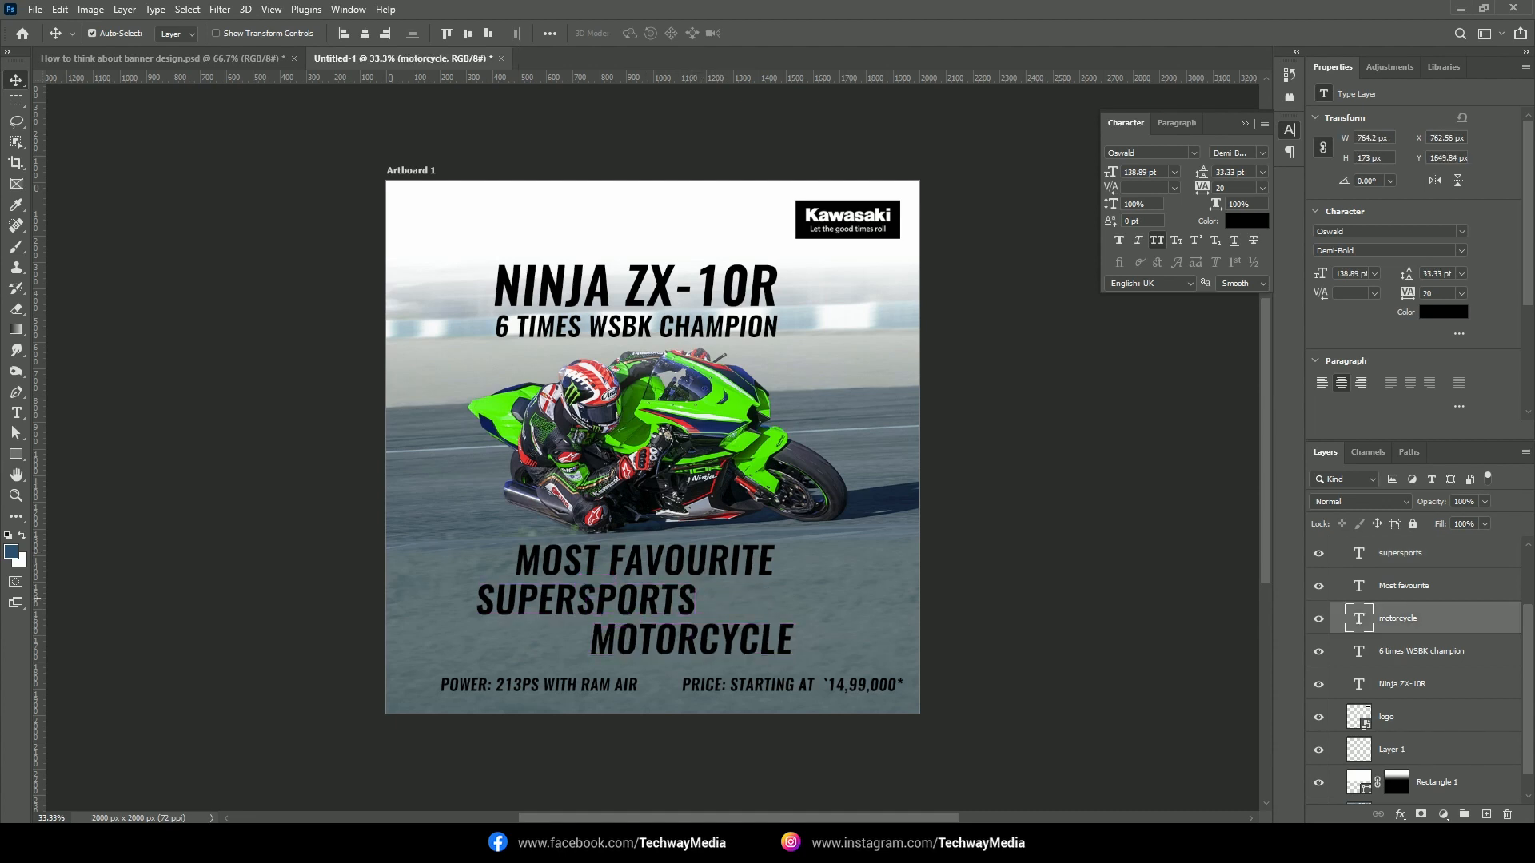
pyautogui.click(691, 598)
pyautogui.moveTo(672, 560); pyautogui.dragTo(691, 559)
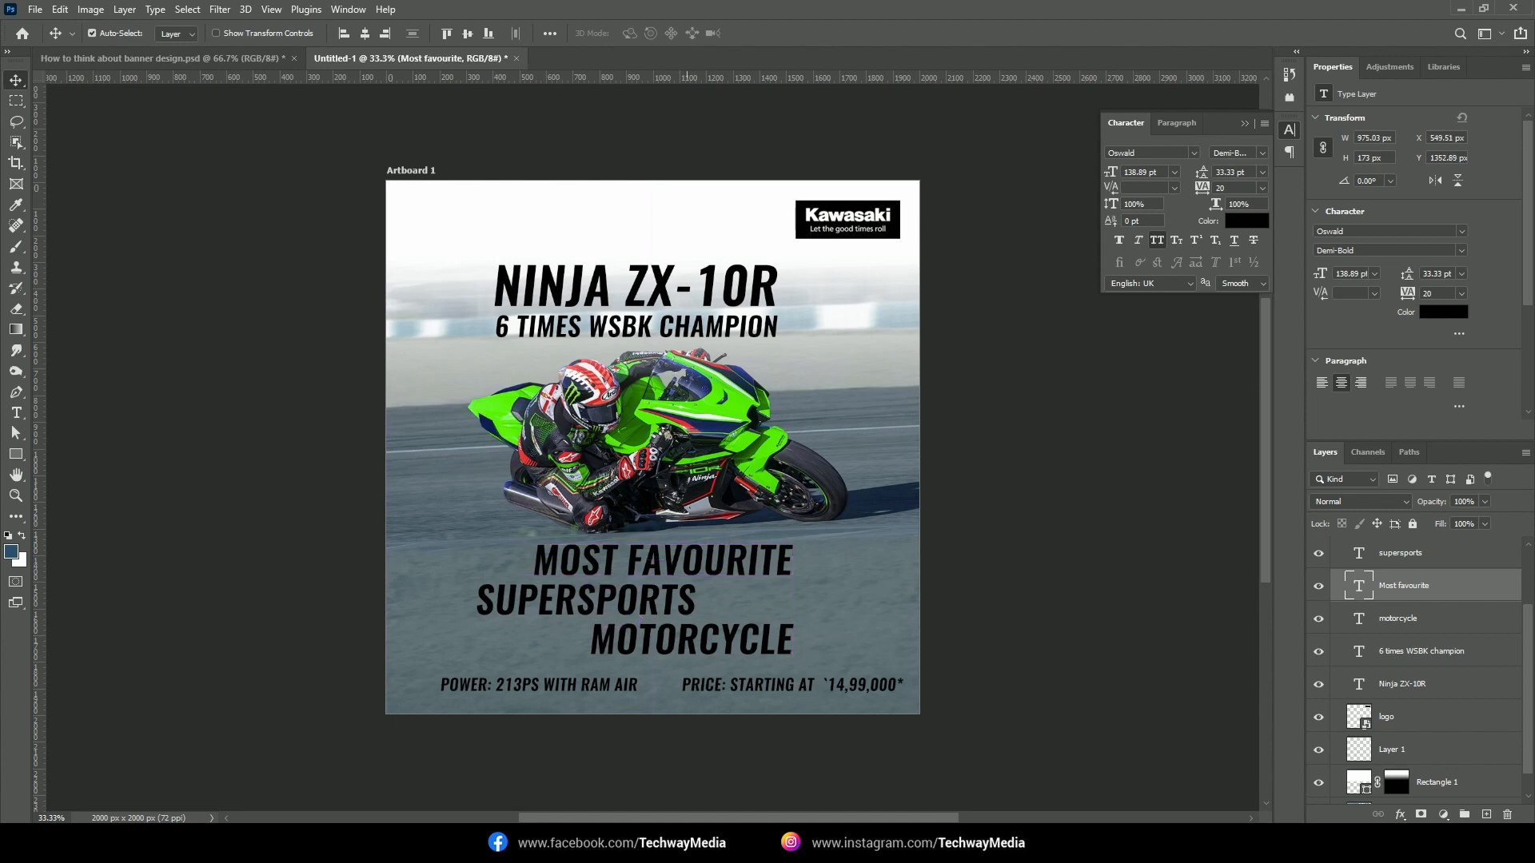
pyautogui.moveTo(619, 596); pyautogui.dragTo(616, 596)
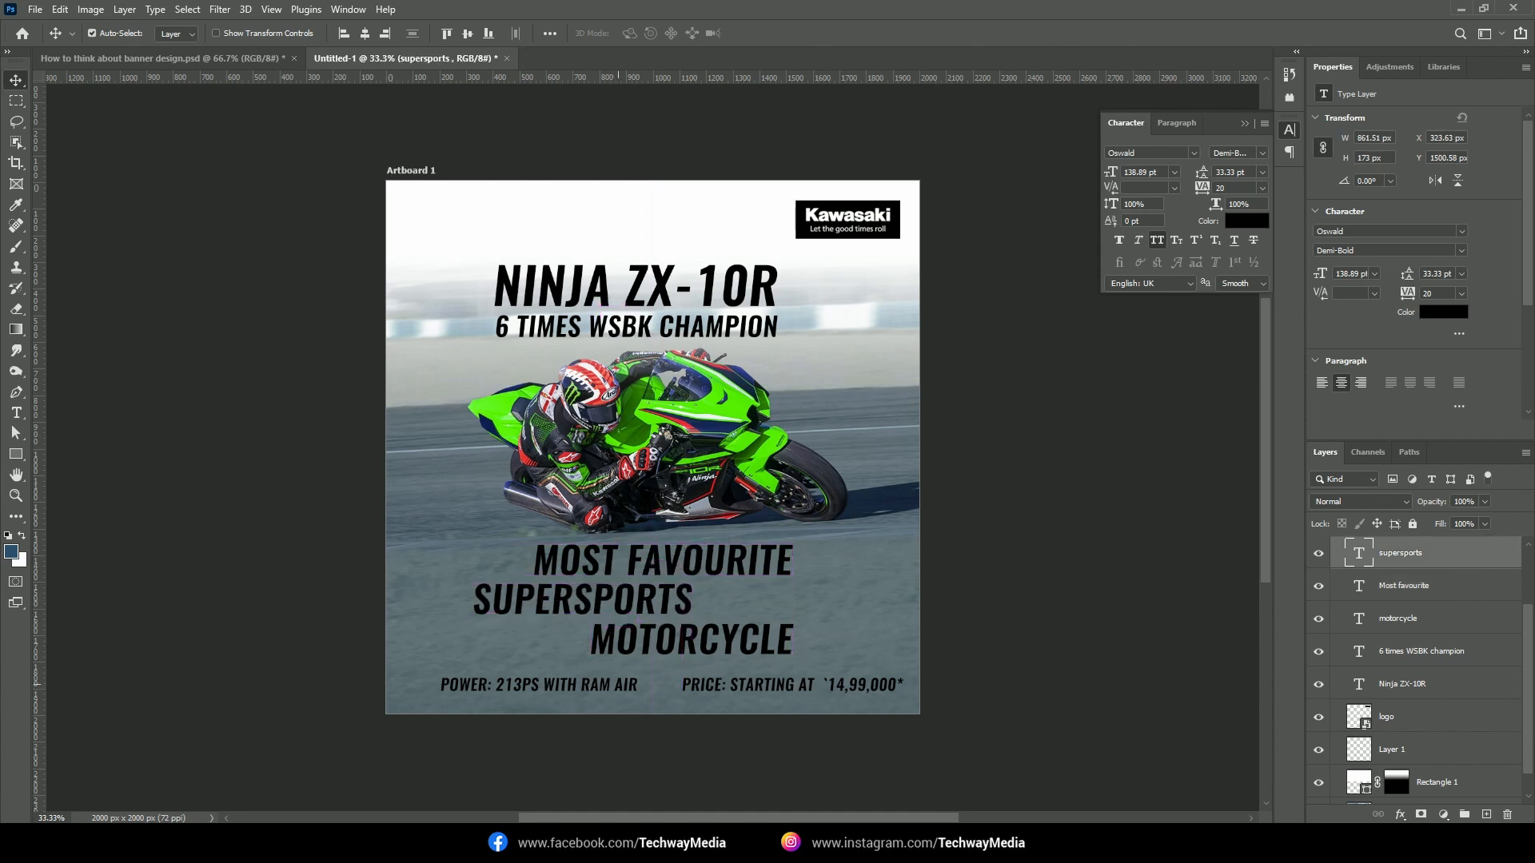
# Set the Ninja ZX-10R title and the 6 times WSBK champion line to the Bold weight of Oswald
pyautogui.click(1407, 684)
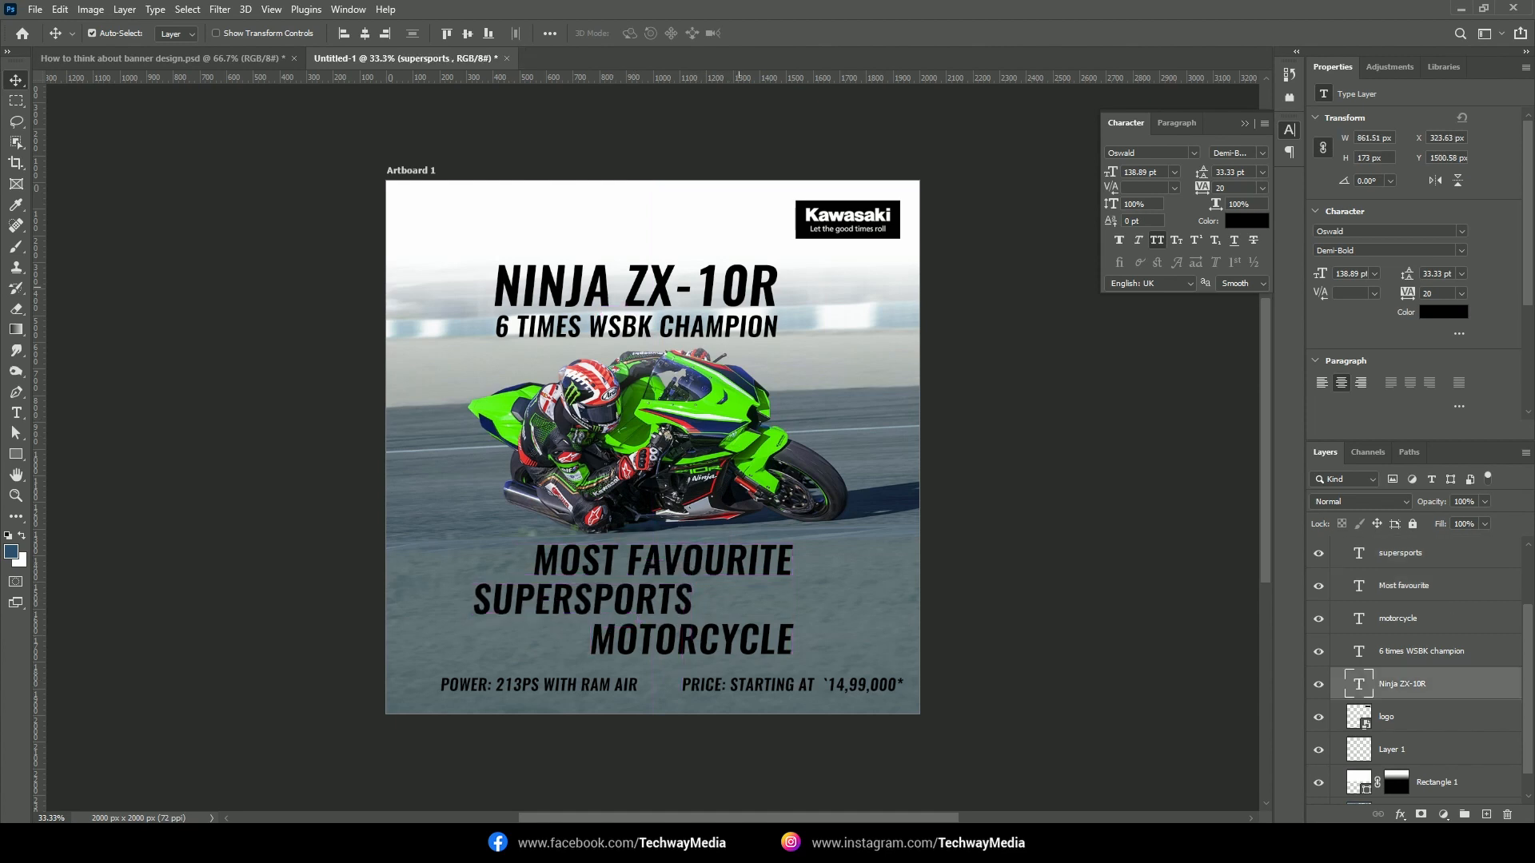
pyautogui.keyDown('shift'); pyautogui.click(1423, 651); pyautogui.keyUp('shift')
pyautogui.click(1237, 152)
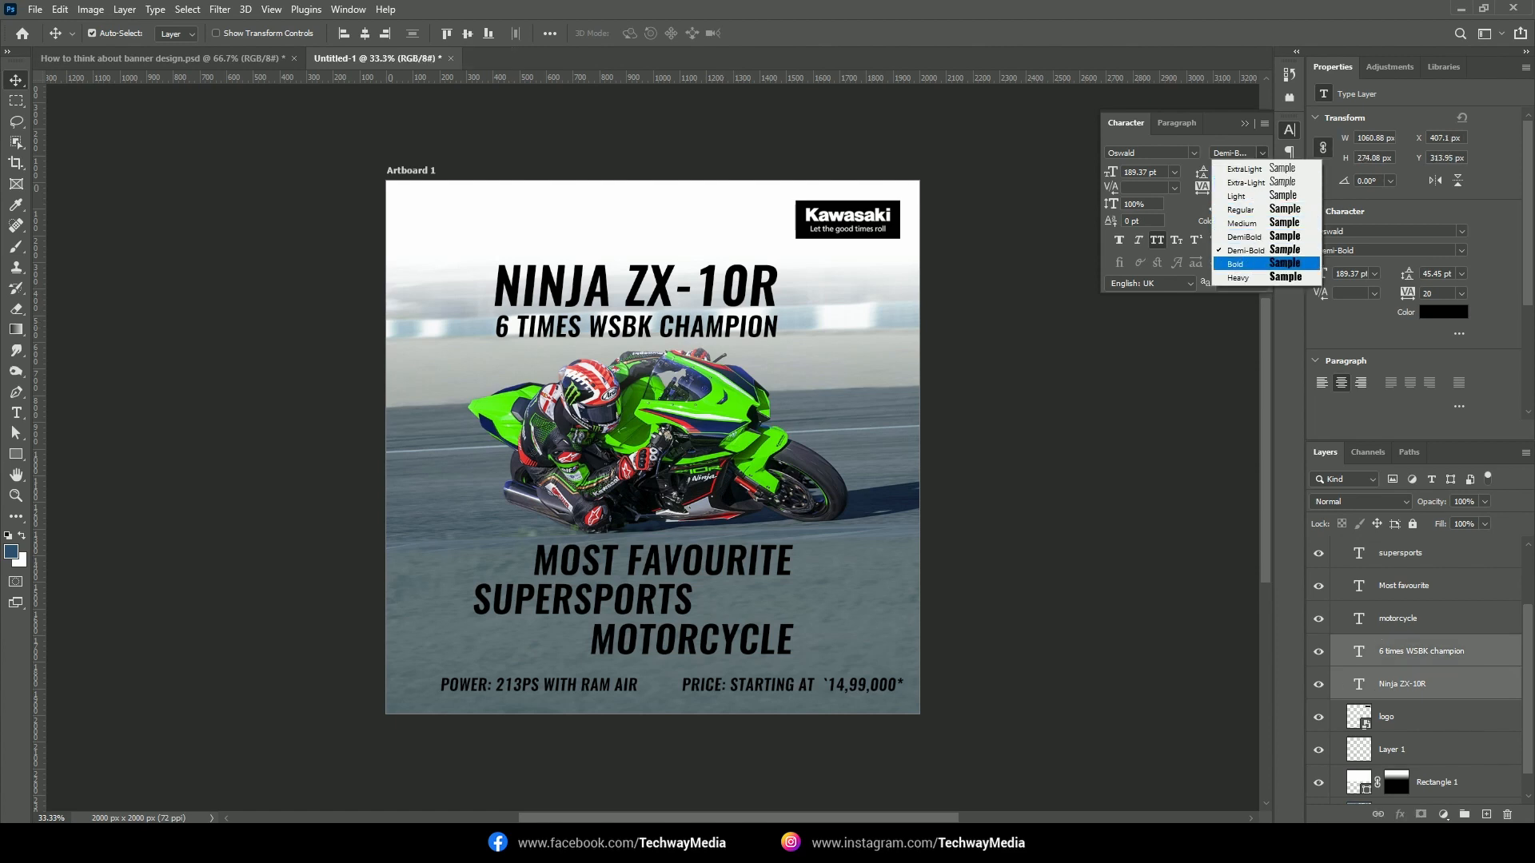
pyautogui.click(1237, 264)
pyautogui.click(766, 128)
# Scale the Ninja ZX-10R title up to about 218.47 pt
pyautogui.click(761, 292)
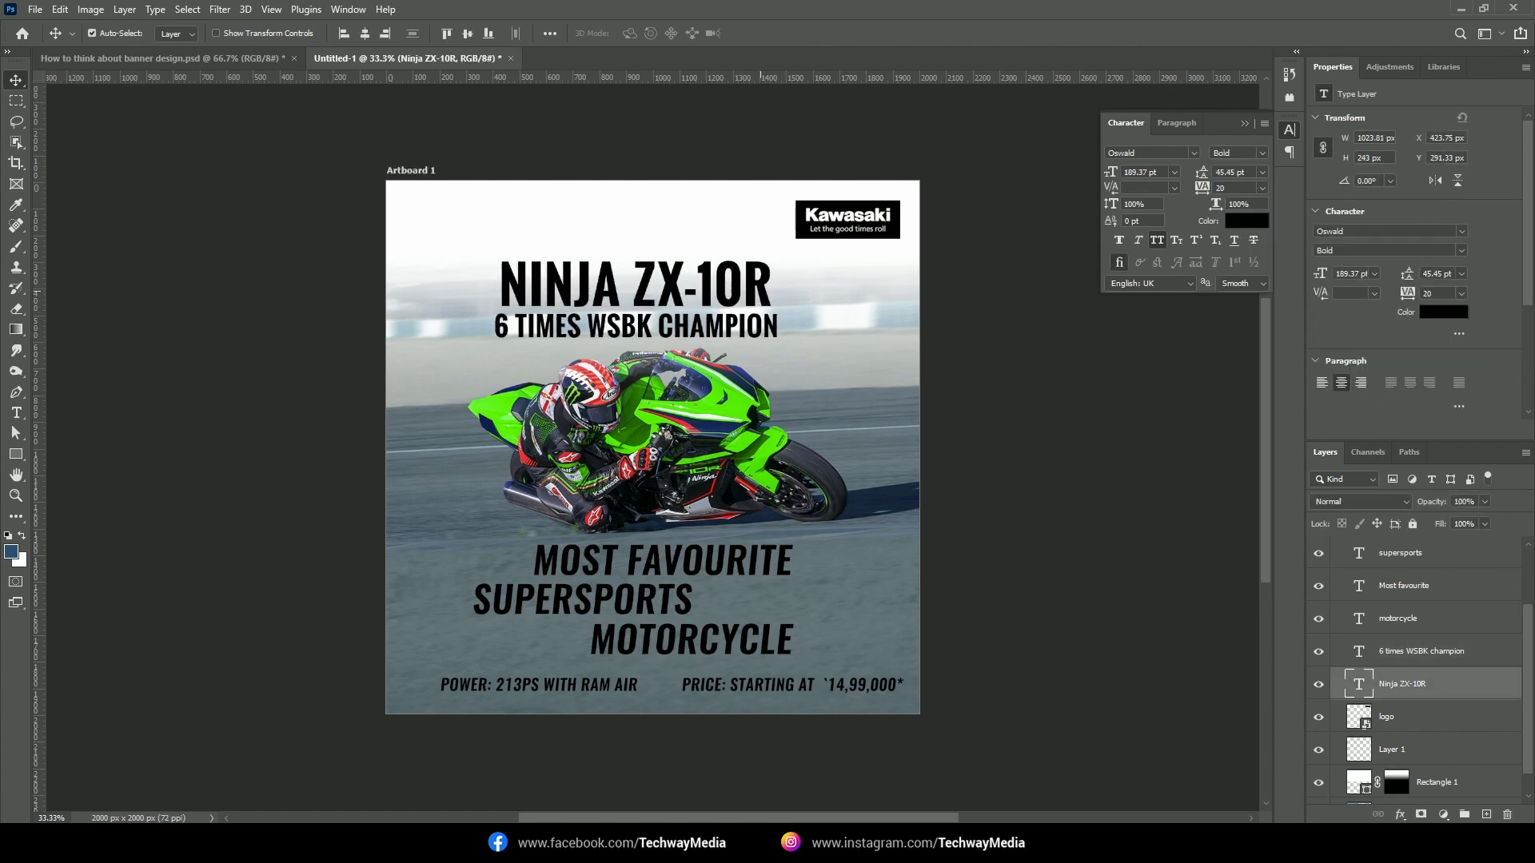
pyautogui.hotkey('ctrl', 't')
pyautogui.moveTo(771, 257); pyautogui.dragTo(793, 253)
pyautogui.press('Return')
# Move the bike photo down by about 40 px and raise the title slightly above the champion line
pyautogui.click(728, 322)
pyautogui.click(710, 441)
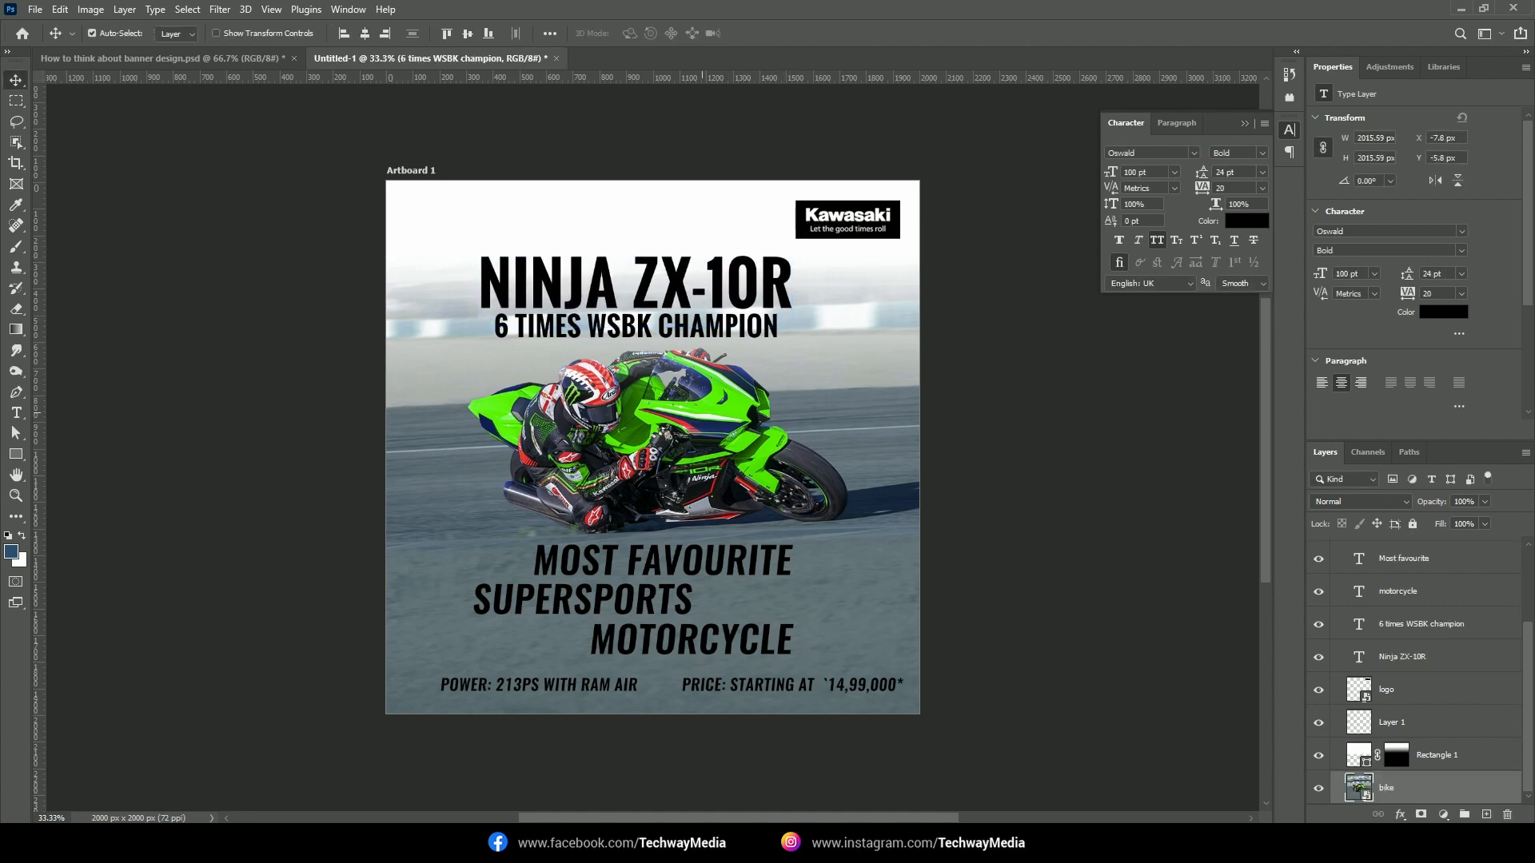
pyautogui.moveTo(710, 441); pyautogui.dragTo(710, 451)
pyautogui.click(738, 321)
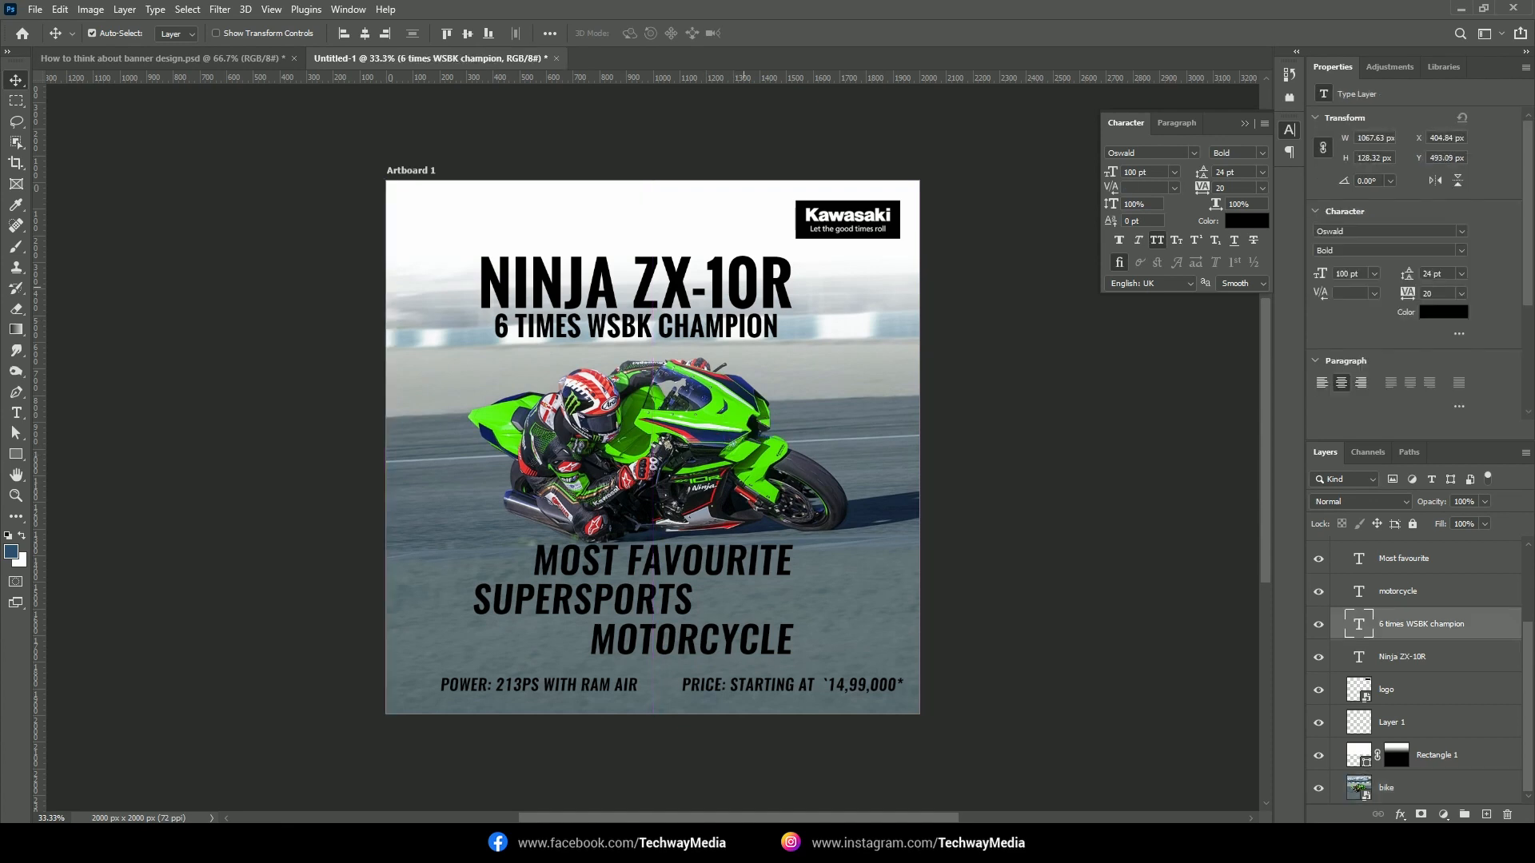
pyautogui.moveTo(750, 288); pyautogui.dragTo(751, 285)
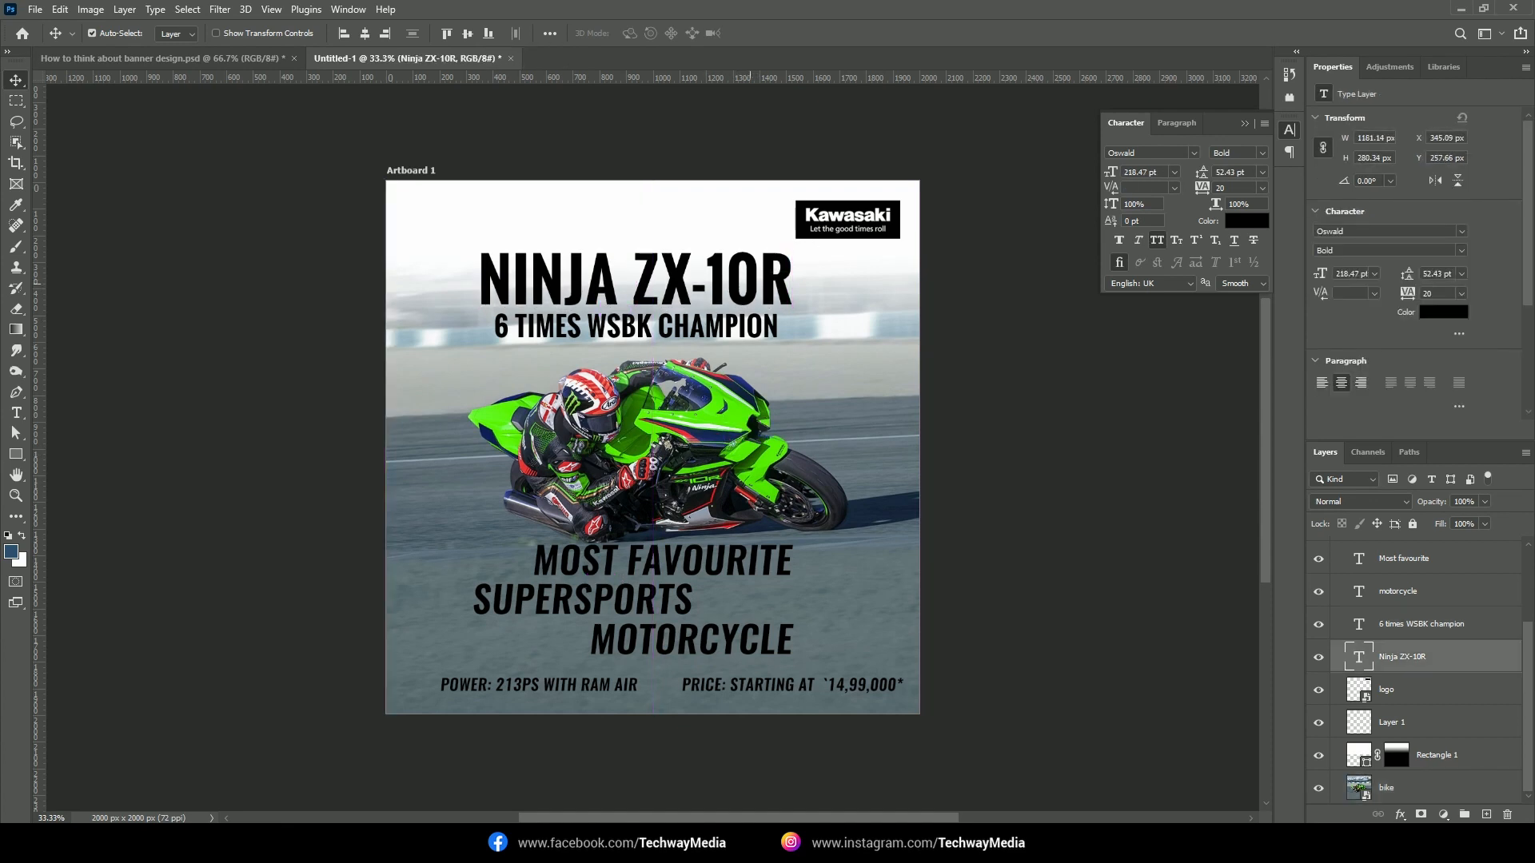
# Slant the Ninja ZX-10R title by skewing its upper edge slightly to the right
pyautogui.hotkey('ctrl', 't')
pyautogui.moveTo(635, 249); pyautogui.dragTo(645, 249)
pyautogui.press('Return')
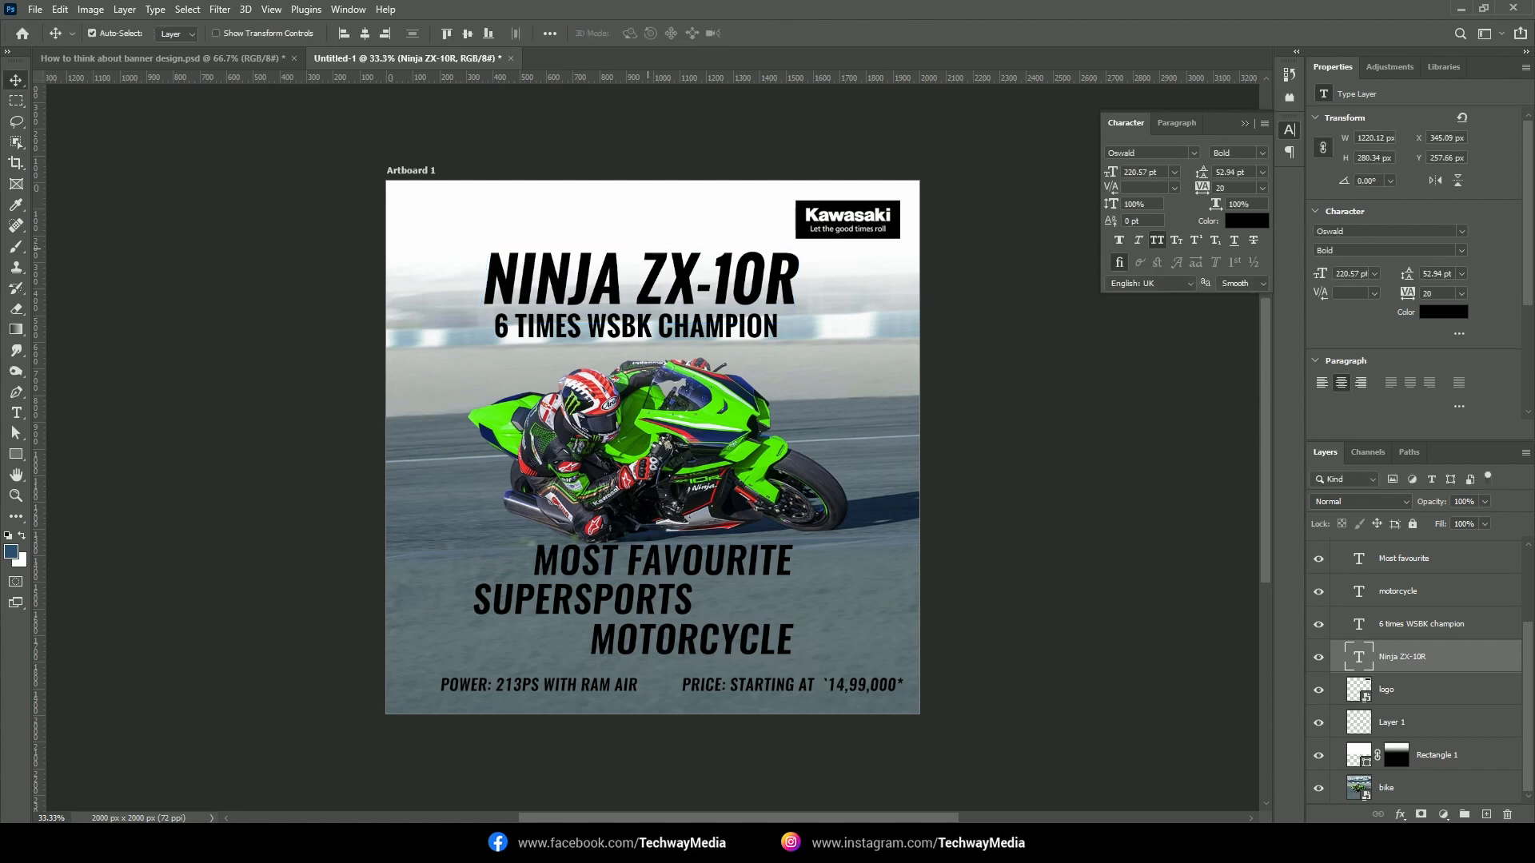
# Enlarge the white fading rectangle to about 115%, extending it downward while keeping its upper edge in place
pyautogui.click(1434, 755)
pyautogui.hotkey('ctrl', 't')
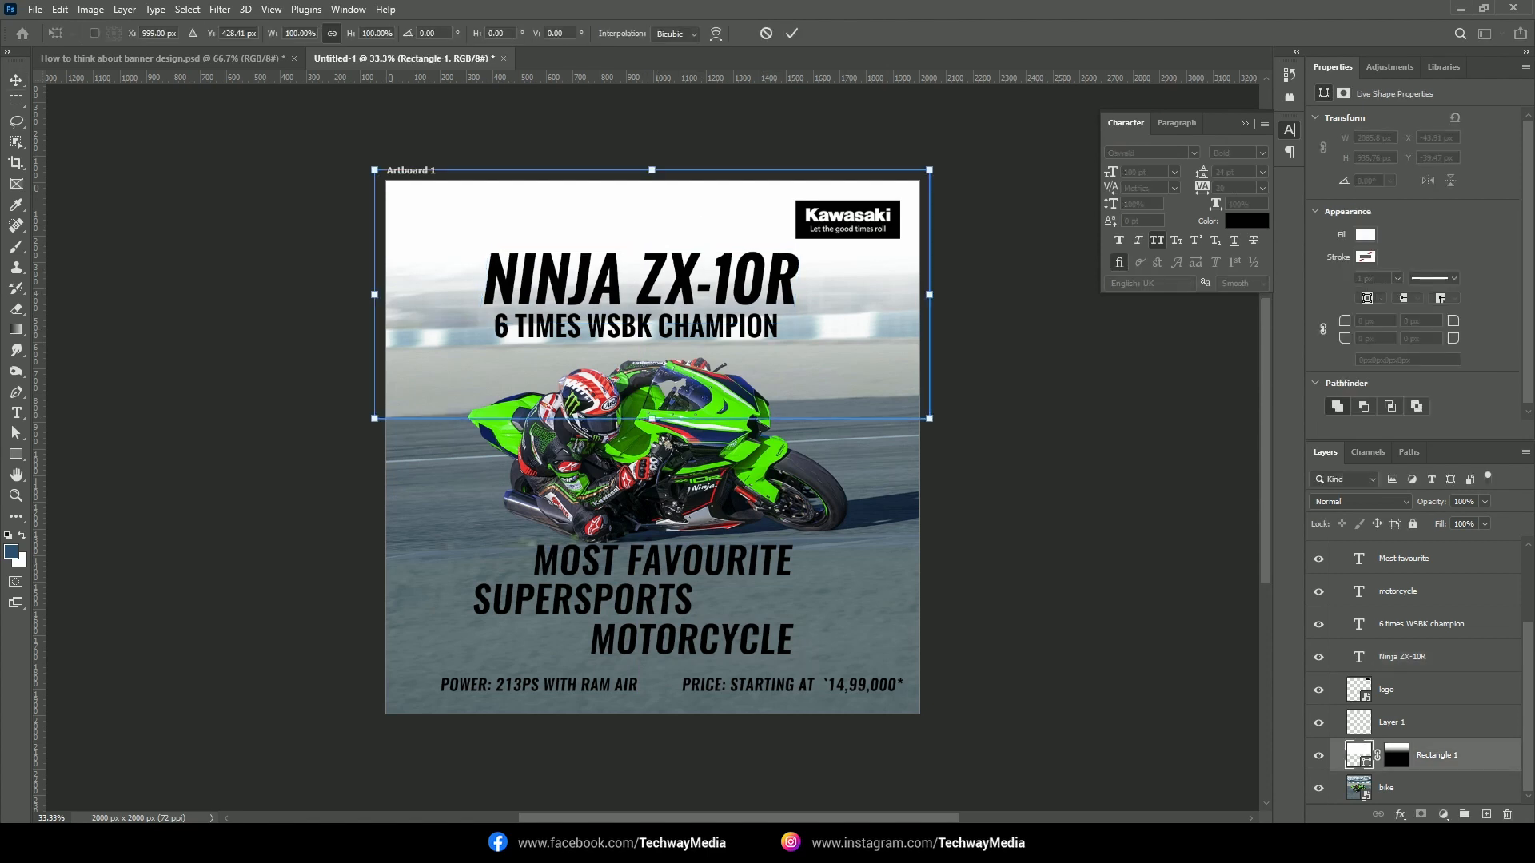
pyautogui.moveTo(652, 418); pyautogui.dragTo(652, 454)
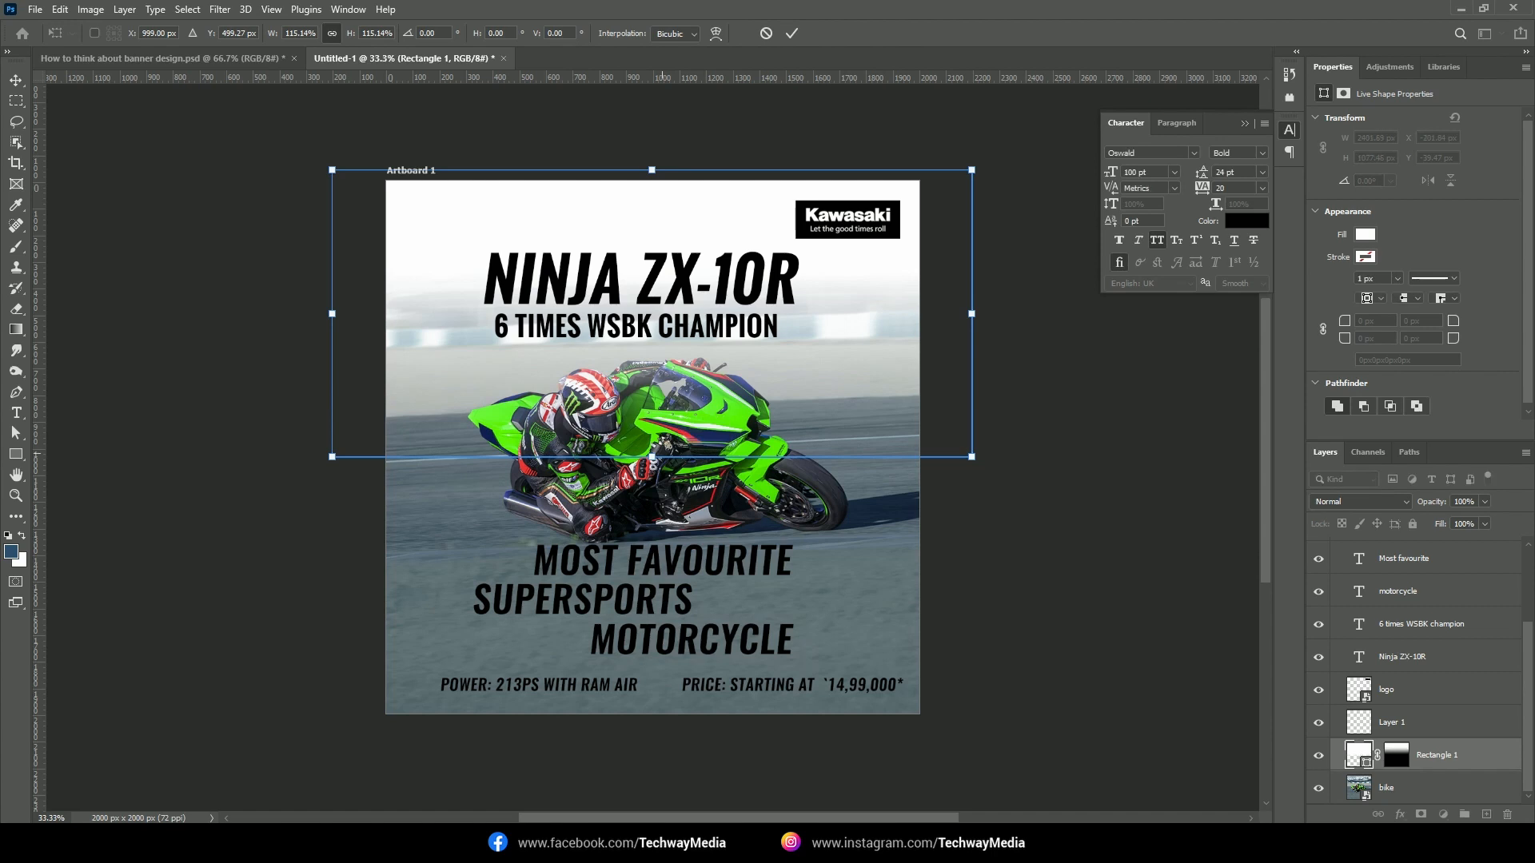
pyautogui.press('Return')
# Add a 7 px outside stroke in white (ffffff) to the Ninja ZX-10R title
pyautogui.click(789, 286)
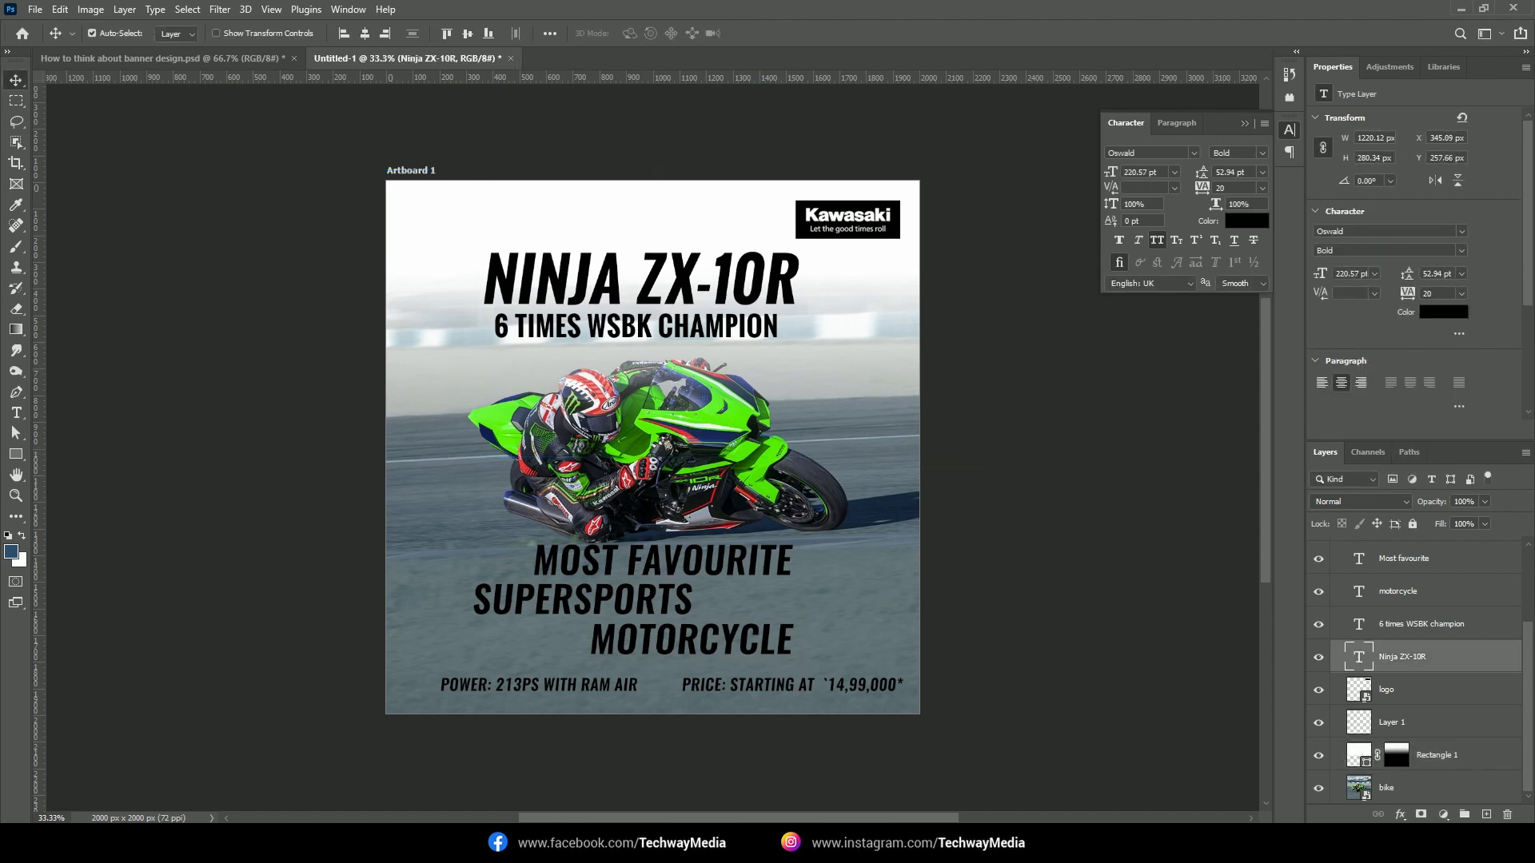
pyautogui.click(1400, 815)
pyautogui.click(1431, 696)
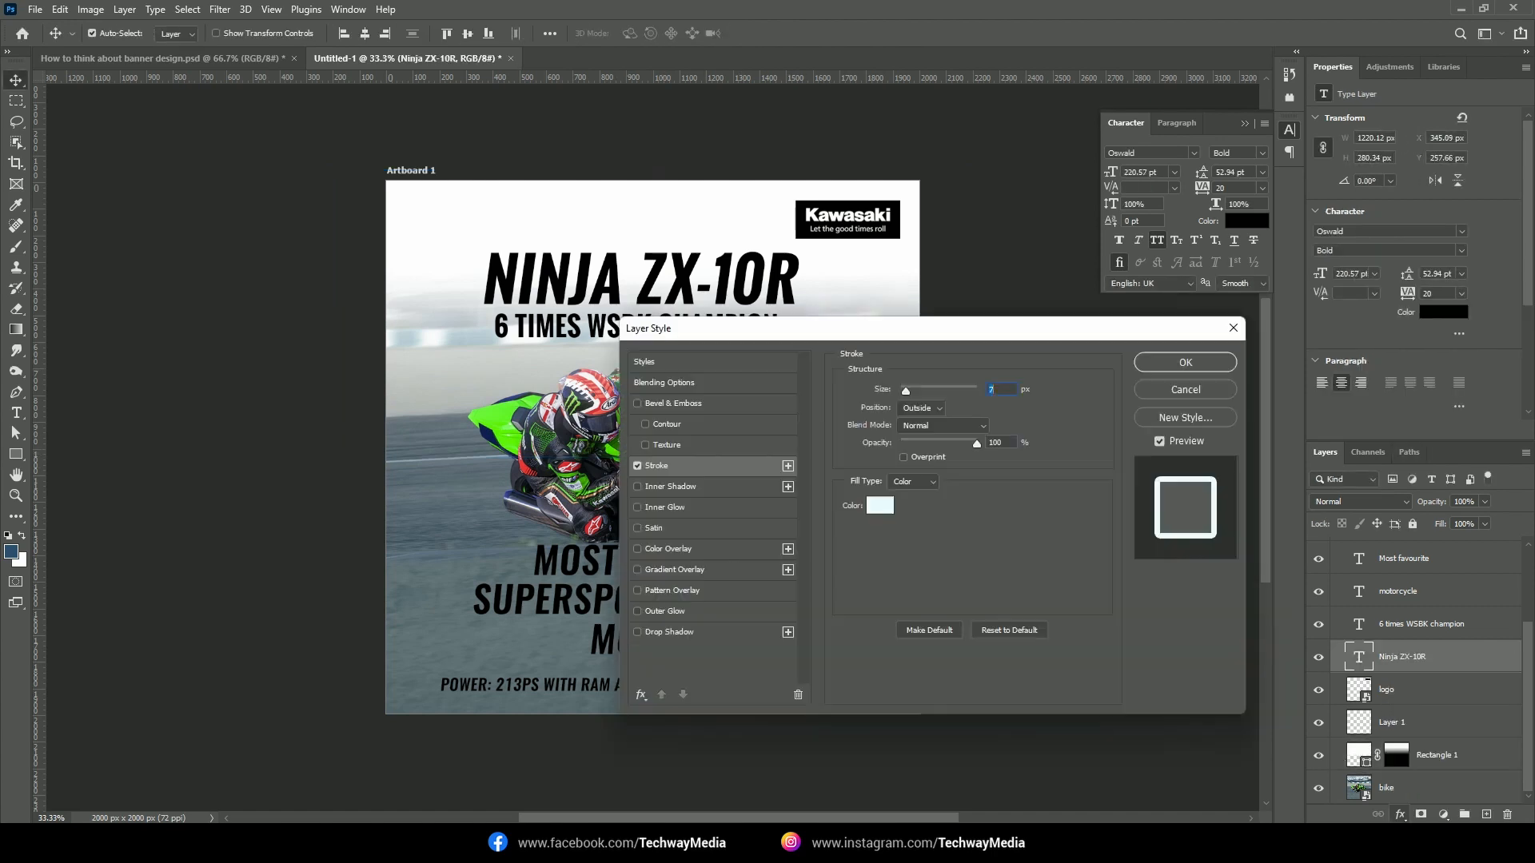
pyautogui.press('space')
pyautogui.click(880, 506)
pyautogui.write('ffffff')
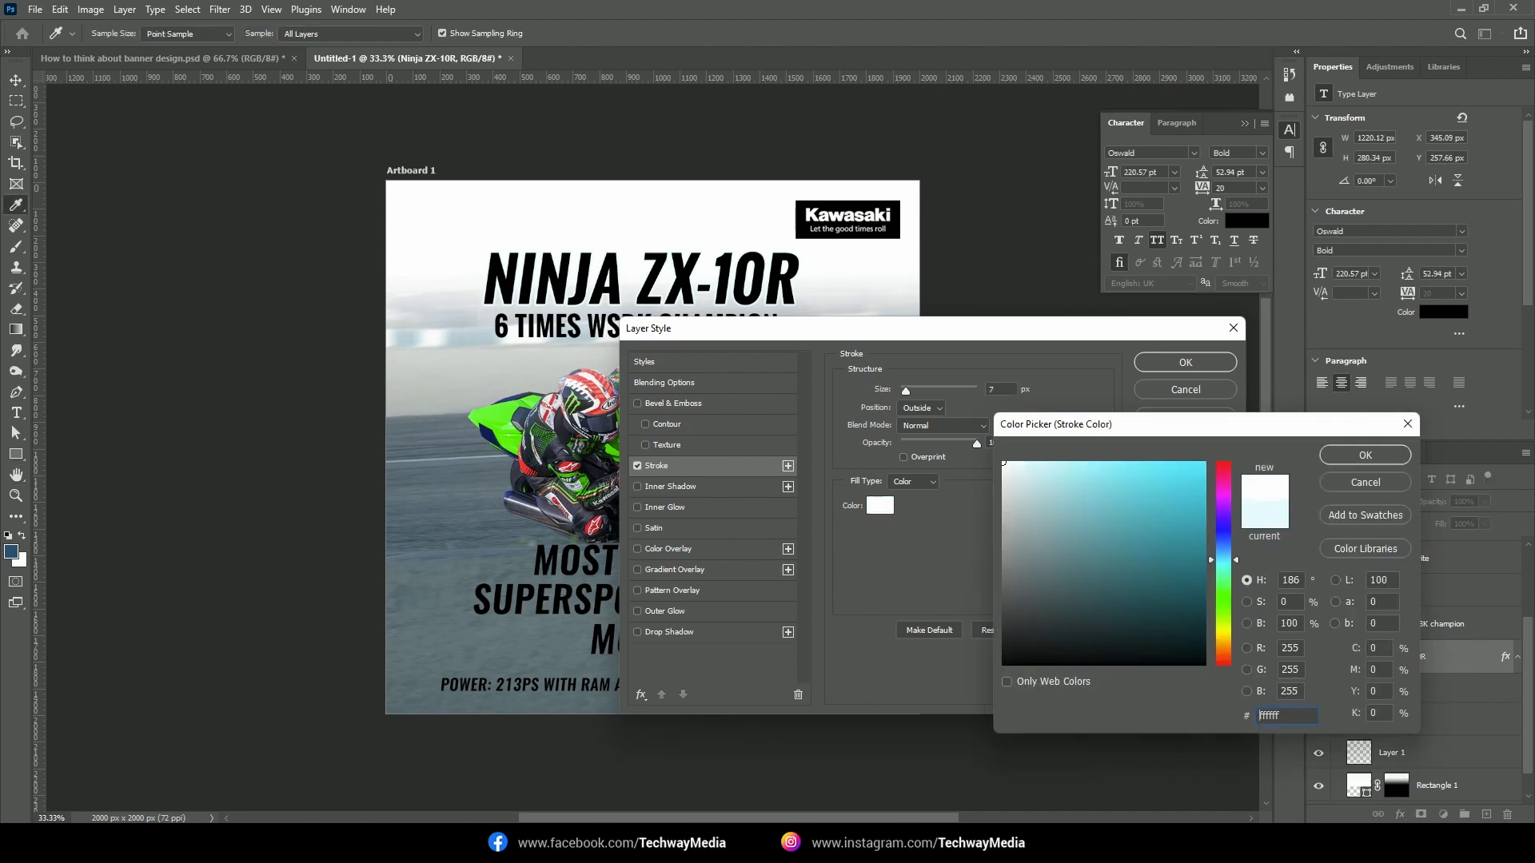
pyautogui.press('Return')
pyautogui.press('Return')
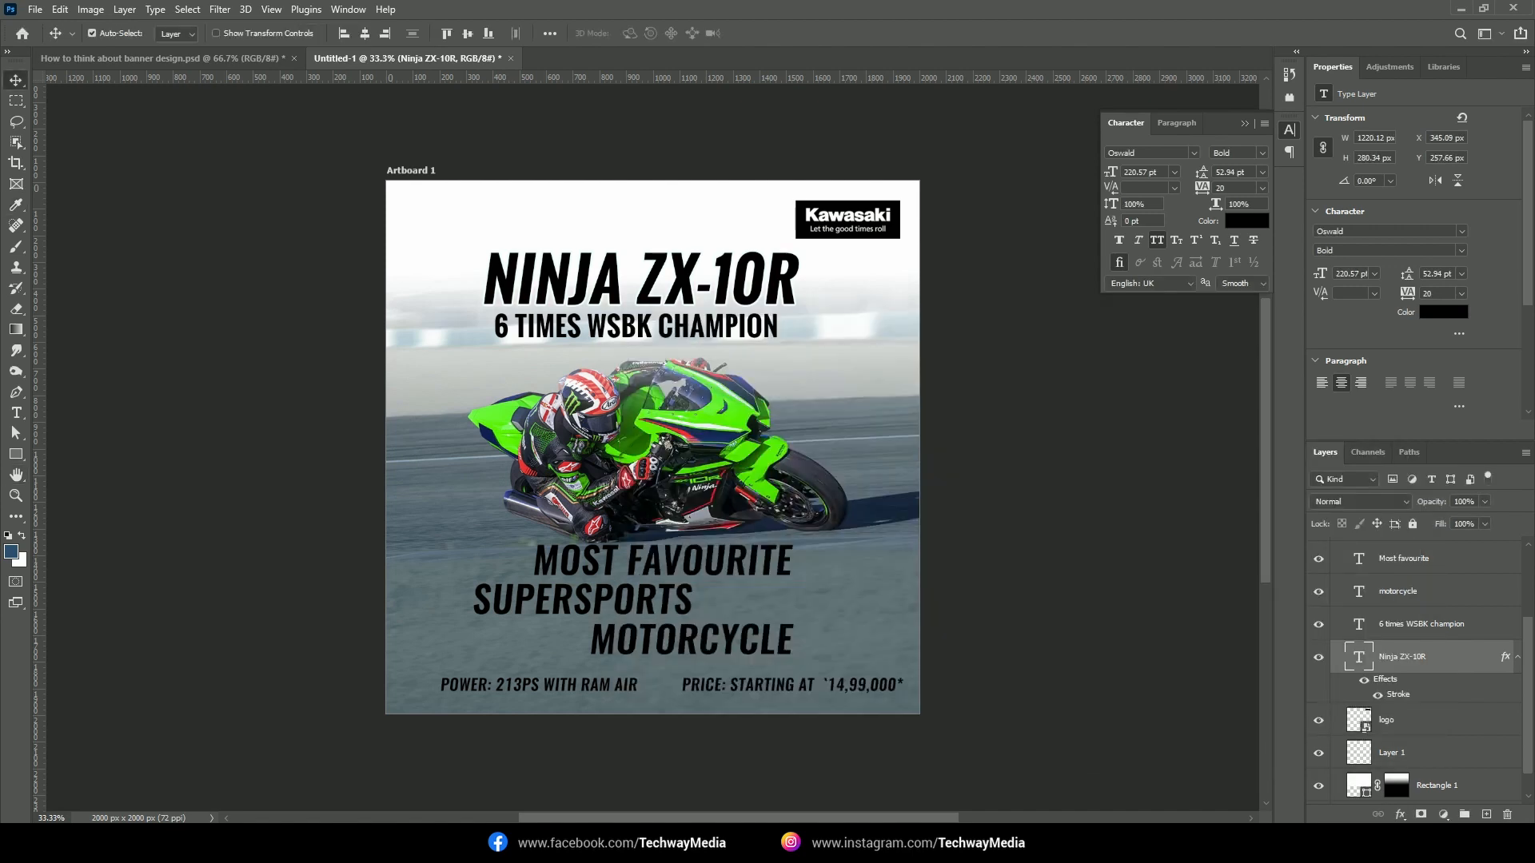
# Slant the 6 times WSBK champion line by skewing its upper edge slightly to the right
pyautogui.click(639, 323)
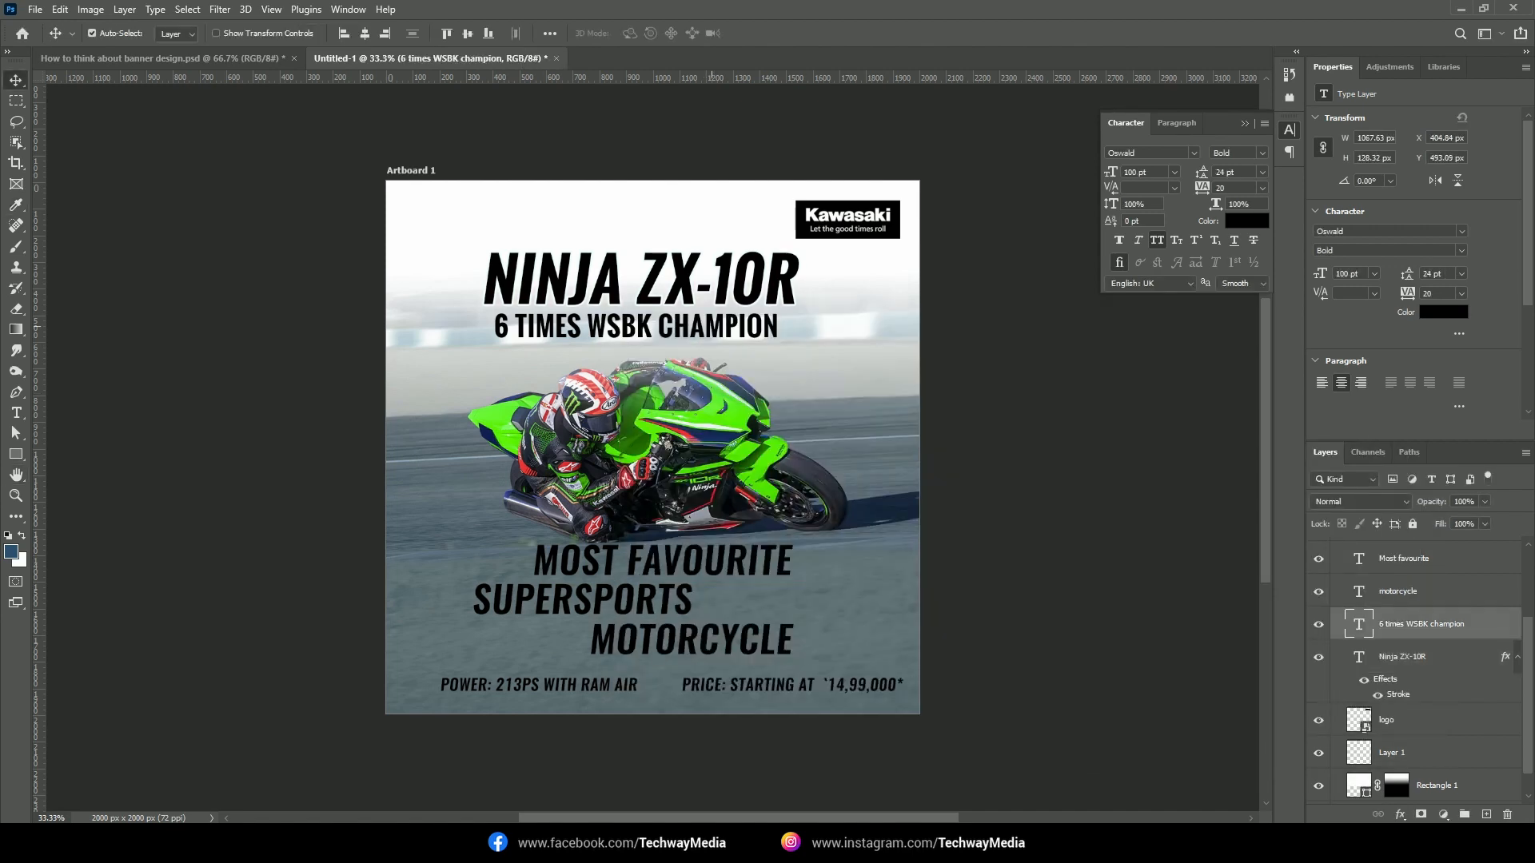
pyautogui.hotkey('ctrl', 't')
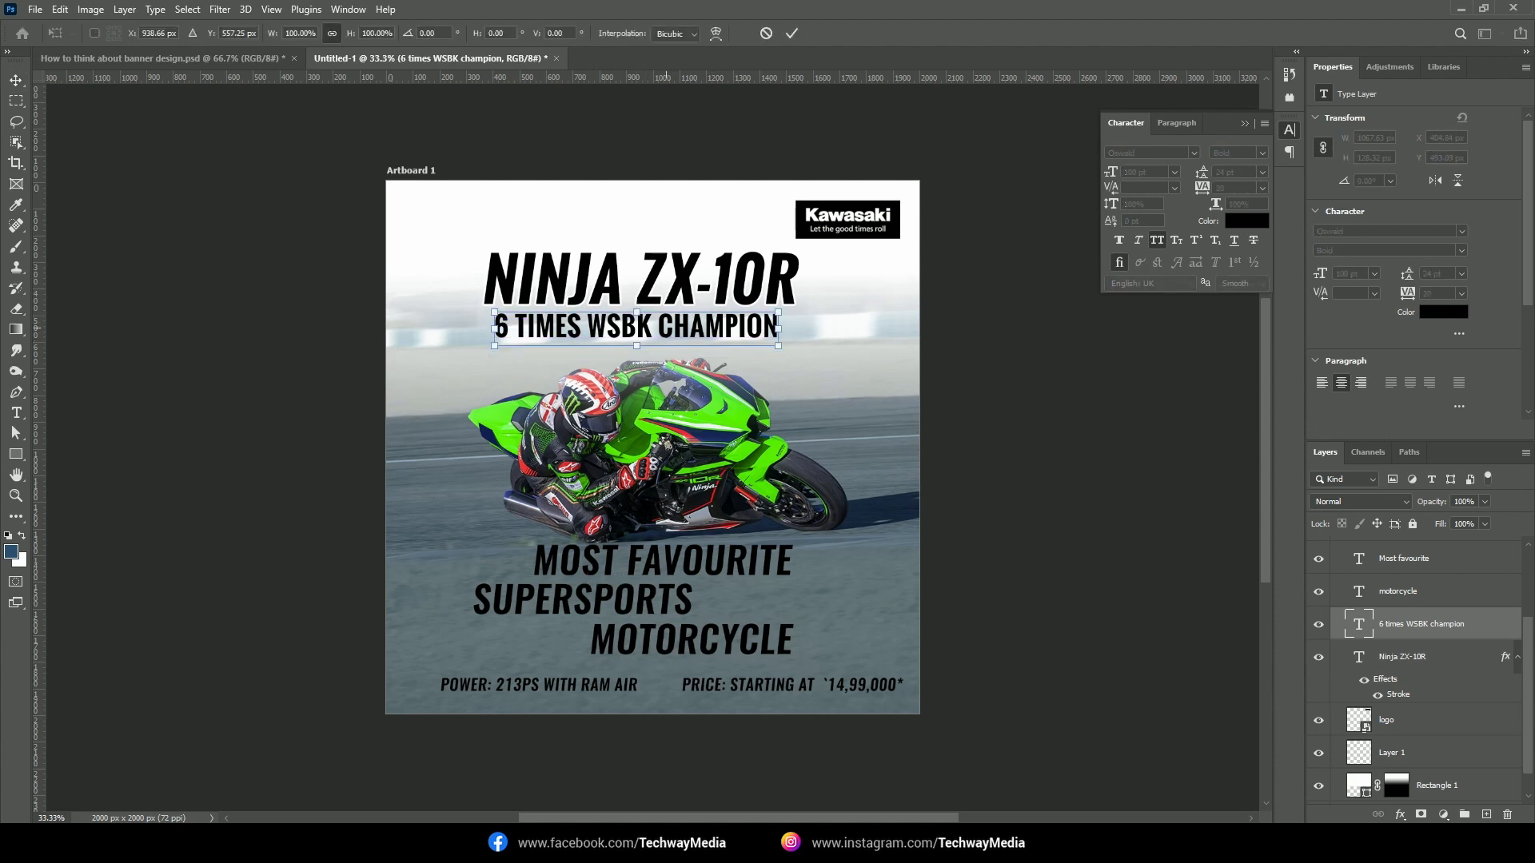
pyautogui.moveTo(636, 311); pyautogui.dragTo(641, 311)
pyautogui.press('Return')
# Nudge the champion line down by about 24 px to widen the gap below the title
pyautogui.press('Down')
pyautogui.press('Down')
pyautogui.press('Down')
pyautogui.press('Down')
pyautogui.press('Down')
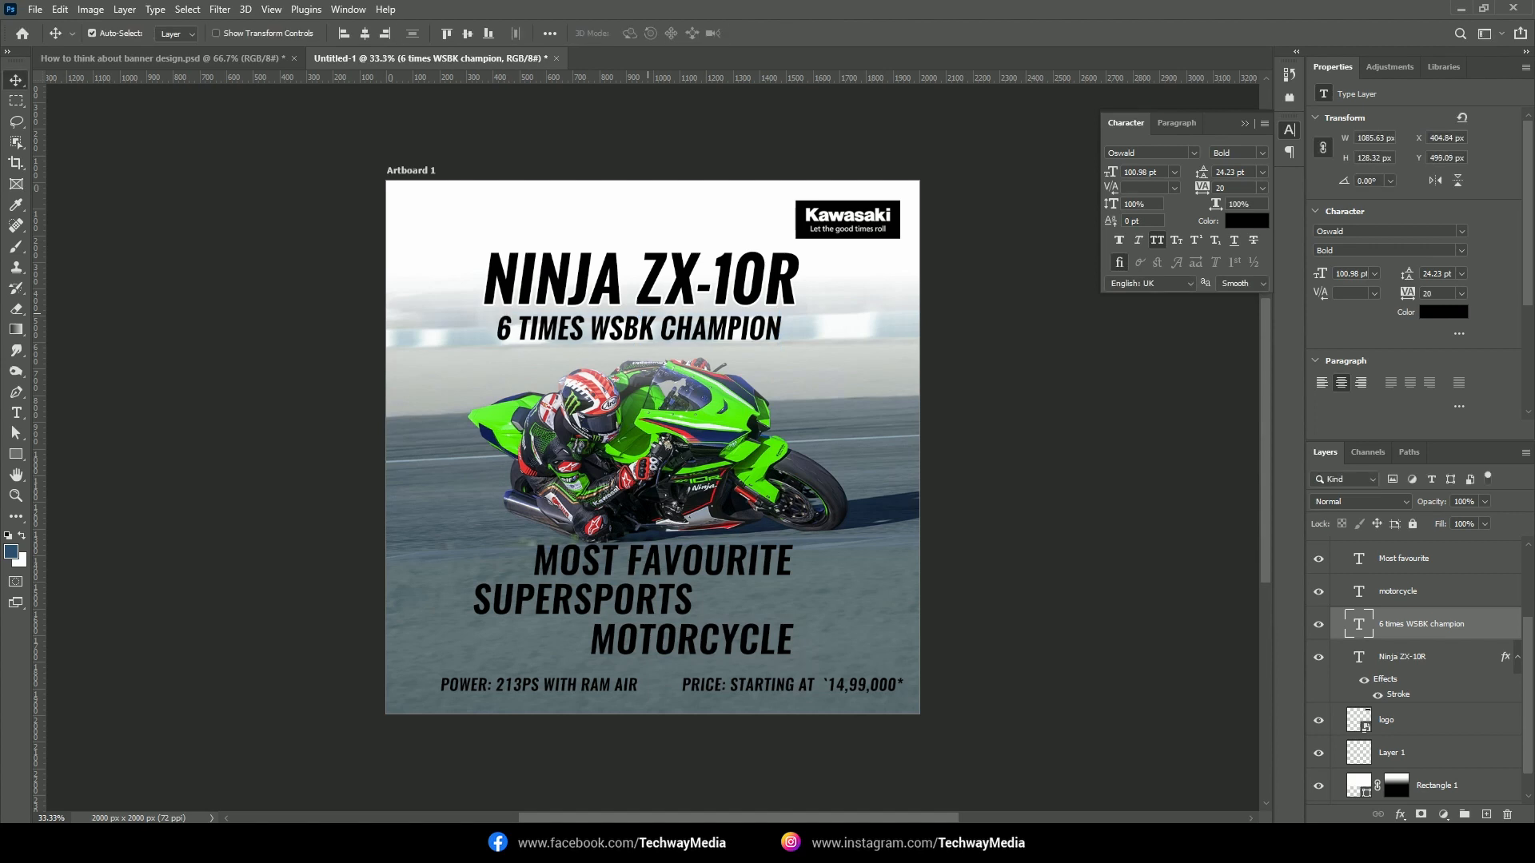
pyautogui.press('Down')
pyautogui.press('Down')
pyautogui.press('Down')
pyautogui.press('Down')
pyautogui.press('Down')
pyautogui.press('Down')
pyautogui.press('Down')
pyautogui.press('Down')
pyautogui.press('Down')
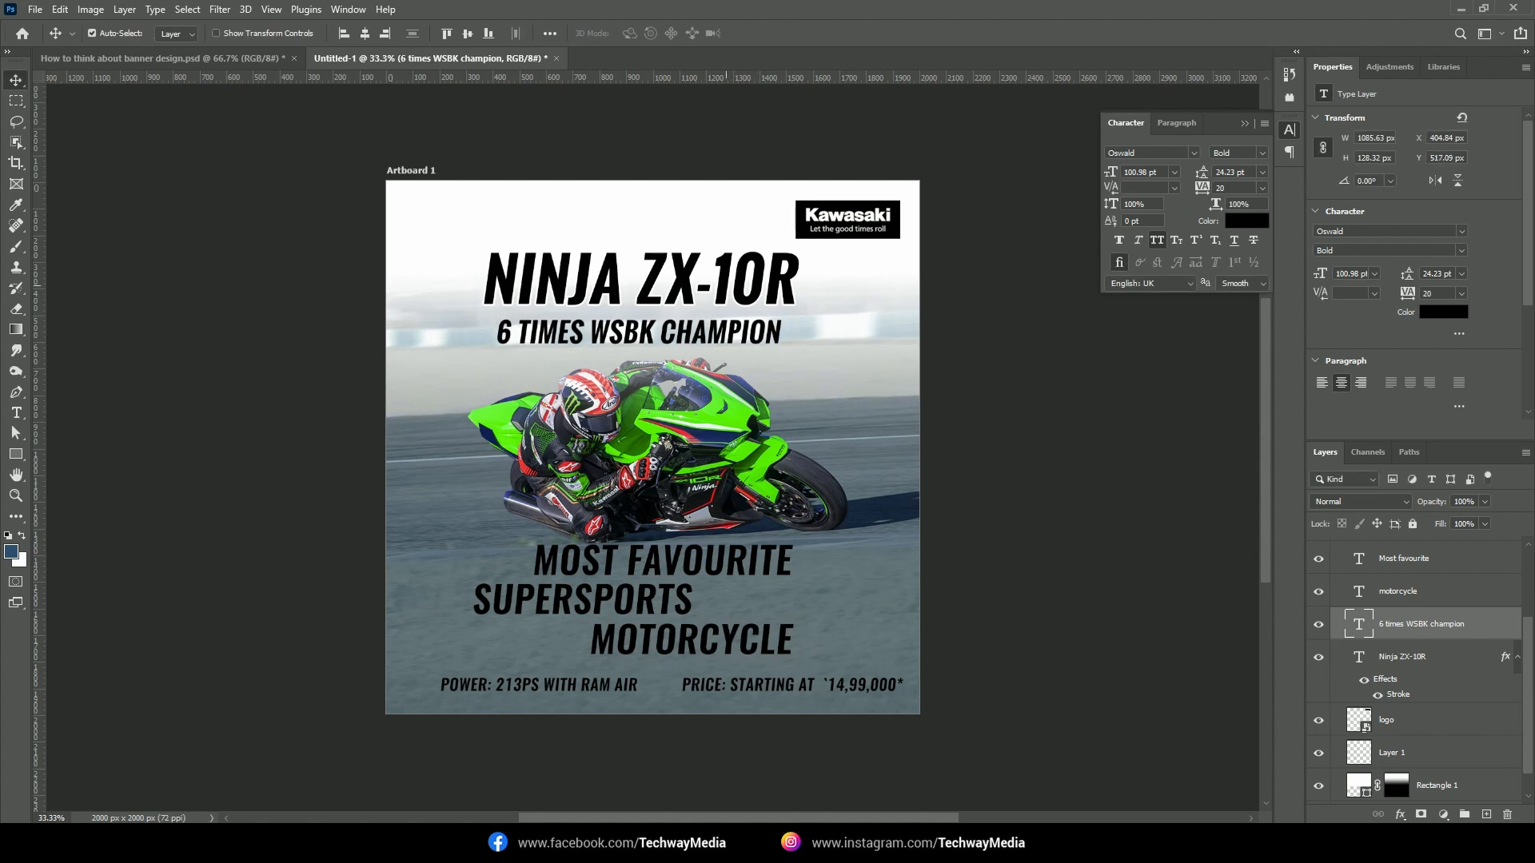
# Centre the title and the champion line horizontally on the artboard, then deselect them
pyautogui.click(365, 34)
pyautogui.hotkey('ctrl', 'd')
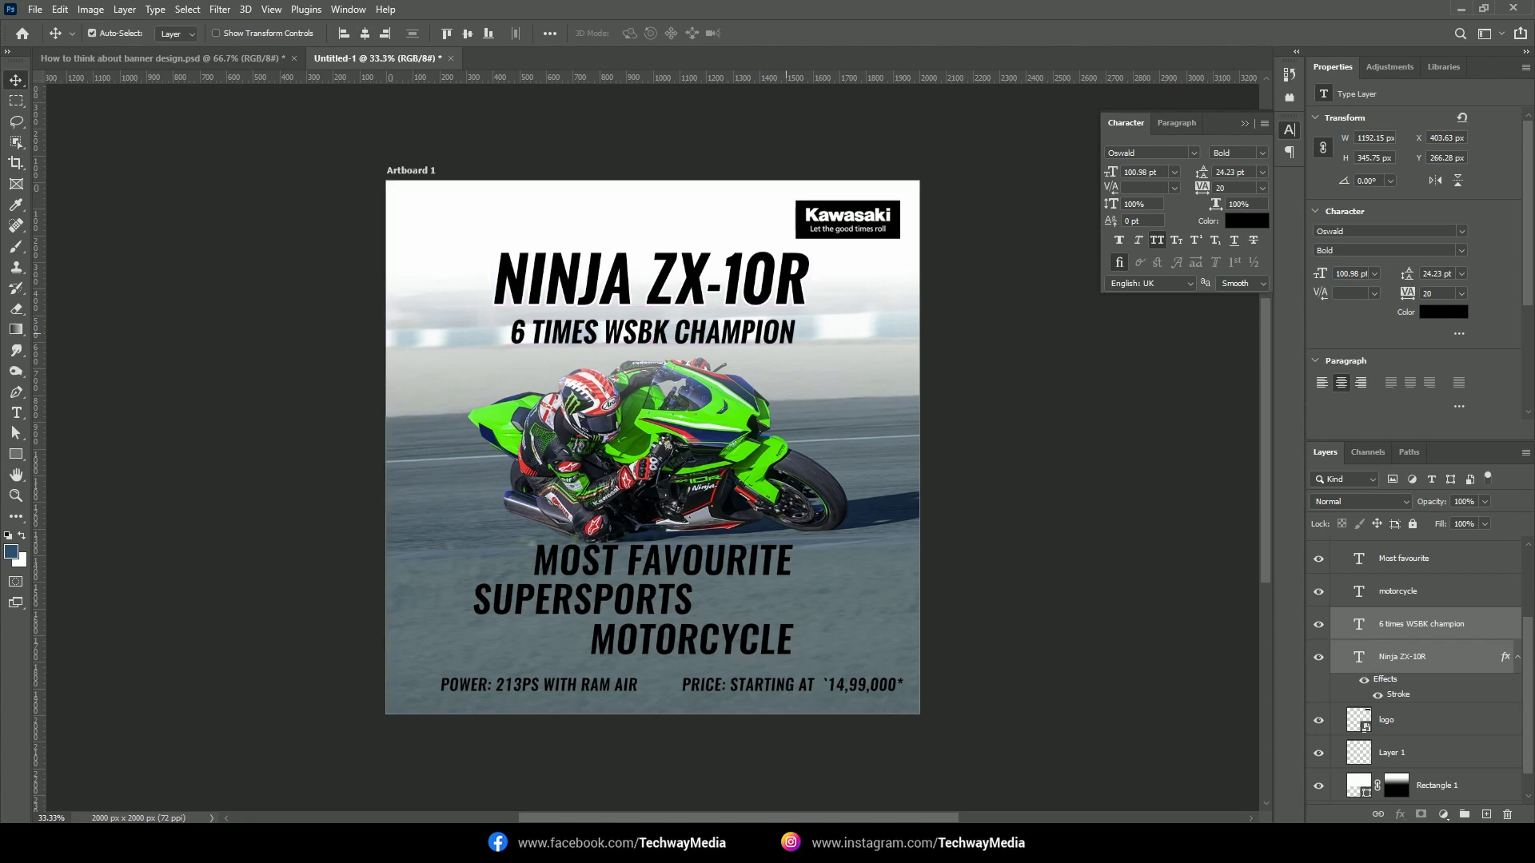
pyautogui.click(733, 423)
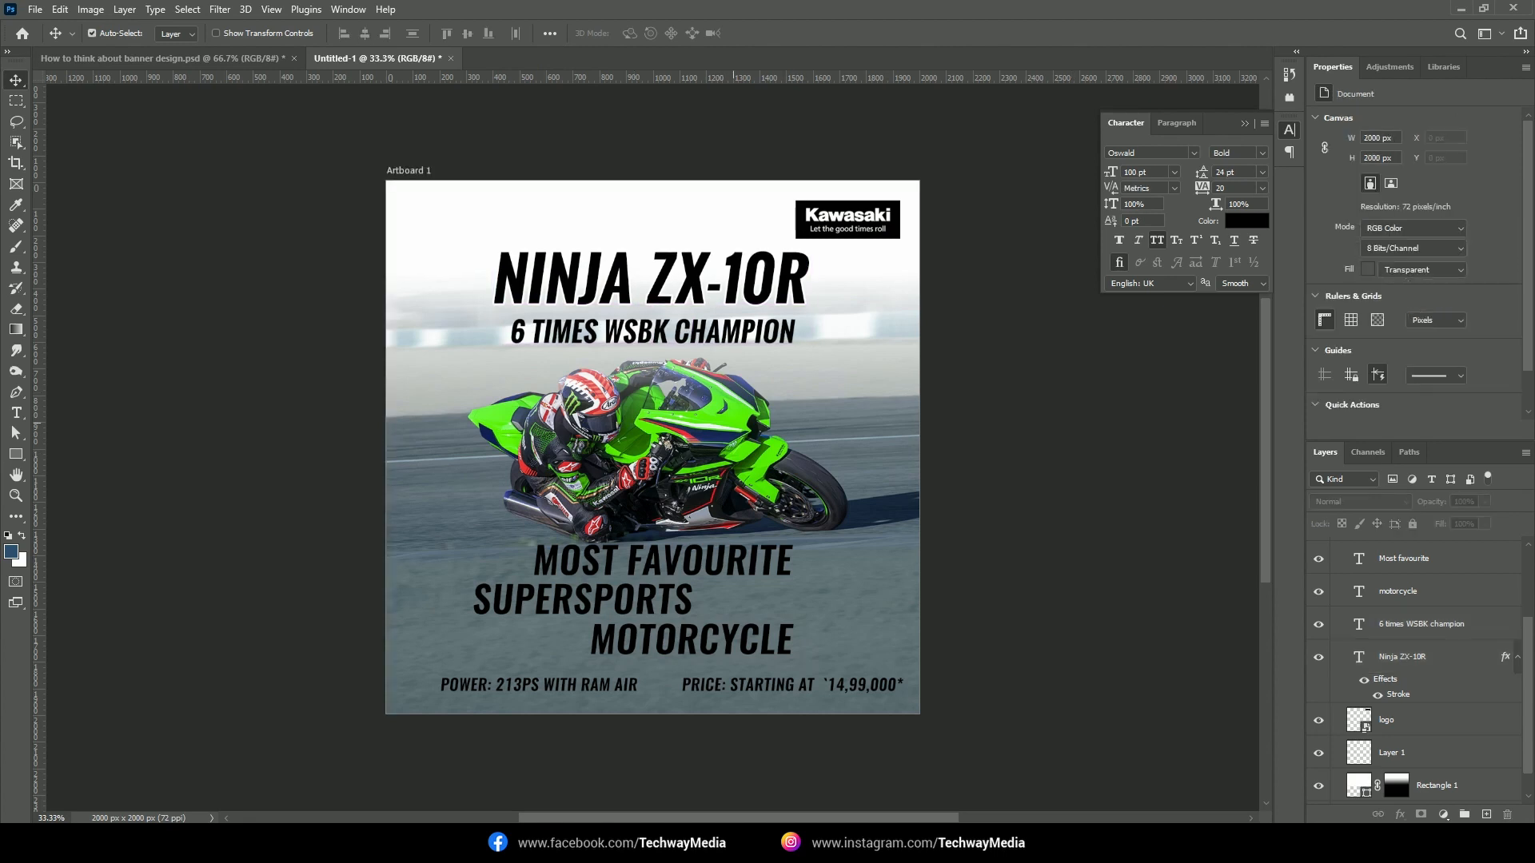
# Place the speed.png streak image at the end of the champion line, scaled to about 201 x 92 px
pyautogui.click(783, 327)
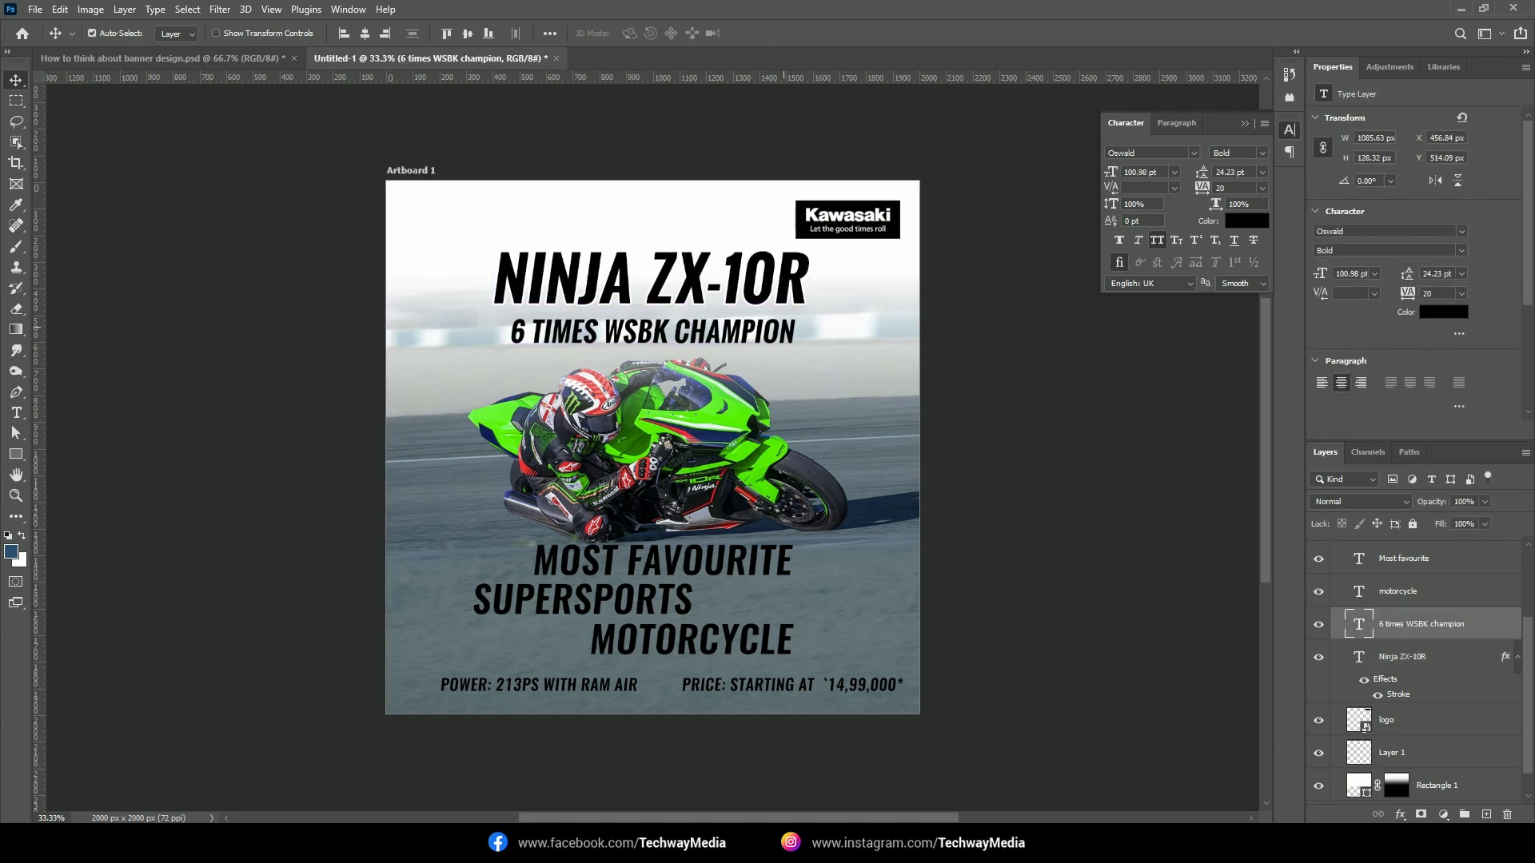
pyautogui.click(30, 440)
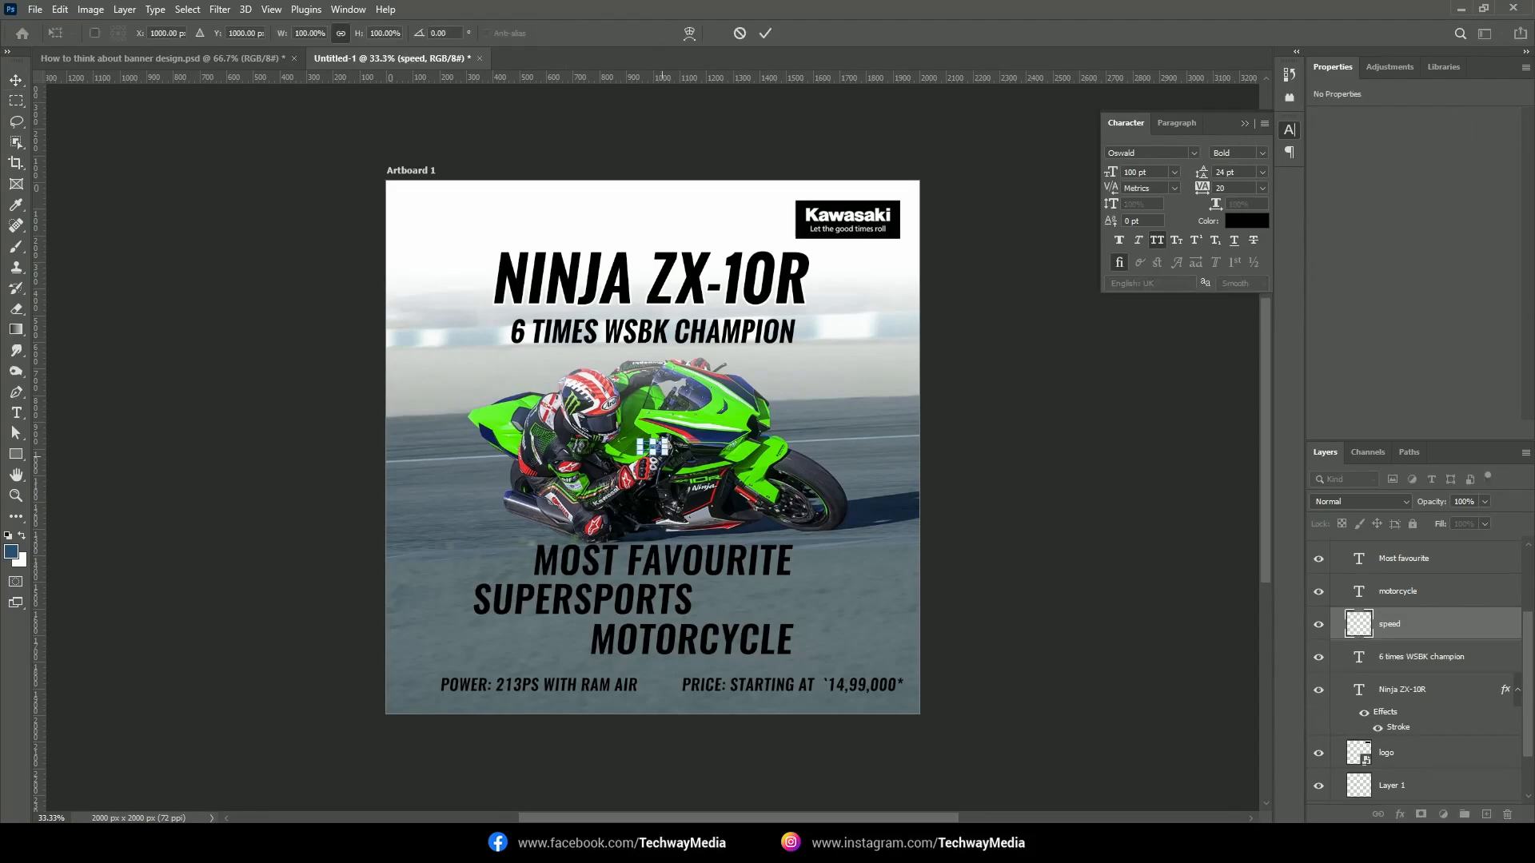
pyautogui.moveTo(670, 454); pyautogui.dragTo(672, 461)
pyautogui.moveTo(651, 444); pyautogui.dragTo(784, 311)
pyautogui.scroll(5, 810, 327)
pyautogui.press('Return')
pyautogui.moveTo(919, 379); pyautogui.dragTo(976, 405)
pyautogui.press('Return')
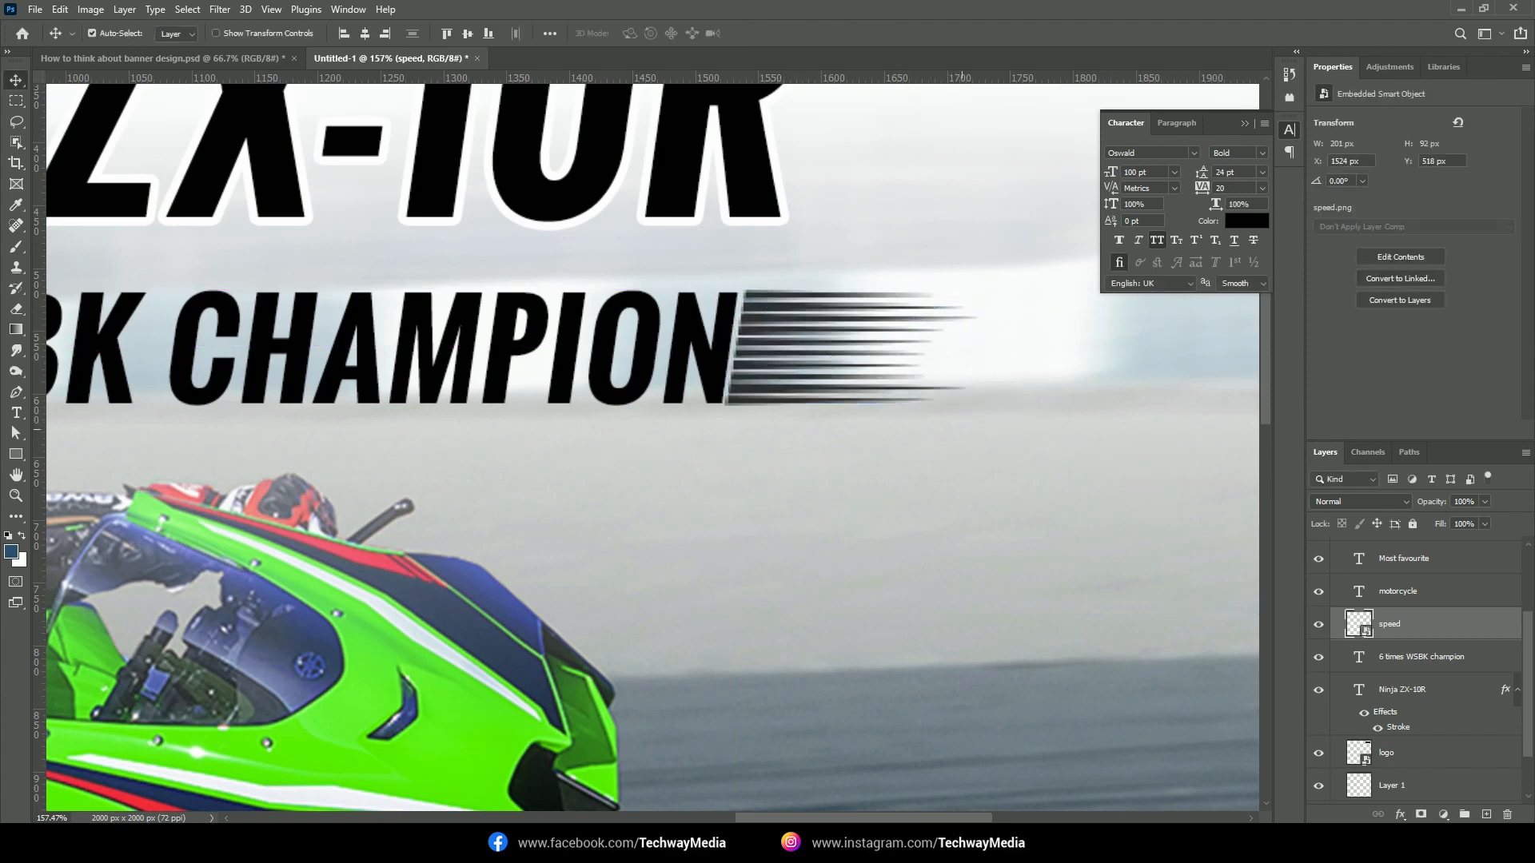
# Shift the speed streaks left against the final N of CHAMPION and shrink them to about 197 x 90 px
pyautogui.press('Up')
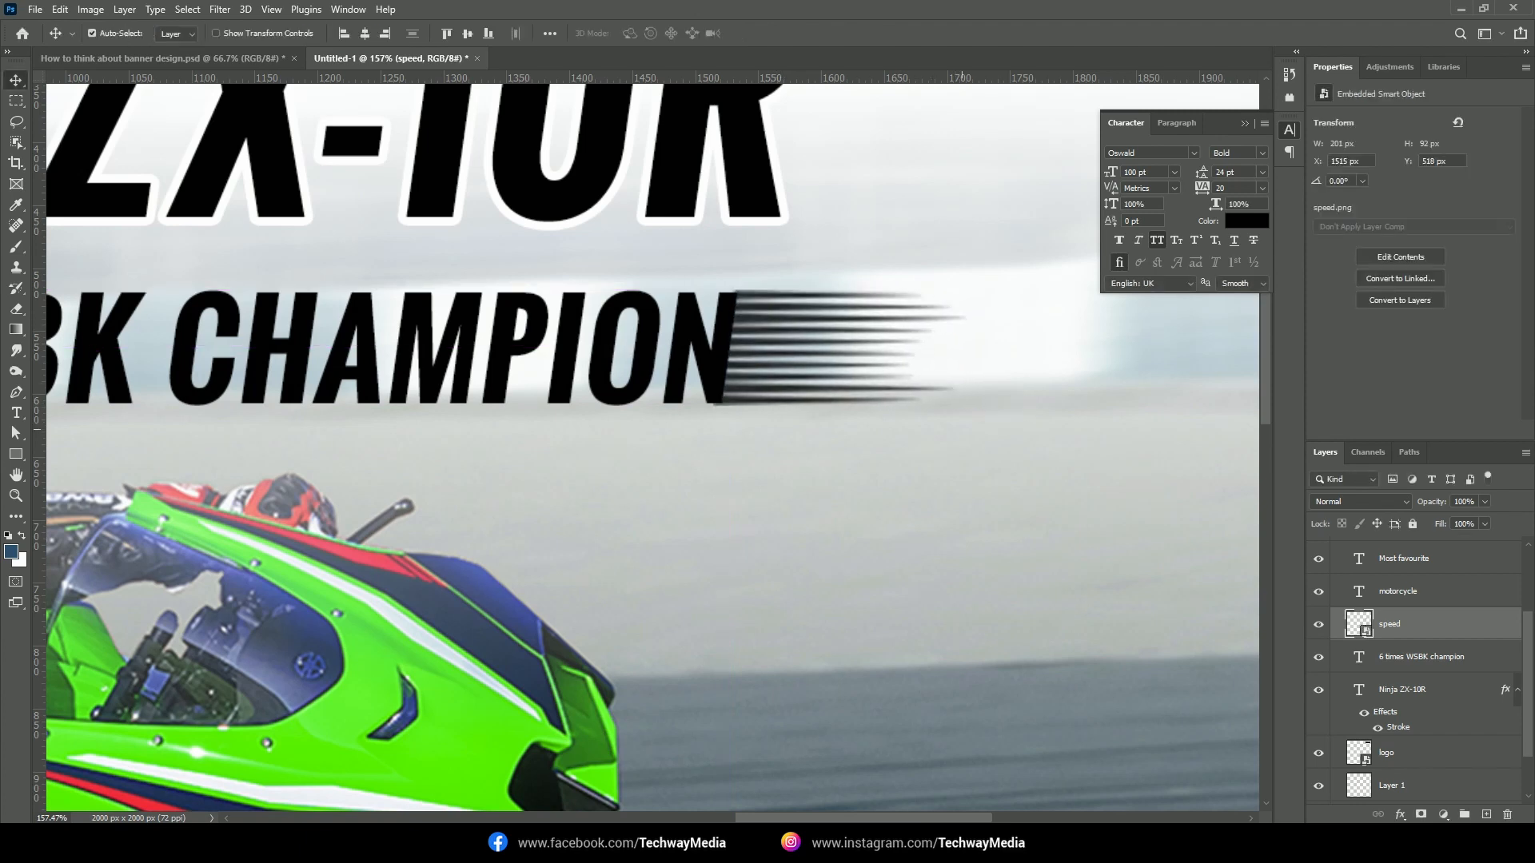
pyautogui.hotkey('ctrl', 't')
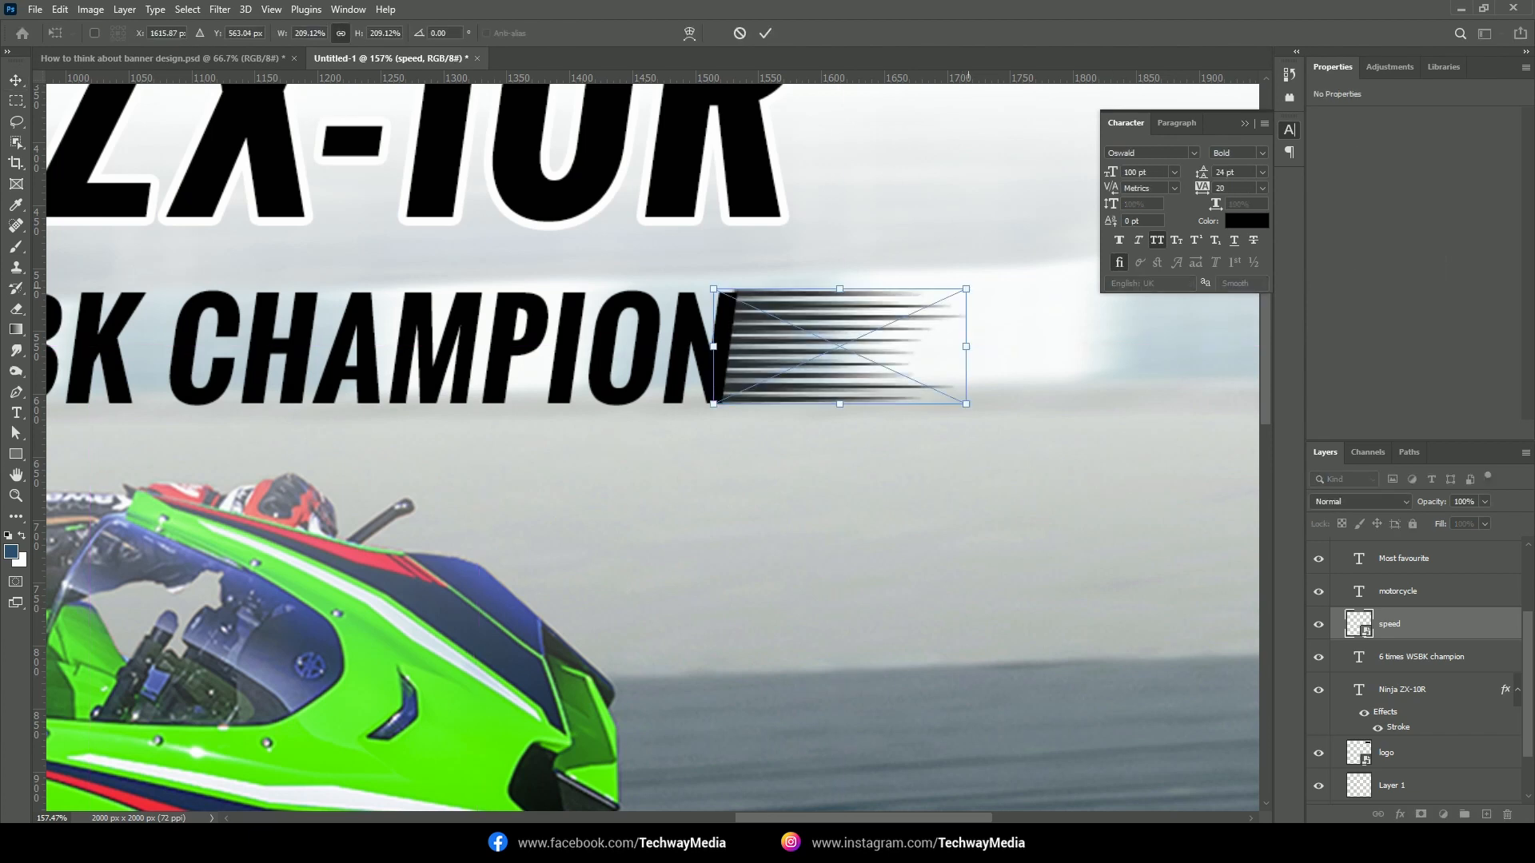
pyautogui.press('Return')
pyautogui.hotkey('ctrl', '-')
pyautogui.hotkey('ctrl', '-')
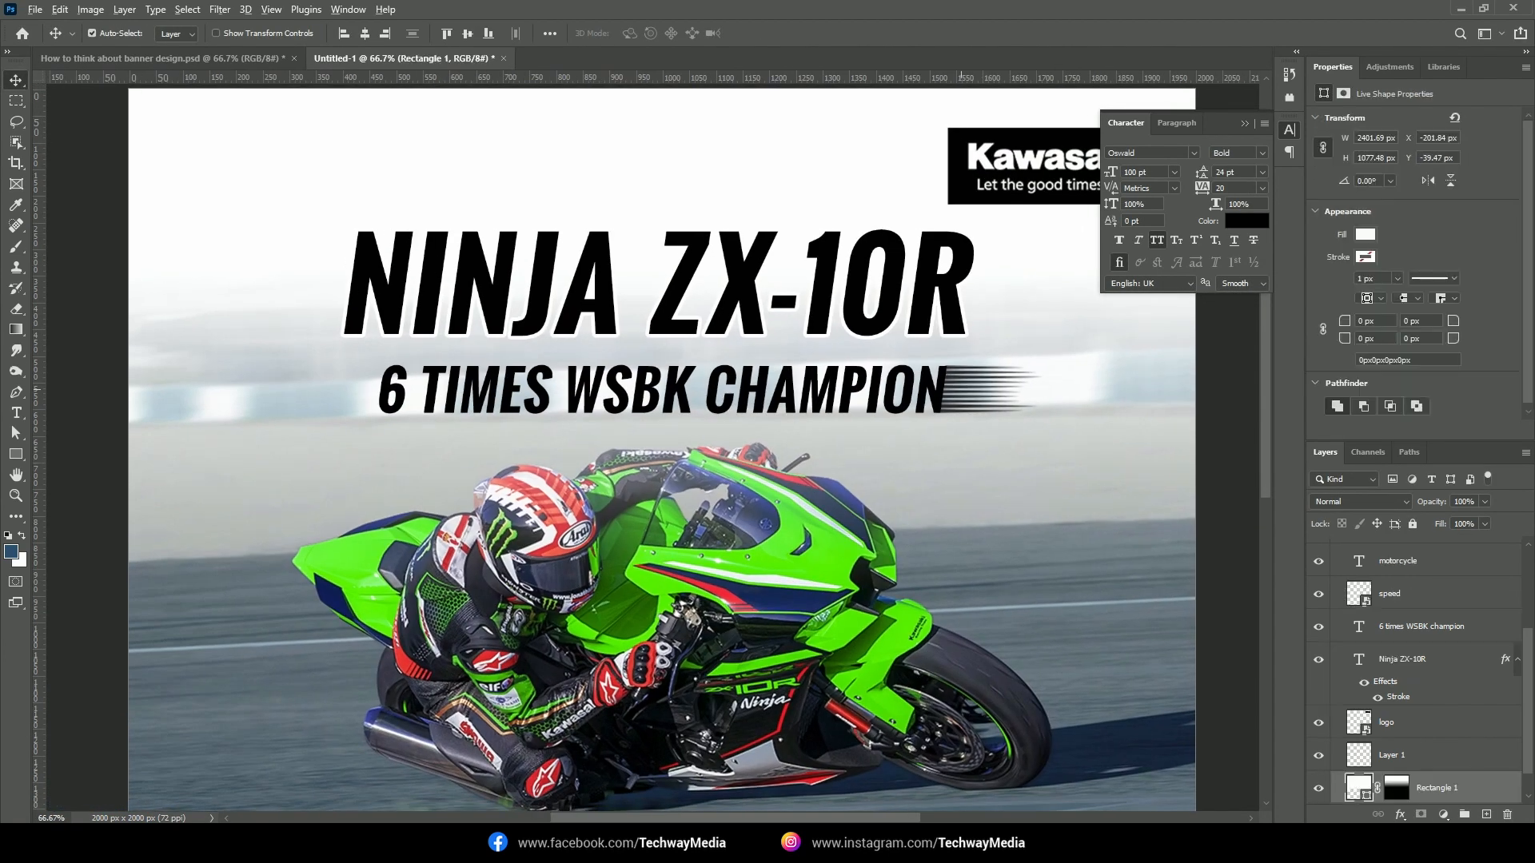
# Duplicate the speed streaks, flip the copy horizontally and move it in front of the 6 in the champion line
pyautogui.moveTo(961, 390); pyautogui.dragTo(980, 403)
pyautogui.click(977, 405)
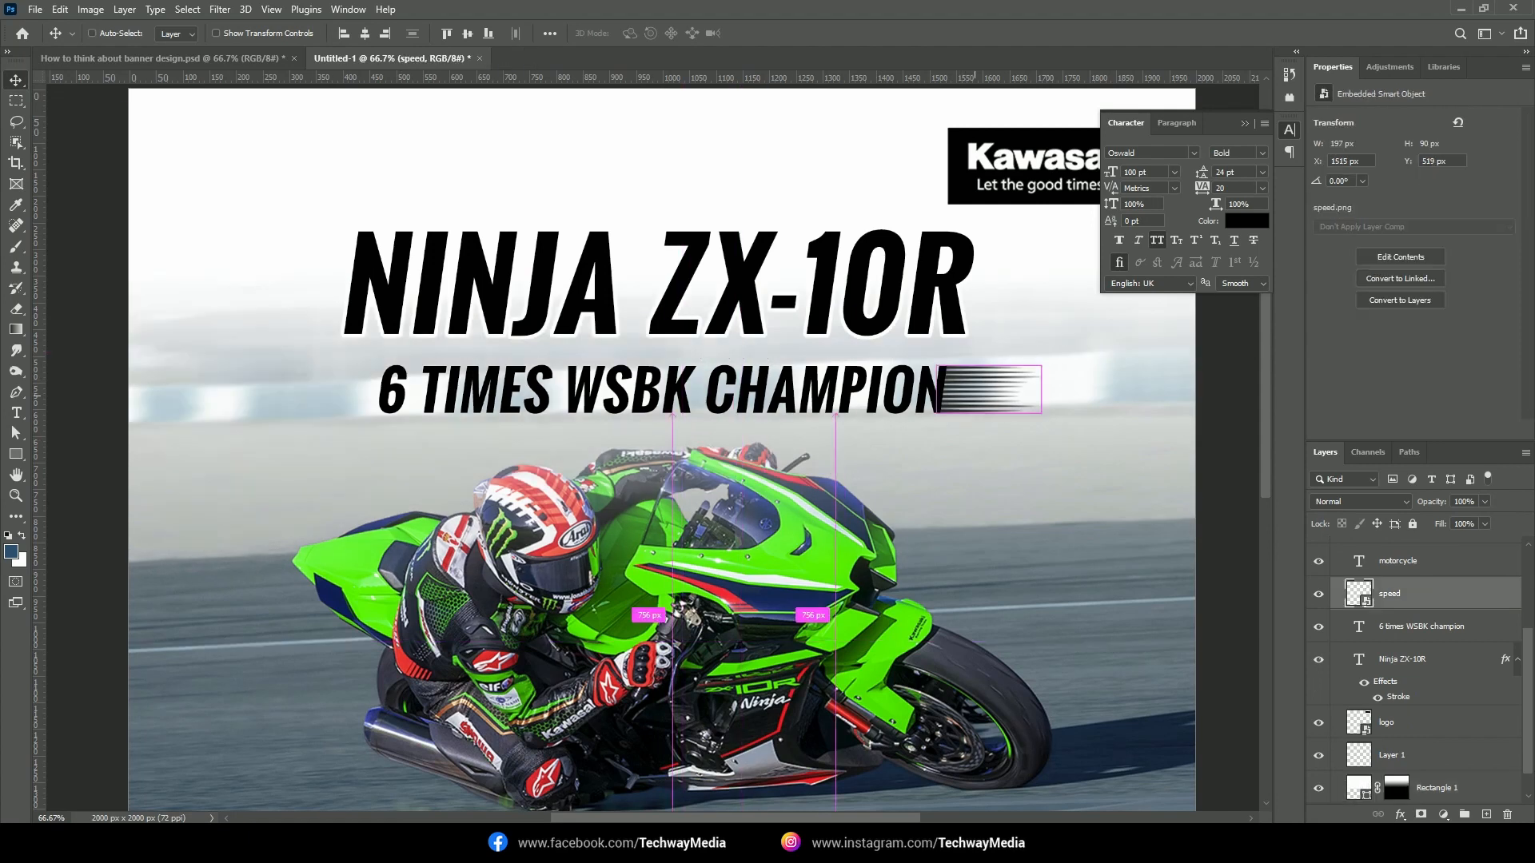
pyautogui.hotkey('ctrl', 'j')
pyautogui.hotkey('ctrl', 't')
pyautogui.rightClick(975, 397)
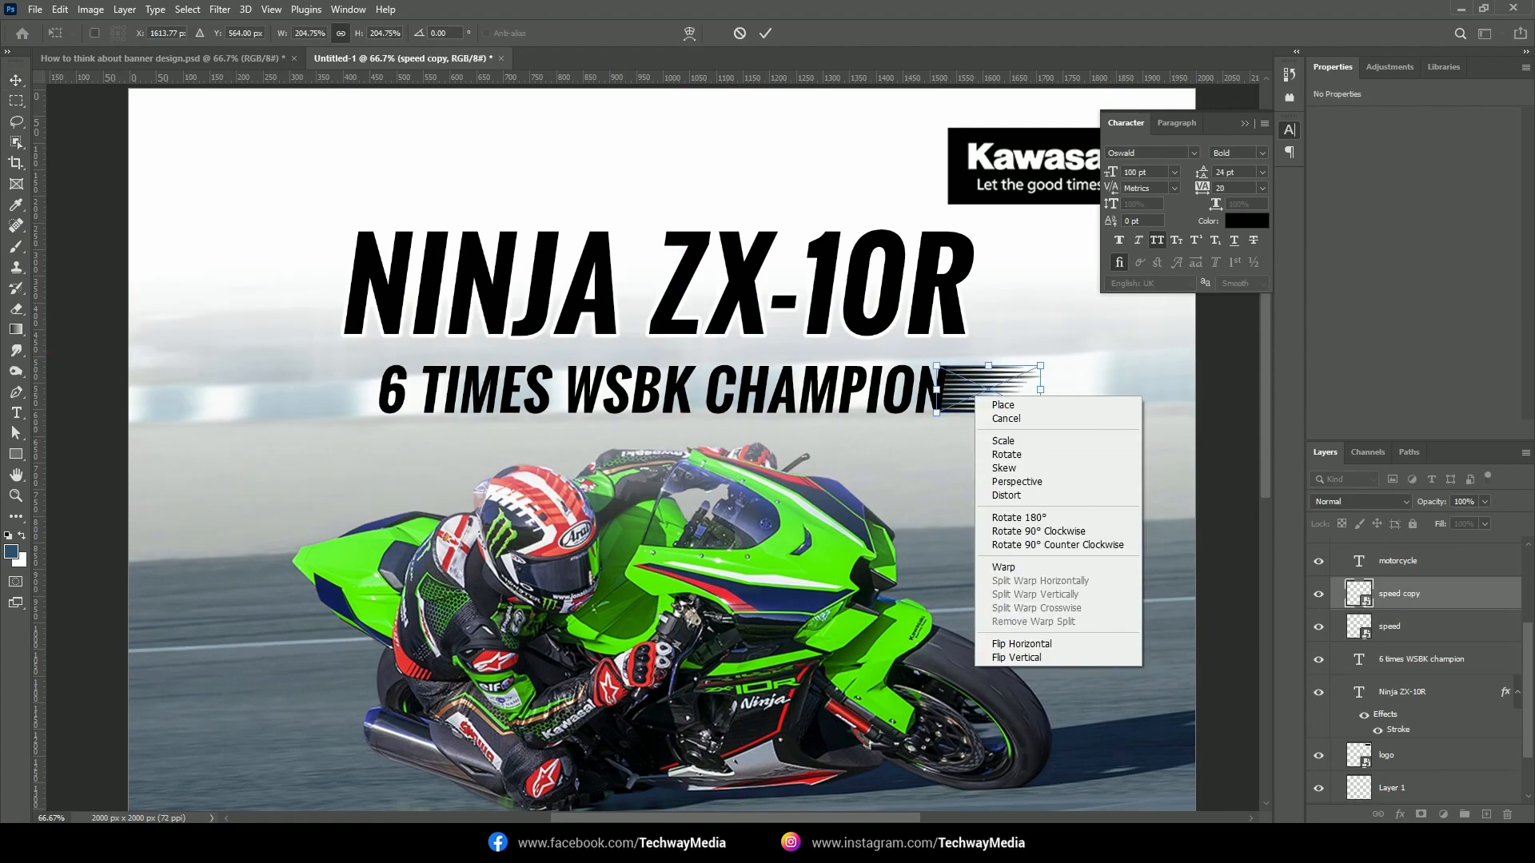
pyautogui.click(1022, 643)
pyautogui.moveTo(991, 383); pyautogui.dragTo(334, 384)
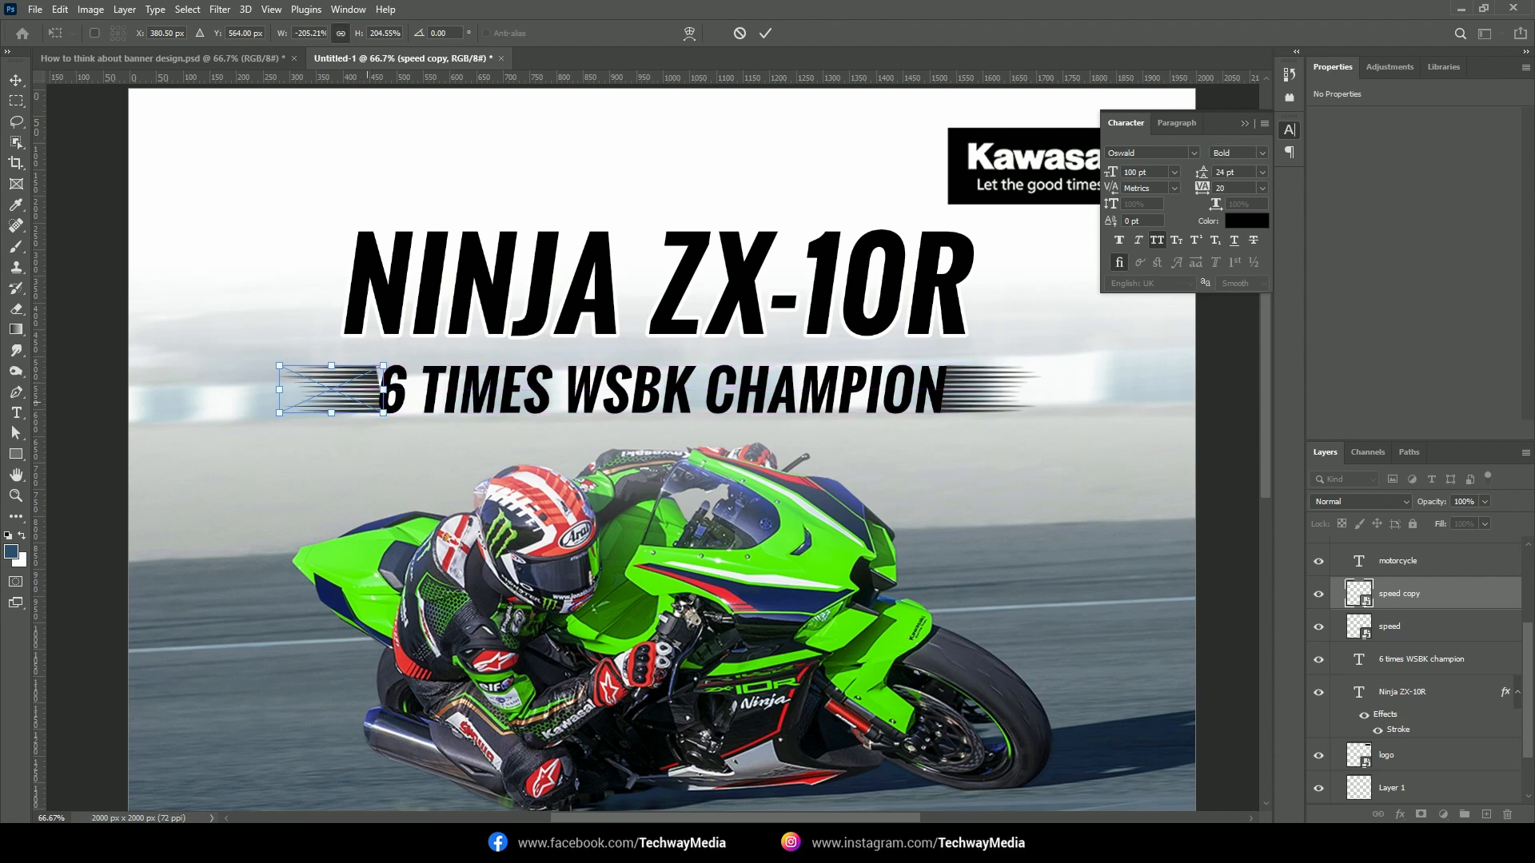
# Flip the copied streaks vertically and move them right until they meet the slanted edge of the 6
pyautogui.scroll(8, 346, 385)
pyautogui.rightClick(425, 405)
pyautogui.click(479, 669)
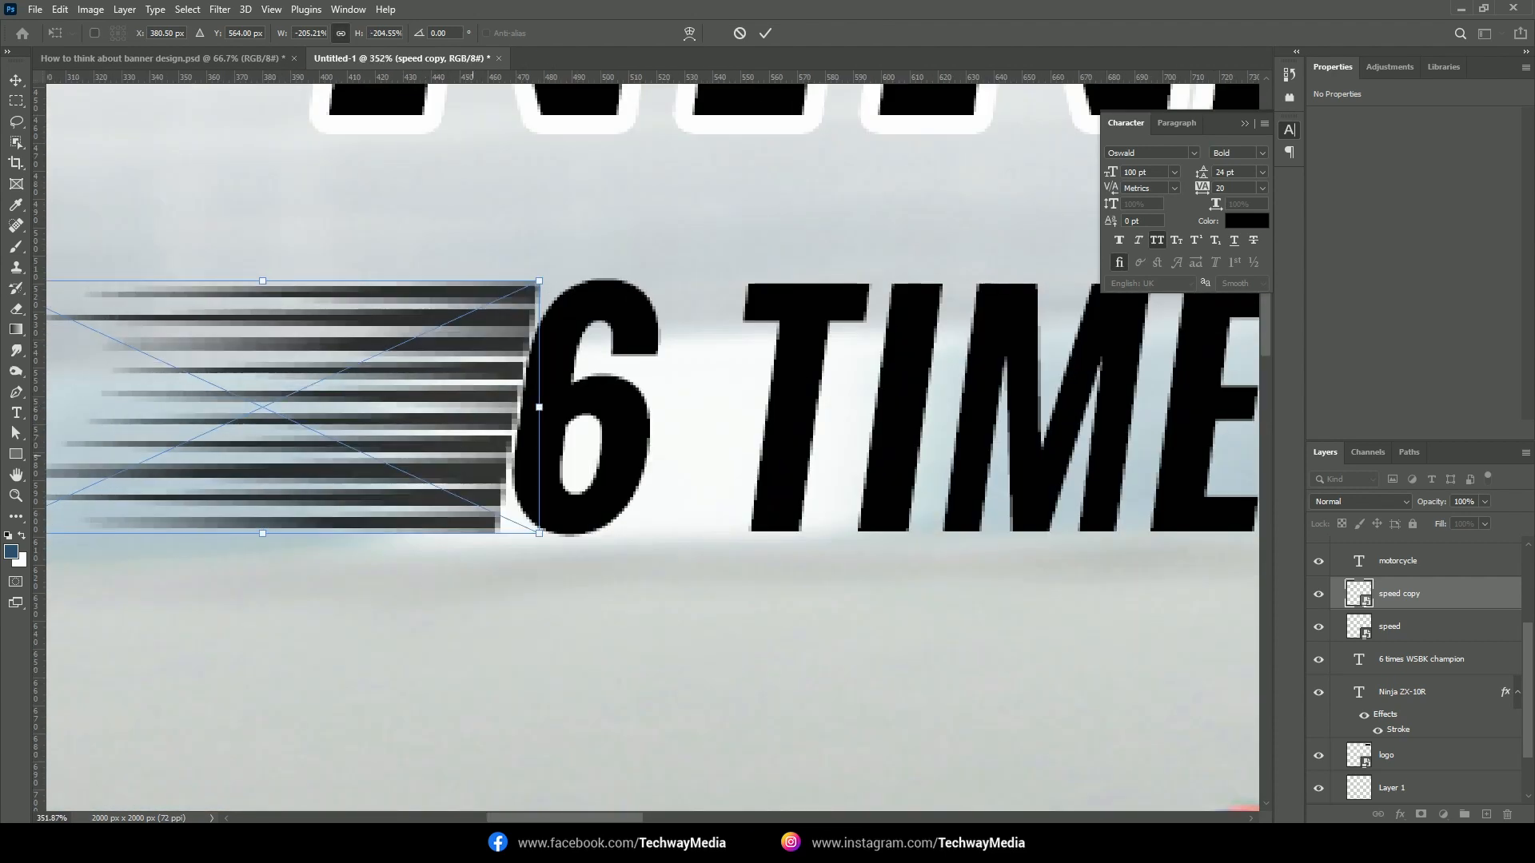
pyautogui.moveTo(480, 390); pyautogui.dragTo(534, 390)
pyautogui.press('Return')
# Enlarge the white fading rectangle further to about 2622 x 1176 px, extending it down over the bike photo
pyautogui.hotkey('ctrl', '1')
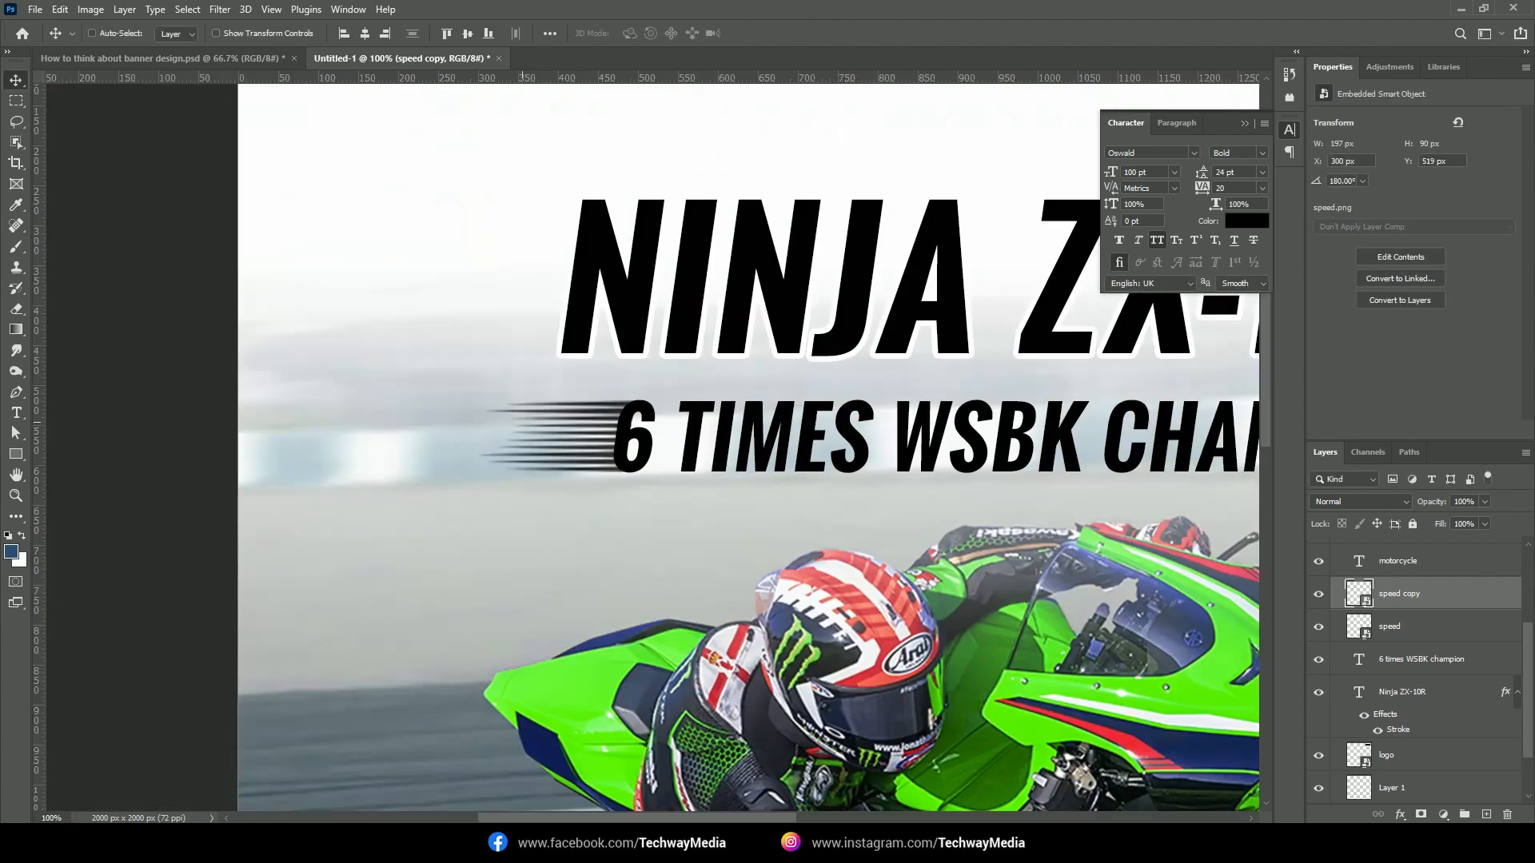
pyautogui.hotkey('ctrl', '-')
pyautogui.hotkey('ctrl', '-')
pyautogui.hotkey('ctrl', '-')
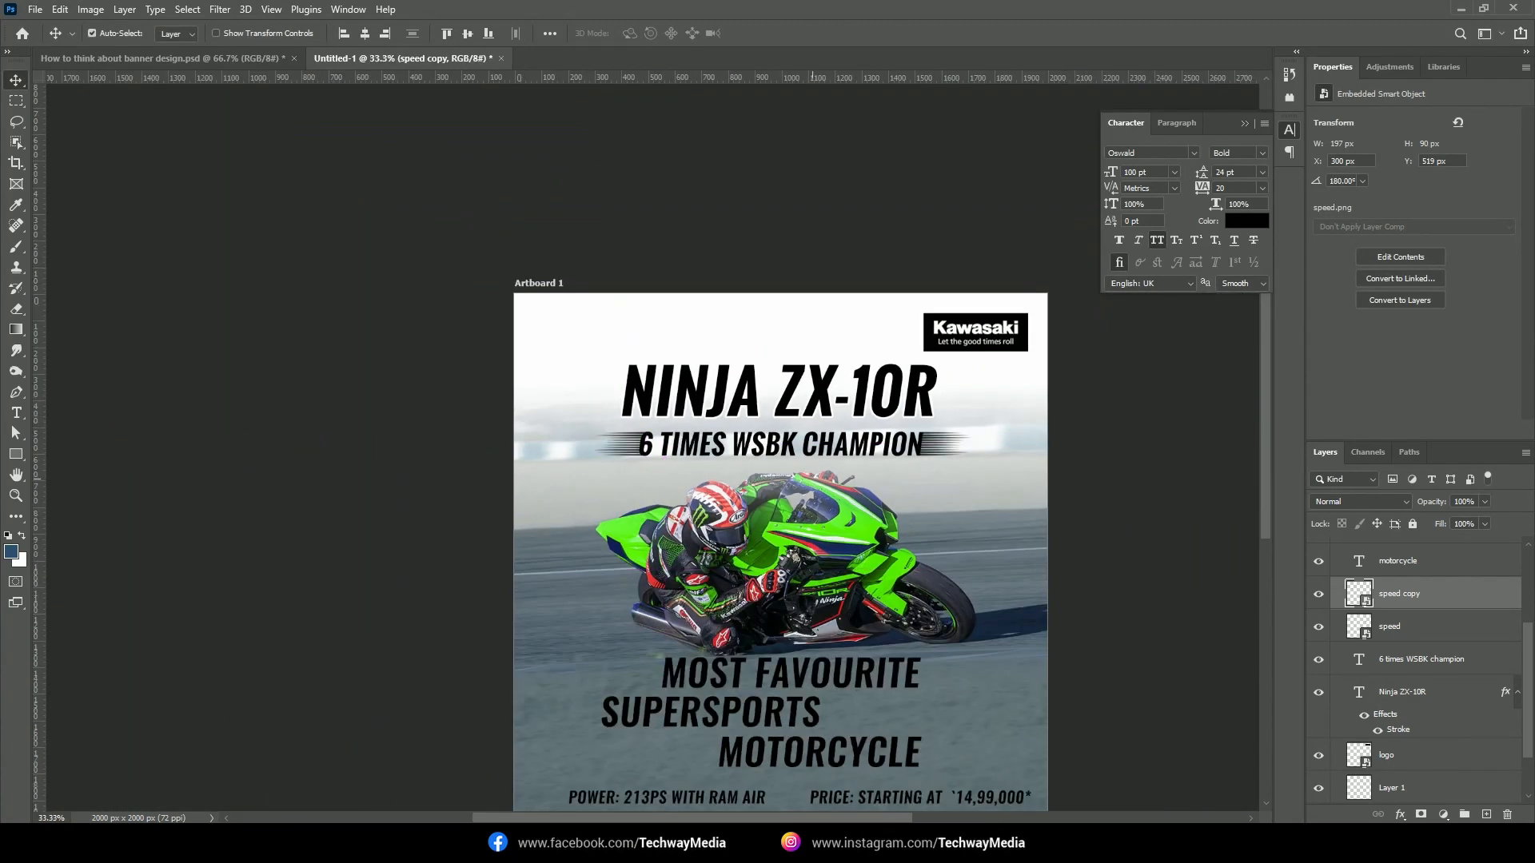
pyautogui.moveTo(754, 572); pyautogui.dragTo(618, 481)
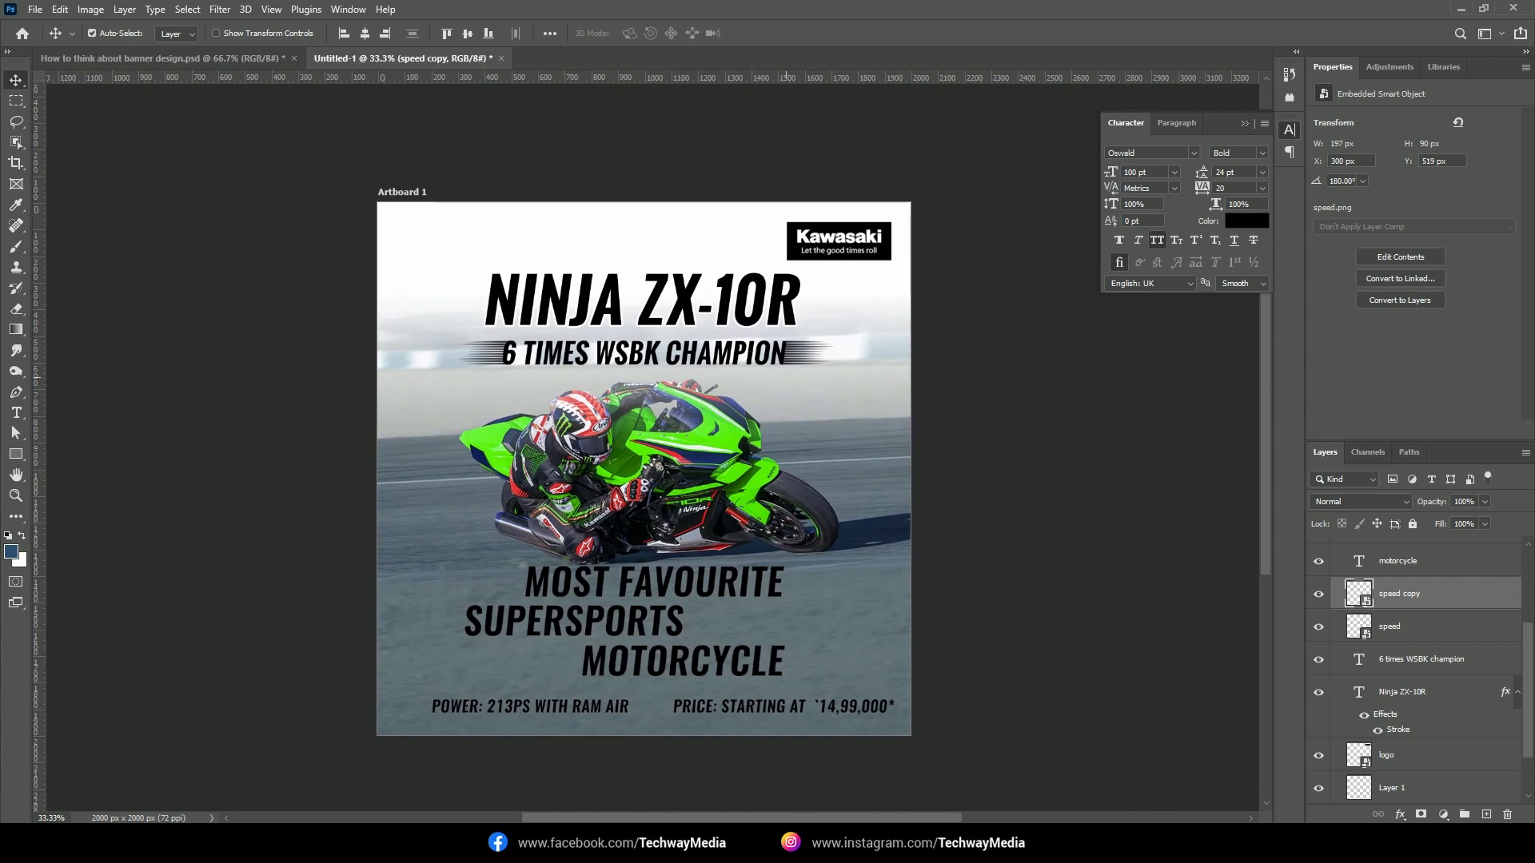
pyautogui.click(767, 336)
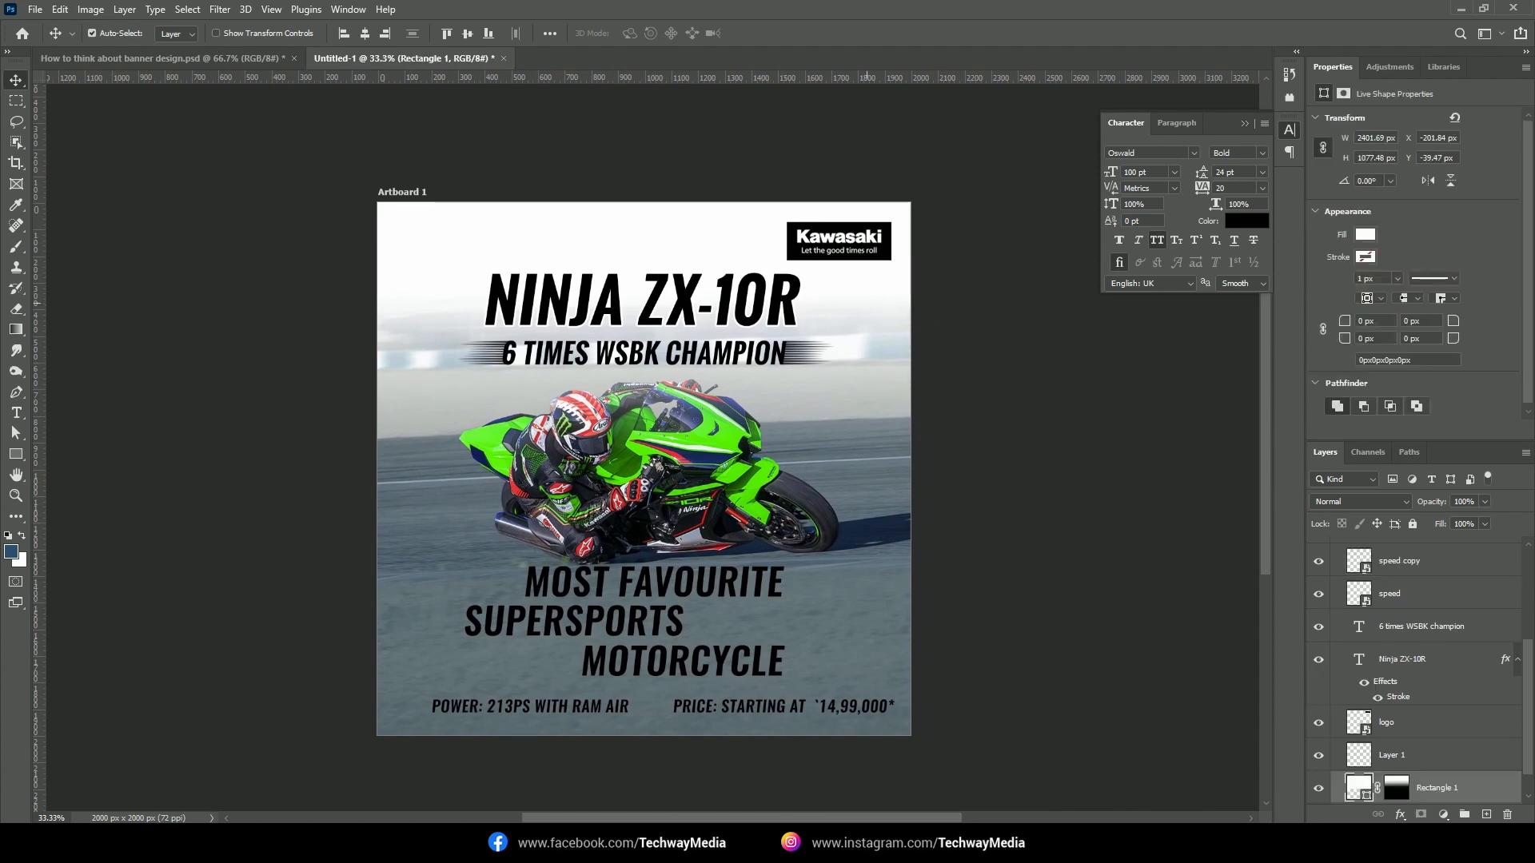
pyautogui.hotkey('ctrl', 't')
pyautogui.moveTo(643, 478); pyautogui.dragTo(643, 539)
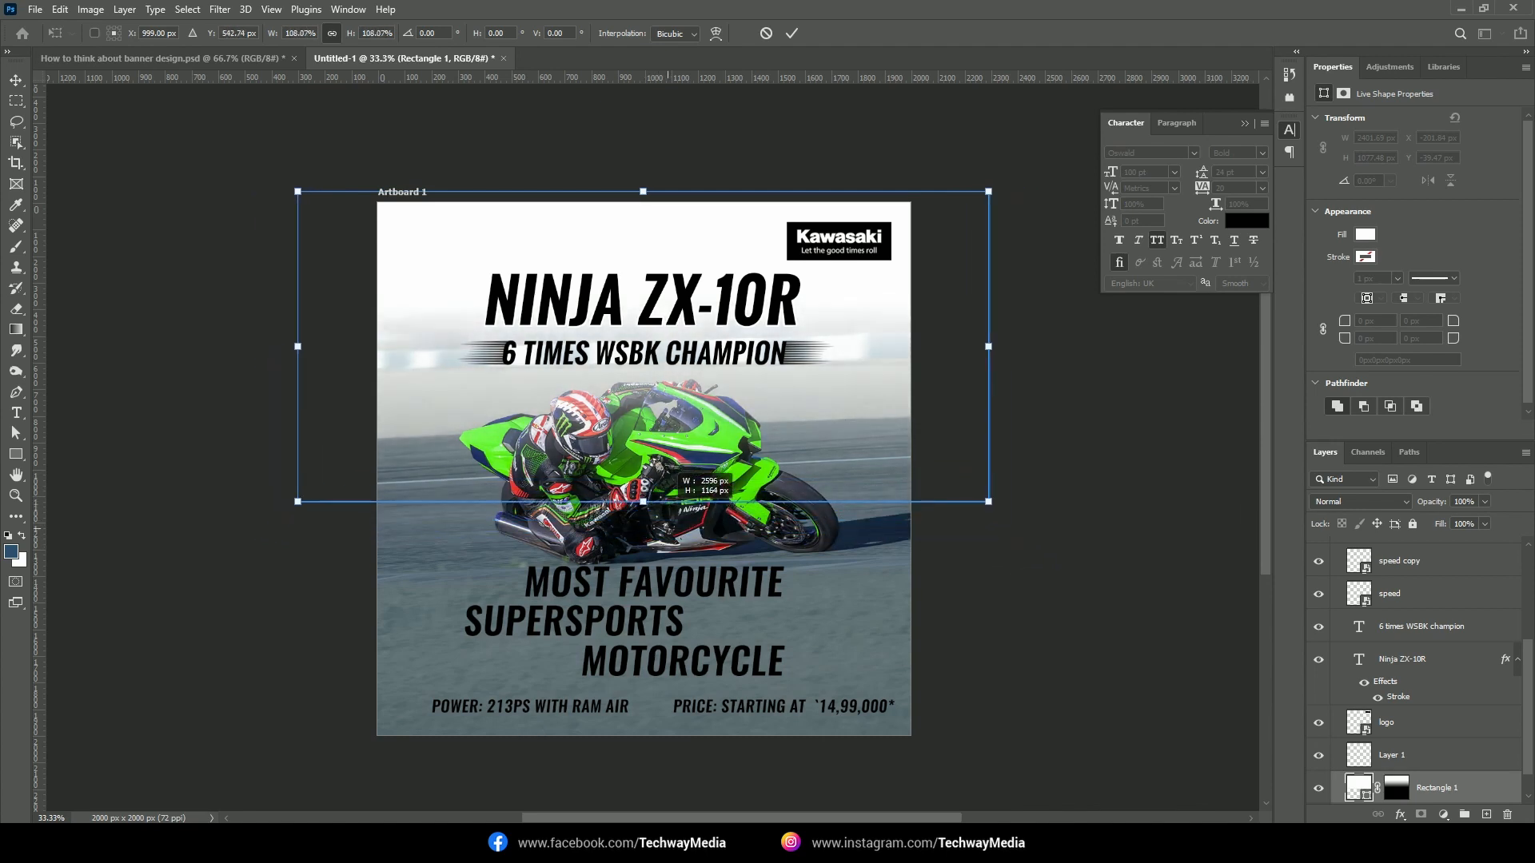
pyautogui.press('Return')
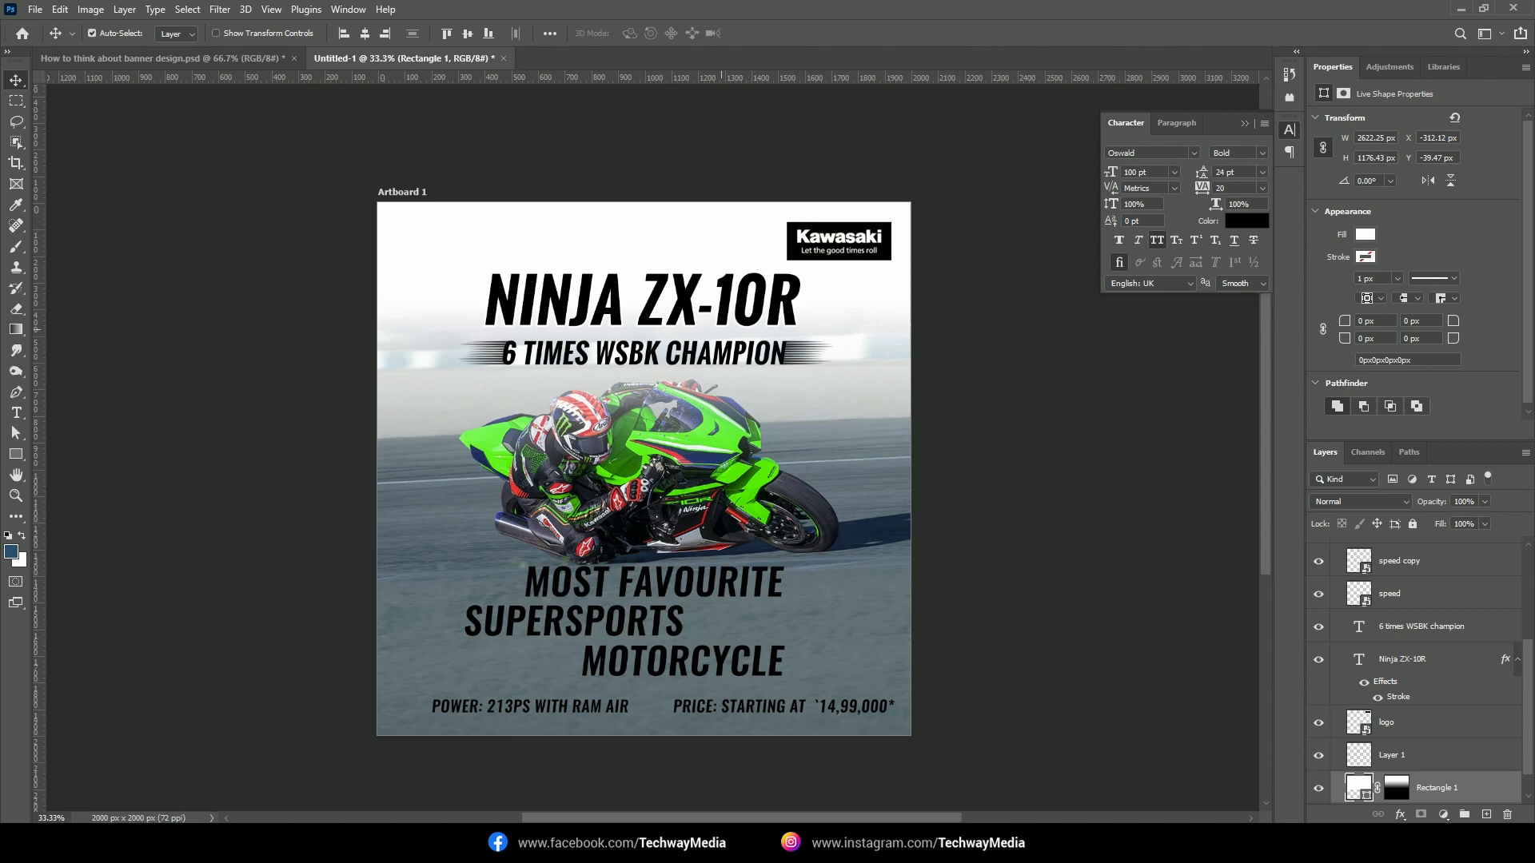
# Lower the MOST FAVOURITE and SUPERSPORTS lines slightly and colour all three tagline lines white (ffffff)
pyautogui.moveTo(699, 586); pyautogui.dragTo(674, 634)
pyautogui.keyDown('shift'); pyautogui.click(697, 595); pyautogui.keyUp('shift')
pyautogui.keyDown('shift'); pyautogui.click(720, 658); pyautogui.keyUp('shift')
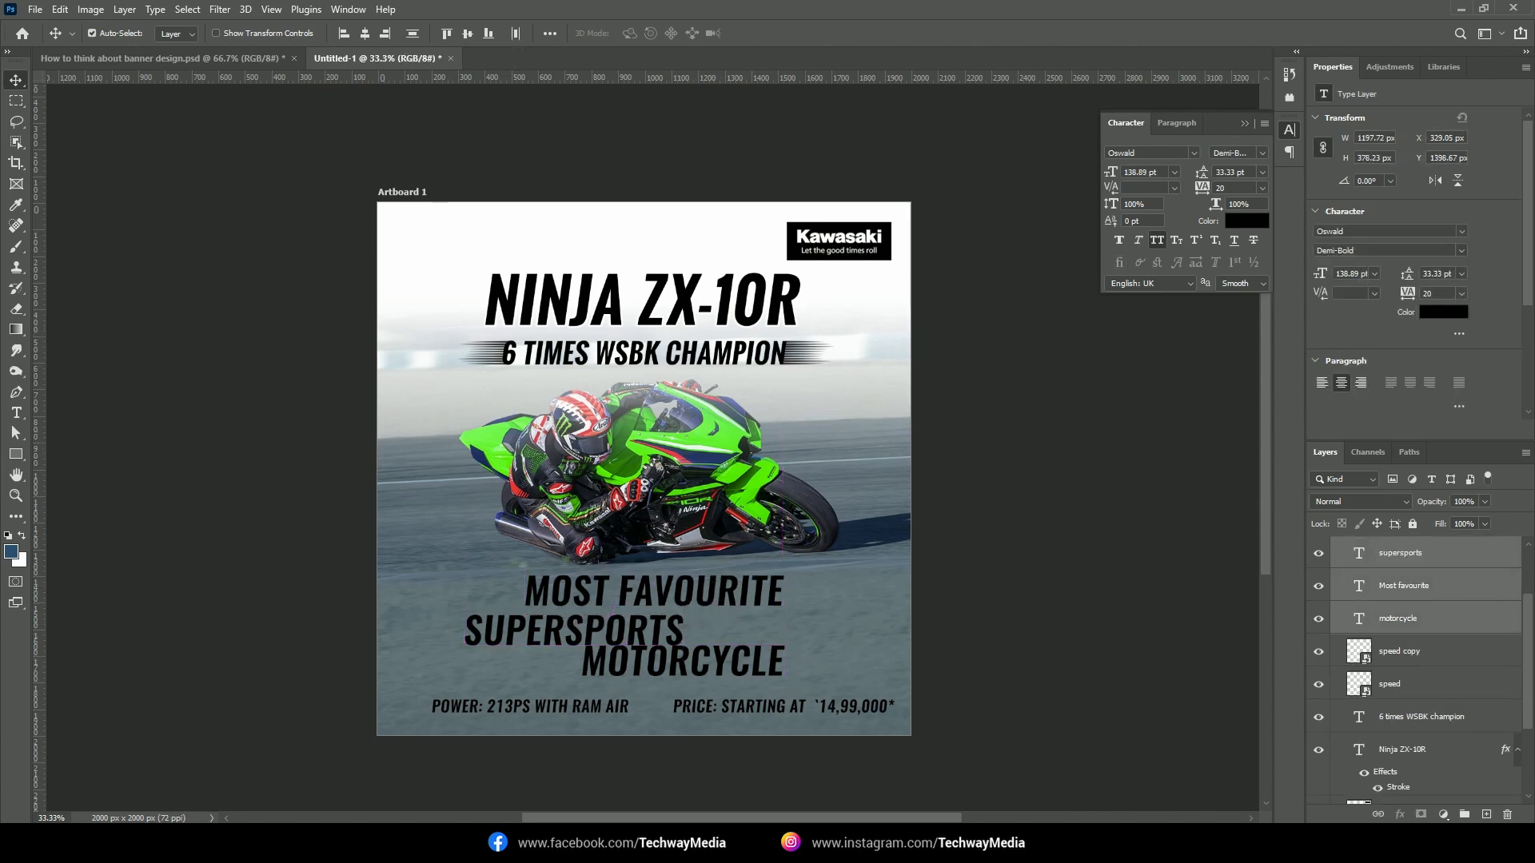
pyautogui.click(1247, 221)
pyautogui.write('ffffff')
pyautogui.press('Return')
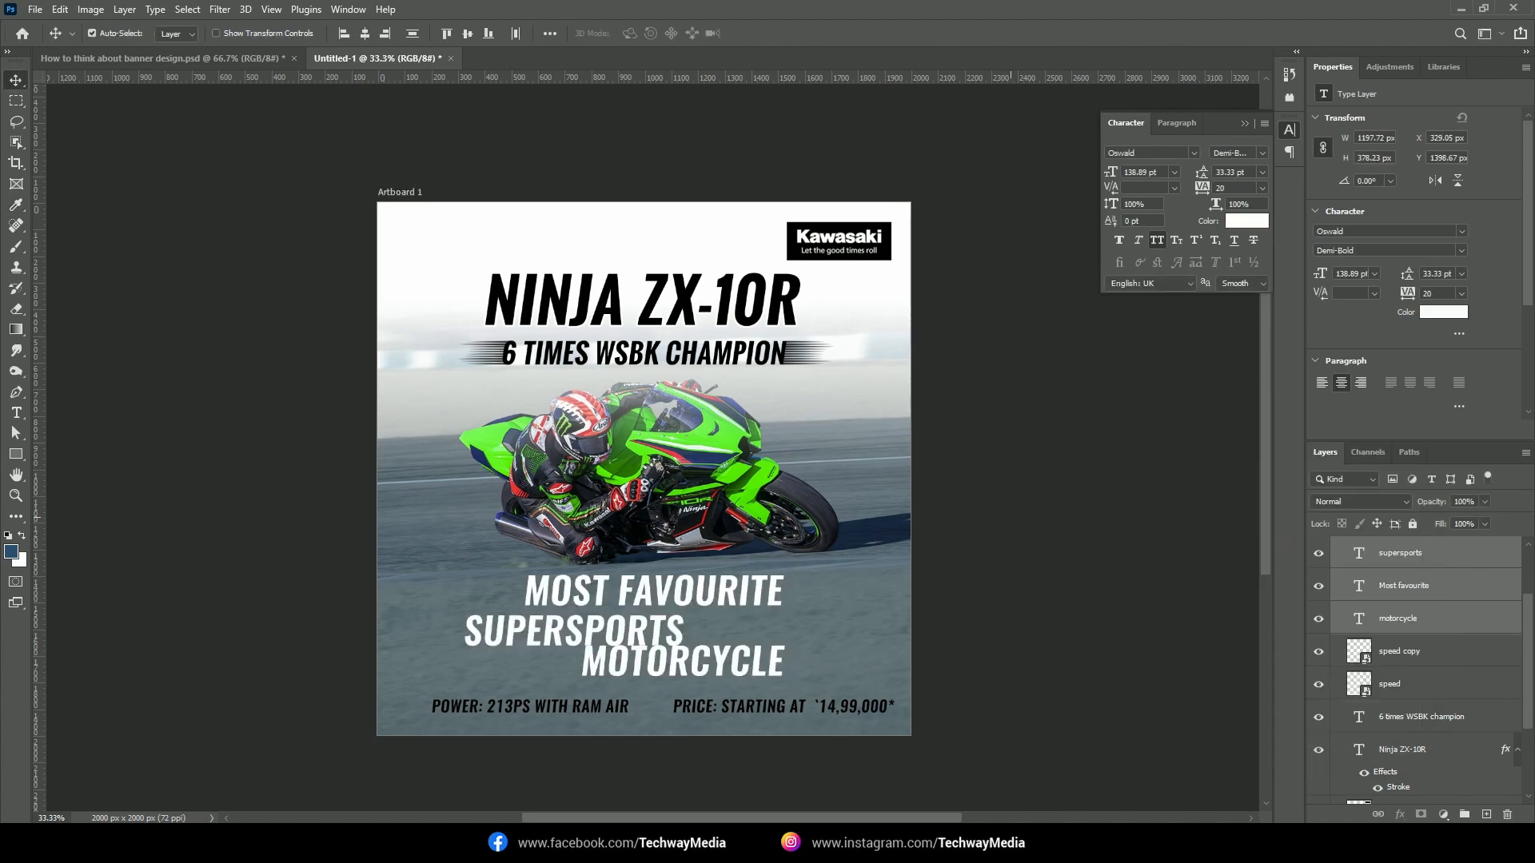
# Shift the SUPERSPORTS line slightly right and up, to about X 340 px and Y 1522 px
pyautogui.click(977, 479)
pyautogui.moveTo(644, 630)
pyautogui.mouseDown()
pyautogui.moveTo(661, 621)
pyautogui.moveTo(645, 626)
pyautogui.mouseUp()
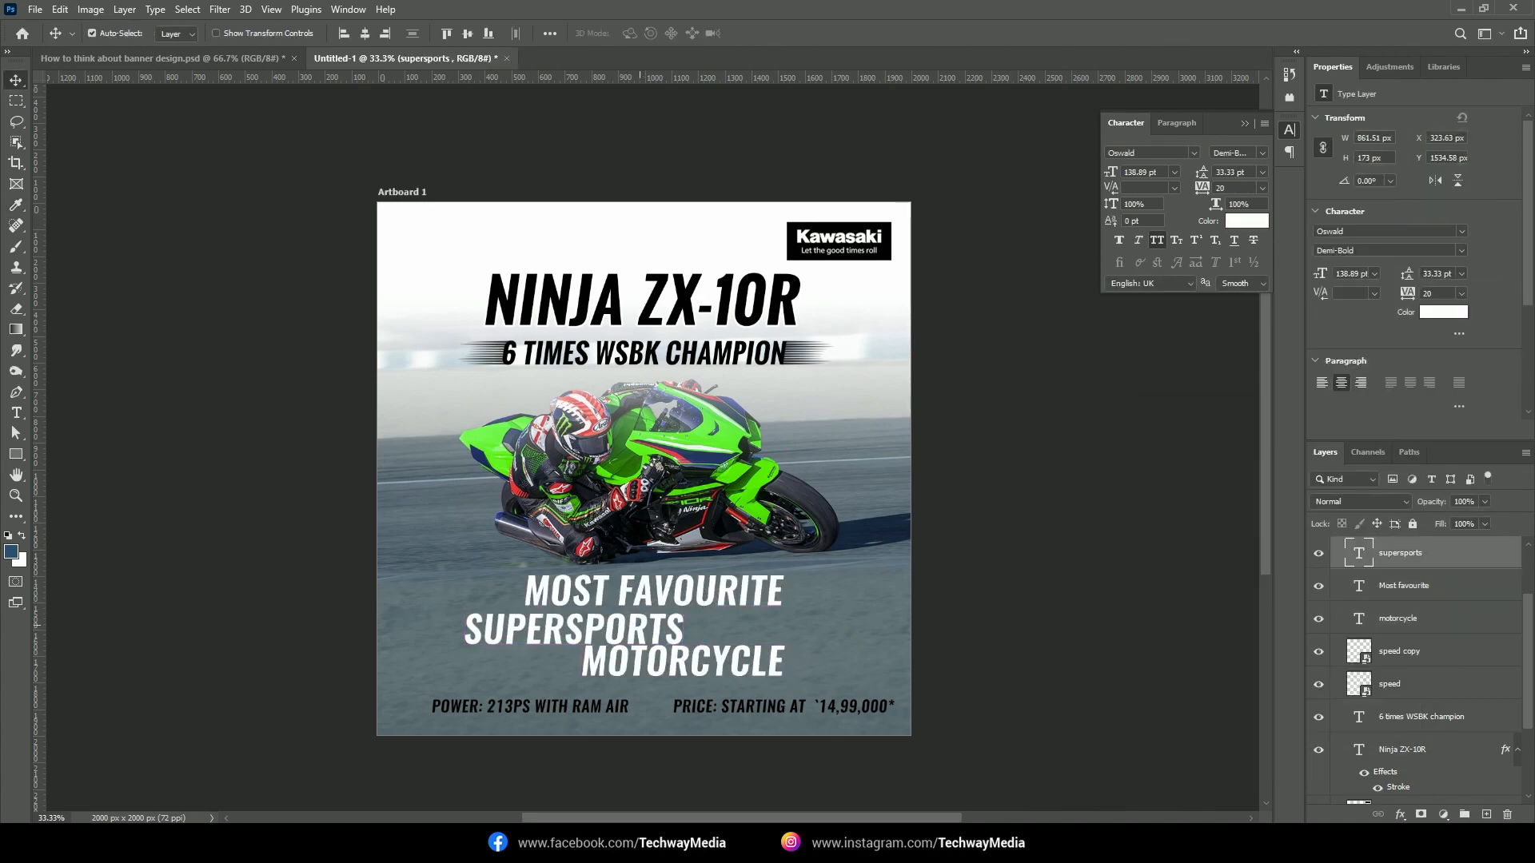
pyautogui.press('Right')
pyautogui.press('Right')
pyautogui.press('Right')
pyautogui.press('Right')
pyautogui.press('Right')
pyautogui.press('Right')
pyautogui.press('Right')
pyautogui.press('Right')
pyautogui.press('Right')
pyautogui.press('Right')
pyautogui.press('Up')
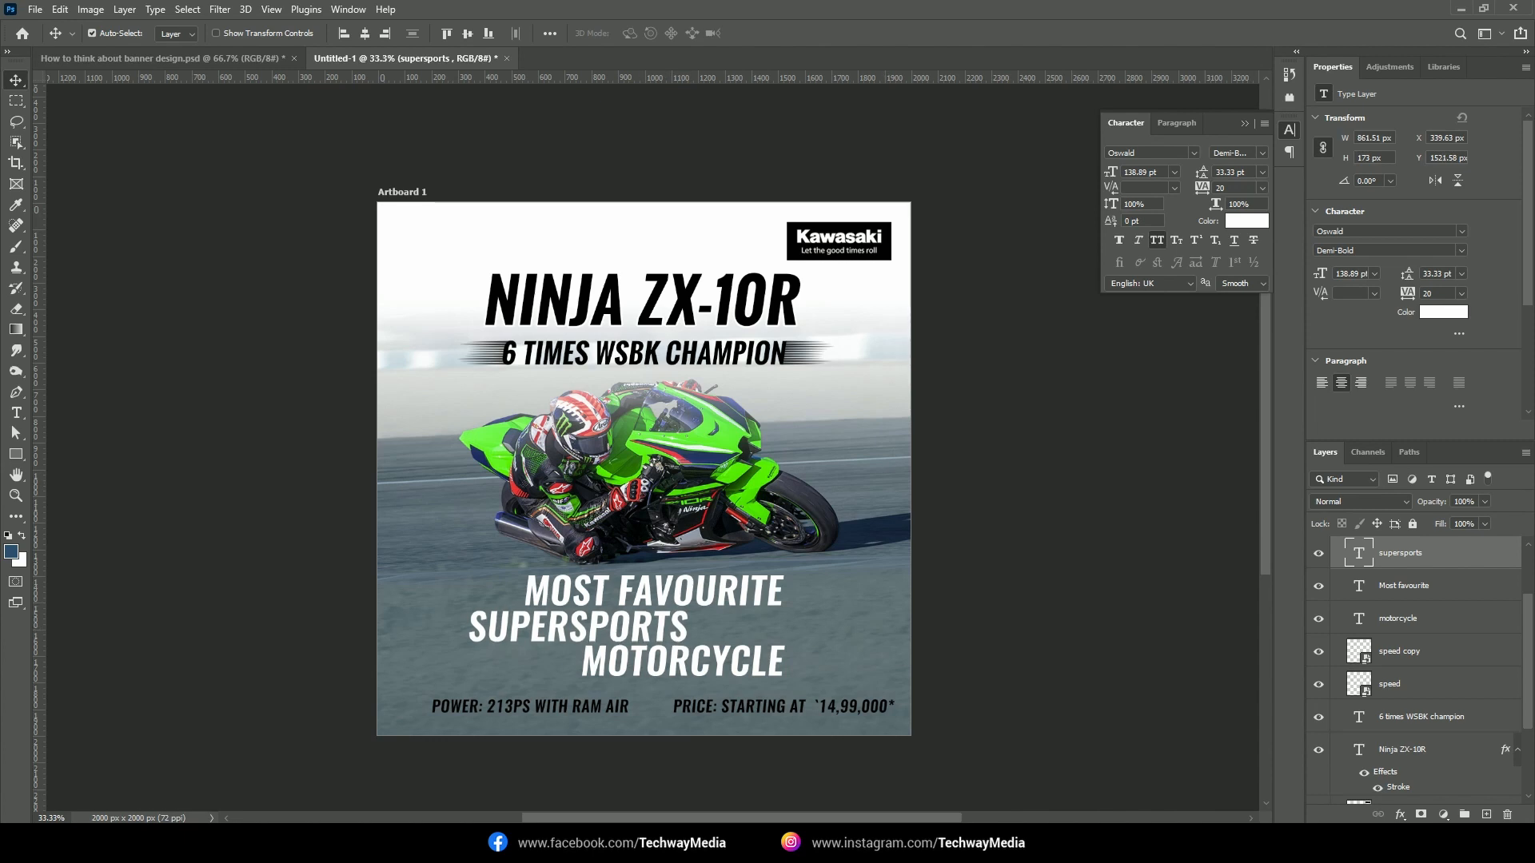
# Colour the SUPERSPORTS text bright green (46f444), sampled from the motorcycle's bodywork
pyautogui.click(1246, 220)
pyautogui.click(726, 436)
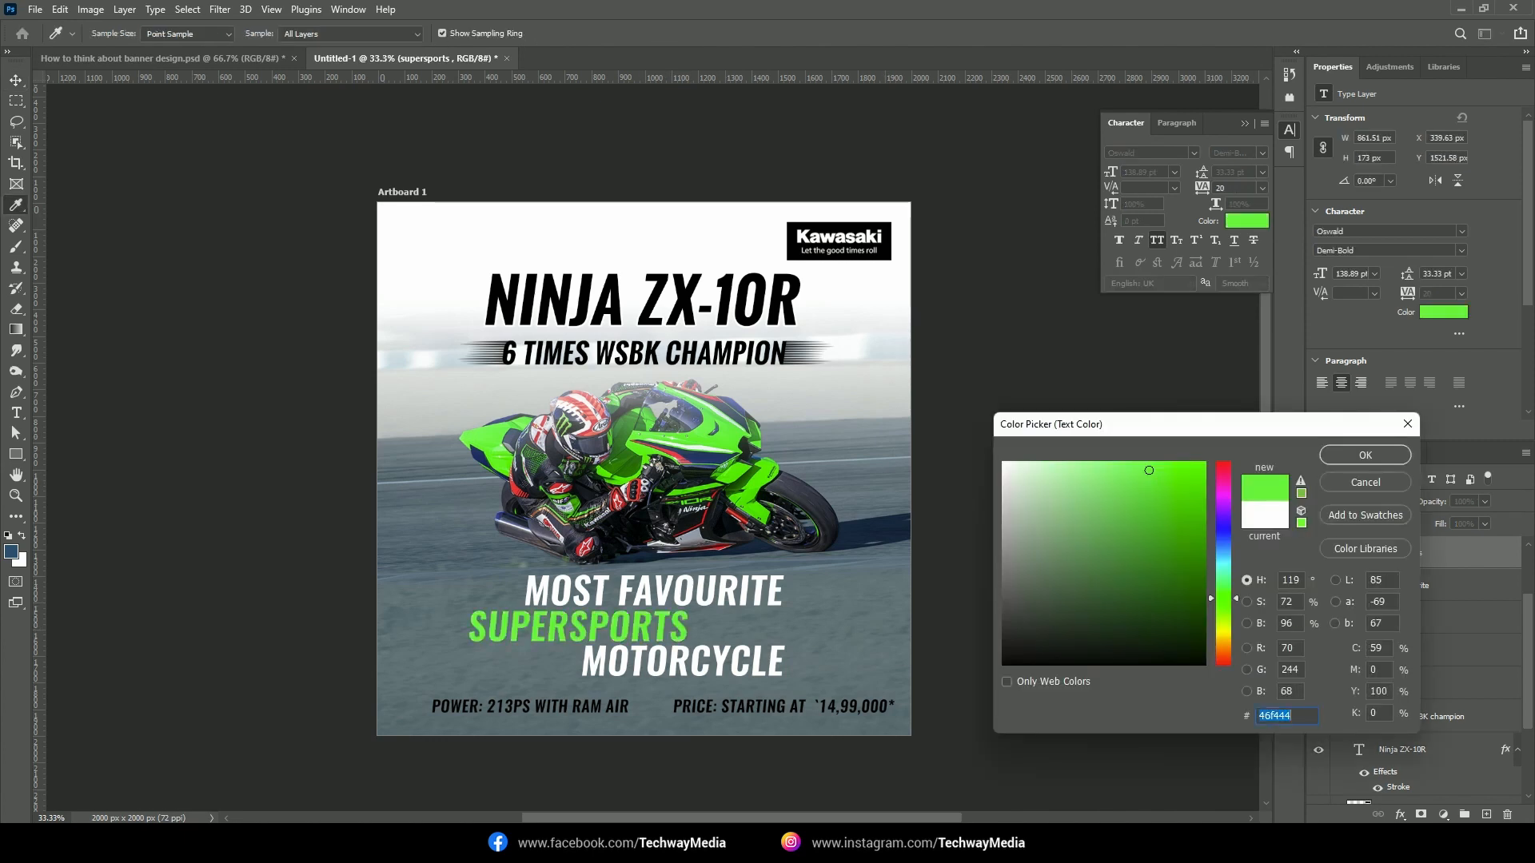
pyautogui.click(1366, 455)
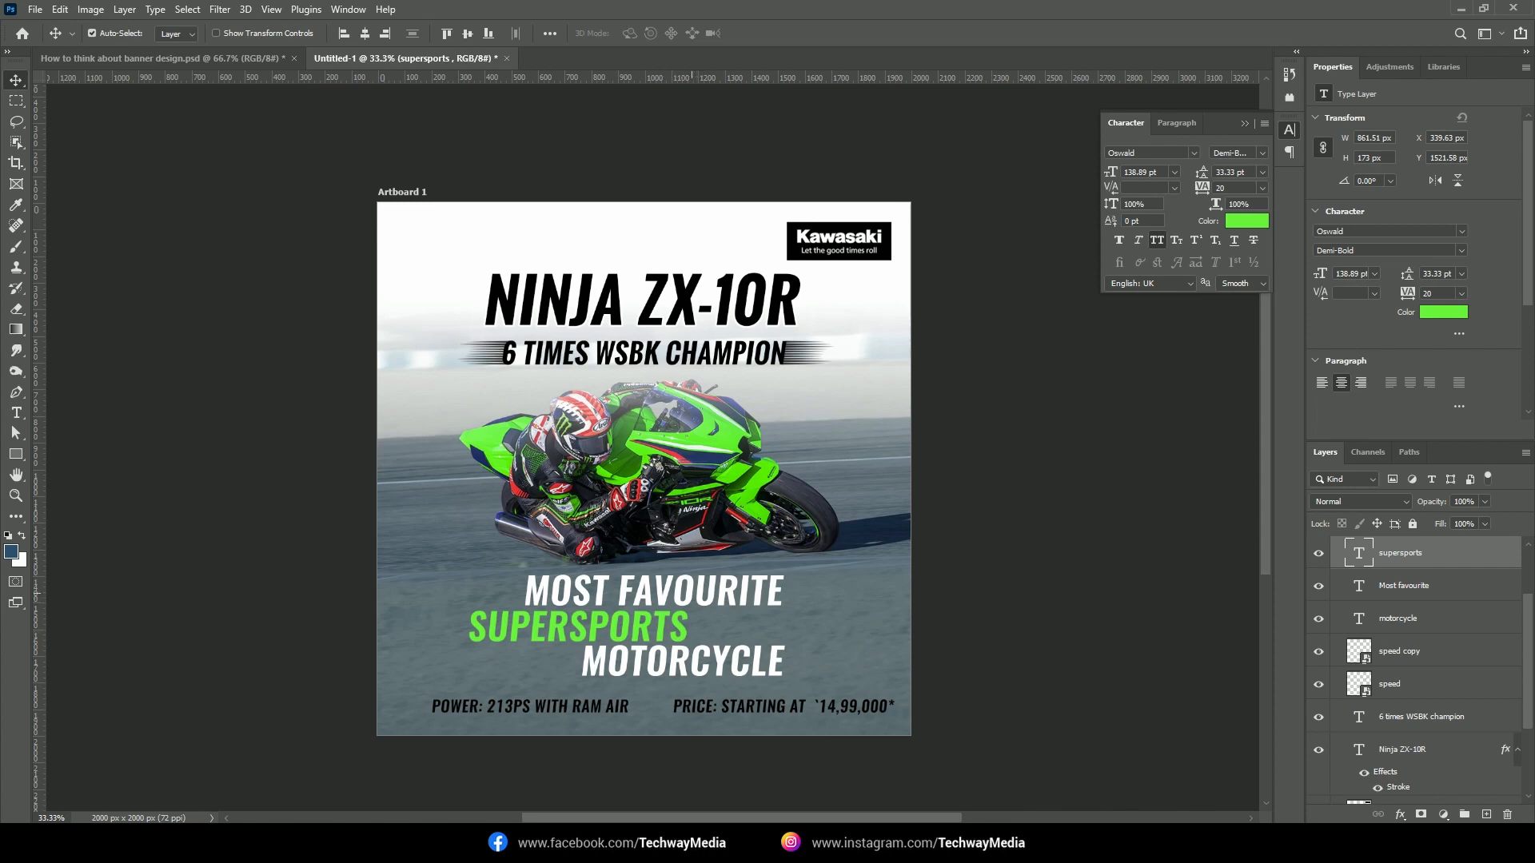
# Set the font weight of the MOST FAVOURITE, SUPERSPORTS and MOTORCYCLE lines to Bold
pyautogui.keyDown('shift'); pyautogui.click(693, 591); pyautogui.keyUp('shift')
pyautogui.keyDown('shift'); pyautogui.click(694, 662); pyautogui.keyUp('shift')
pyautogui.click(1263, 153)
pyautogui.click(1252, 264)
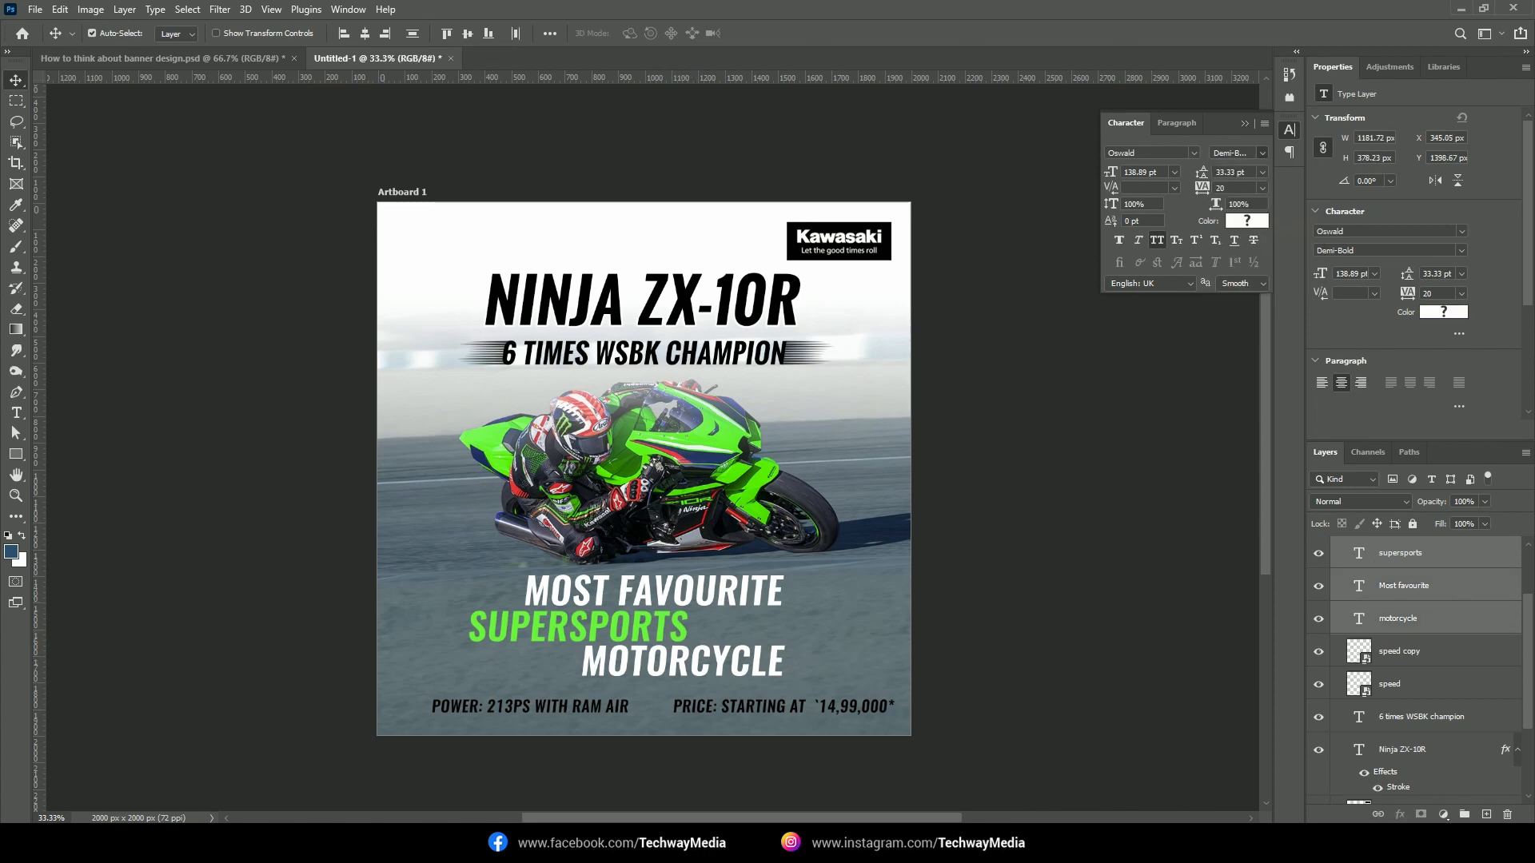
pyautogui.click(987, 496)
pyautogui.click(654, 624)
pyautogui.keyDown('shift'); pyautogui.click(720, 592); pyautogui.keyUp('shift')
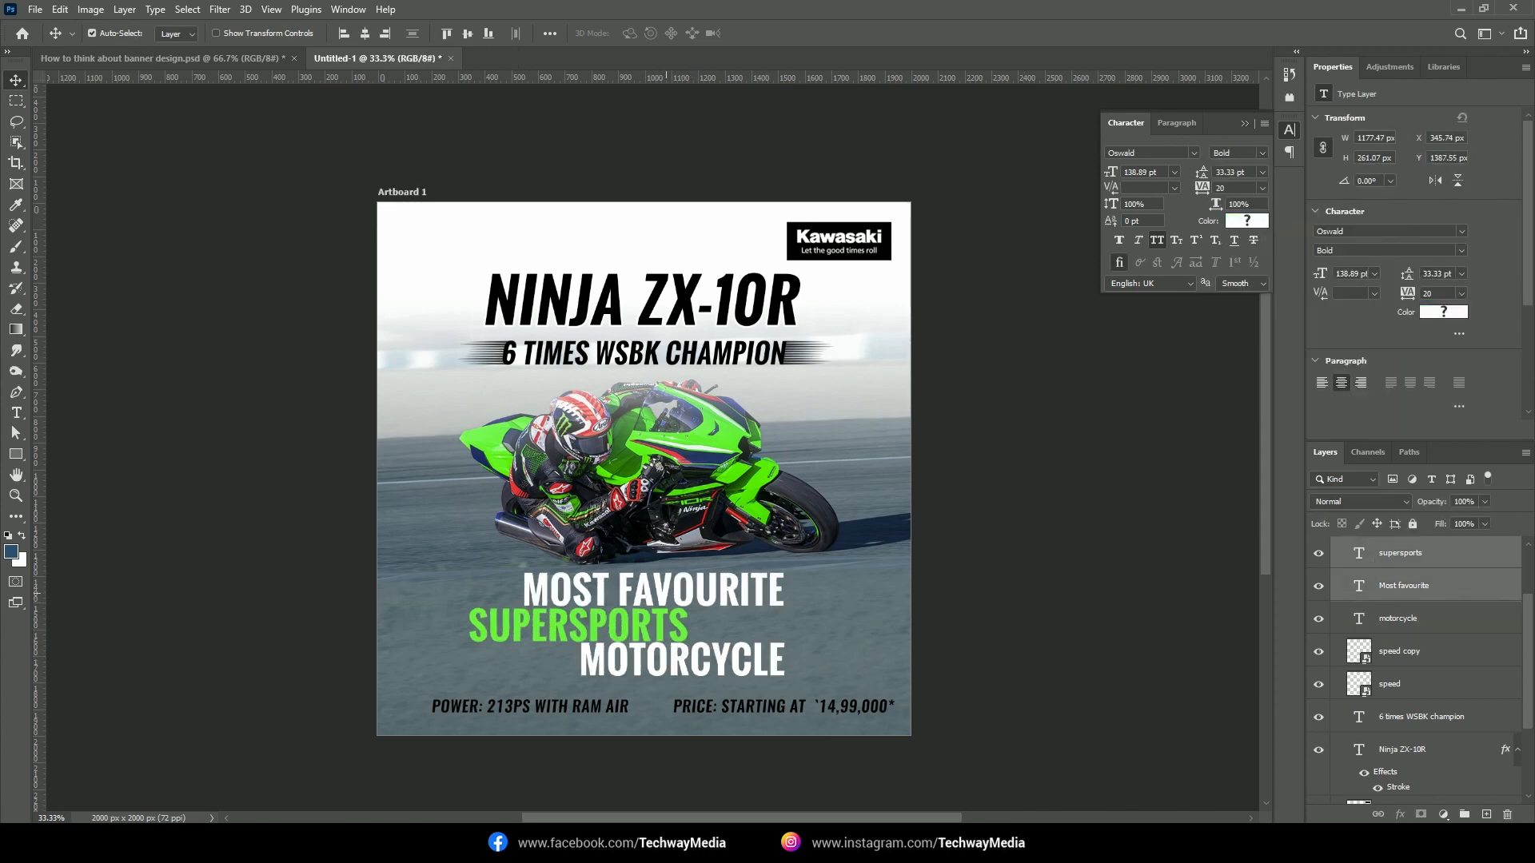
pyautogui.click(960, 587)
# Skew the MOST FAVOURITE line horizontally by about -7.7° so it slants like italic text
pyautogui.click(760, 589)
pyautogui.hotkey('ctrl', 't')
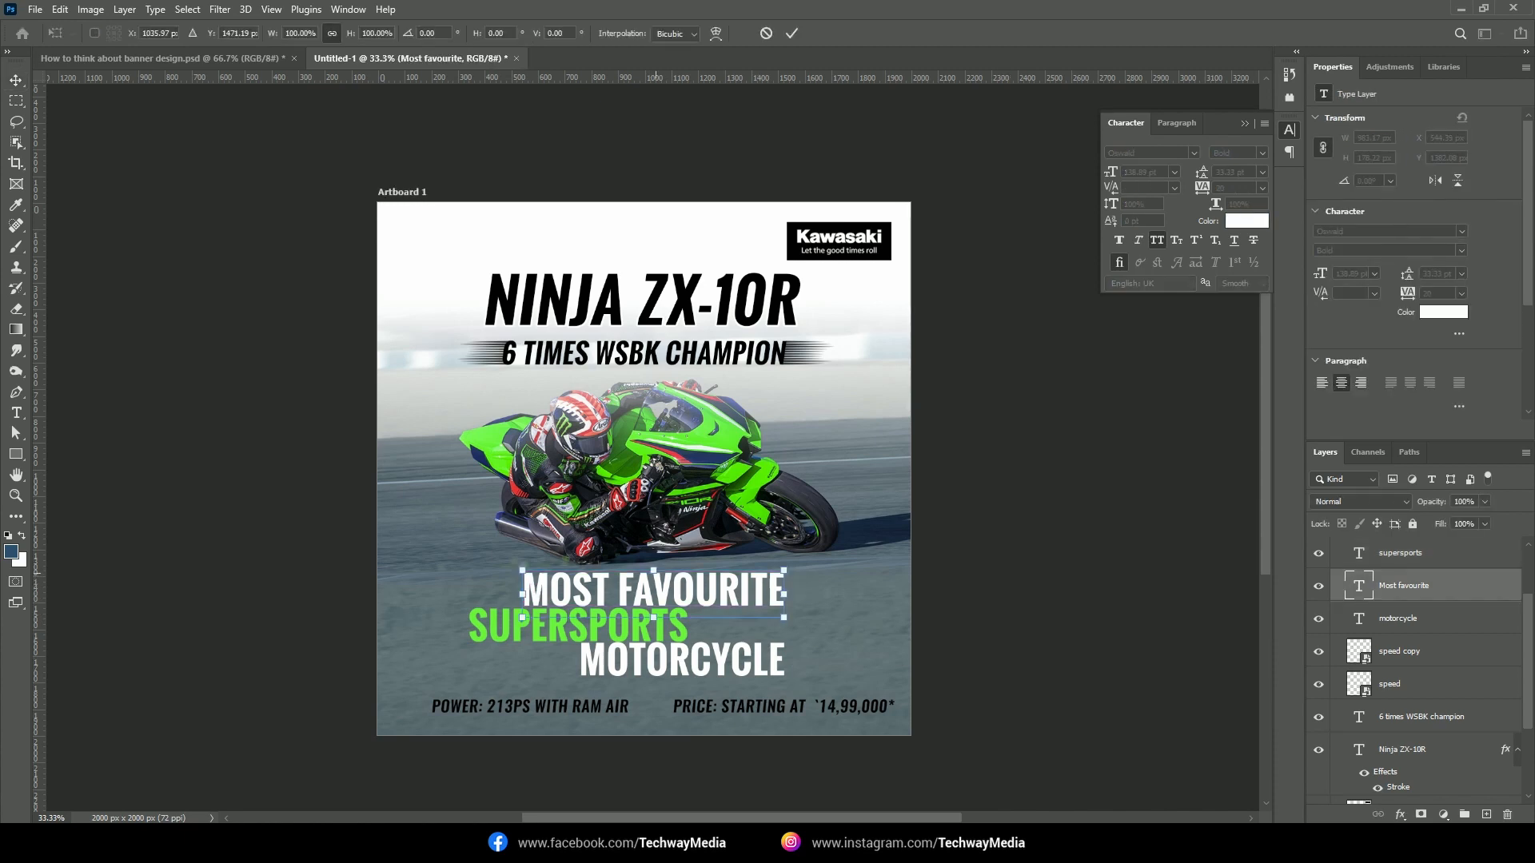
pyautogui.moveTo(654, 571); pyautogui.dragTo(658, 571)
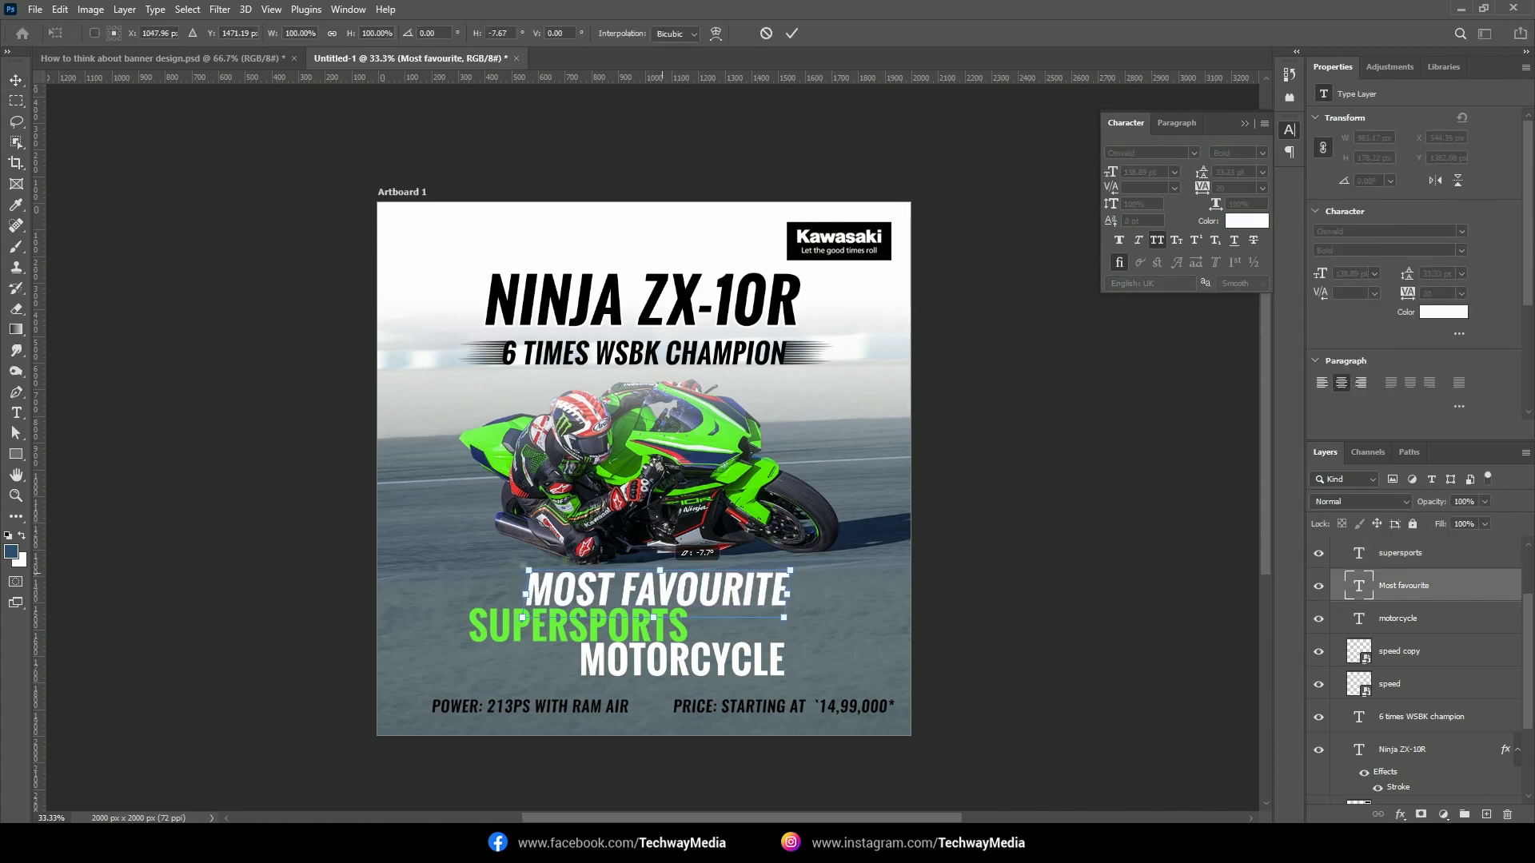
pyautogui.press('Return')
# Move the SUPERSPORTS line right to about X 403 px
pyautogui.click(642, 627)
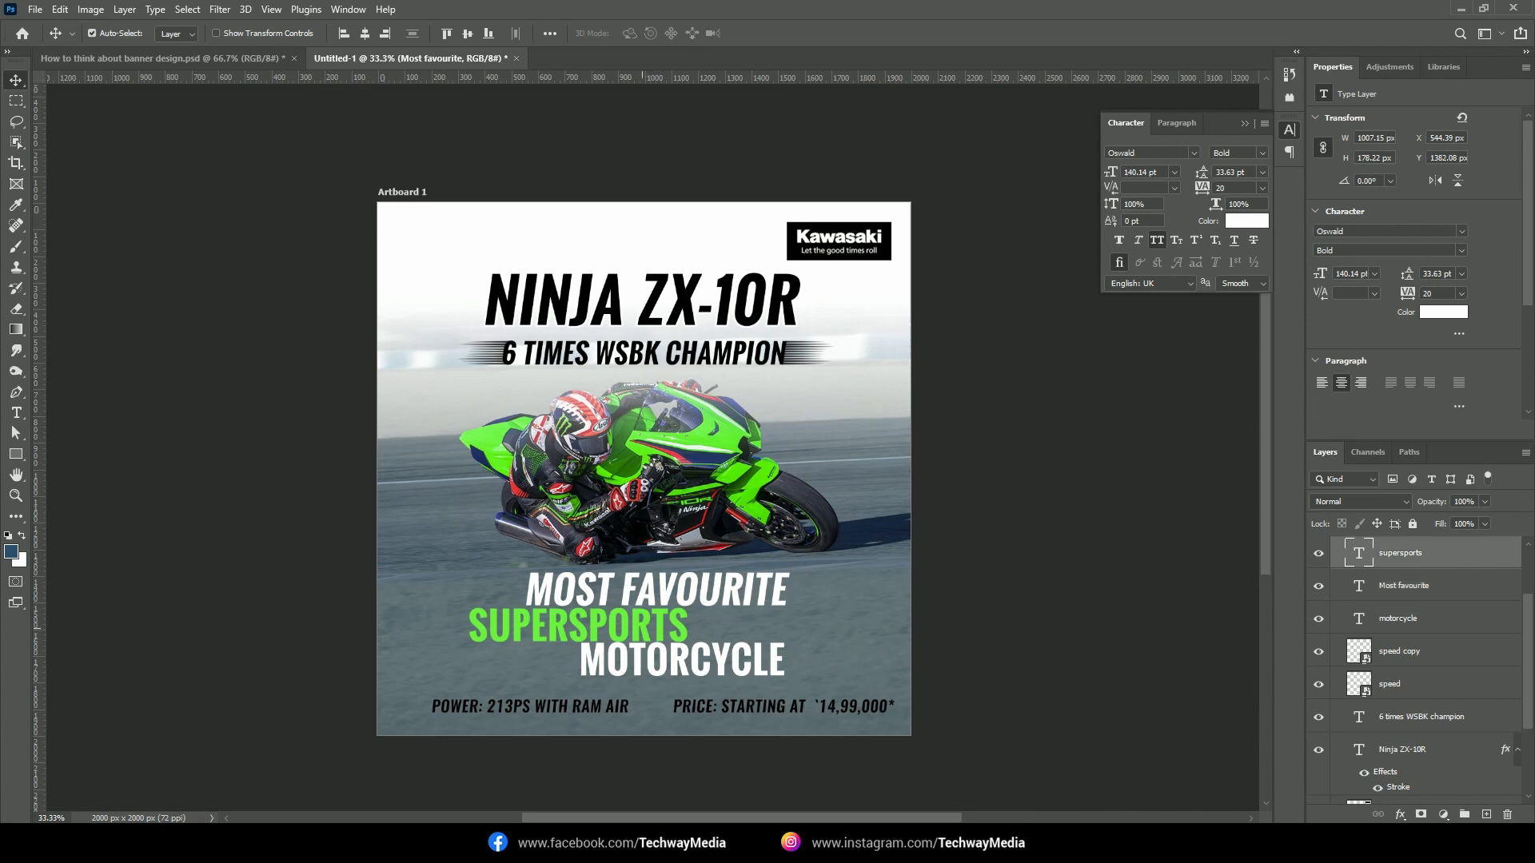
pyautogui.hotkey('shift', 'Right')
pyautogui.hotkey('shift', 'Right')
pyautogui.hotkey('shift', 'Right')
pyautogui.hotkey('shift', 'Right')
pyautogui.hotkey('shift', 'Right')
pyautogui.hotkey('shift', 'Right')
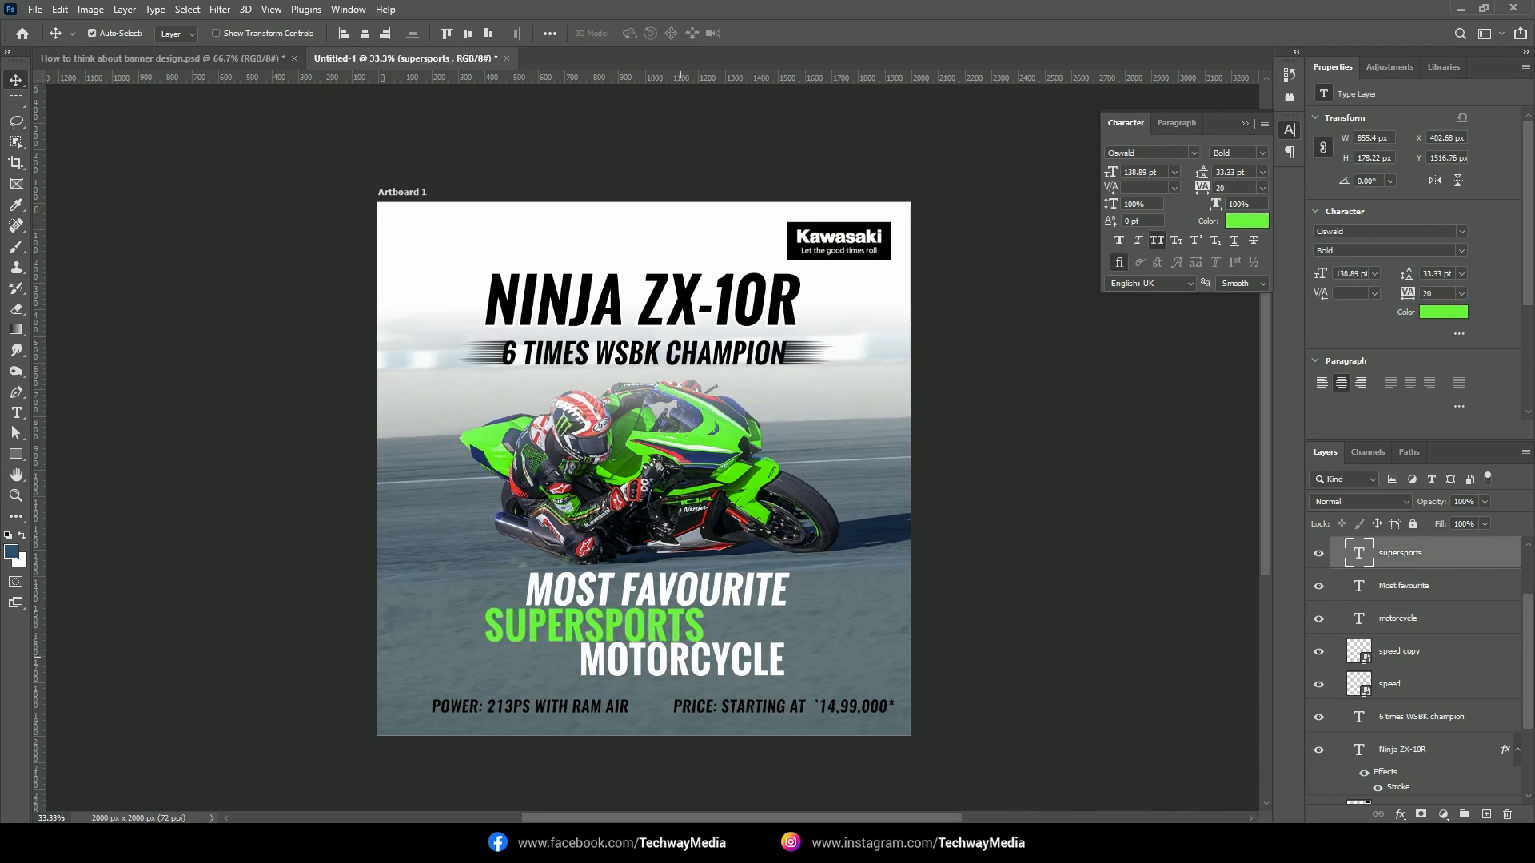
# Scale the MOTORCYCLE line down to about 608 x 140 px
pyautogui.click(682, 657)
pyautogui.hotkey('ctrl', 't')
pyautogui.moveTo(786, 686); pyautogui.dragTo(763, 672)
pyautogui.press('Return')
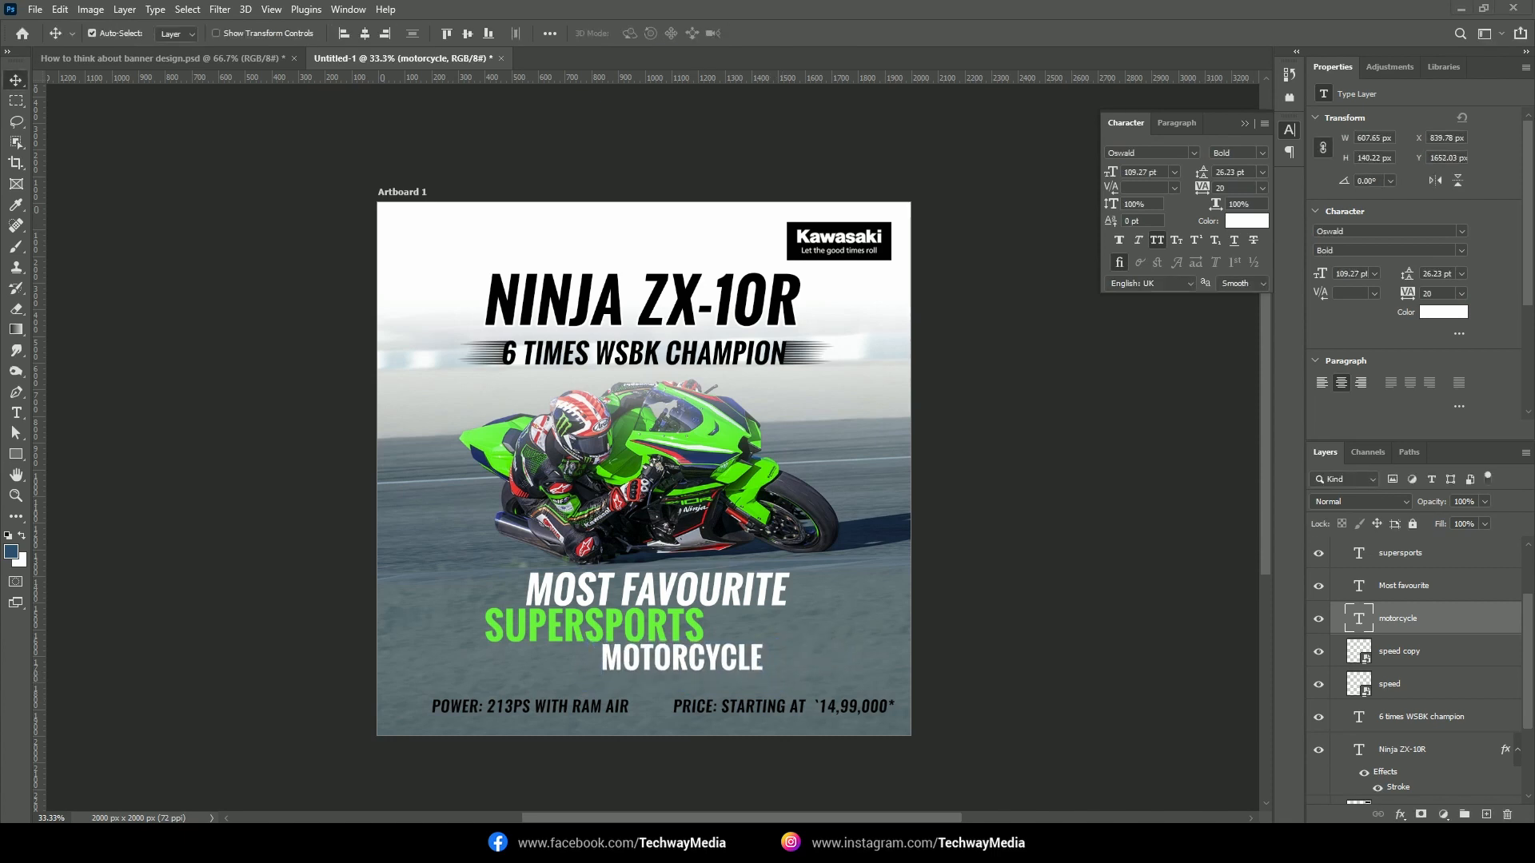
# Change the SUPERSPORTS font to Fira Sans ExtraBold and shift the line slightly left
pyautogui.keyDown('shift'); pyautogui.click(700, 634); pyautogui.keyUp('shift')
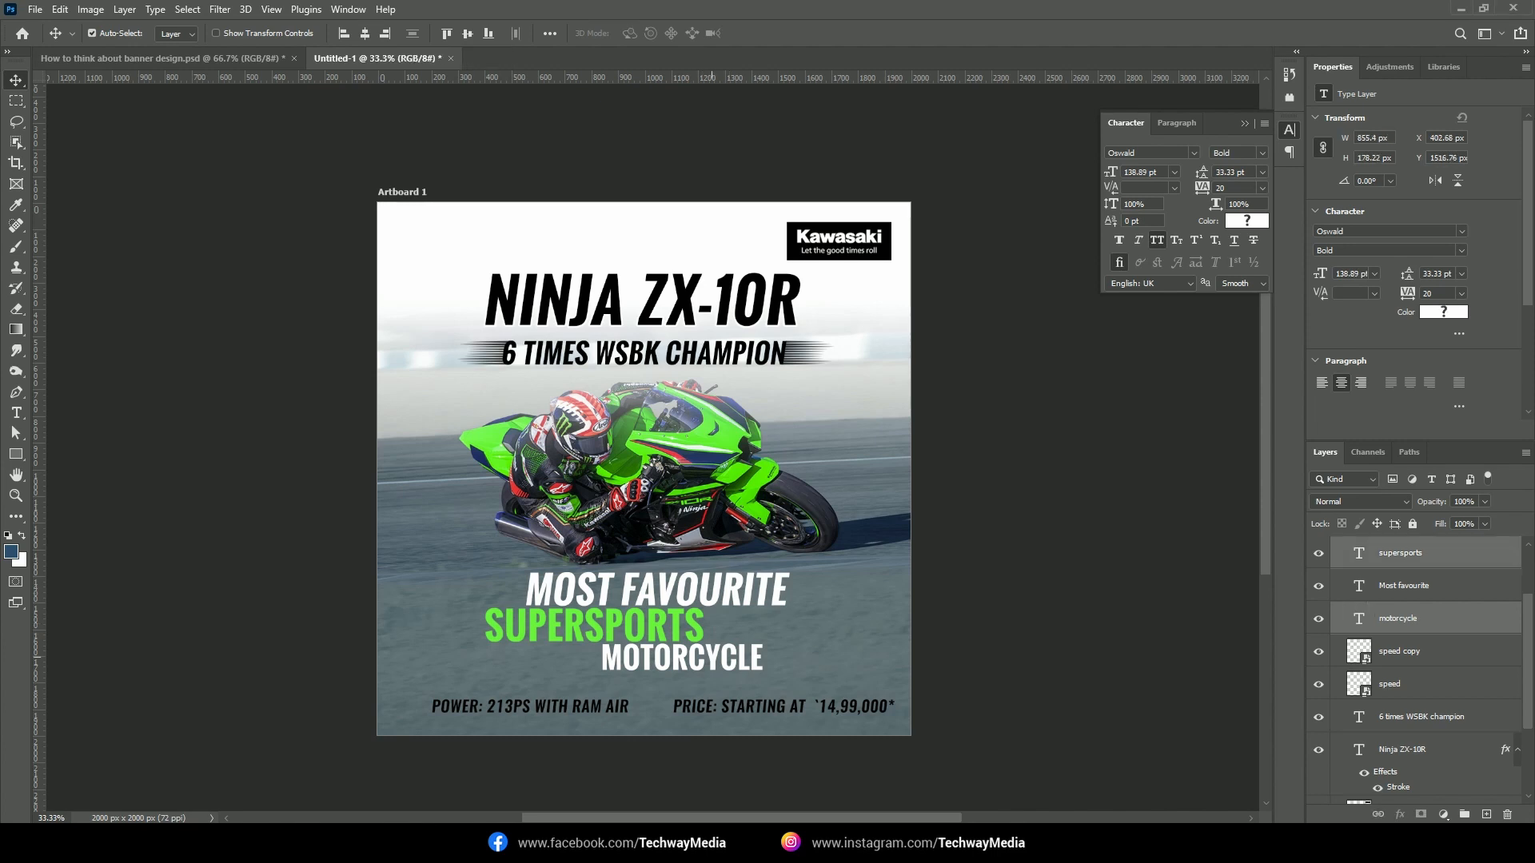
pyautogui.click(700, 632)
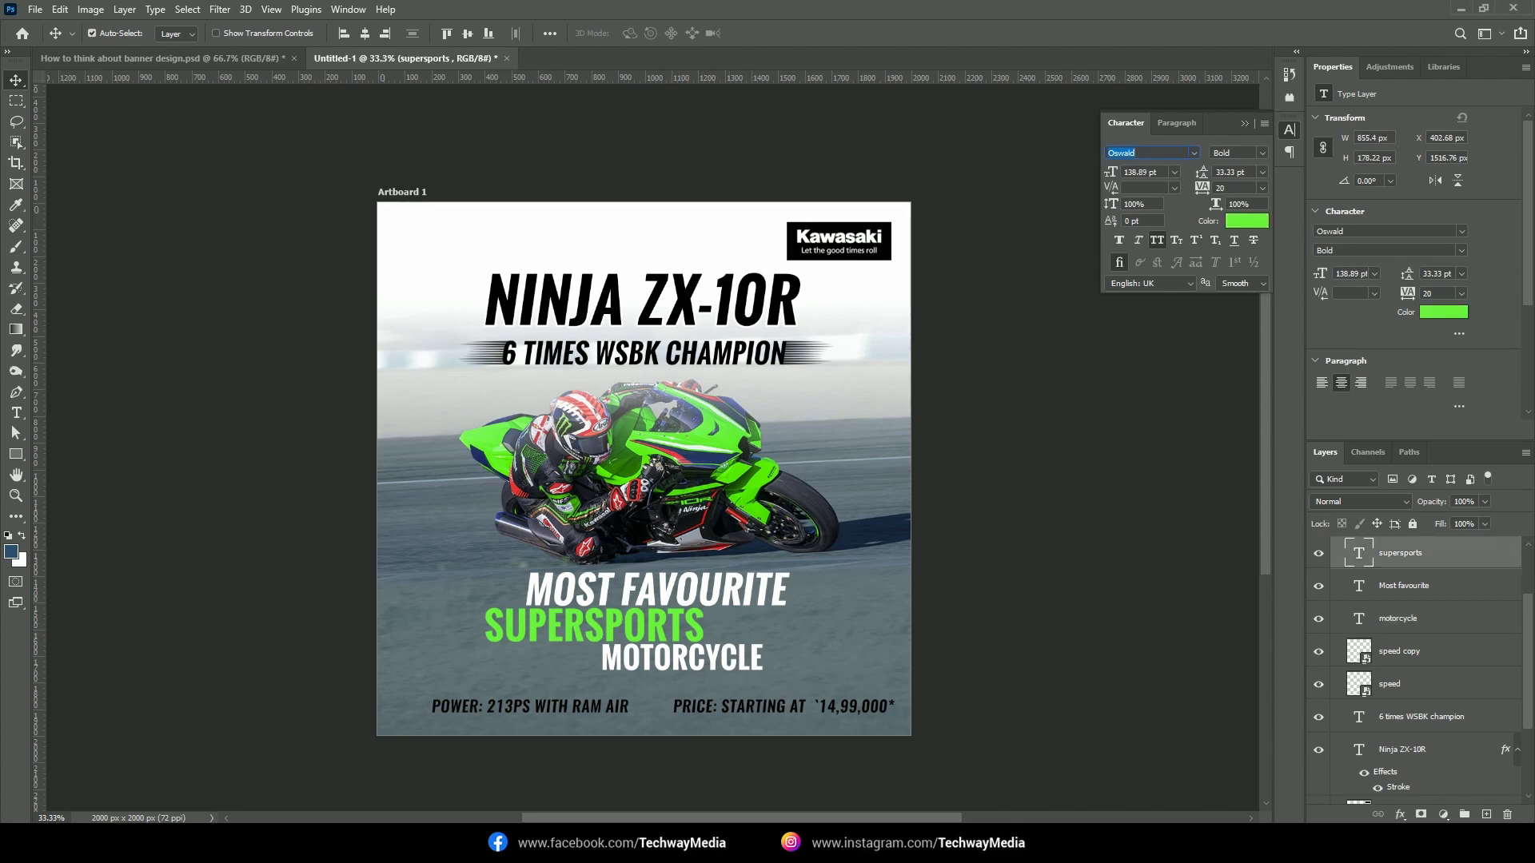
pyautogui.write('Fira Sans')
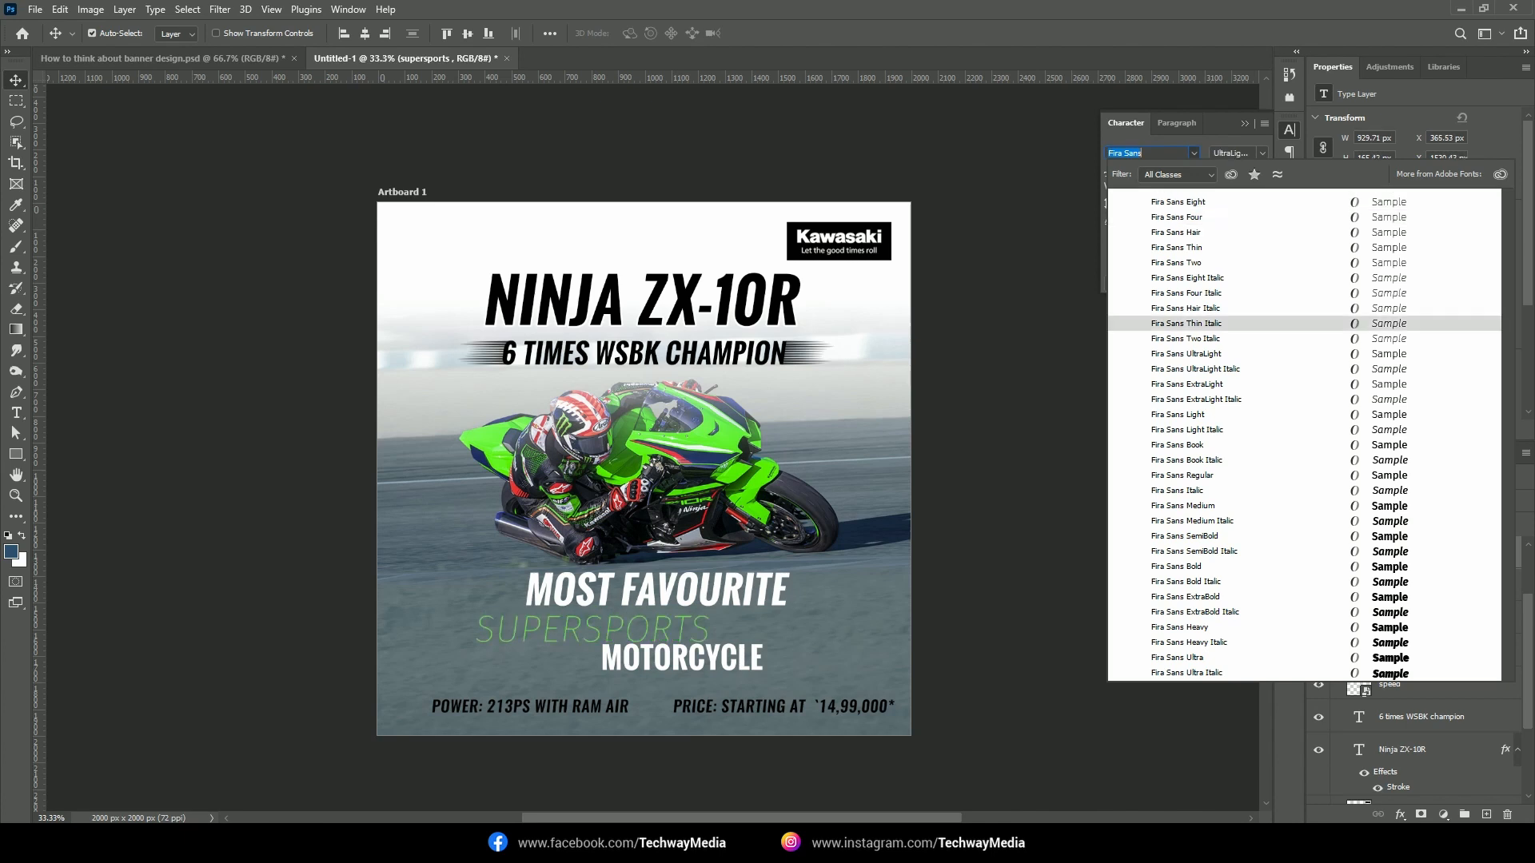
pyautogui.press('Down')
pyautogui.press('Down')
pyautogui.press('Down')
pyautogui.press('Down')
pyautogui.press('Down')
pyautogui.press('Down')
pyautogui.press('Down')
pyautogui.press('Down')
pyautogui.press('Down')
pyautogui.press('Down')
pyautogui.press('Down')
pyautogui.press('Down')
pyautogui.press('Down')
pyautogui.press('Down')
pyautogui.press('Down')
pyautogui.press('Down')
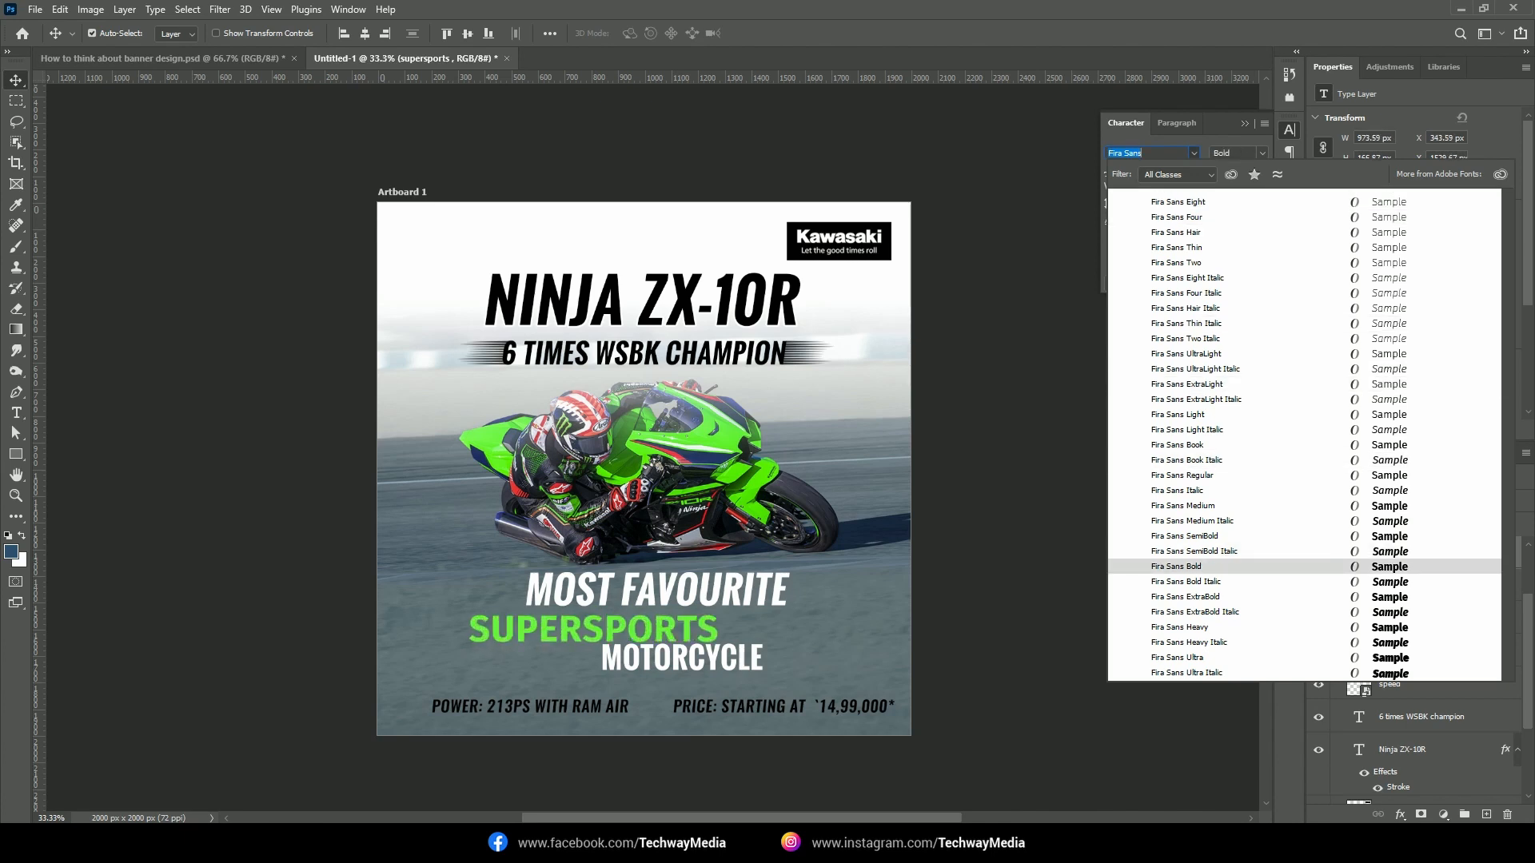
pyautogui.press('Down')
pyautogui.press('Down')
pyautogui.press('Down')
pyautogui.press('Down')
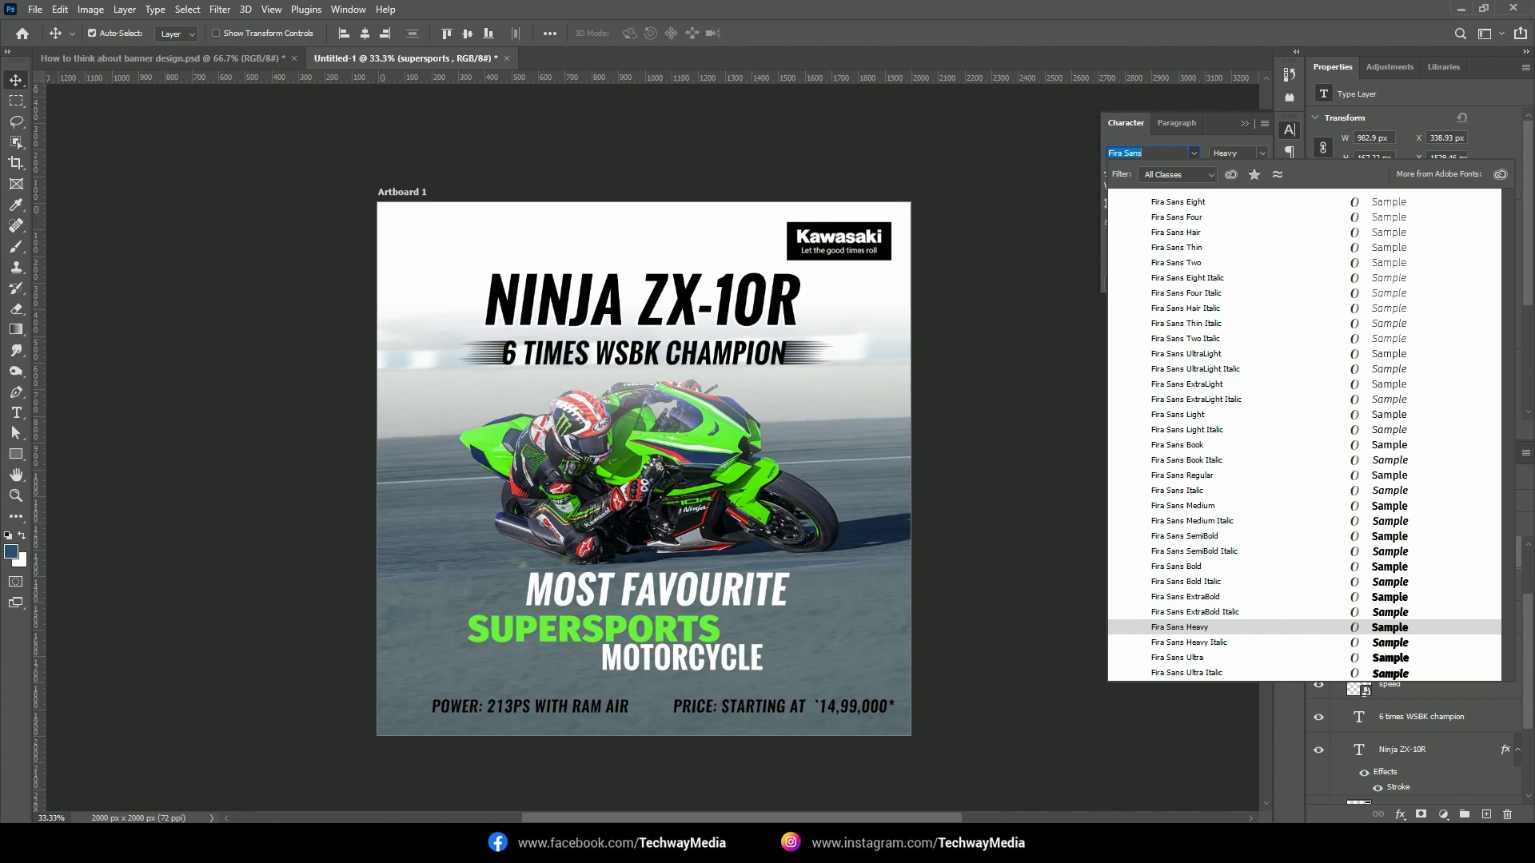
pyautogui.press('Up')
pyautogui.press('Up')
pyautogui.press('Return')
pyautogui.moveTo(694, 622); pyautogui.dragTo(683, 624)
# Change MOST FAVOURITE and MOTORCYCLE to Fira Sans ExtraBold and shift MOST FAVOURITE slightly left and up
pyautogui.click(680, 592)
pyautogui.keyDown('shift'); pyautogui.click(681, 659); pyautogui.keyUp('shift')
pyautogui.click(1149, 153)
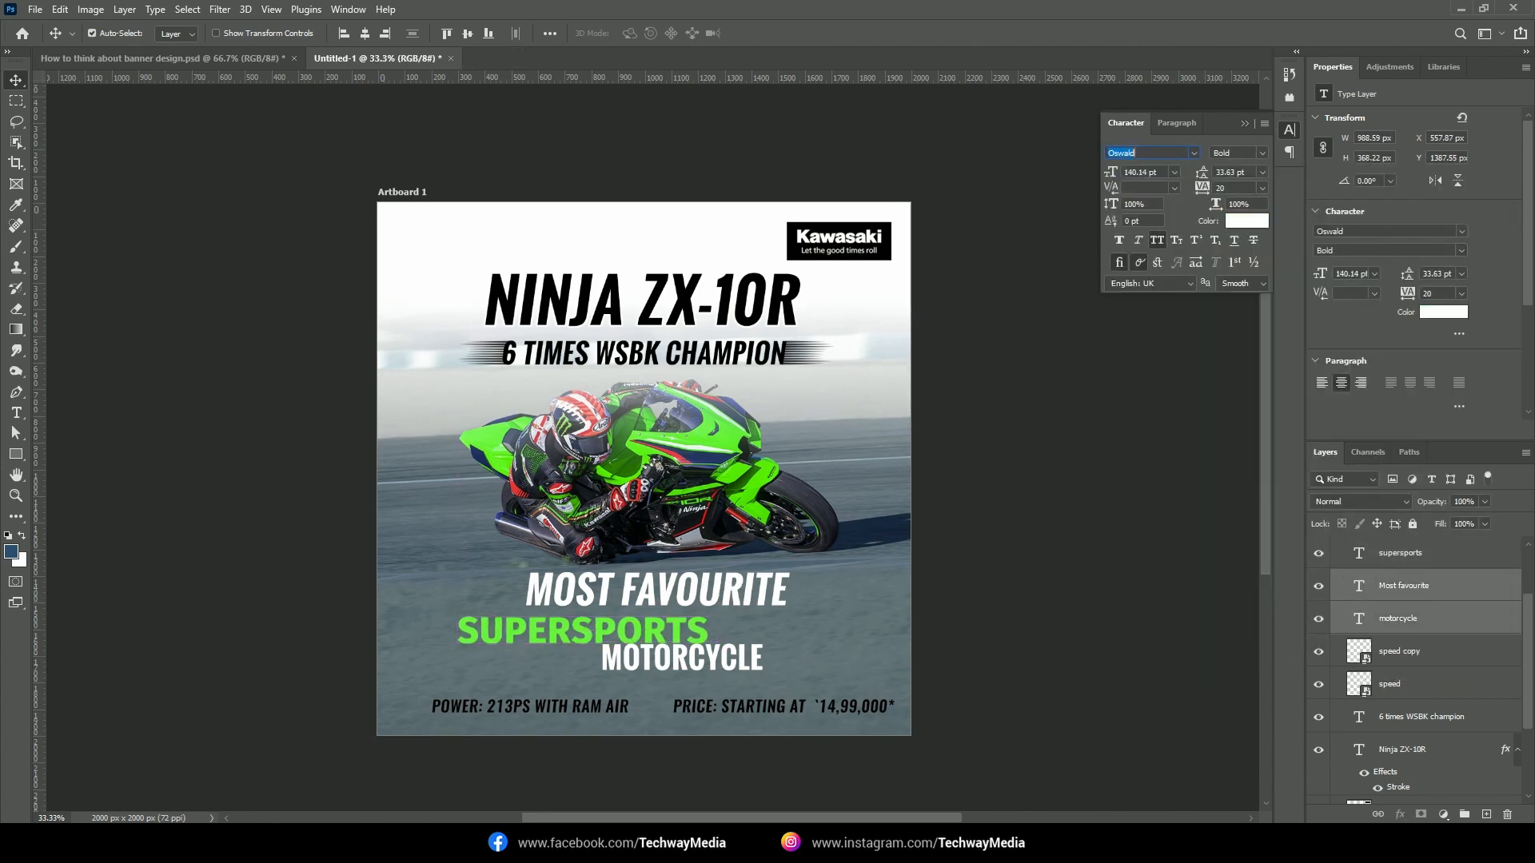
pyautogui.click(1194, 153)
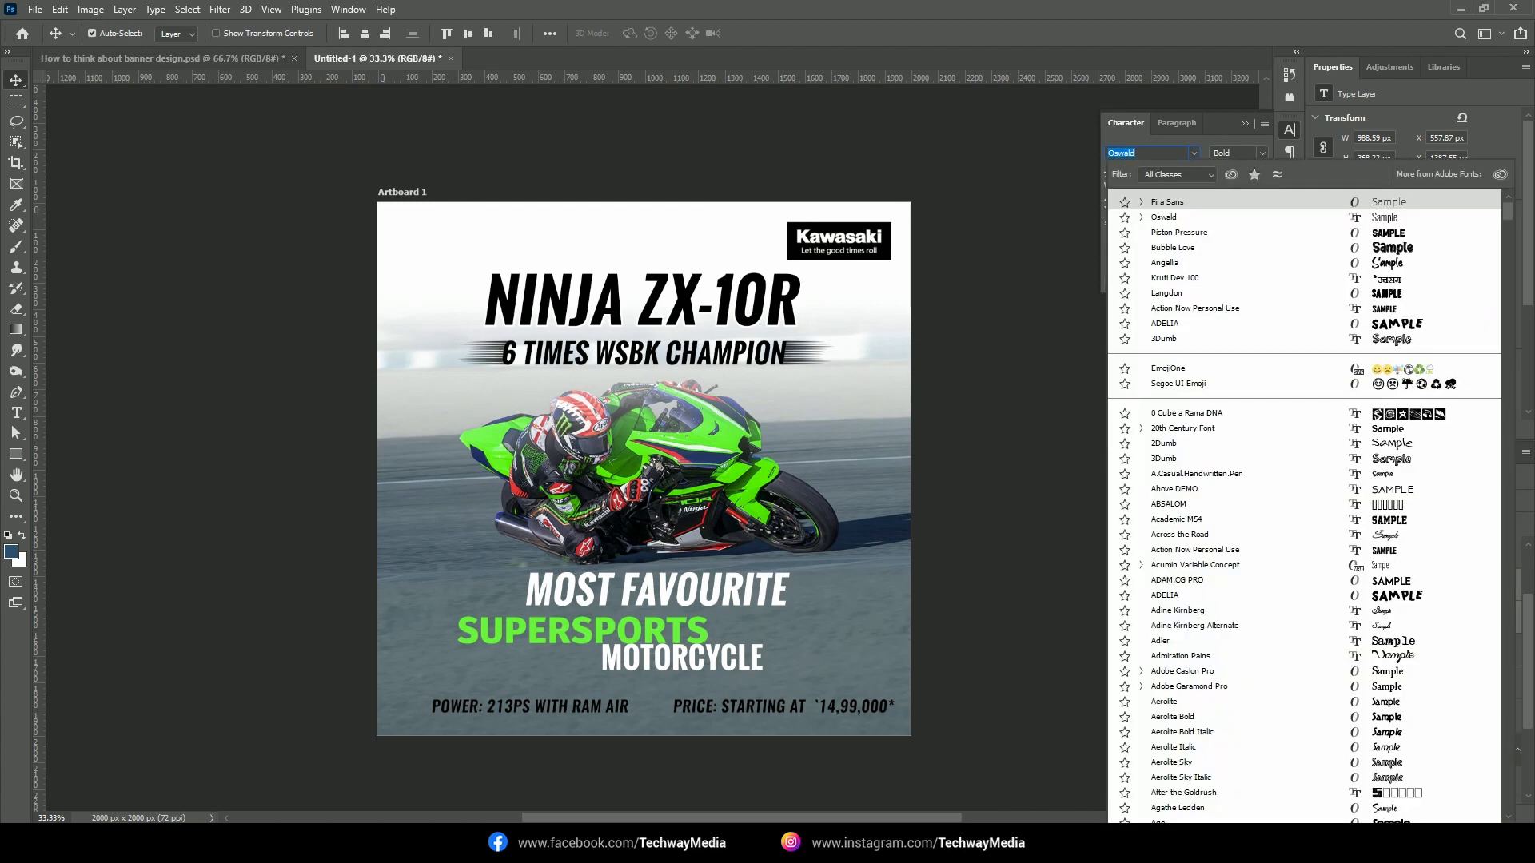
pyautogui.press('Return')
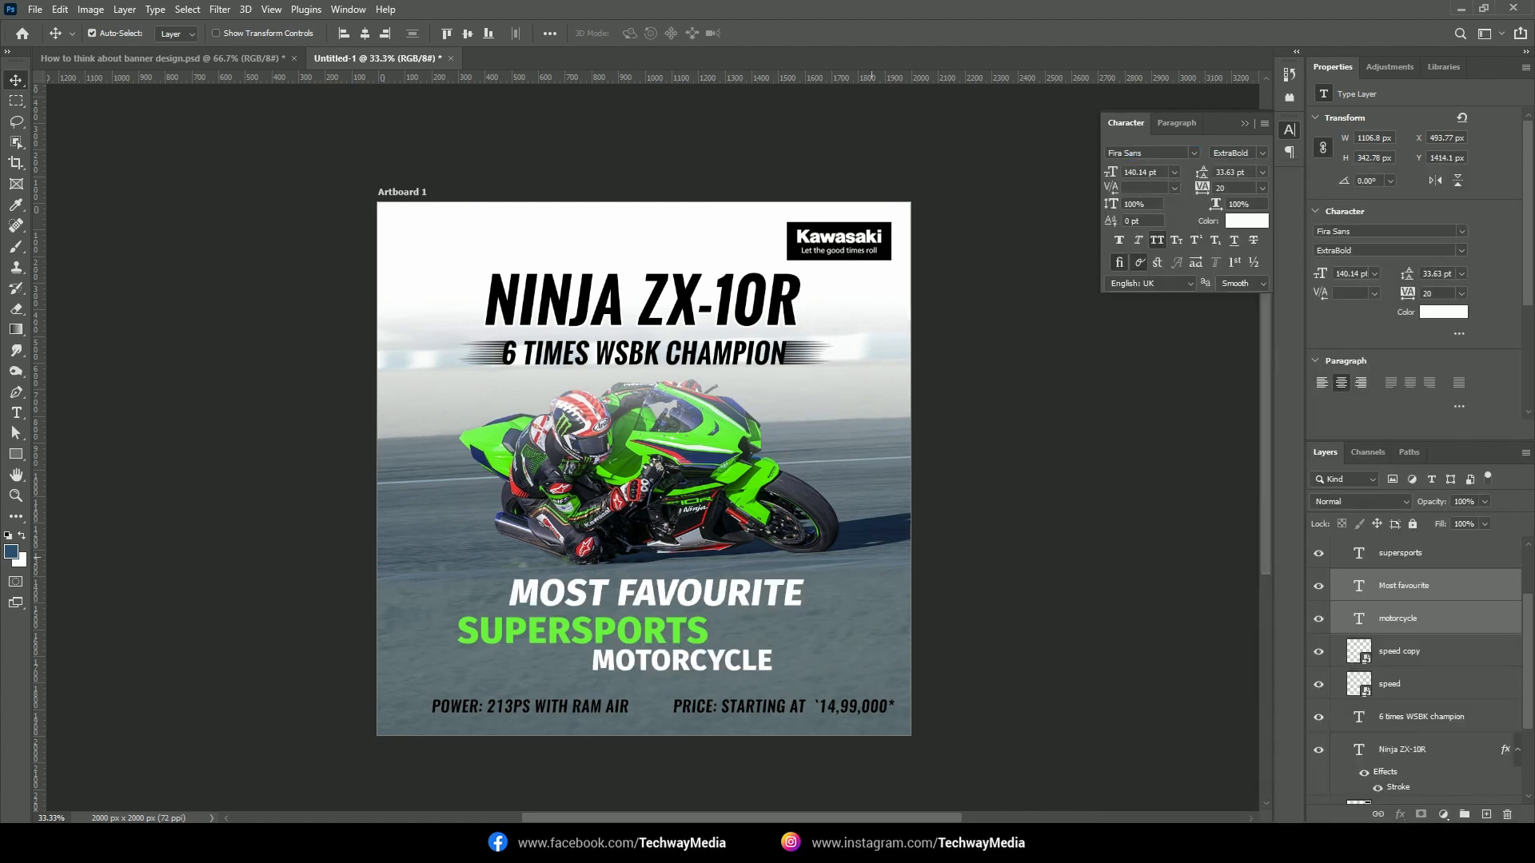
pyautogui.click(969, 551)
pyautogui.click(697, 590)
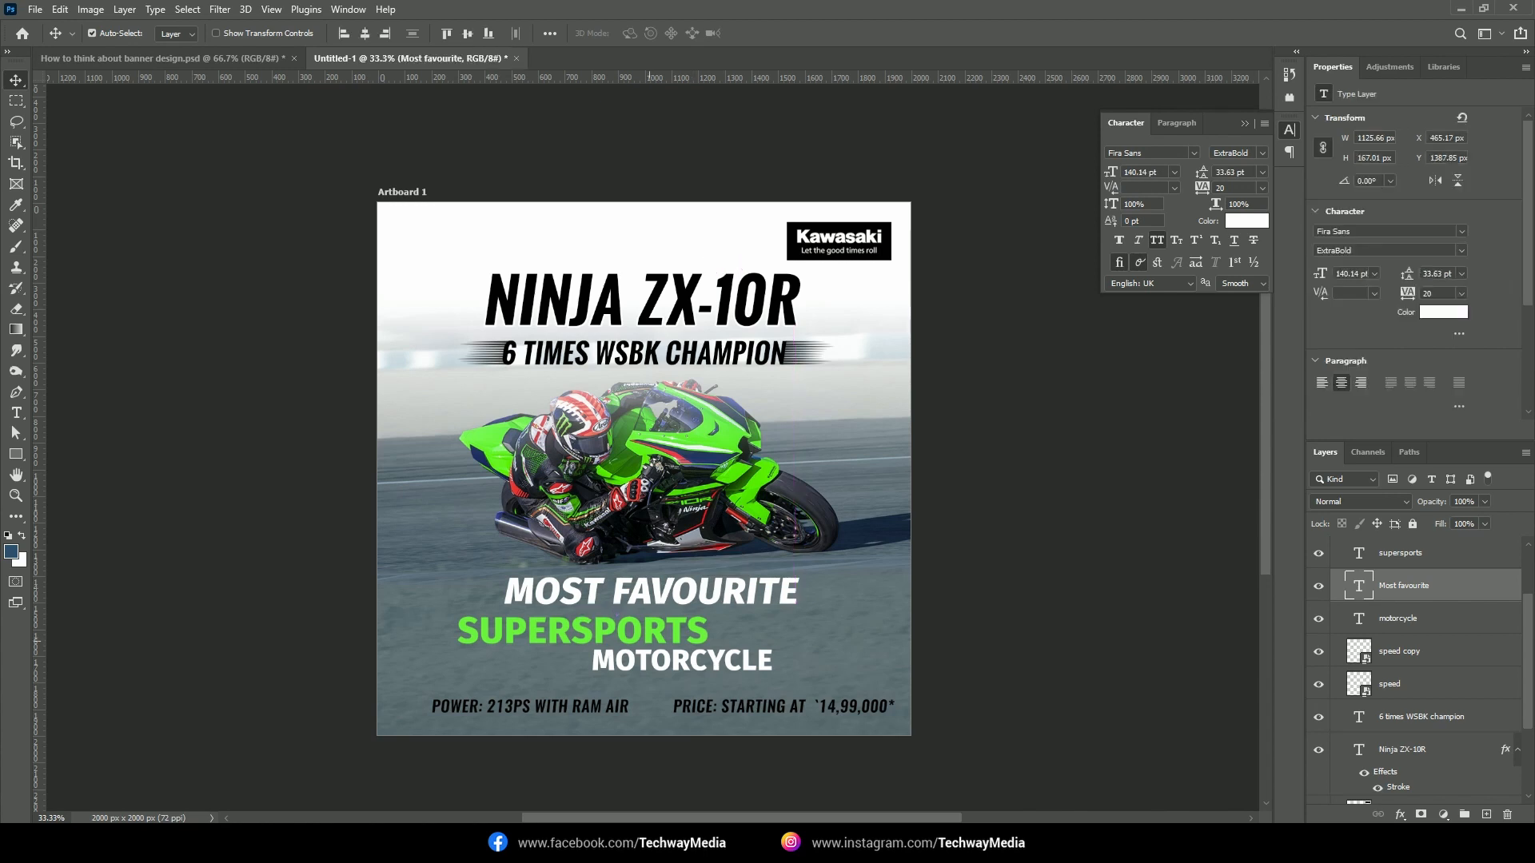
# Enlarge the SUPERSPORTS line to about 1102 x 188 px
pyautogui.click(675, 632)
pyautogui.hotkey('ctrl', 't')
pyautogui.moveTo(716, 652); pyautogui.dragTo(737, 658)
pyautogui.press('Return')
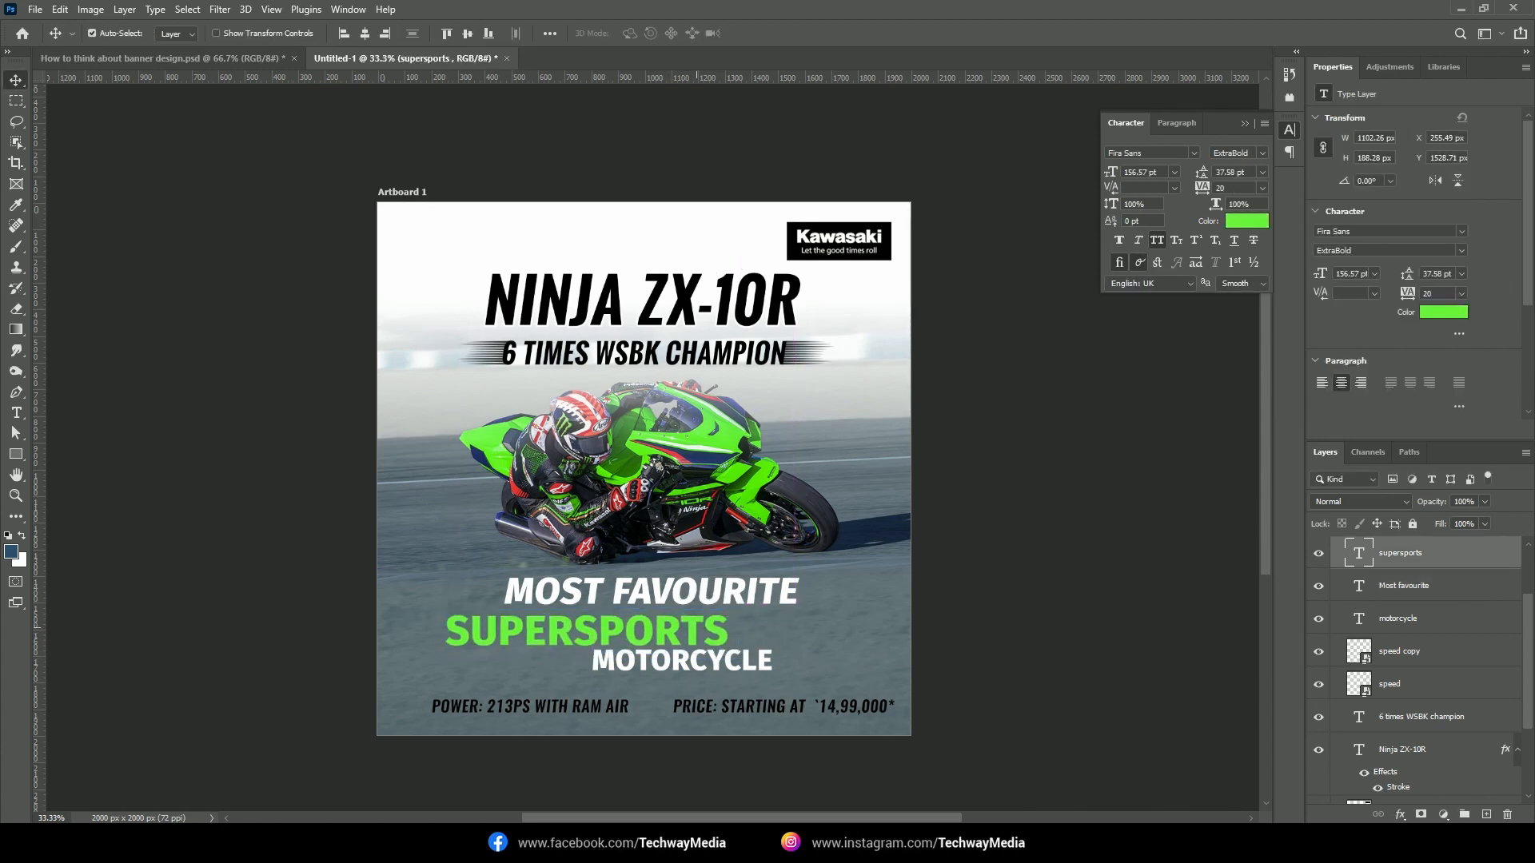
# Set the letter tracking of all three tagline lines to 0
pyautogui.keyDown('shift'); pyautogui.click(696, 594); pyautogui.keyUp('shift')
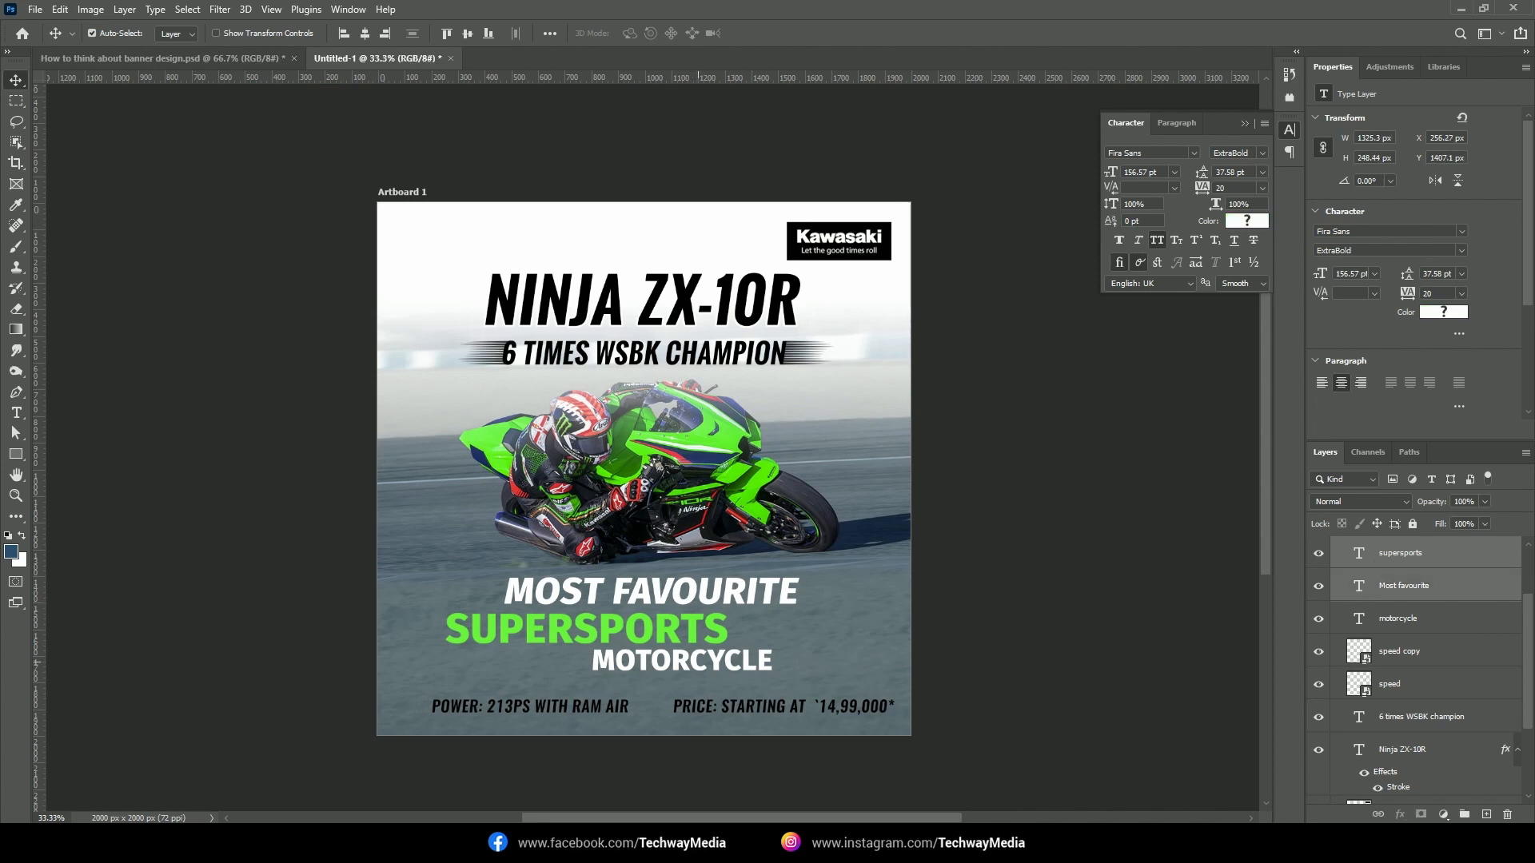
pyautogui.keyDown('shift'); pyautogui.click(694, 661); pyautogui.keyUp('shift')
pyautogui.write('0')
pyautogui.press('Return')
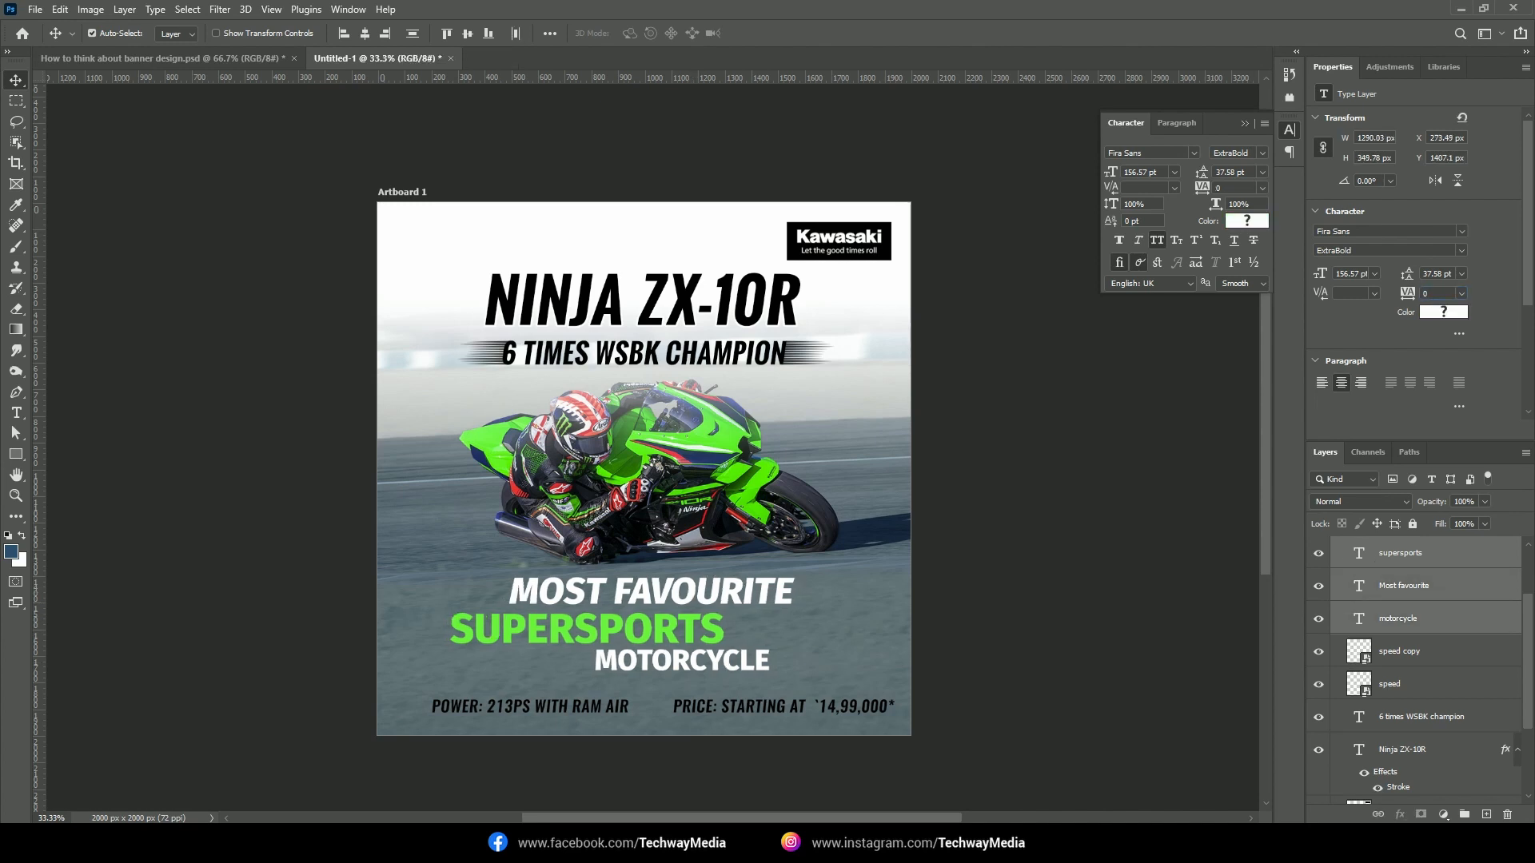
pyautogui.click(991, 595)
# Skew the SUPERSPORTS line horizontally by about -8.2° and shift it right to about X 293 px
pyautogui.click(607, 619)
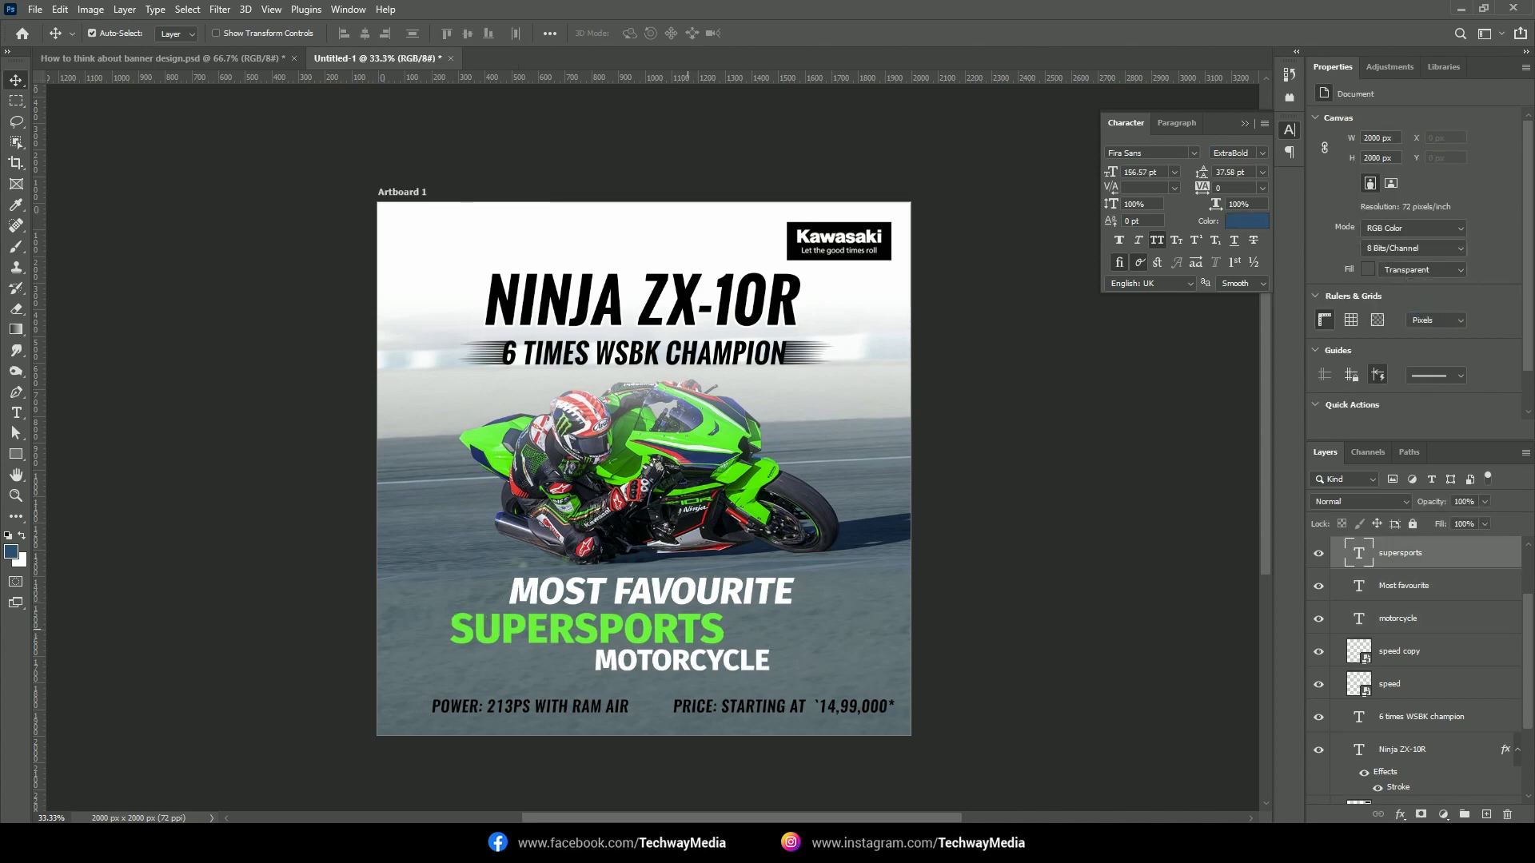
pyautogui.hotkey('ctrl', 't')
pyautogui.moveTo(594, 608); pyautogui.dragTo(600, 608)
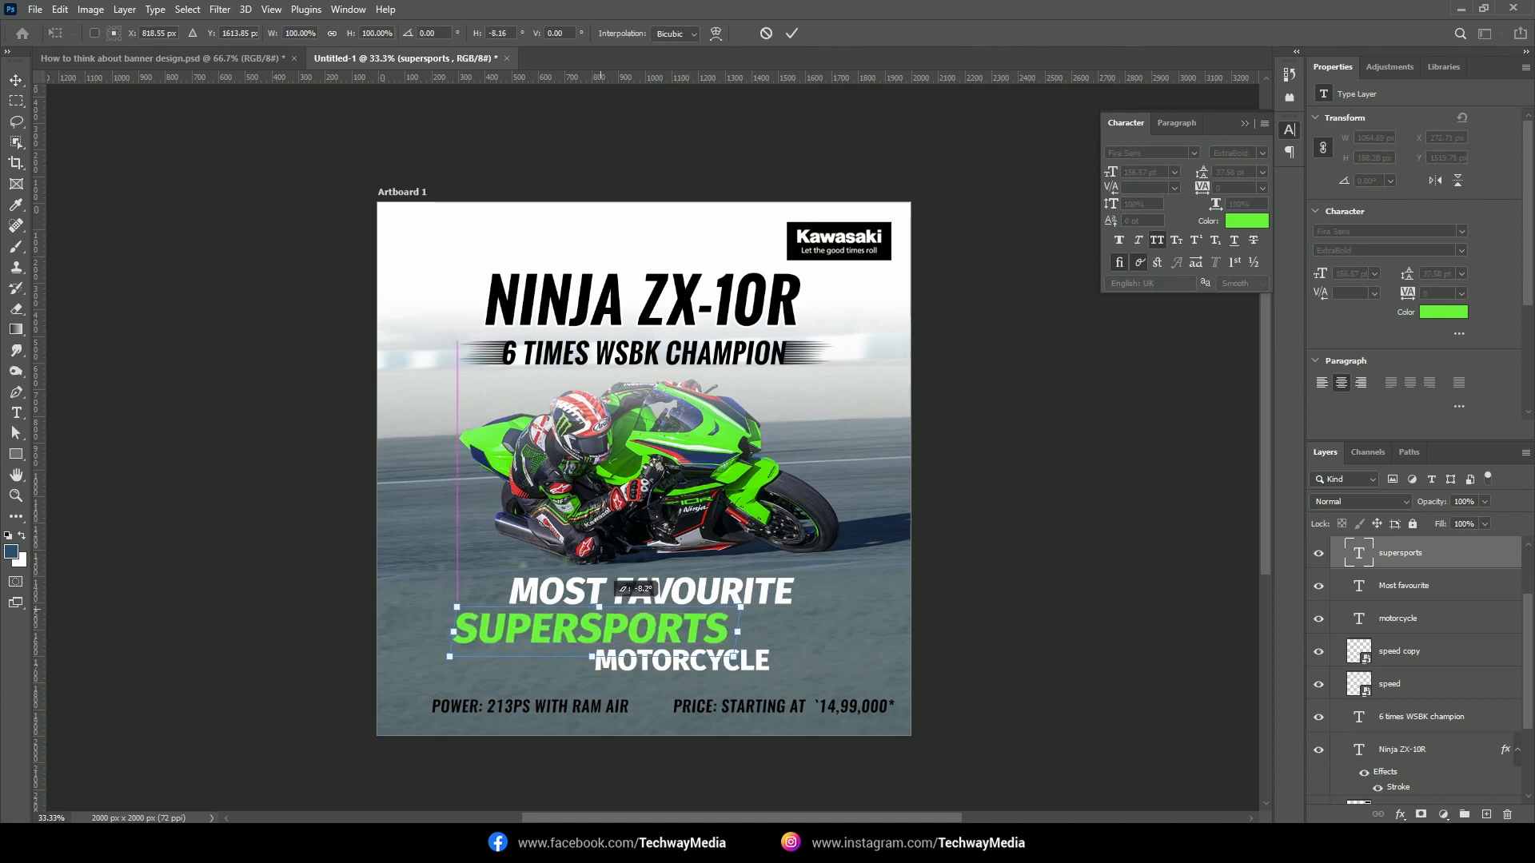
pyautogui.press('Return')
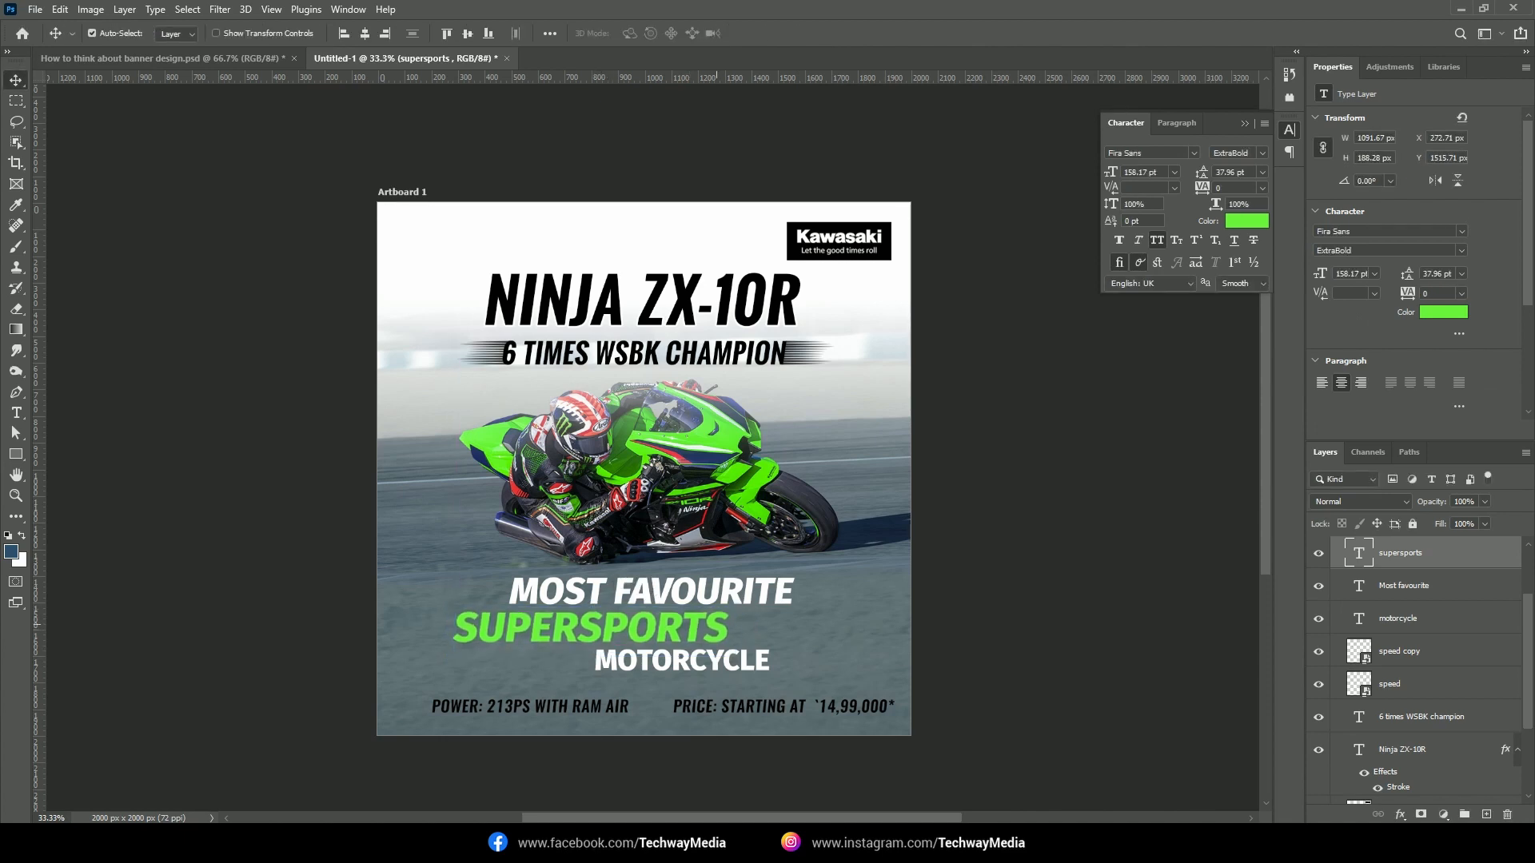
pyautogui.hotkey('shift', 'Right')
pyautogui.hotkey('shift', 'Right')
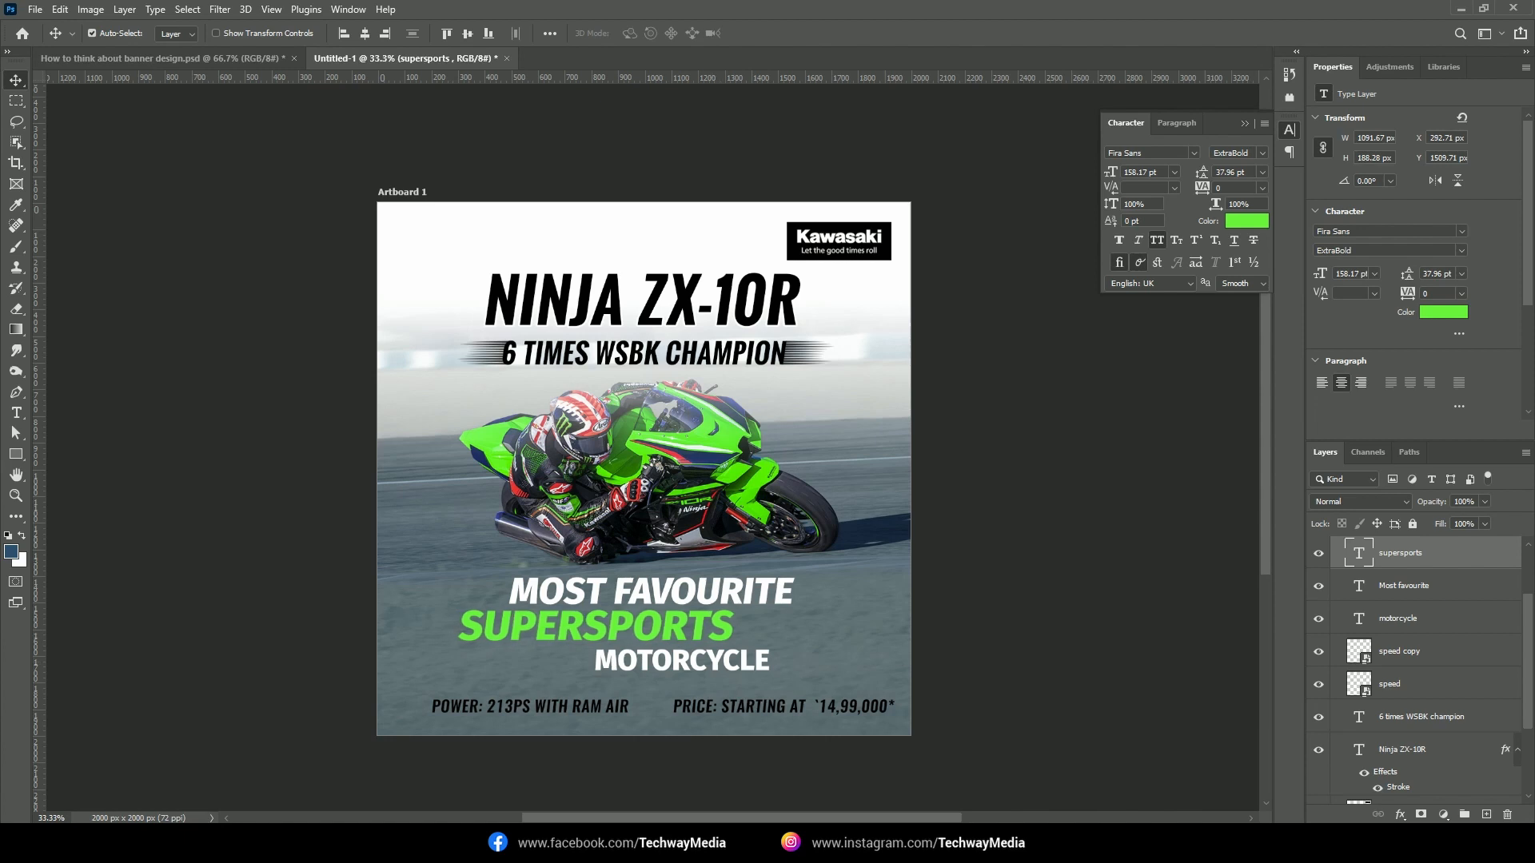
# Enlarge the SUPERSPORTS line to about 1250 x 216 px and reposition it at about X 273 px, Y 1501 px
pyautogui.hotkey('ctrl', 't')
pyautogui.moveTo(747, 657); pyautogui.dragTo(768, 662)
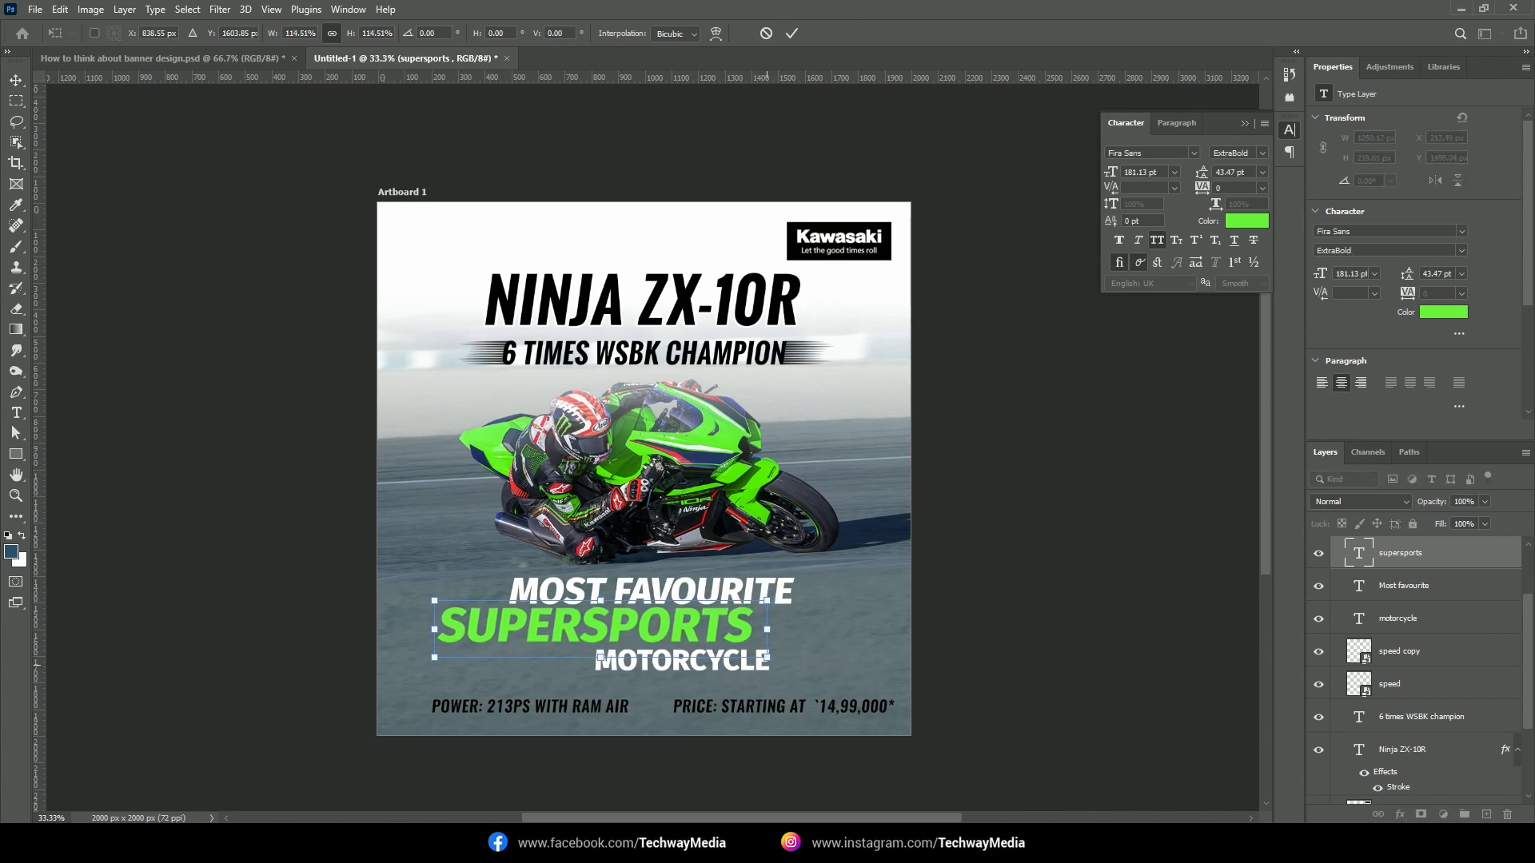
pyautogui.press('Return')
pyautogui.hotkey('shift', 'Right')
pyautogui.hotkey('shift', 'Right')
pyautogui.hotkey('shift', 'Right')
pyautogui.hotkey('shift', 'Right')
pyautogui.hotkey('shift', 'Right')
pyautogui.press('Down')
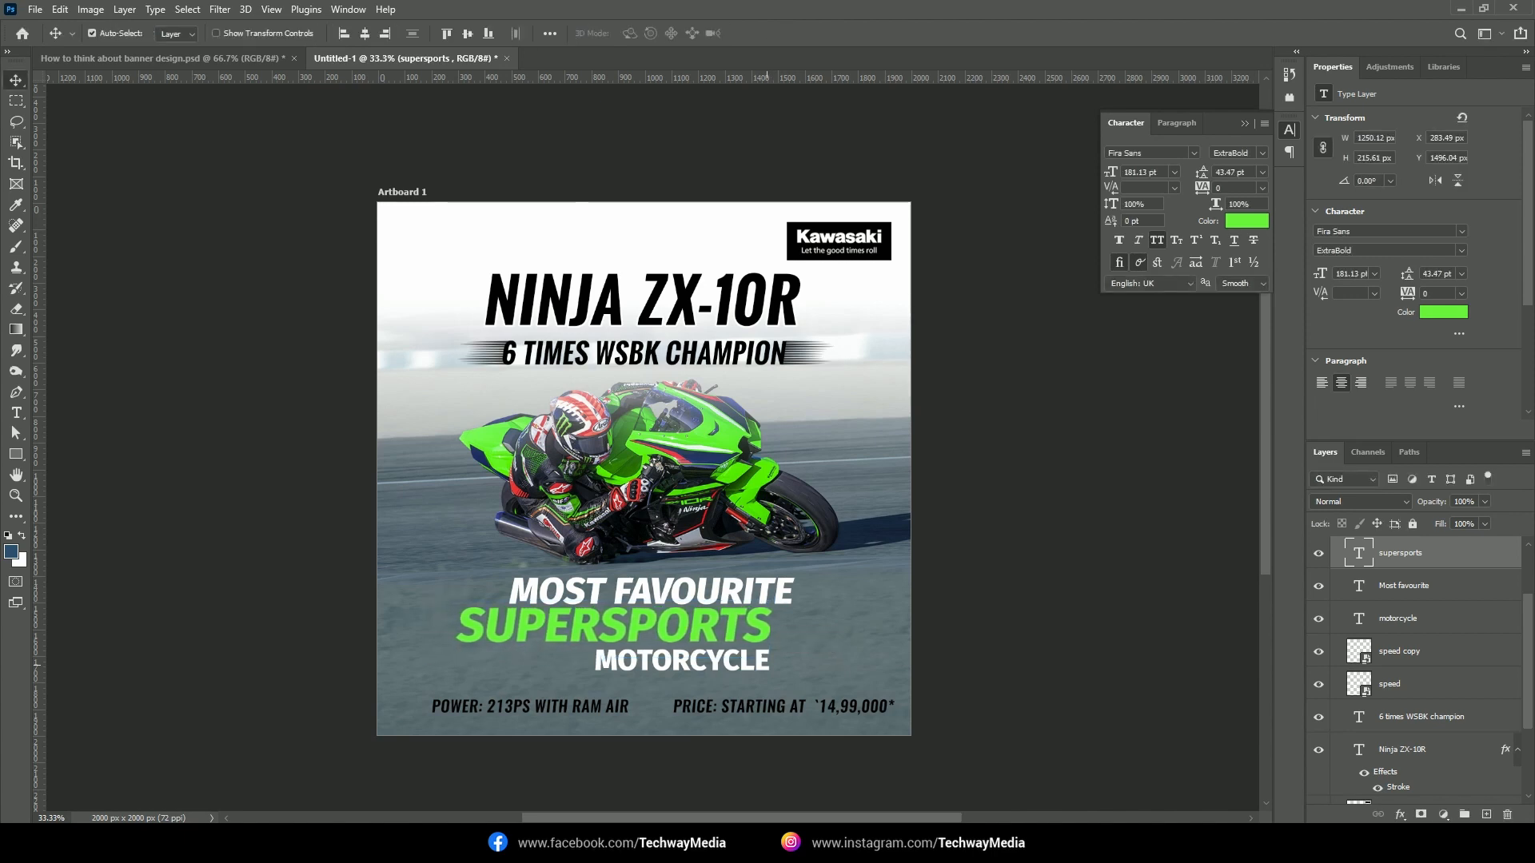
pyautogui.hotkey('shift', 'Right')
pyautogui.press('Down')
pyautogui.press('Down')
pyautogui.press('Down')
pyautogui.press('Down')
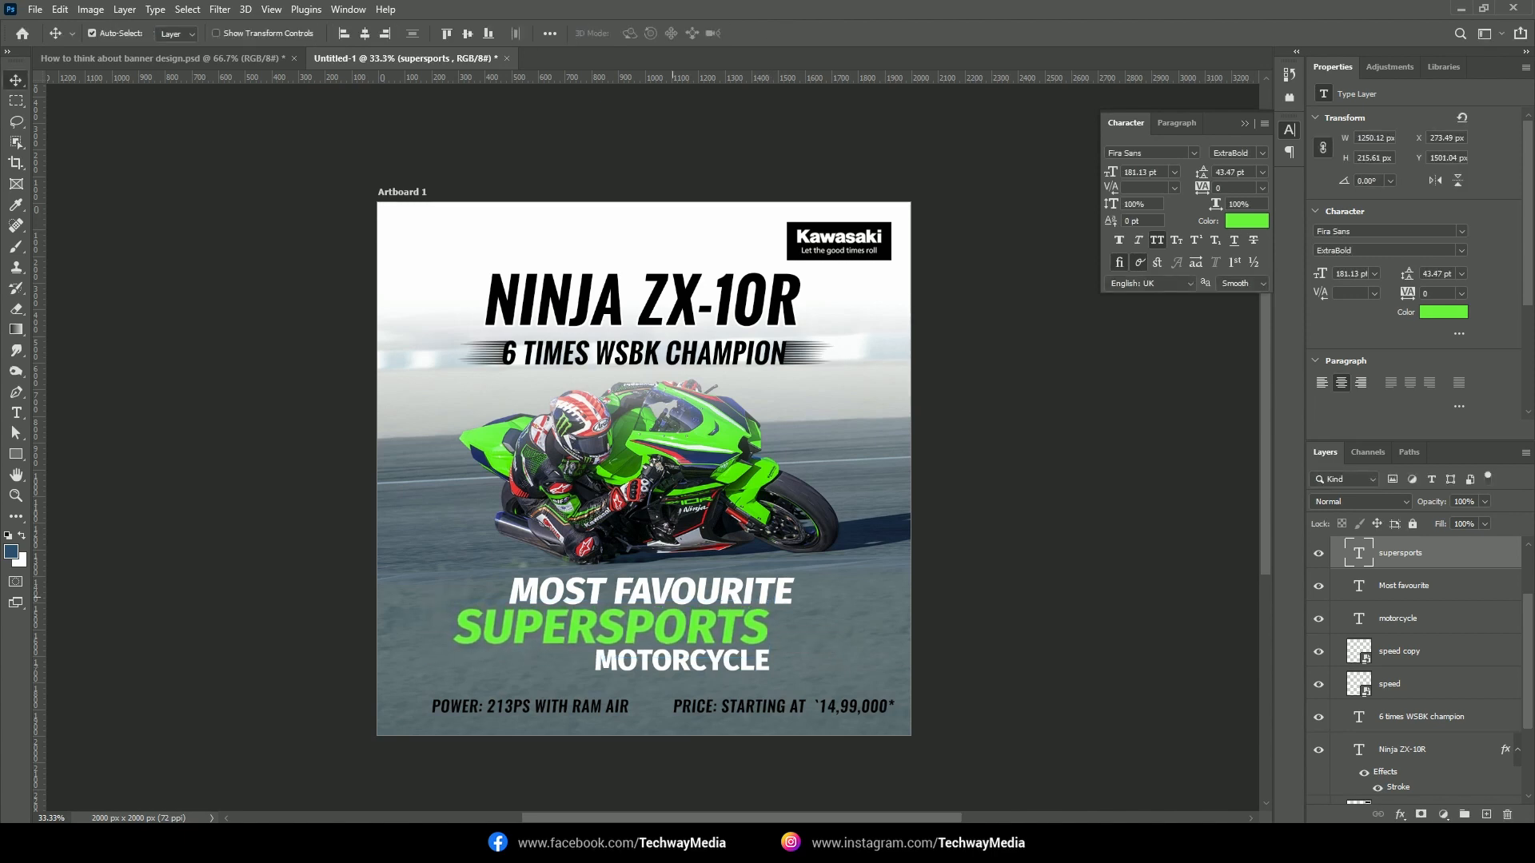
# Move MOST FAVOURITE right to about X 520 px and raise SUPERSPORTS slightly to about Y 1499 px
pyautogui.moveTo(707, 553); pyautogui.dragTo(705, 594)
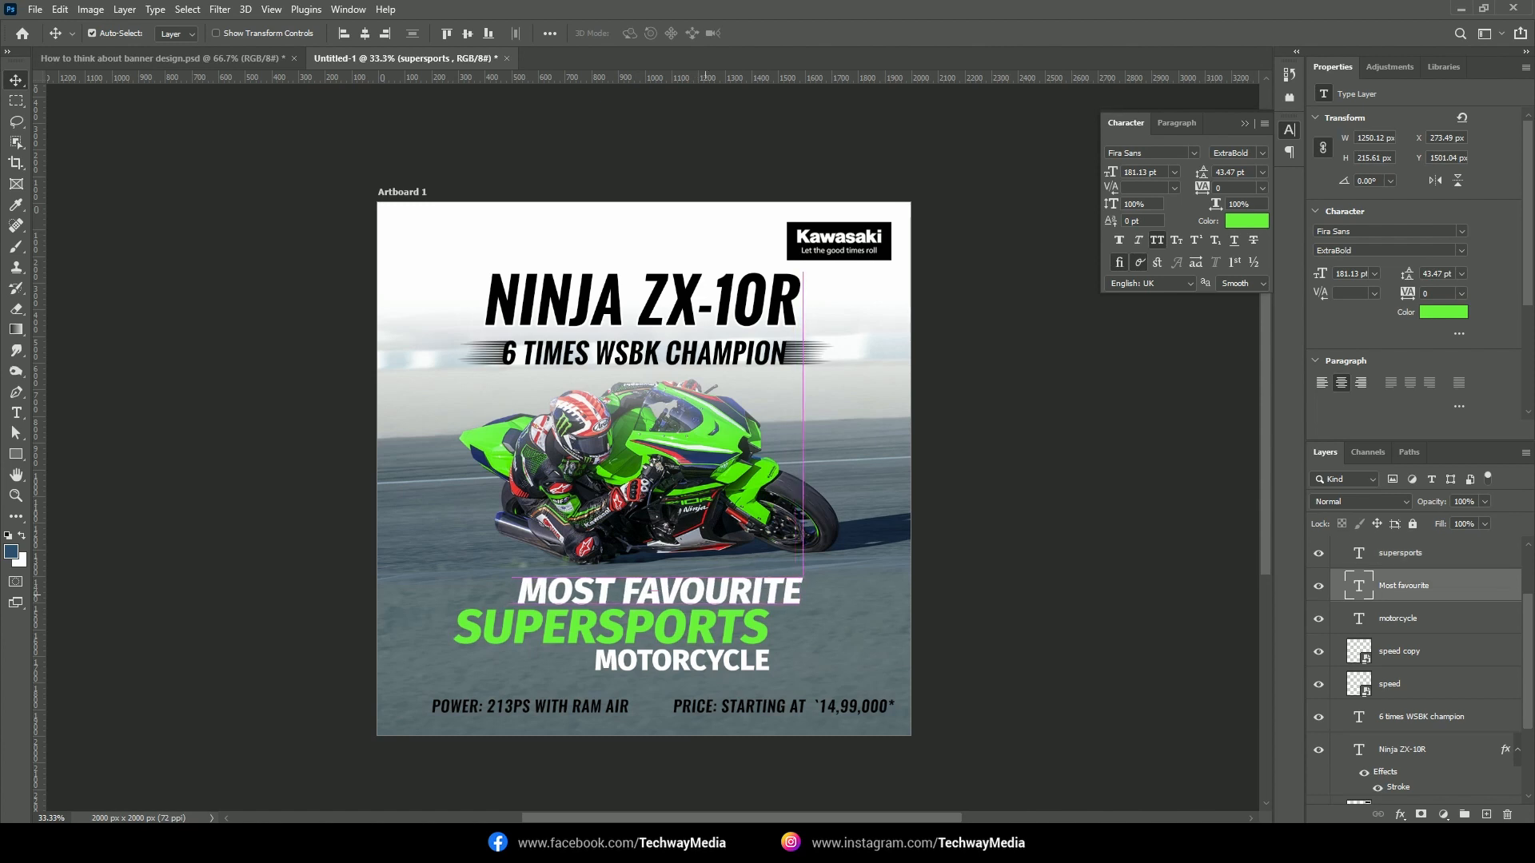
pyautogui.press('Right')
pyautogui.press('Right')
pyautogui.press('Right')
pyautogui.press('Right')
pyautogui.press('Right')
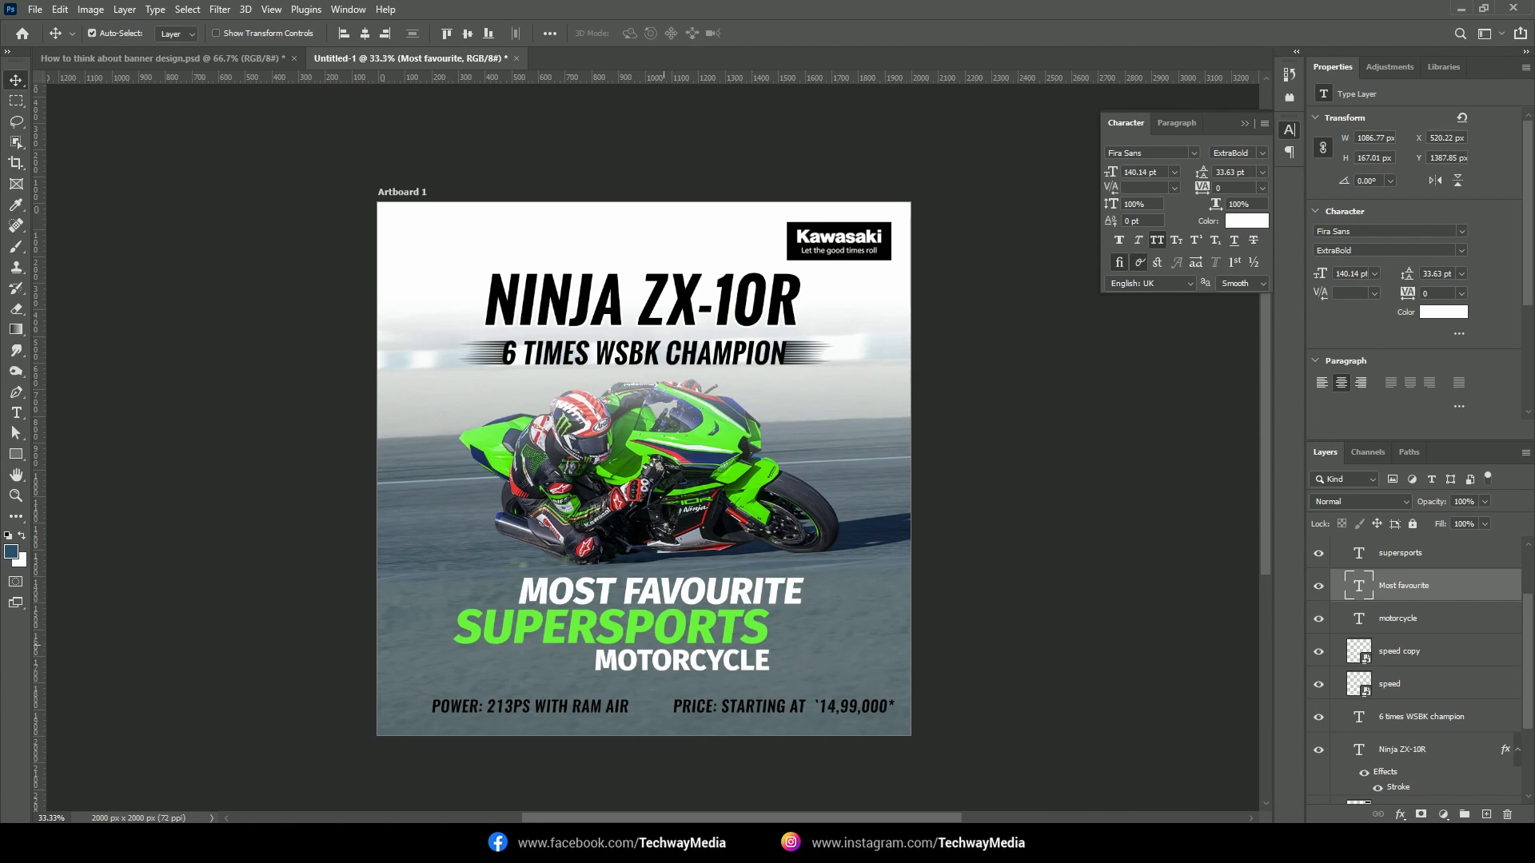
pyautogui.click(671, 638)
pyautogui.press('Up')
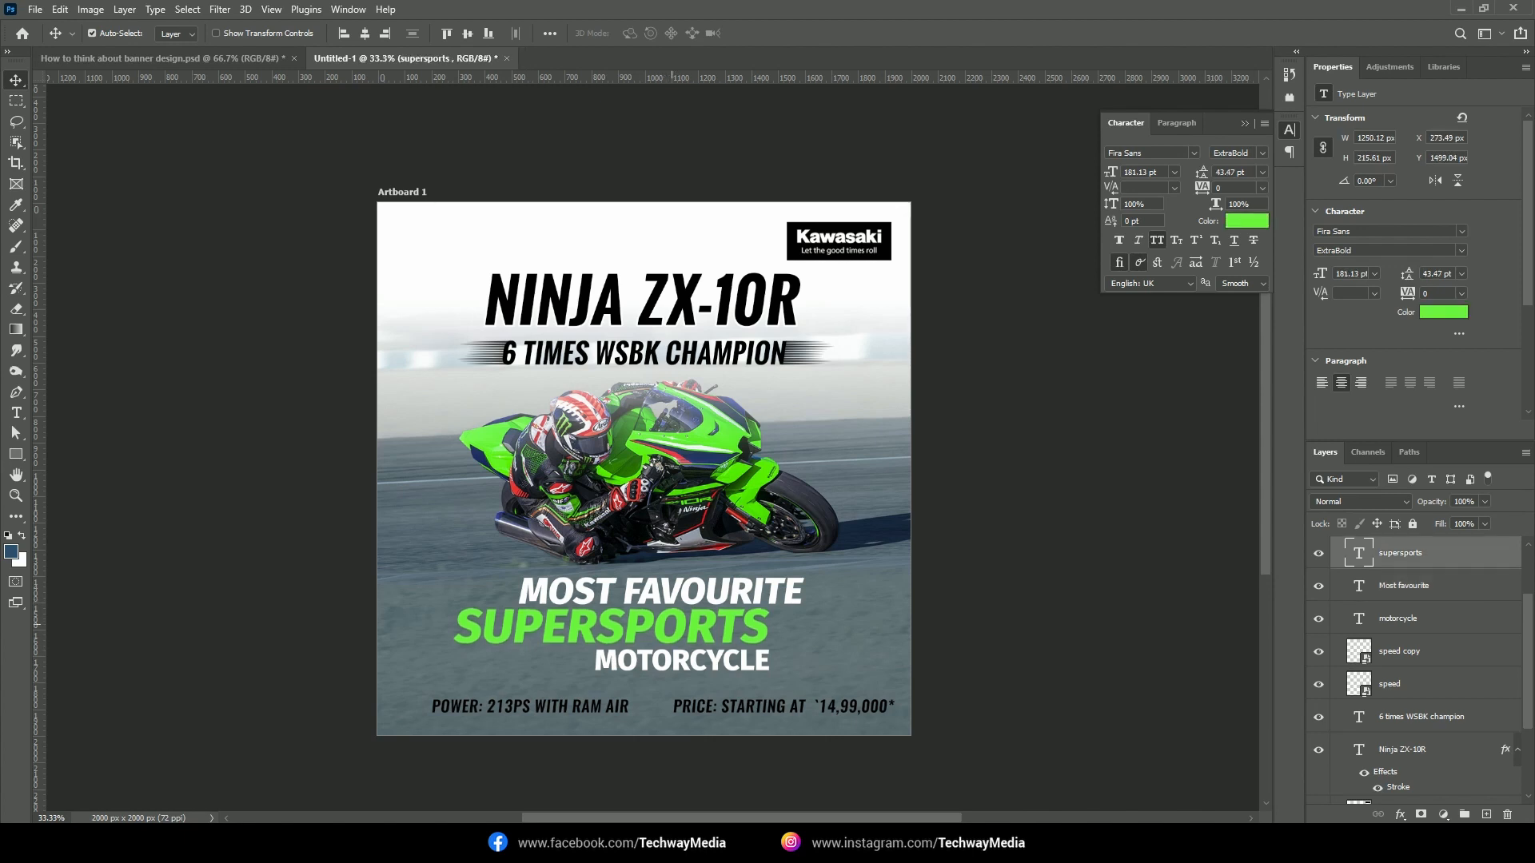
# Nudge the three tagline lines vertically to even their spacing, placing MOTORCYCLE at about Y 1651 px and SUPERSPORTS at about Y 1502 px
pyautogui.click(670, 593)
pyautogui.press('Down')
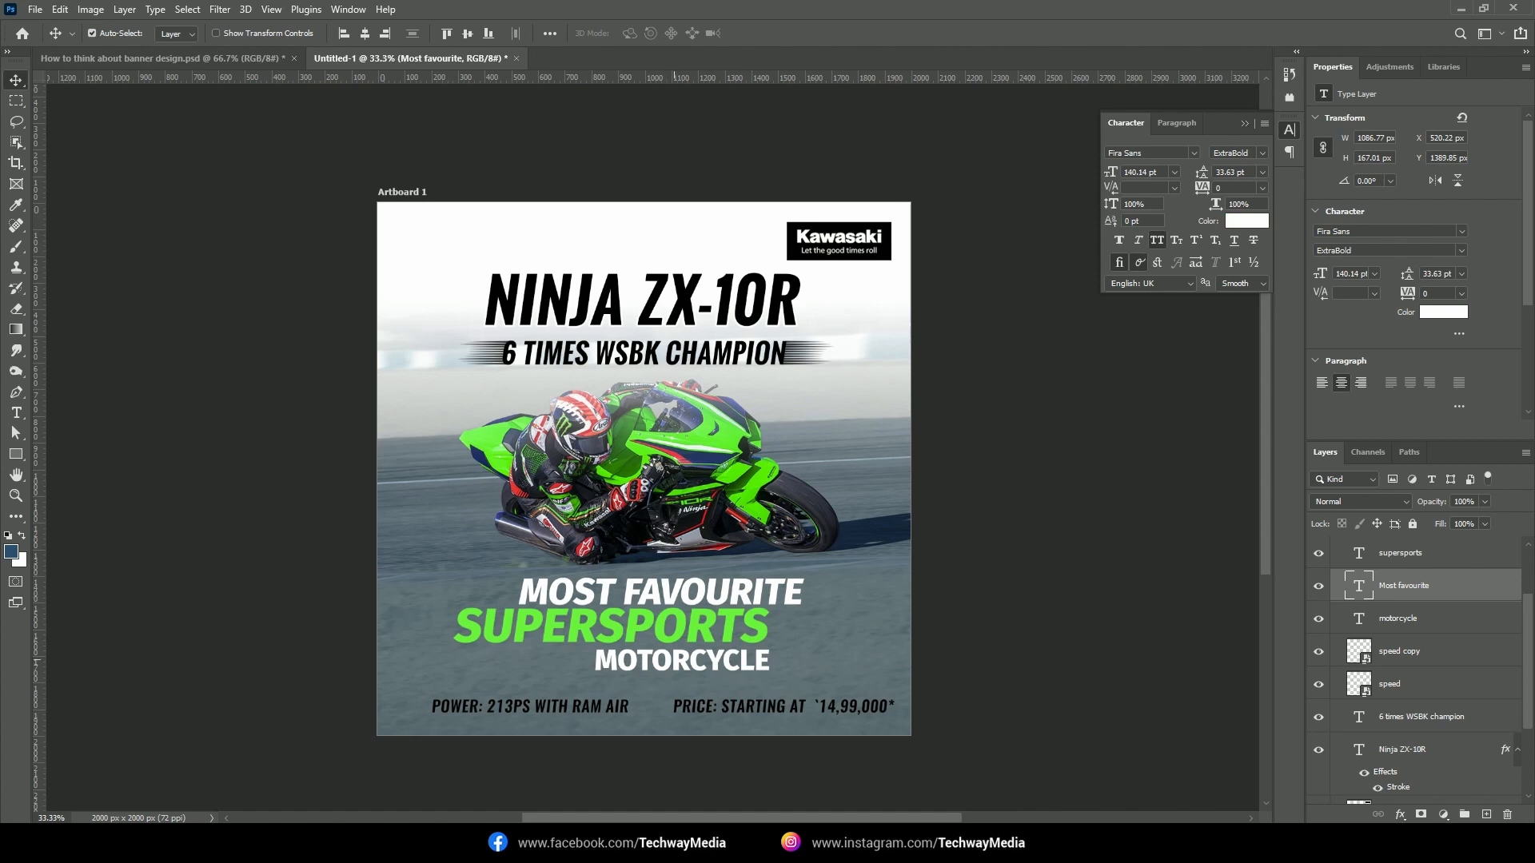
pyautogui.click(674, 660)
pyautogui.press('Down')
pyautogui.moveTo(674, 660); pyautogui.dragTo(675, 657)
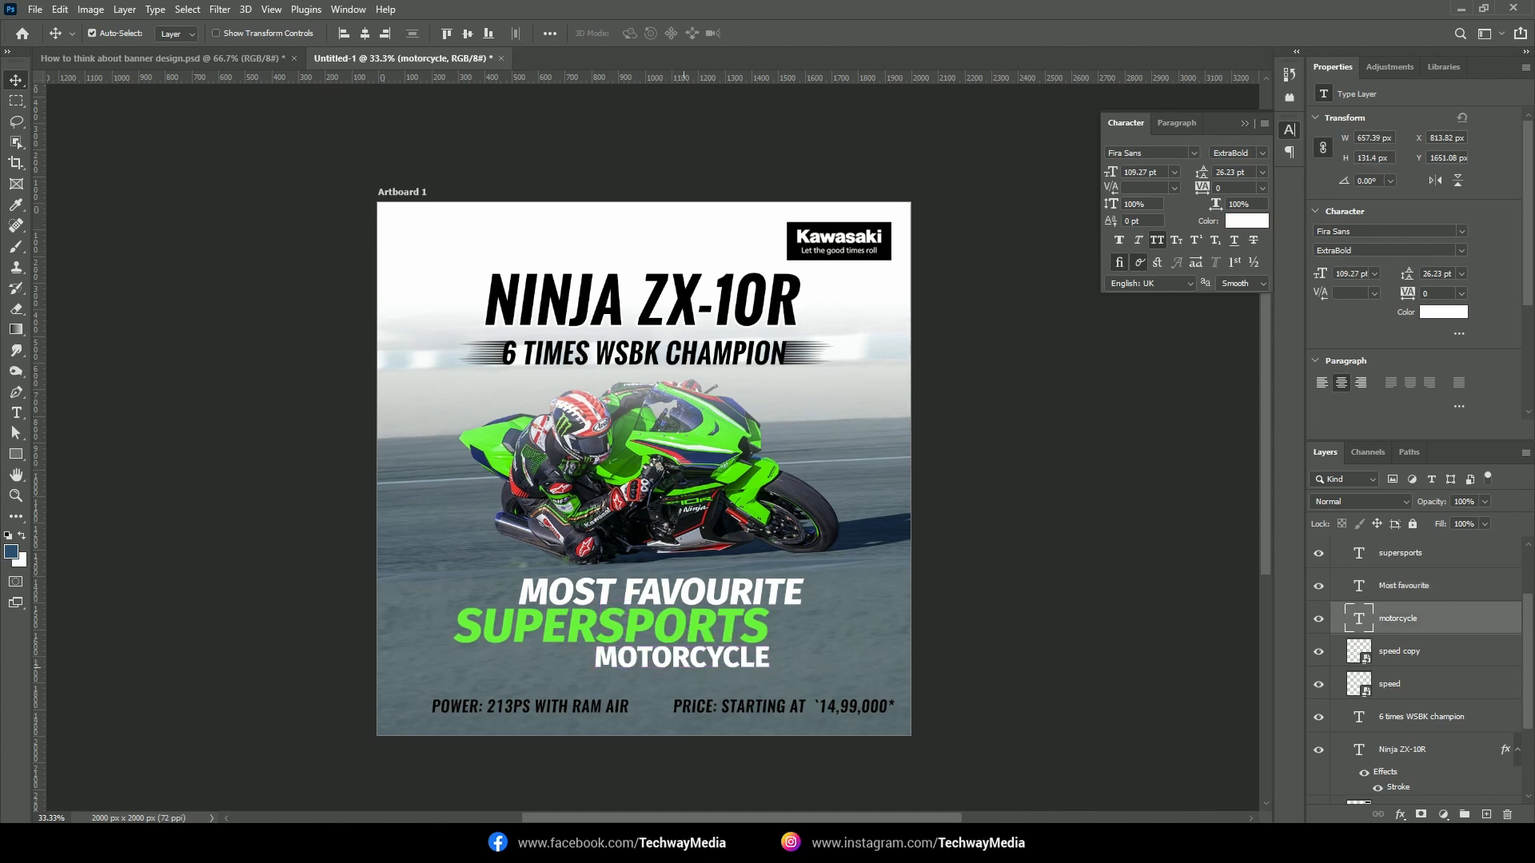
pyautogui.press('Down')
pyautogui.click(663, 627)
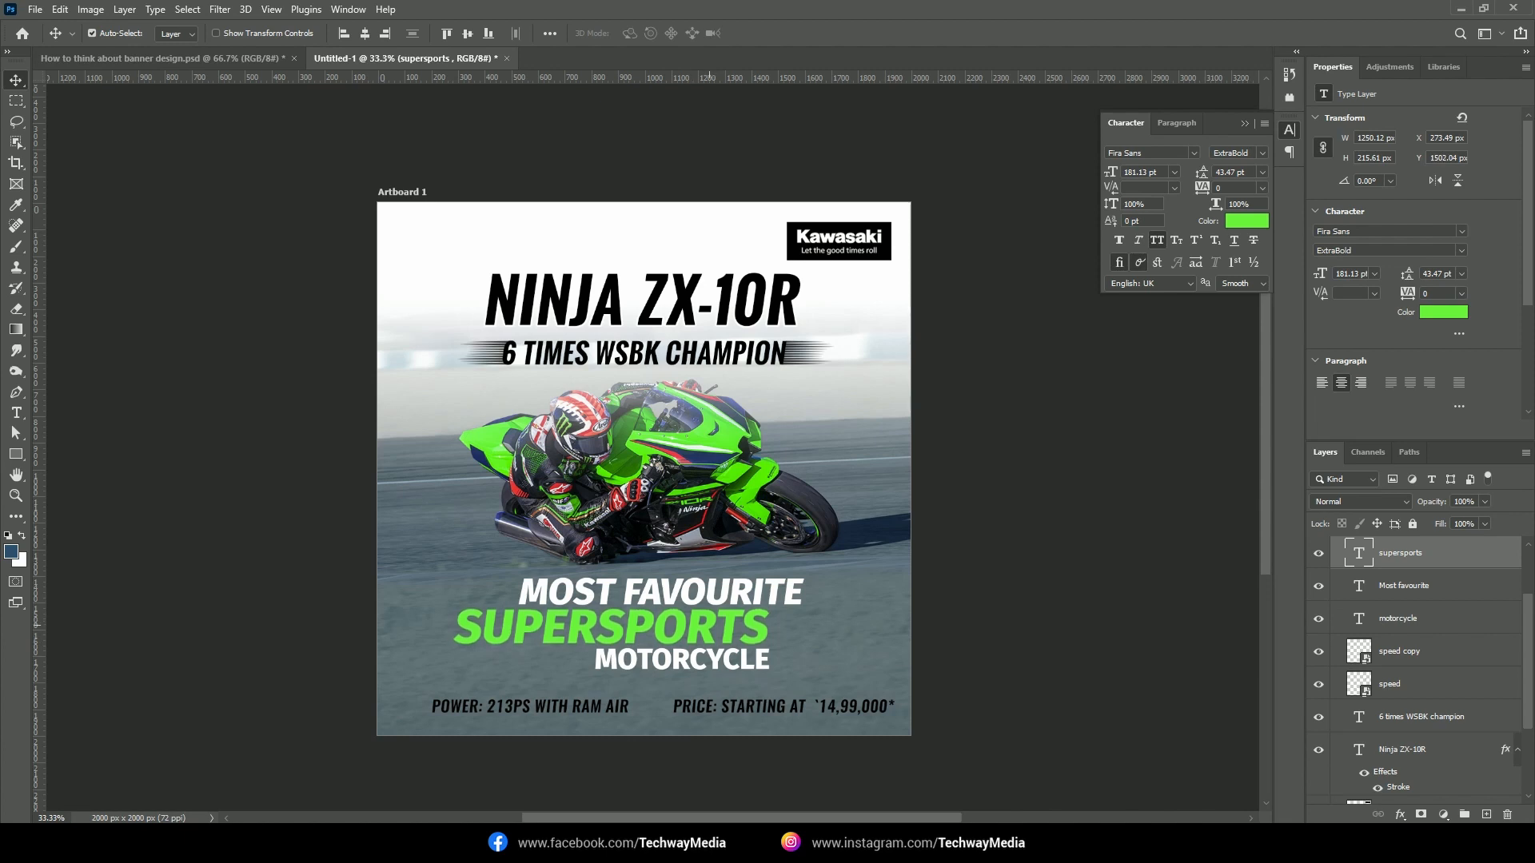
# Duplicate the speed streaks to the start of SUPERSPORTS and scale them to about 286 x 131 px at X 85 px, Y 1527 px
pyautogui.keyDown('alt'); pyautogui.moveTo(494, 356); pyautogui.dragTo(448, 627); pyautogui.keyUp('alt')
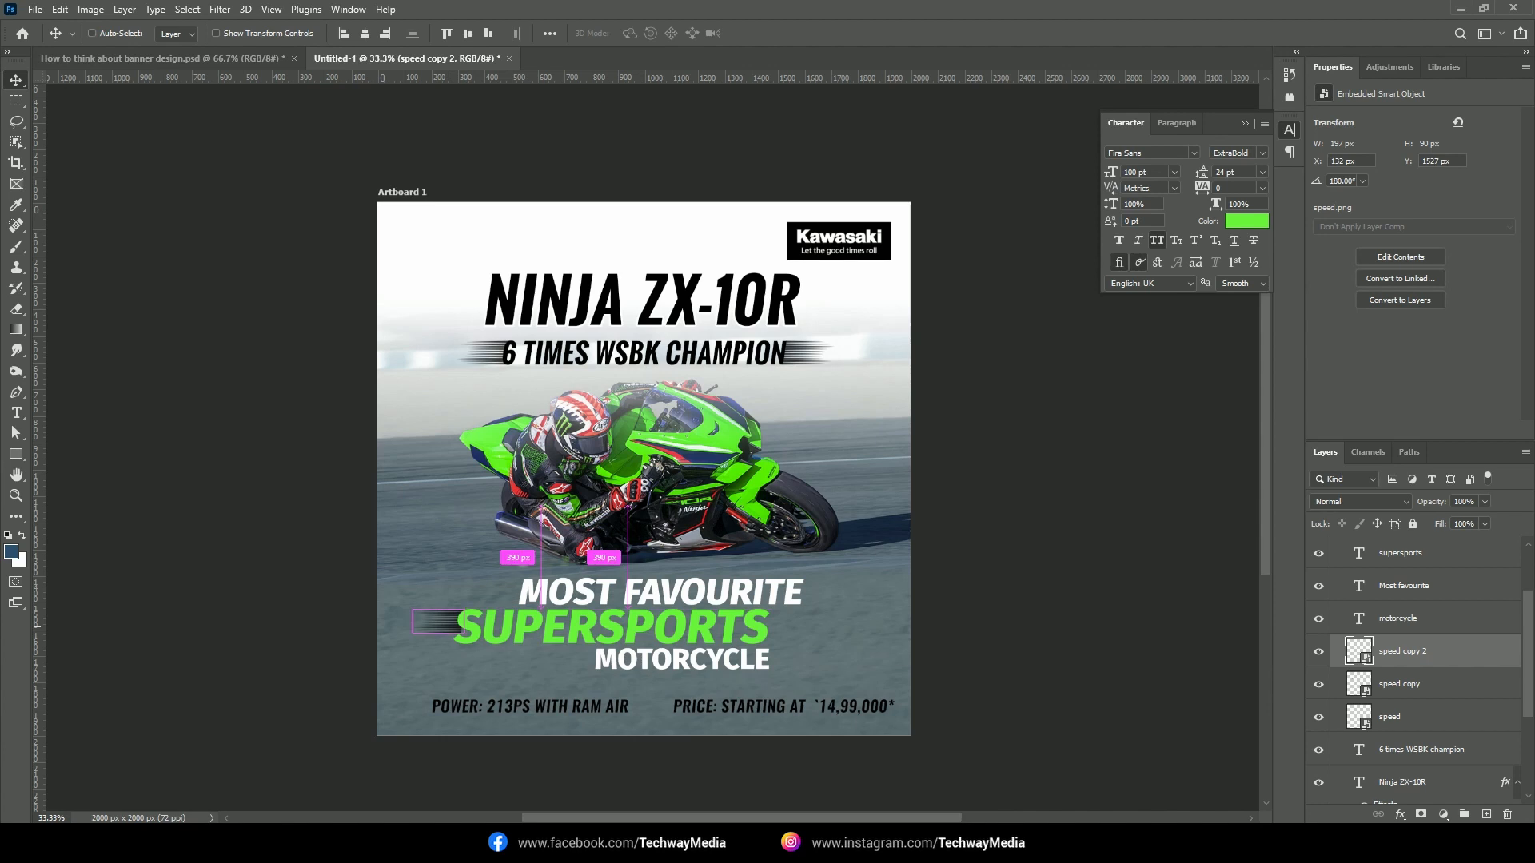
pyautogui.hotkey('ctrl', 't')
pyautogui.scroll(5, 436, 640)
pyautogui.moveTo(590, 622); pyautogui.dragTo(649, 681)
pyautogui.moveTo(318, 650); pyautogui.dragTo(267, 672)
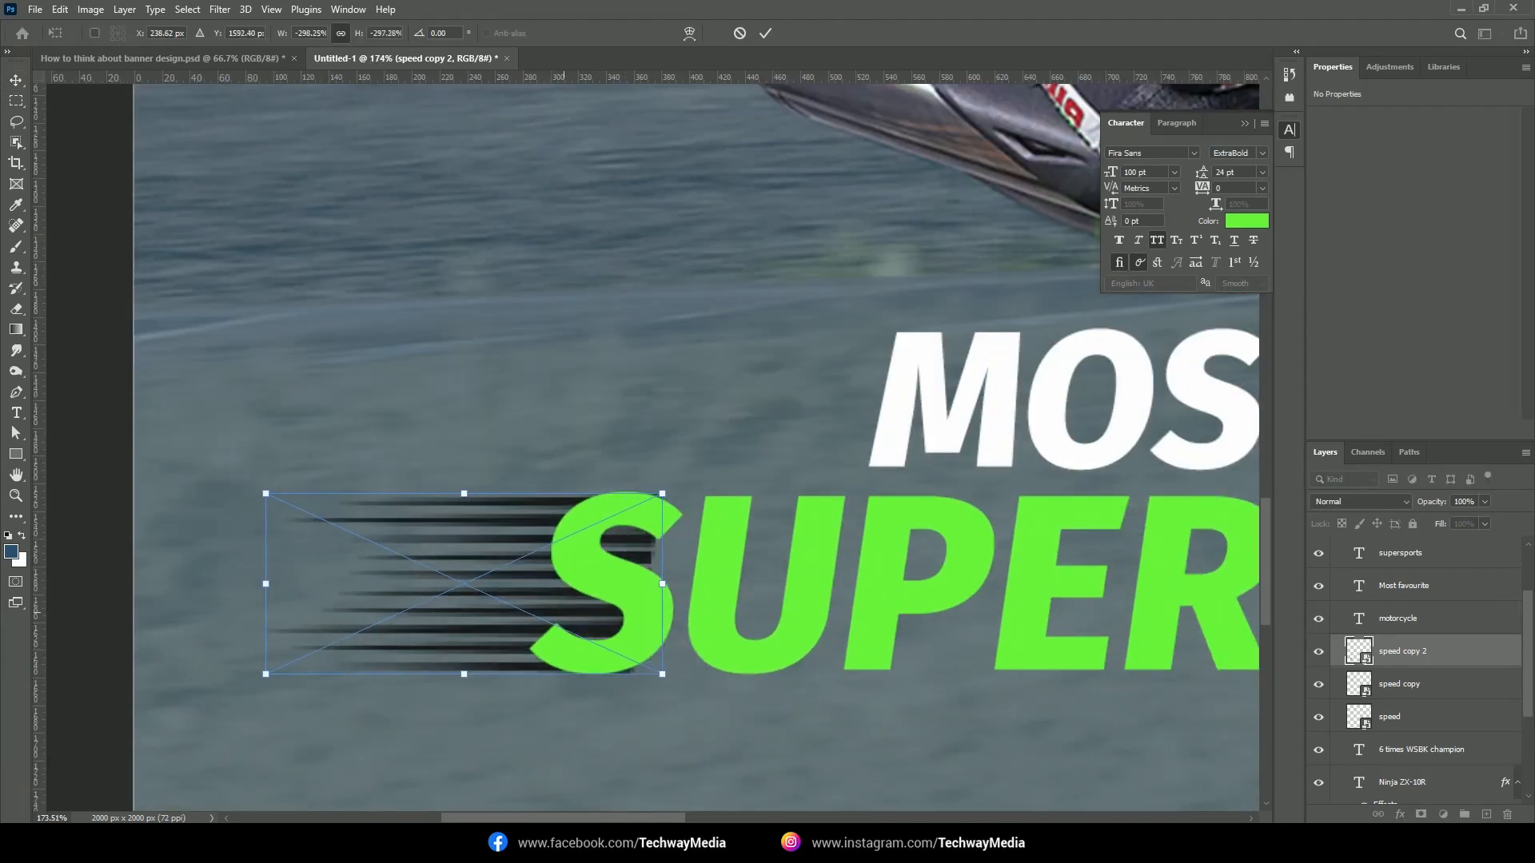
pyautogui.moveTo(561, 619)
pyautogui.mouseDown()
pyautogui.moveTo(508, 616)
pyautogui.moveTo(544, 619)
pyautogui.moveTo(562, 592)
pyautogui.mouseUp()
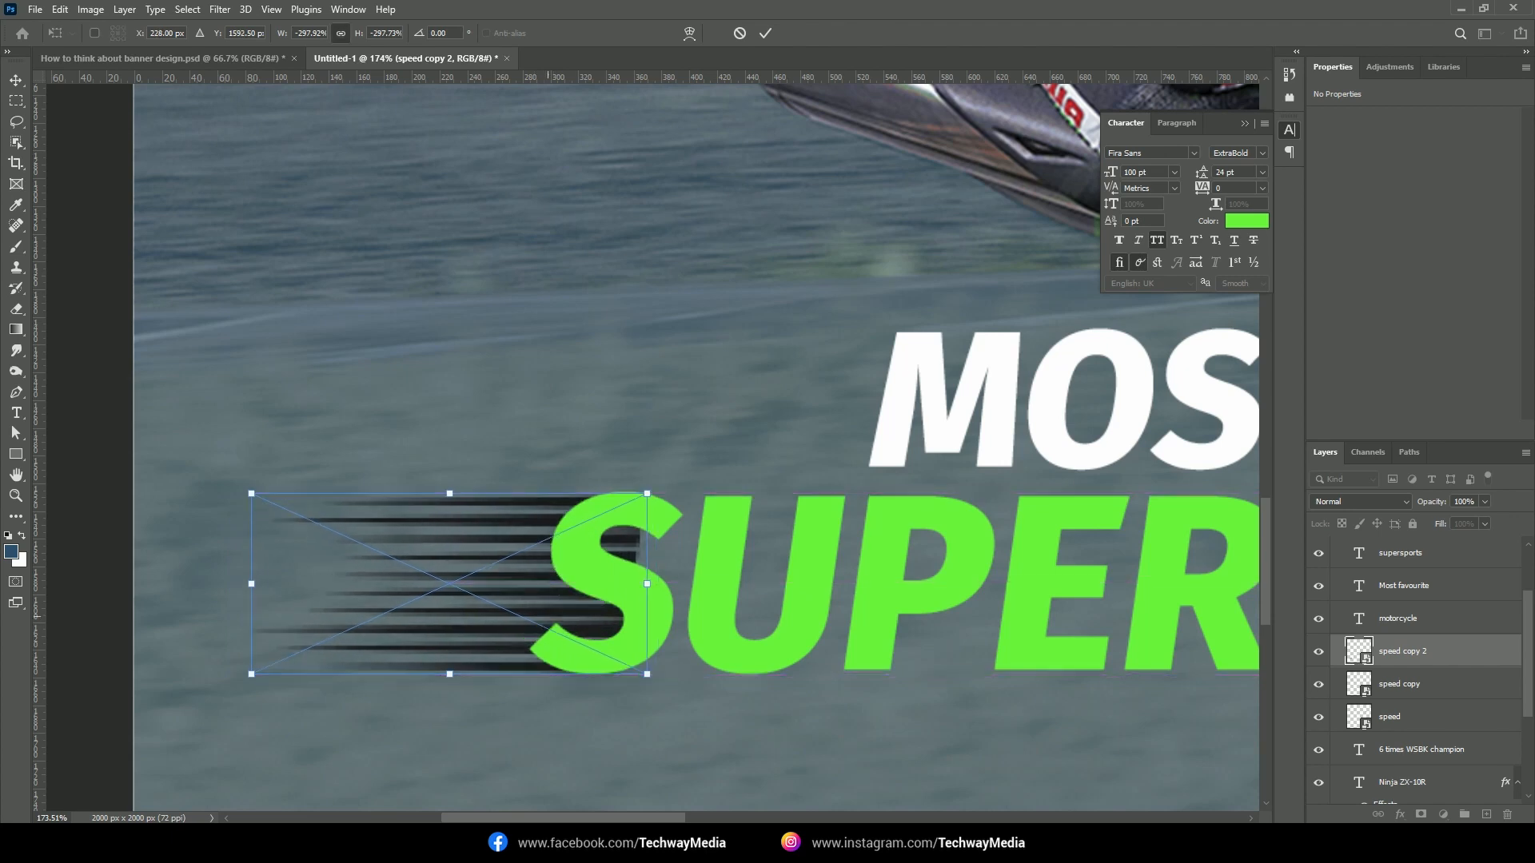
pyautogui.press('Return')
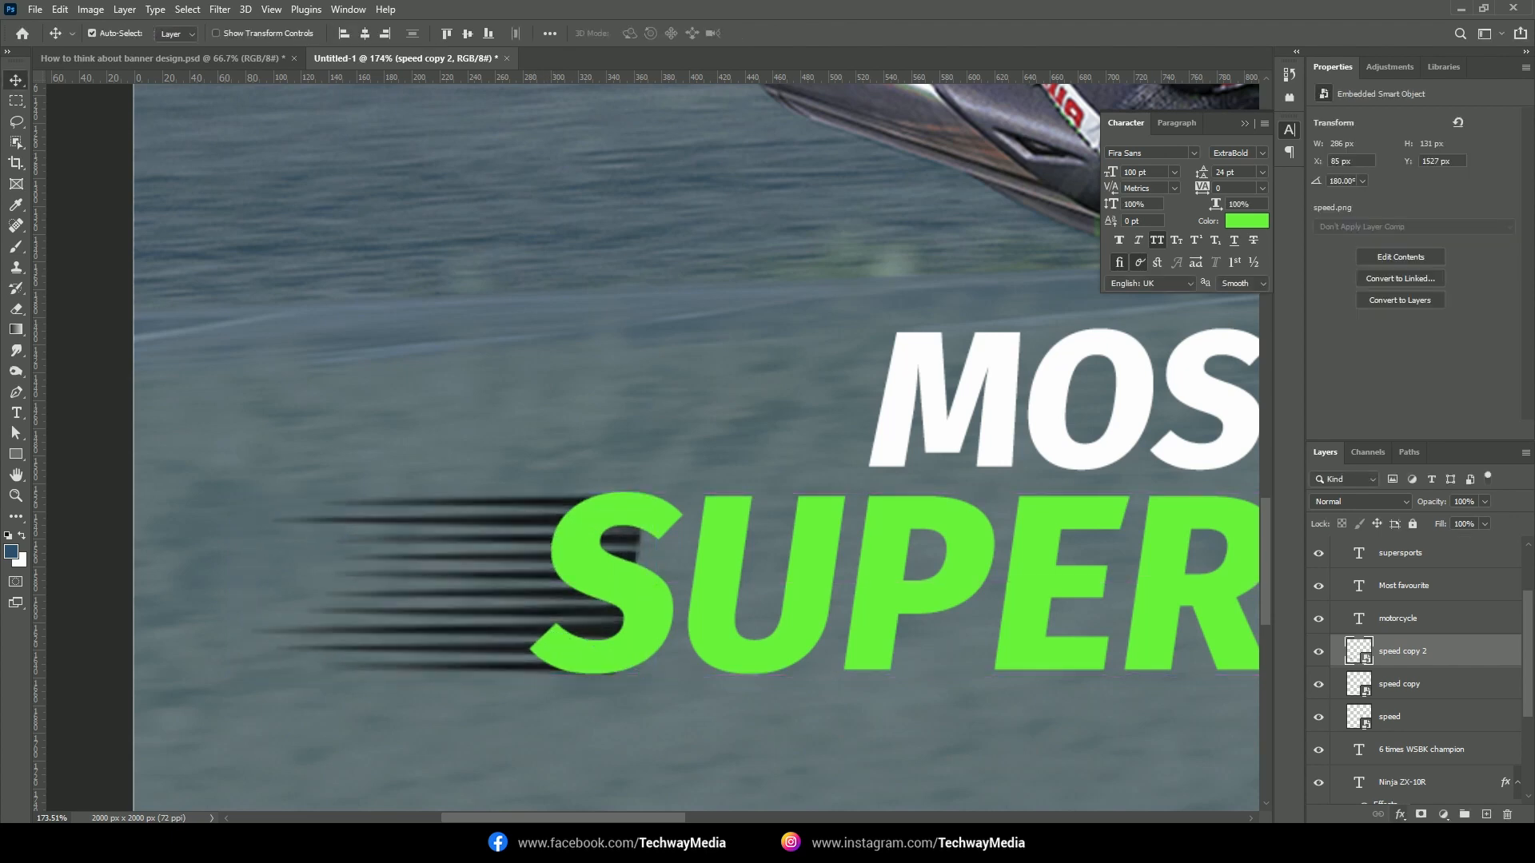
# Apply a Color Overlay to the new speed streaks, sampling the green from the SUPERSPORTS lettering
pyautogui.click(1400, 815)
pyautogui.click(1431, 750)
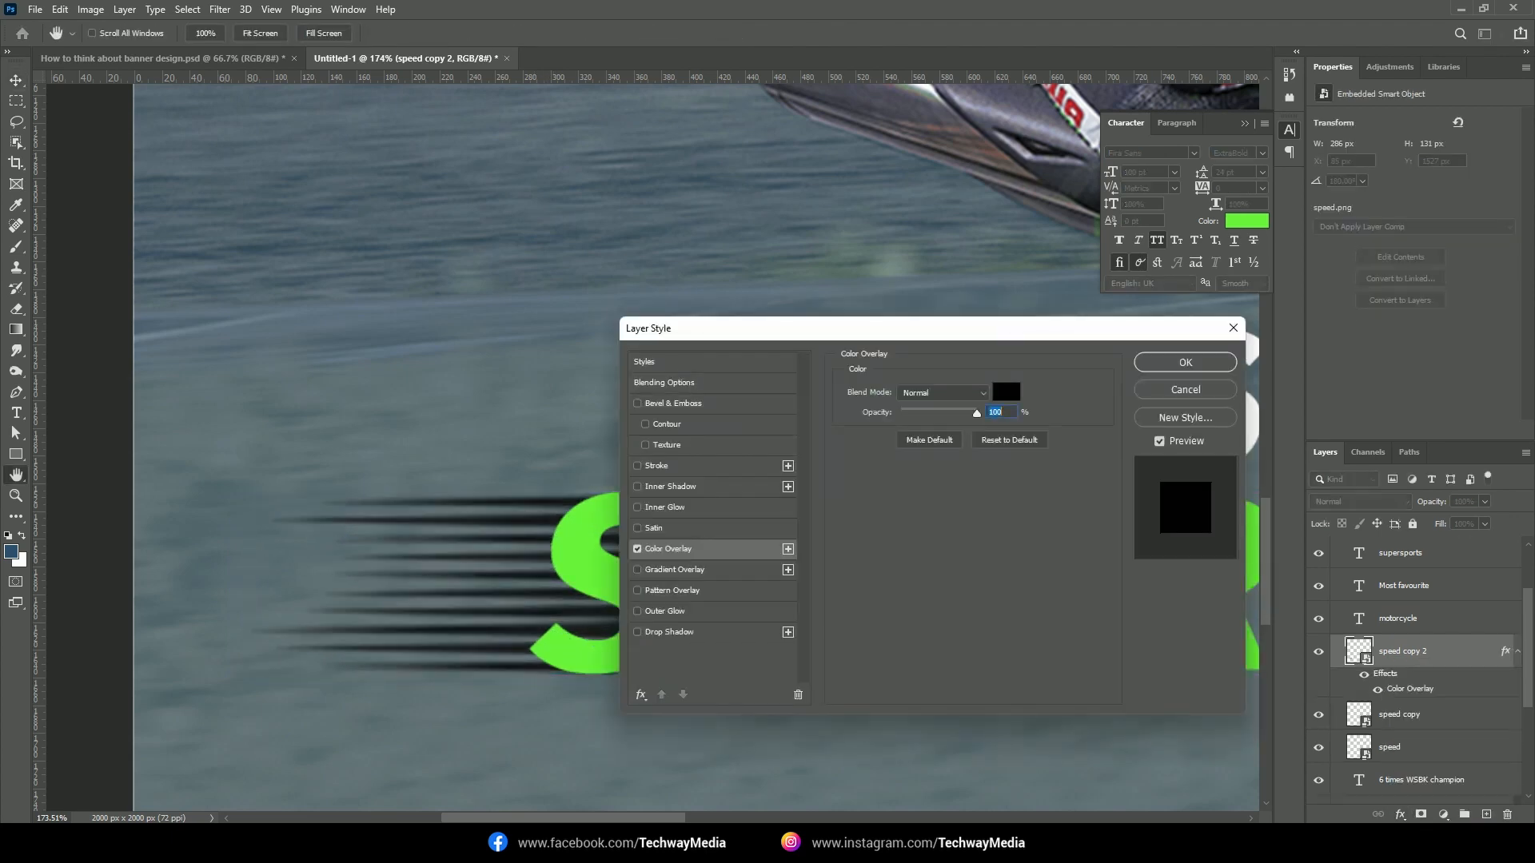
pyautogui.click(1007, 392)
pyautogui.click(578, 552)
pyautogui.press('Return')
pyautogui.press('Return')
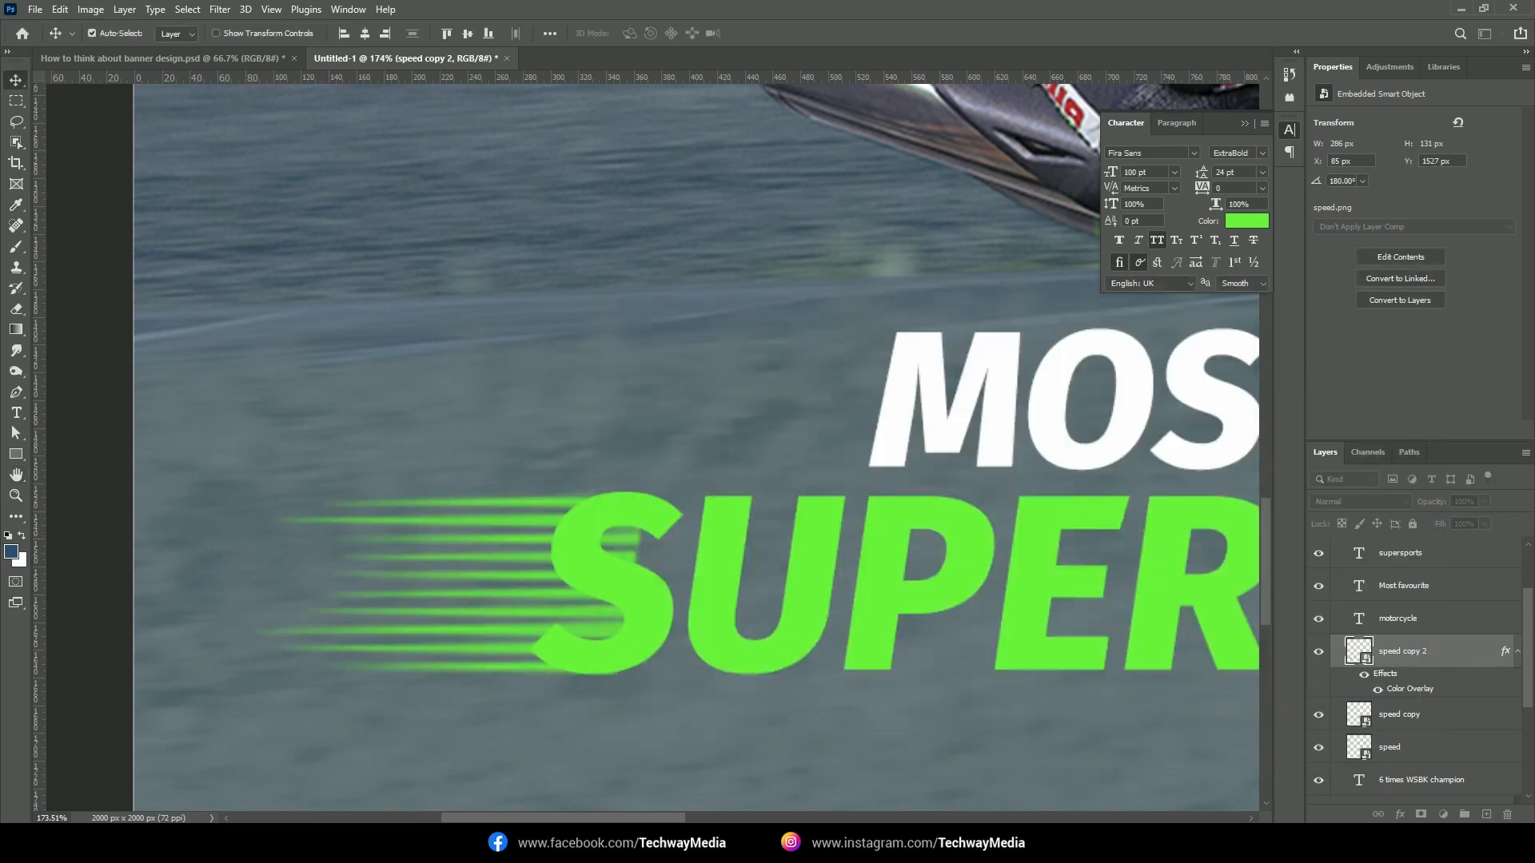
# Add a layer mask to the green streaks and erase the part showing inside the upper opening of the S
pyautogui.click(1420, 815)
pyautogui.moveTo(669, 584); pyautogui.dragTo(746, 627)
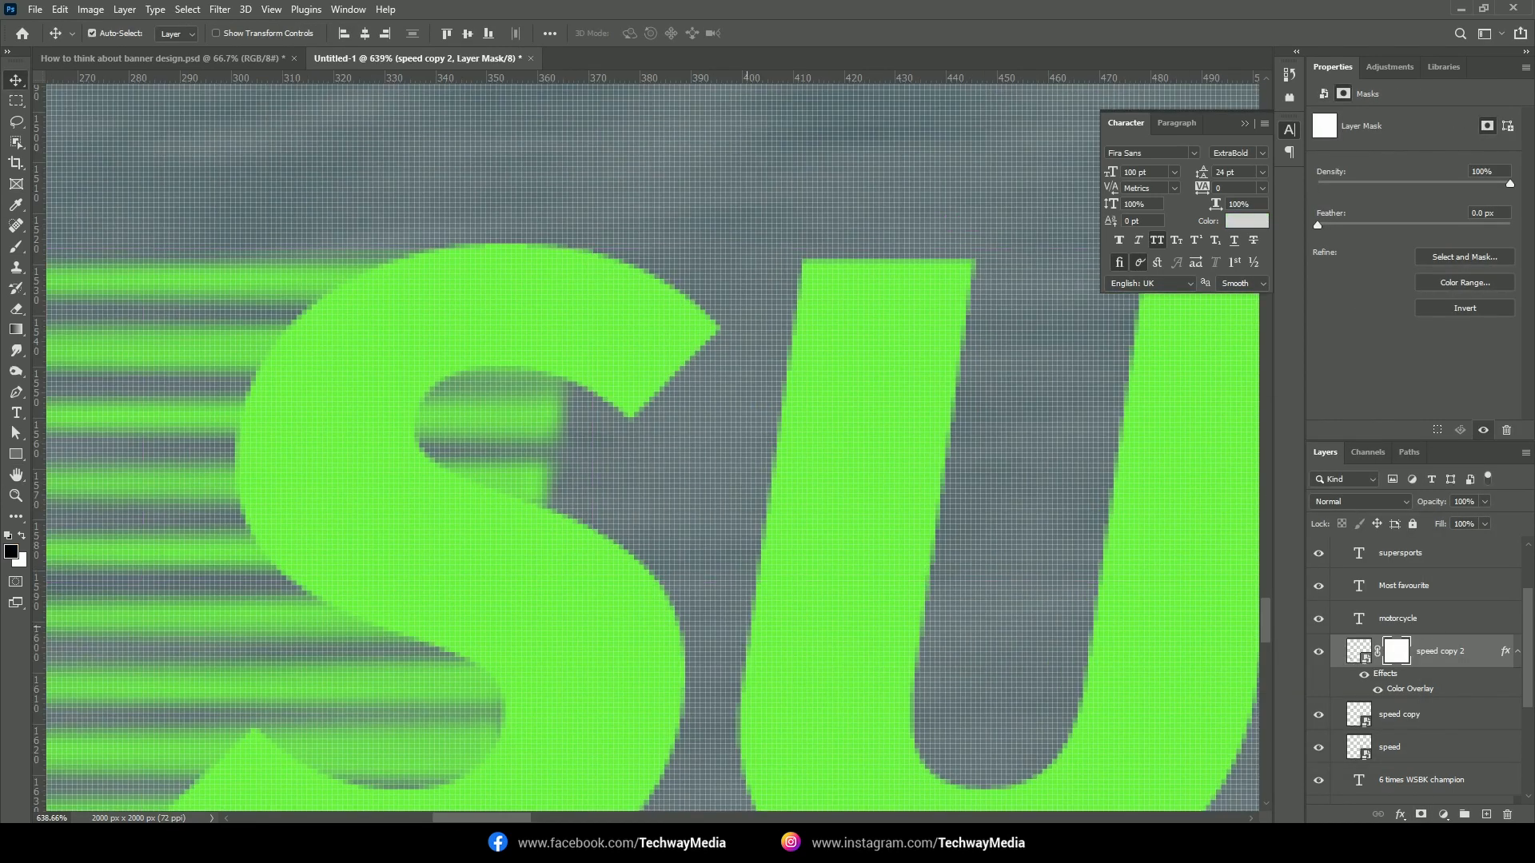
pyautogui.press('e')
pyautogui.scroll(-5, 641, 524)
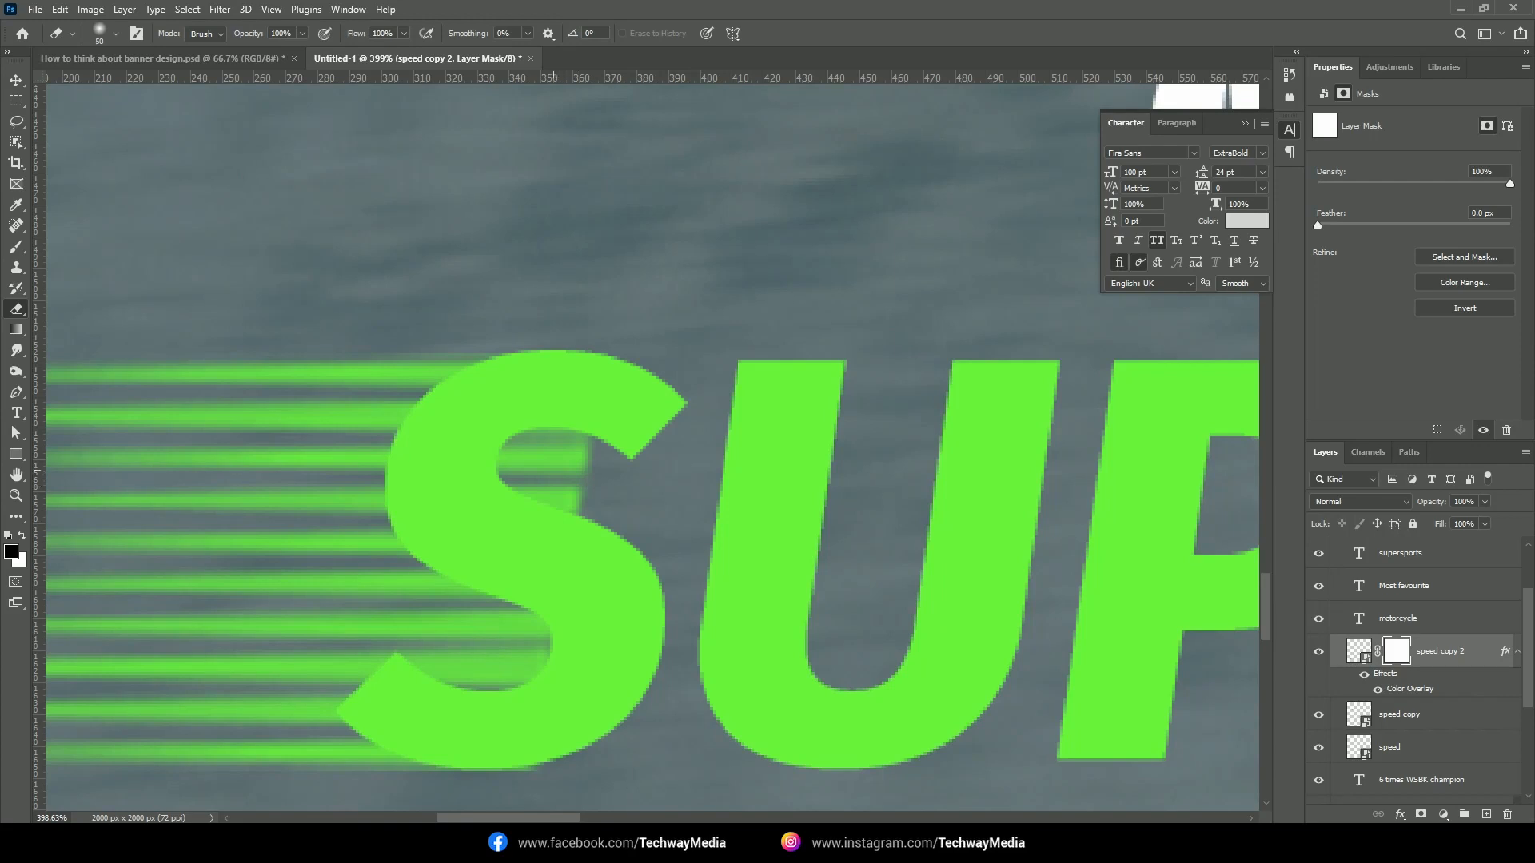
pyautogui.press('x')
pyautogui.moveTo(512, 440); pyautogui.dragTo(582, 497)
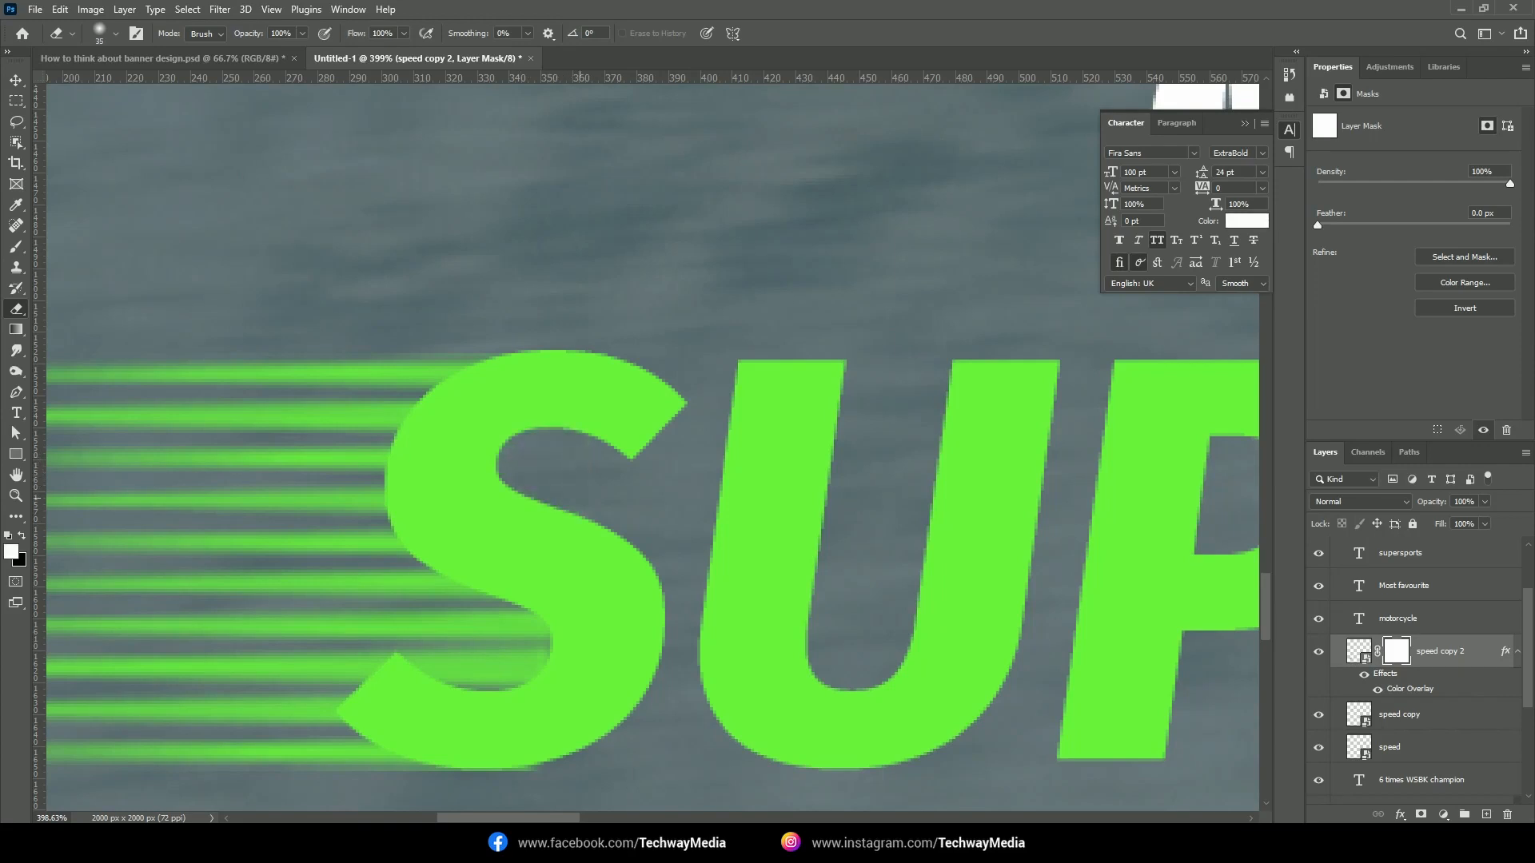
# Duplicate the white fade rectangle, flip the copy vertically and move it over the banner's lower half at X -312 px, Y 922 px
pyautogui.hotkey('ctrl', '-')
pyautogui.hotkey('ctrl', '-')
pyautogui.hotkey('ctrl', '-')
pyautogui.hotkey('ctrl', '-')
pyautogui.hotkey('ctrl', '-')
pyautogui.hotkey('ctrl', '-')
pyautogui.hotkey('ctrl', '-')
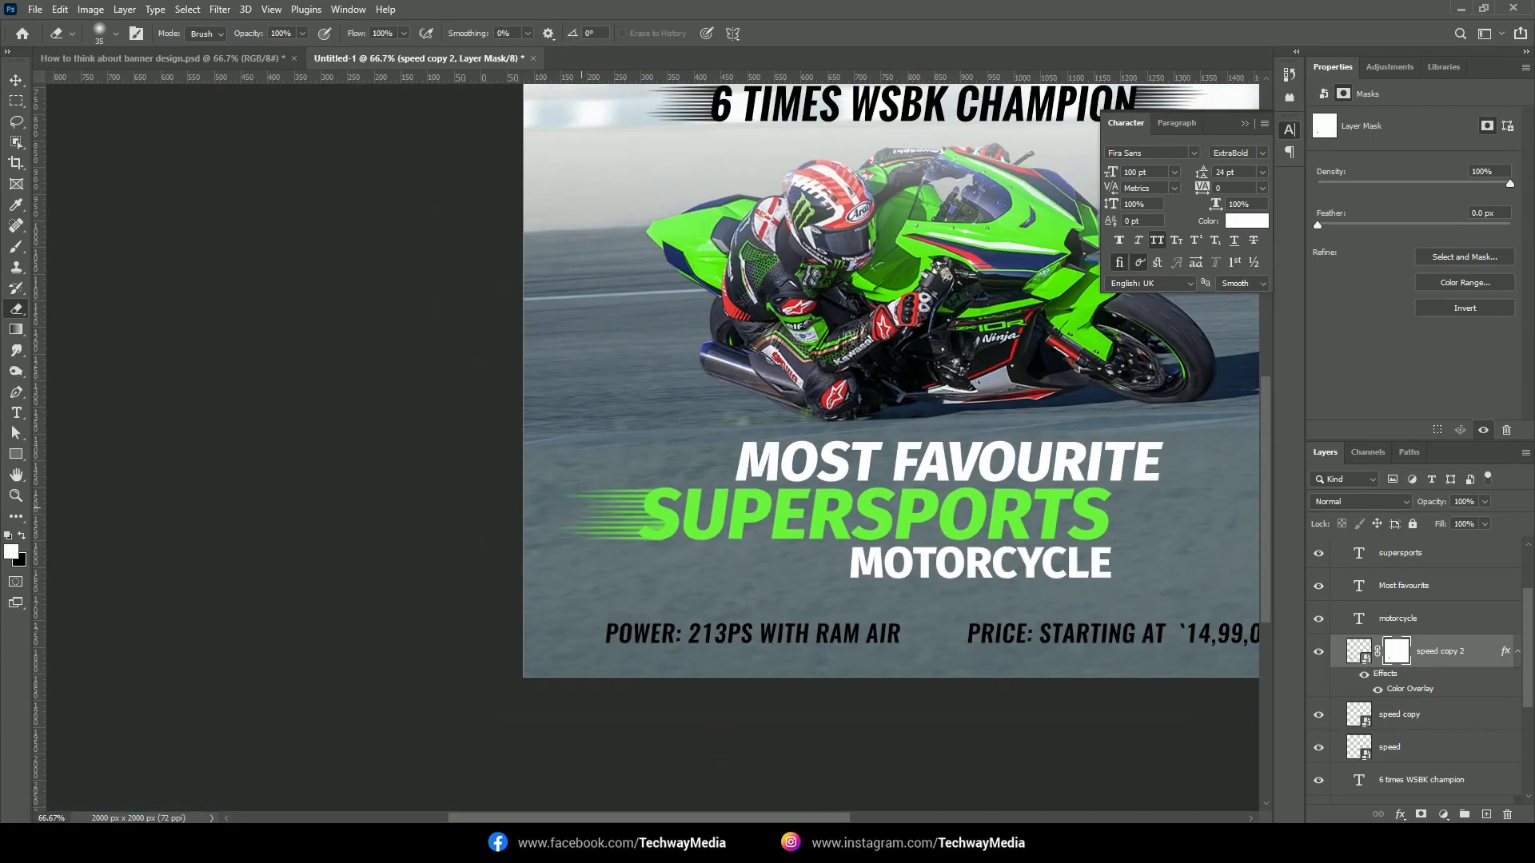
pyautogui.press('v')
pyautogui.moveTo(820, 527)
pyautogui.mouseDown()
pyautogui.moveTo(617, 625)
pyautogui.moveTo(663, 624)
pyautogui.mouseUp()
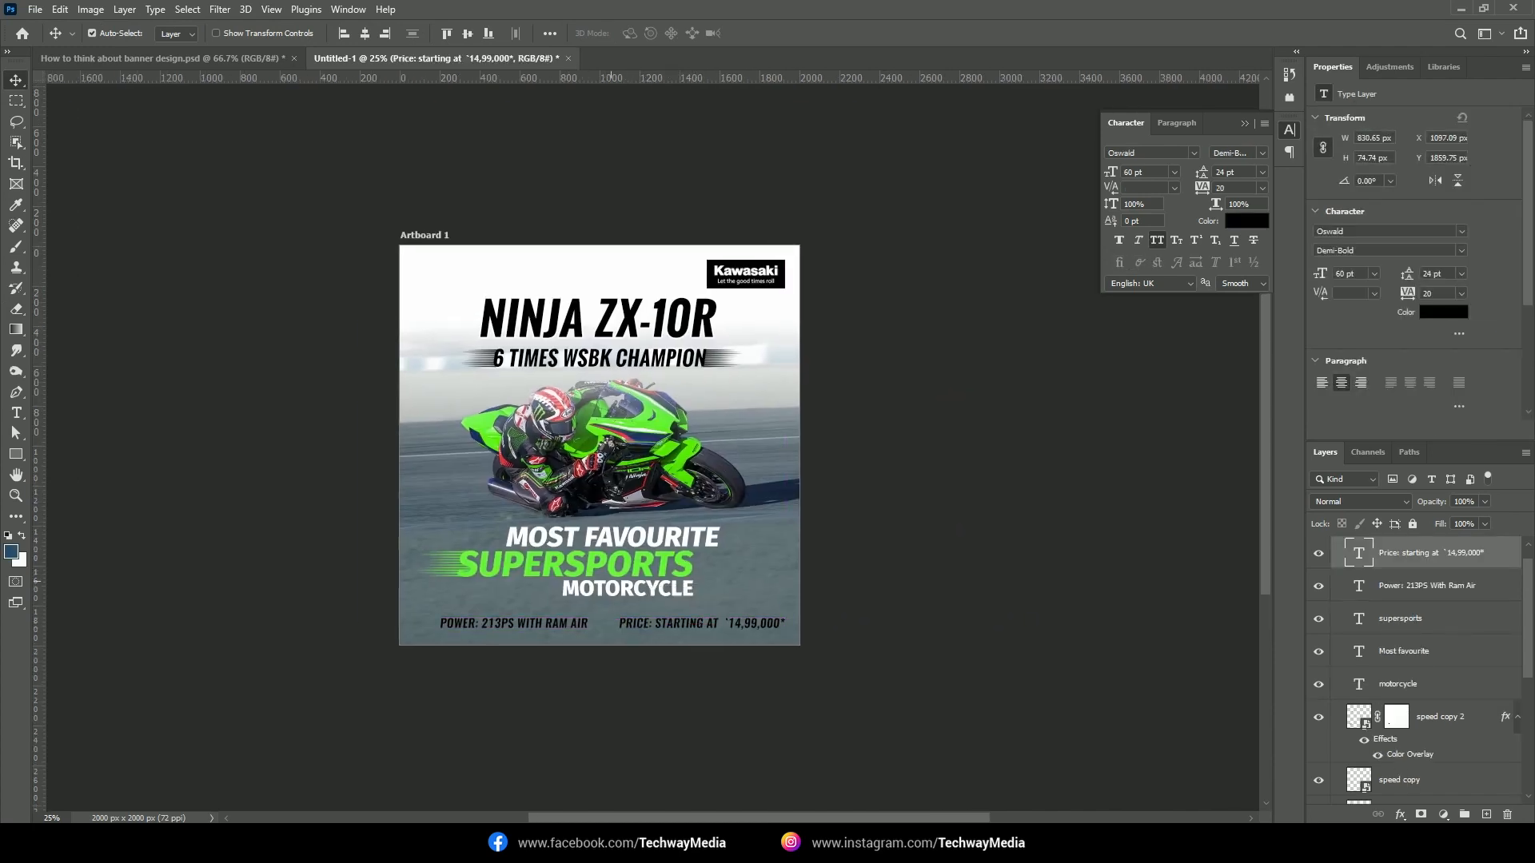
pyautogui.click(599, 265)
pyautogui.hotkey('ctrl', 'j')
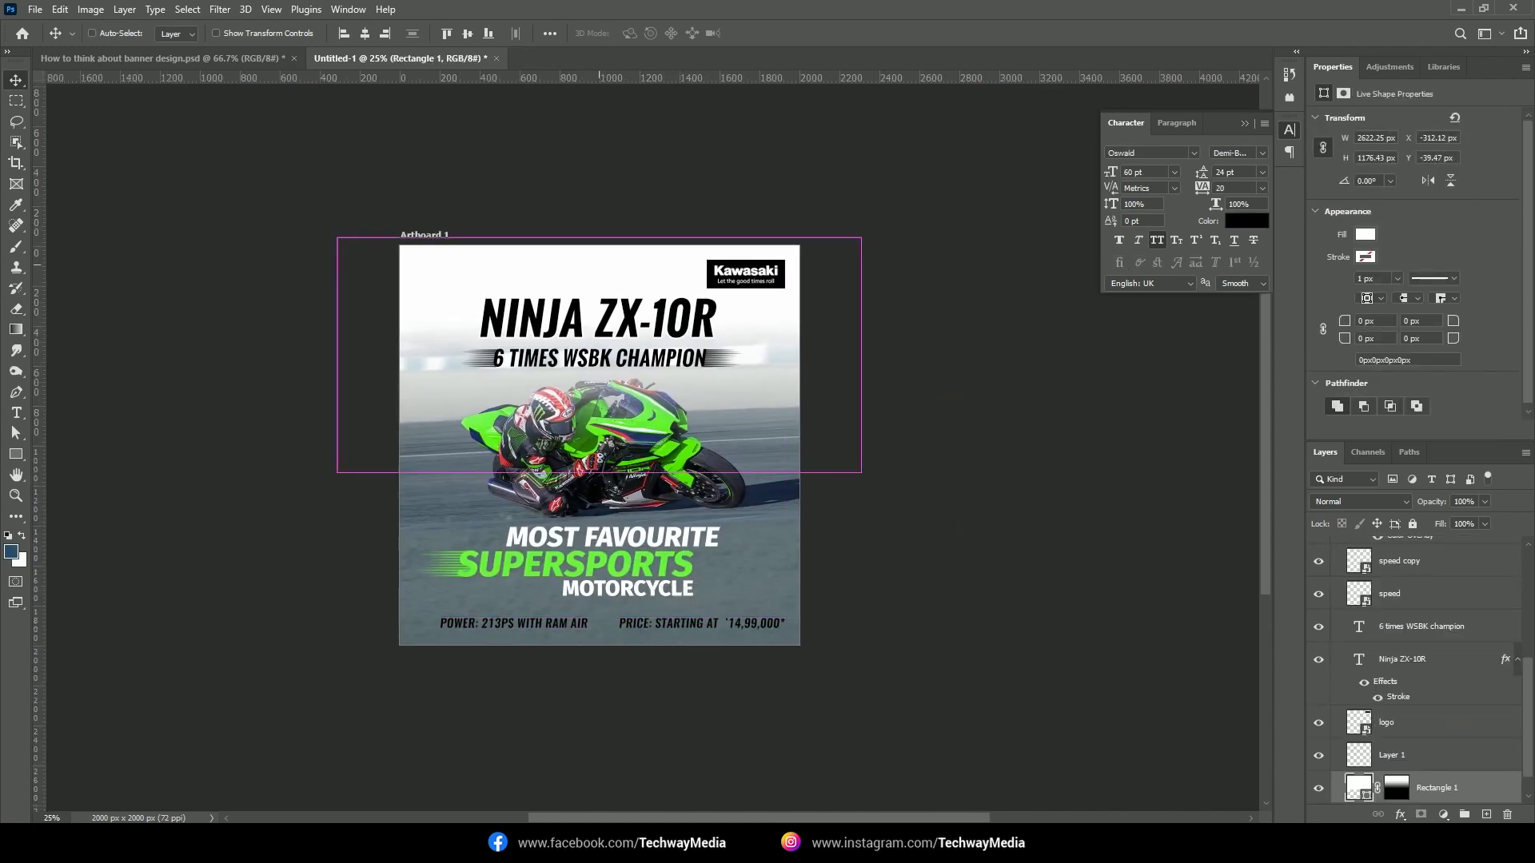
pyautogui.hotkey('ctrl', 't')
pyautogui.rightClick(606, 281)
pyautogui.click(648, 564)
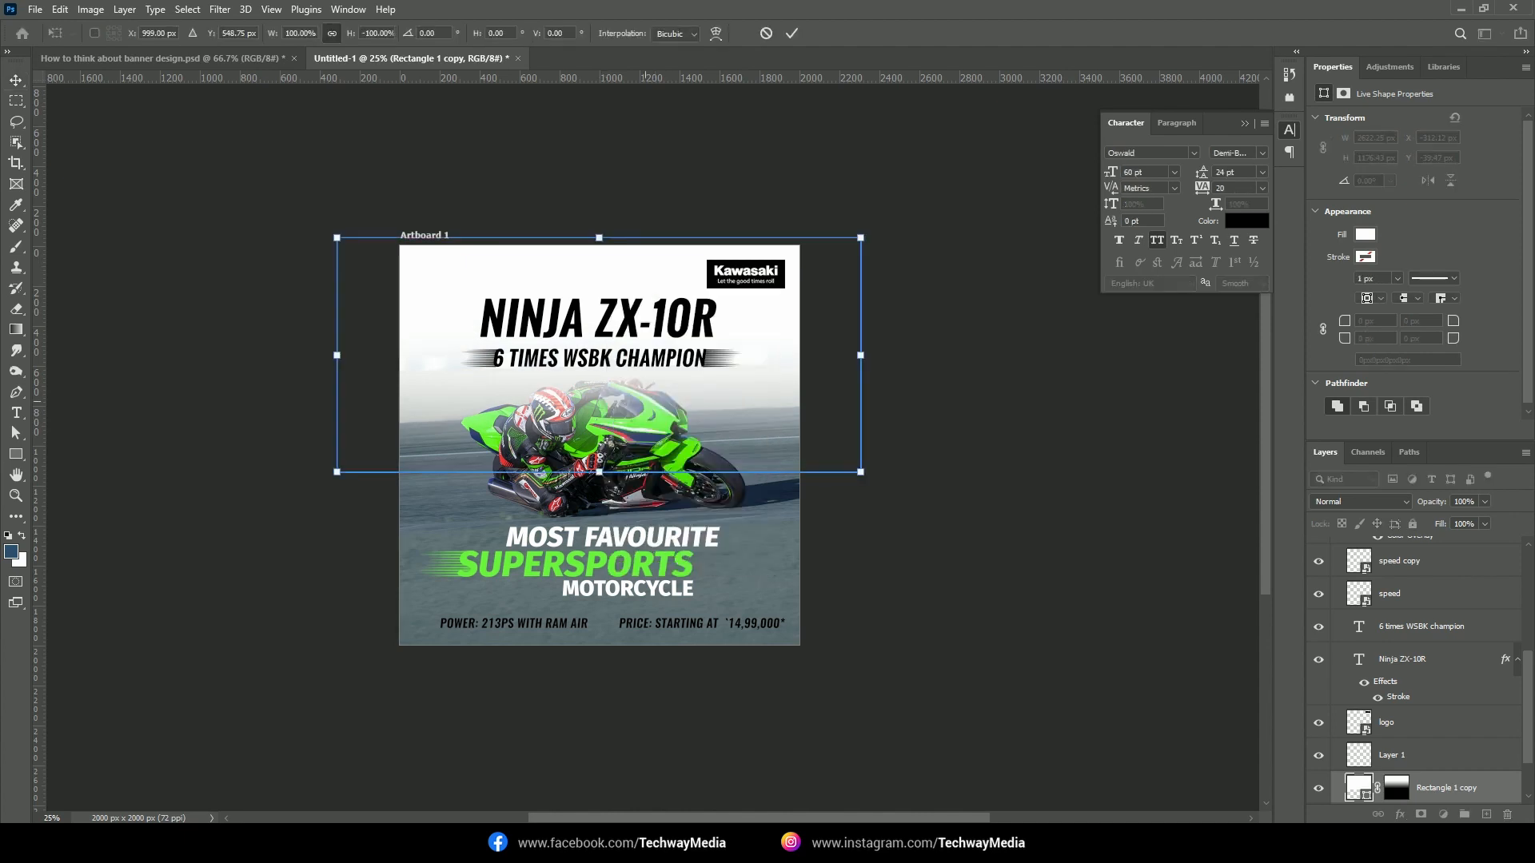
pyautogui.moveTo(659, 307); pyautogui.dragTo(659, 480)
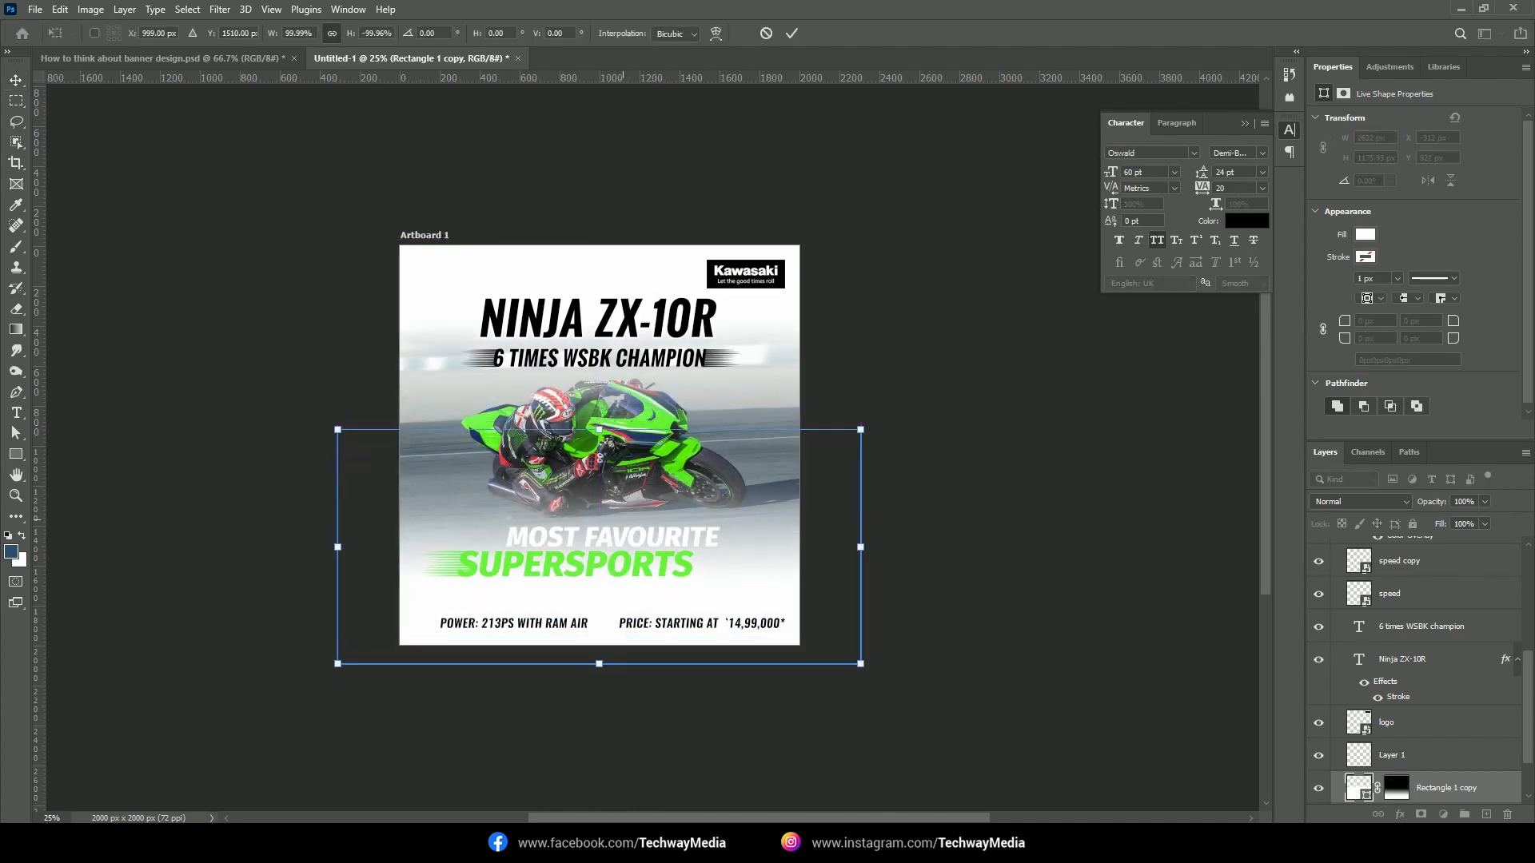
pyautogui.press('Return')
# Fill the lower fade rectangle with black (#000000) and reduce its opacity to 80%
pyautogui.doubleClick(1358, 788)
pyautogui.click(1005, 664)
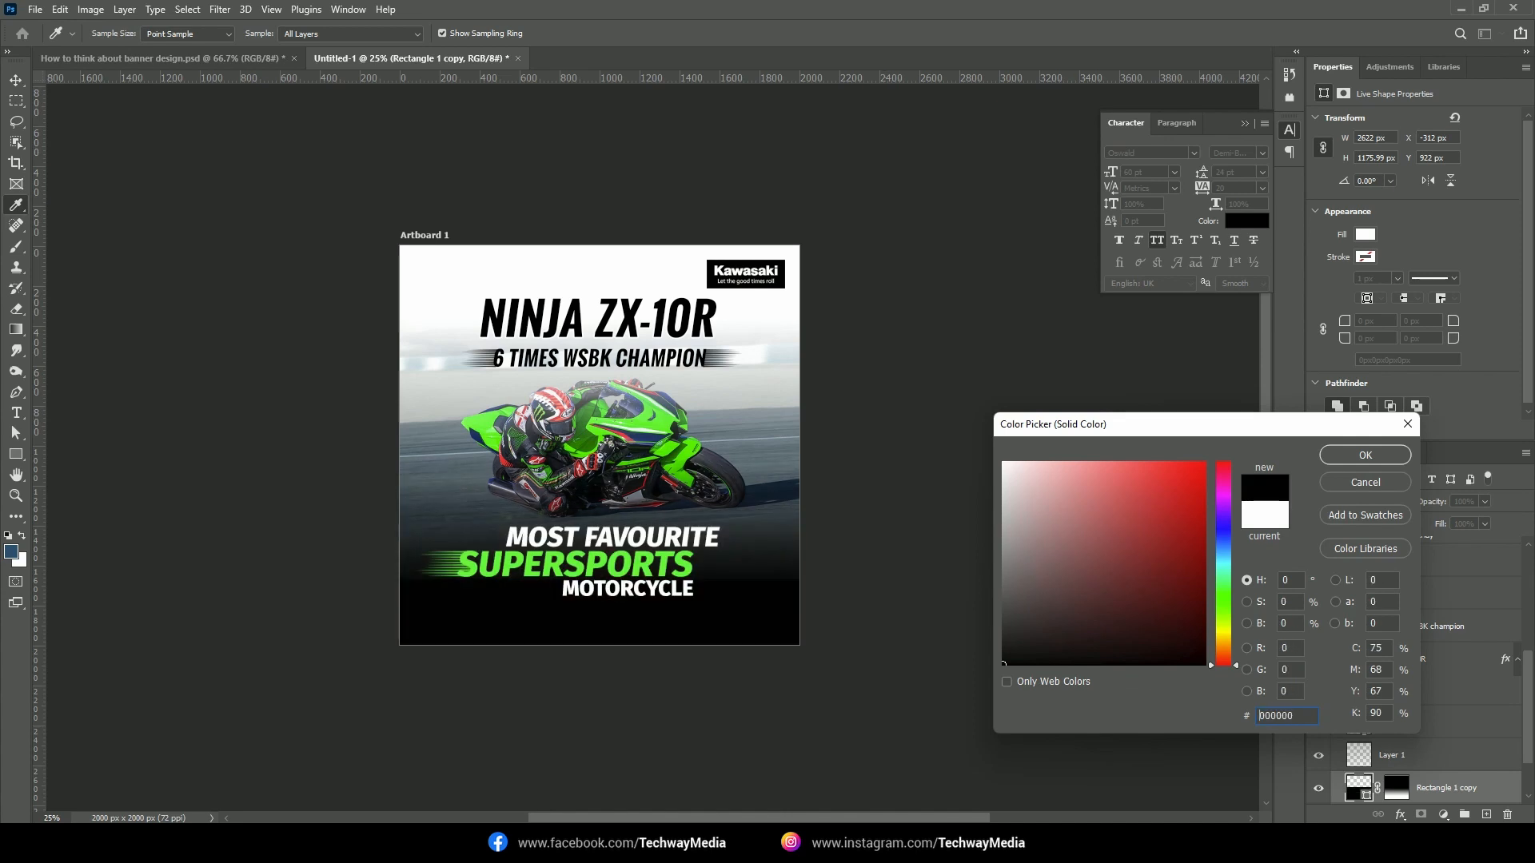
pyautogui.press('Return')
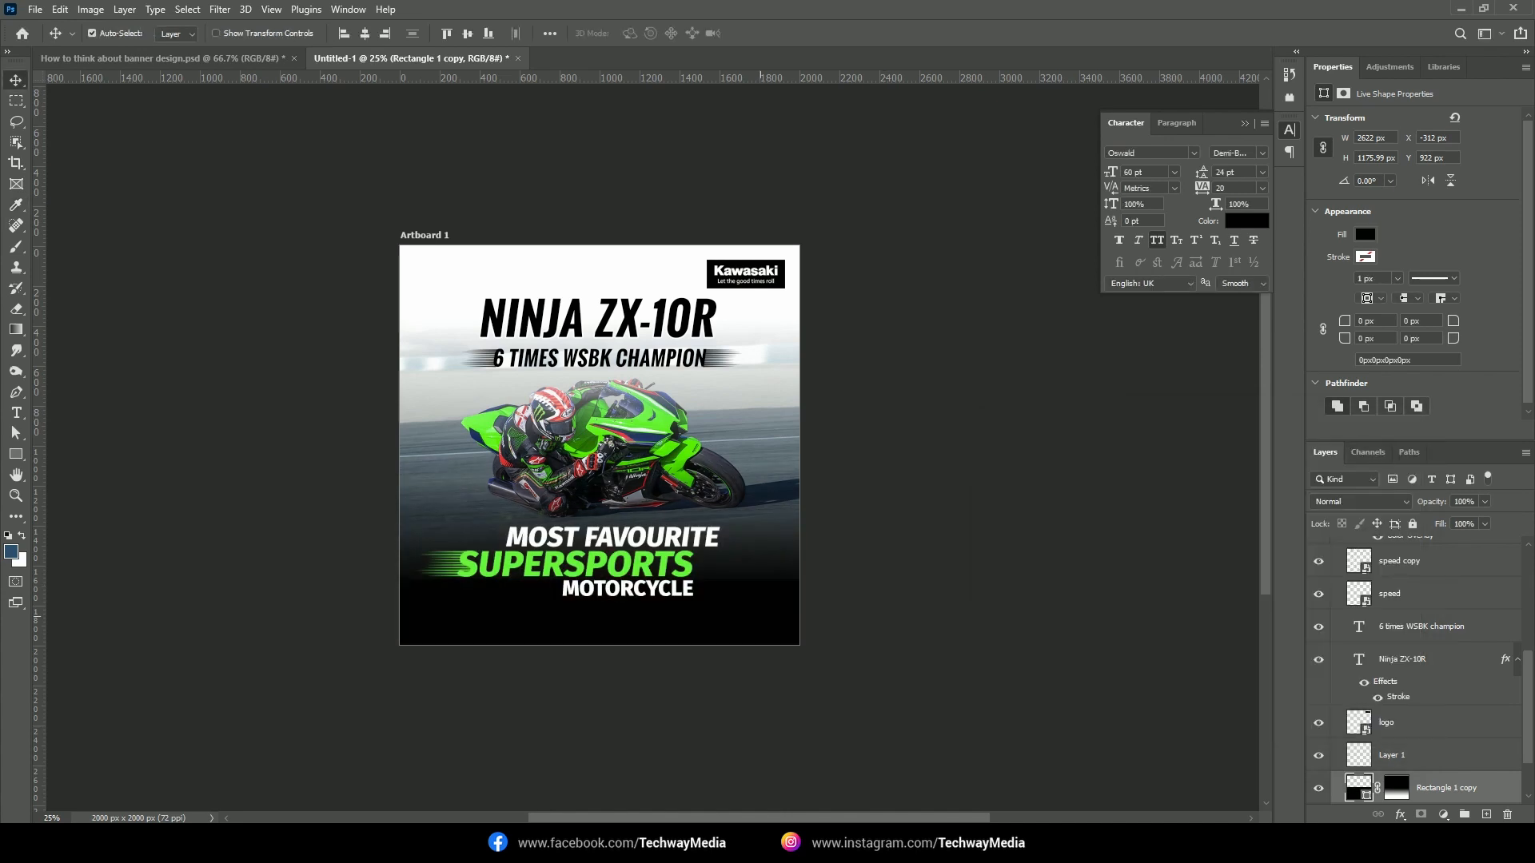
pyautogui.hotkey('ctrl', '+')
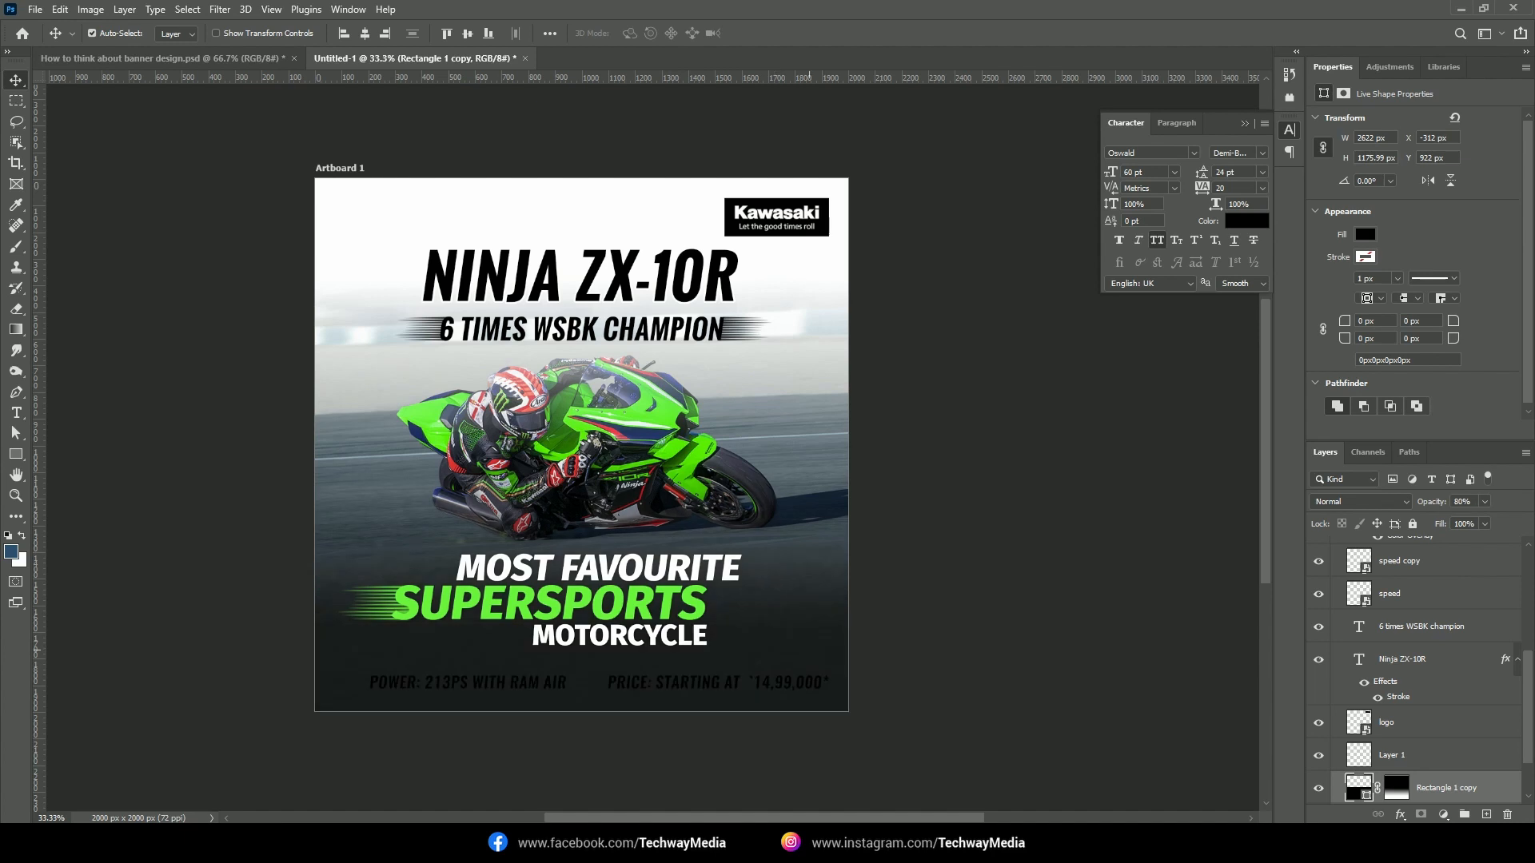
pyautogui.press('7')
pyautogui.press('8')
# Nudge MOST FAVOURITE right and up to about X 522 px, Y 1387 px
pyautogui.click(591, 572)
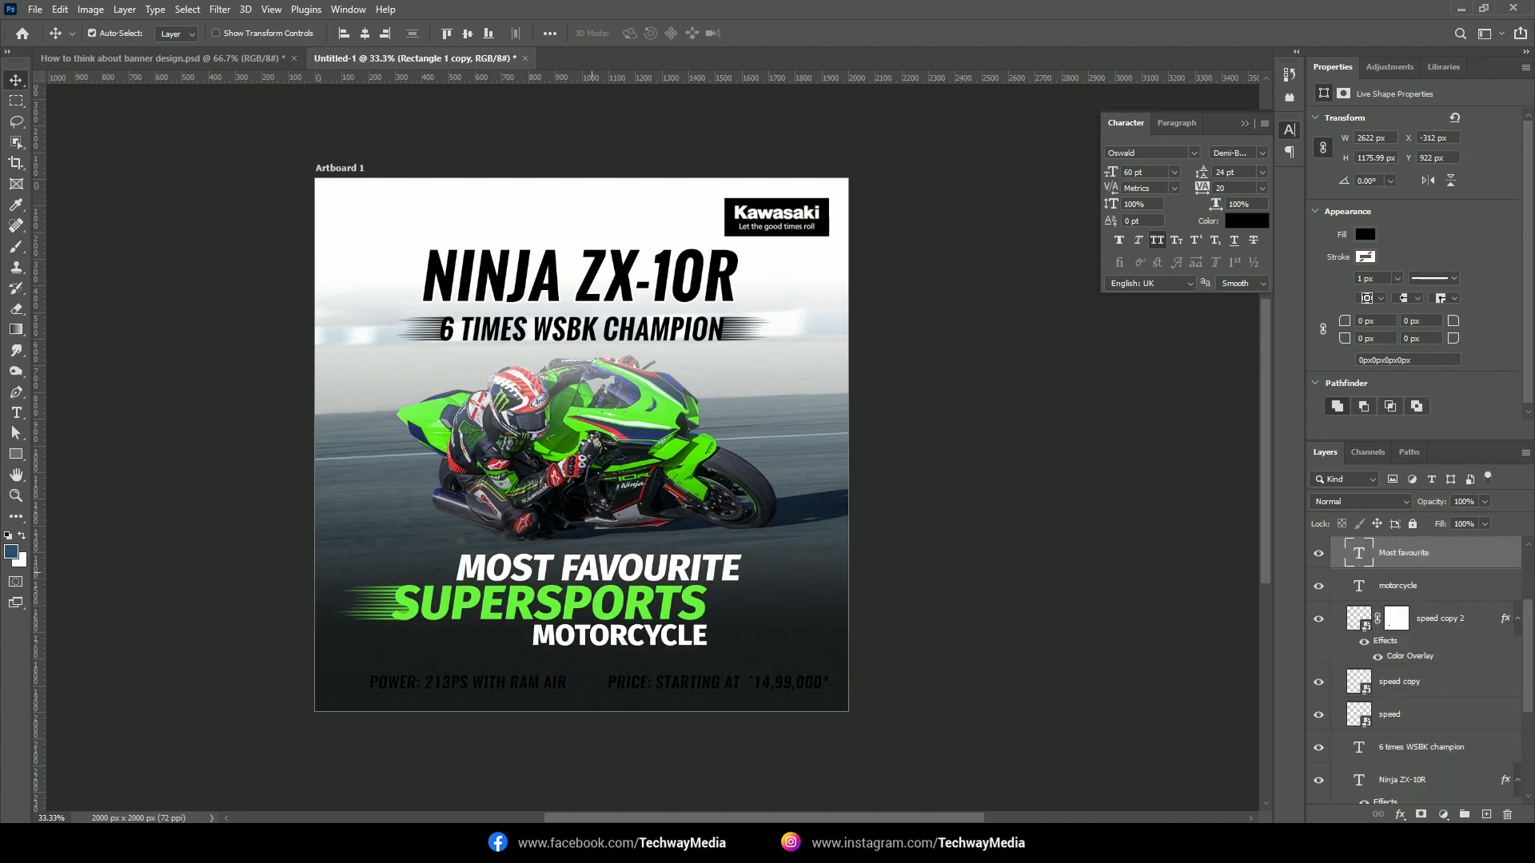
pyautogui.press('Right')
pyautogui.press('Right')
pyautogui.press('Right')
pyautogui.press('Right')
pyautogui.press('Up')
pyautogui.press('Up')
pyautogui.press('Up')
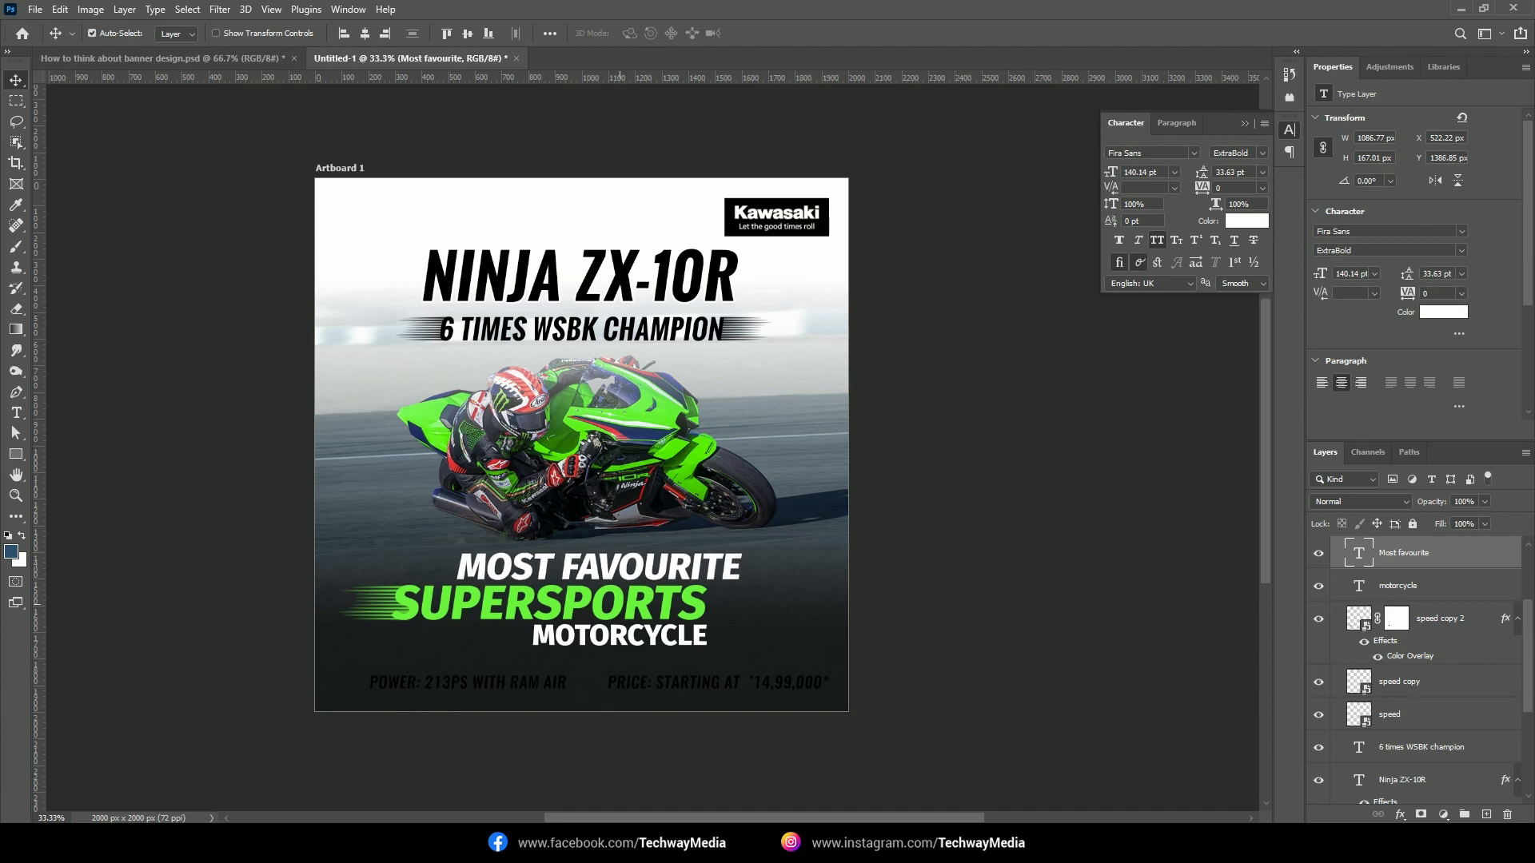
# Move MOTORCYCLE left to about X 648 px and slightly lower beneath SUPERSPORTS
pyautogui.click(620, 605)
pyautogui.click(587, 640)
pyautogui.hotkey('shift', 'Left')
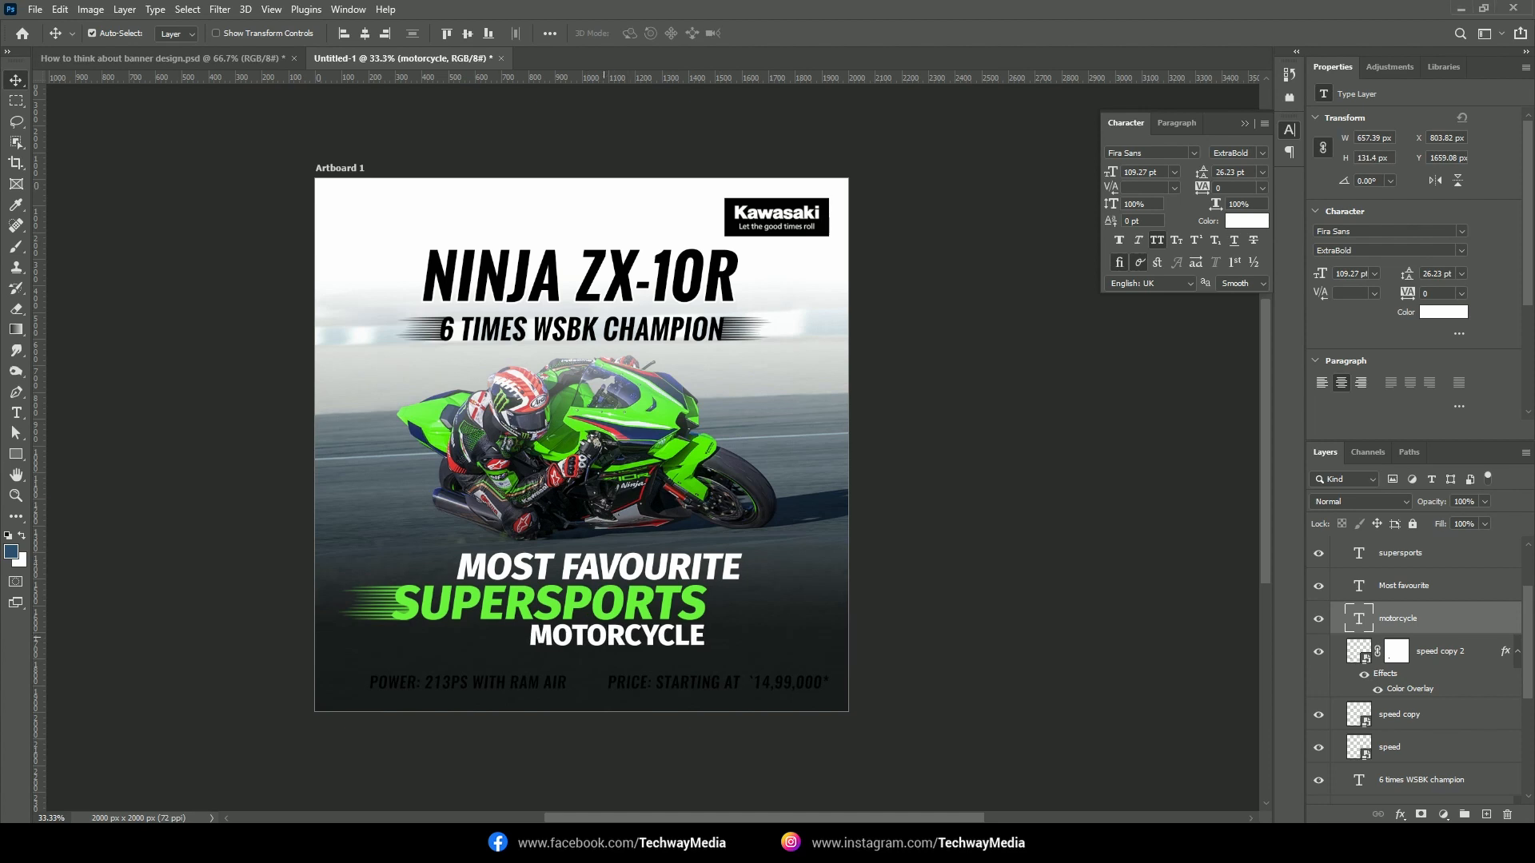
pyautogui.moveTo(628, 600); pyautogui.dragTo(594, 603)
pyautogui.press('Down')
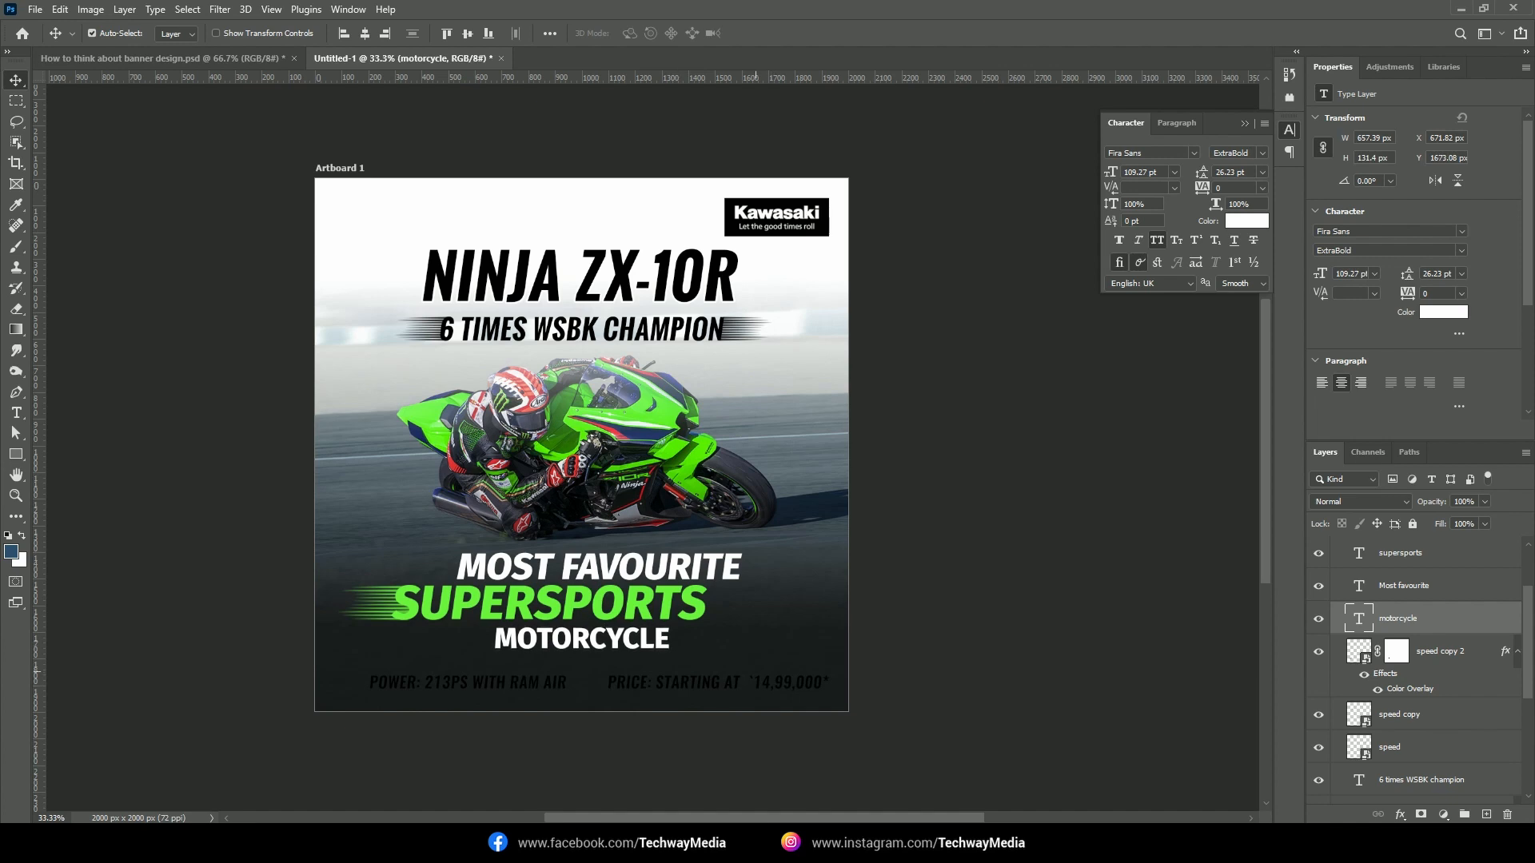
pyautogui.press('Left')
pyautogui.press('Left')
pyautogui.press('Left')
pyautogui.press('Left')
pyautogui.press('Left')
pyautogui.press('Left')
pyautogui.press('Left')
pyautogui.press('Left')
pyautogui.click(756, 671)
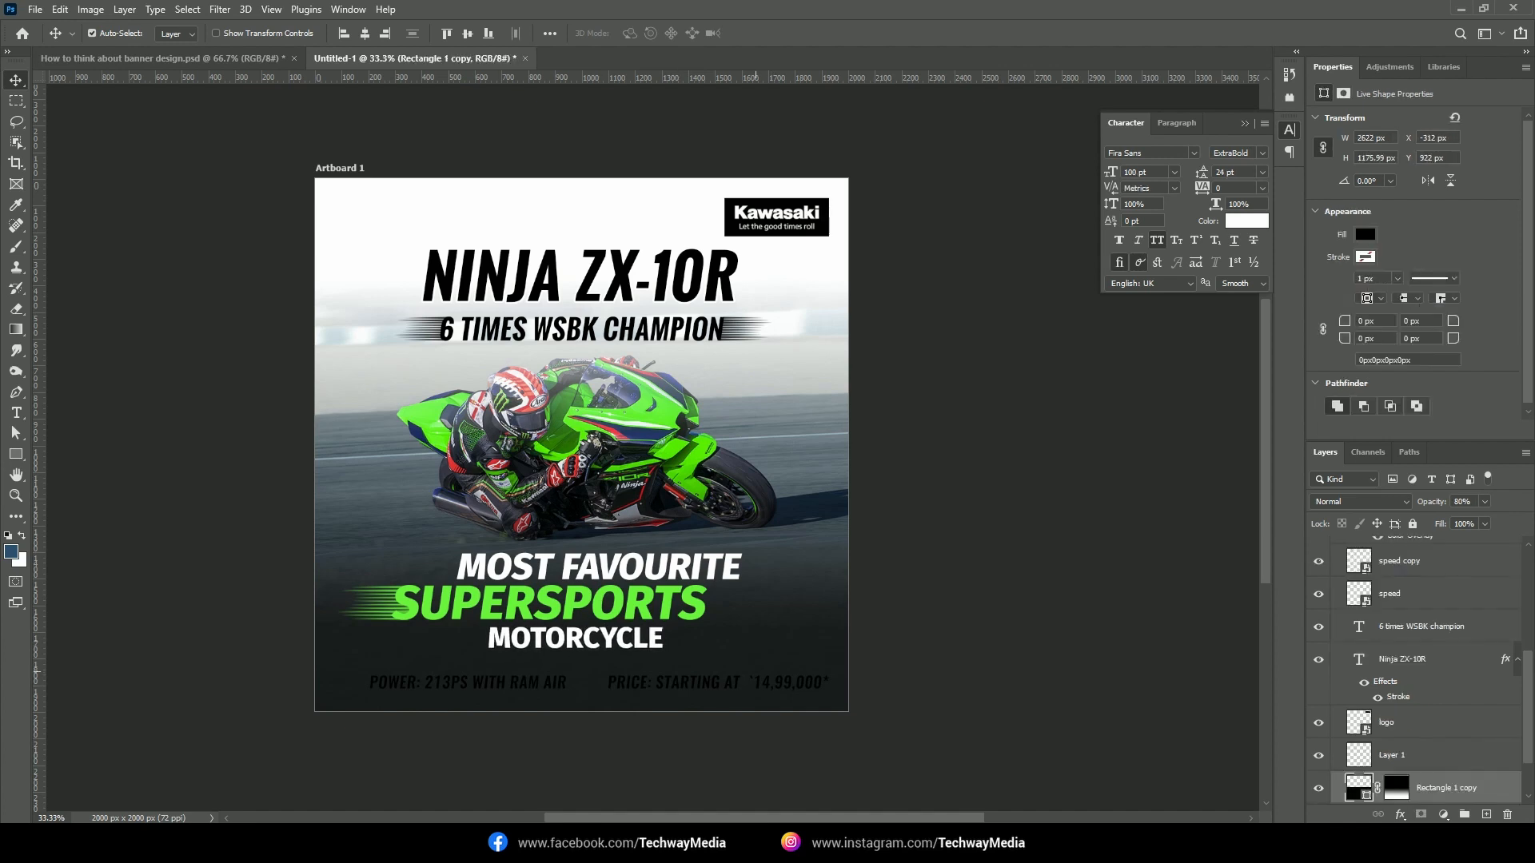
pyautogui.click(622, 640)
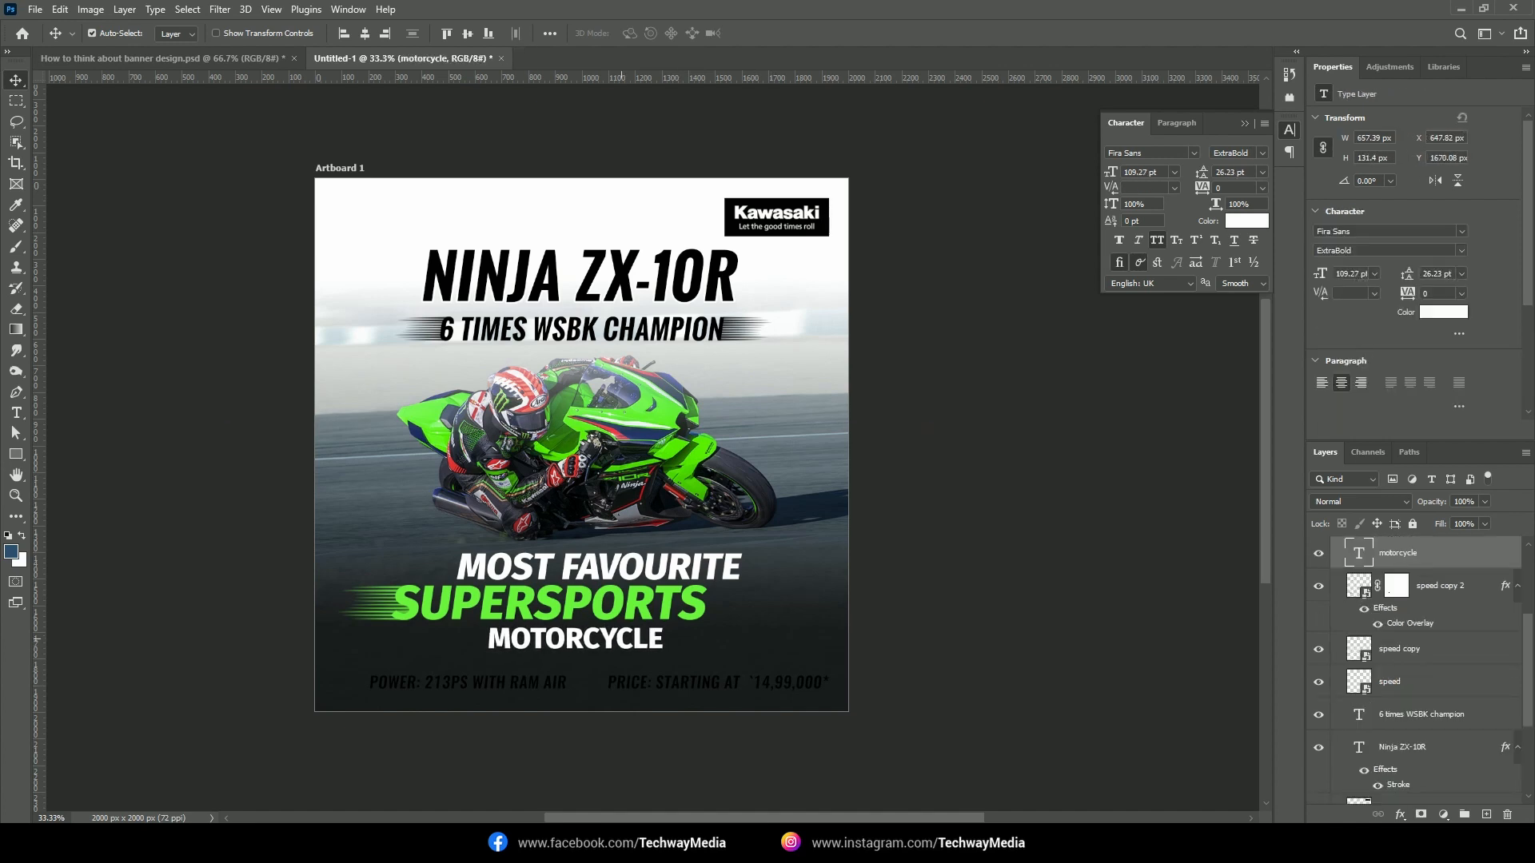
pyautogui.press('Down')
pyautogui.press('Down')
pyautogui.press('Down')
pyautogui.press('Down')
pyautogui.press('Up')
# Group the three tagline lines with their green streaks and center the group horizontally on the artboard
pyautogui.click(632, 574)
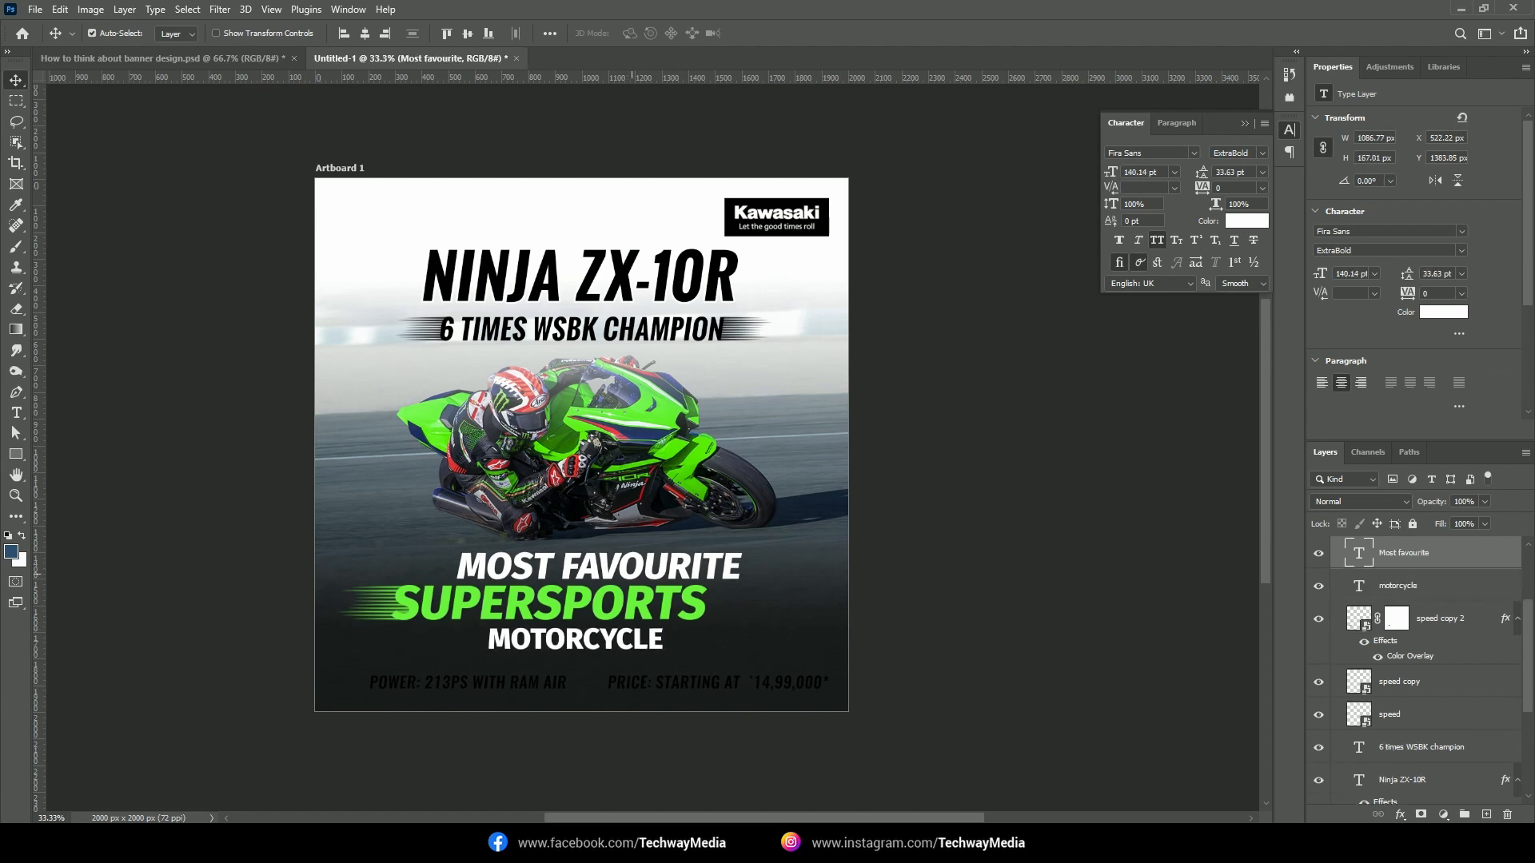
pyautogui.keyDown('shift'); pyautogui.click(634, 600); pyautogui.keyUp('shift')
pyautogui.keyDown('shift'); pyautogui.click(640, 638); pyautogui.keyUp('shift')
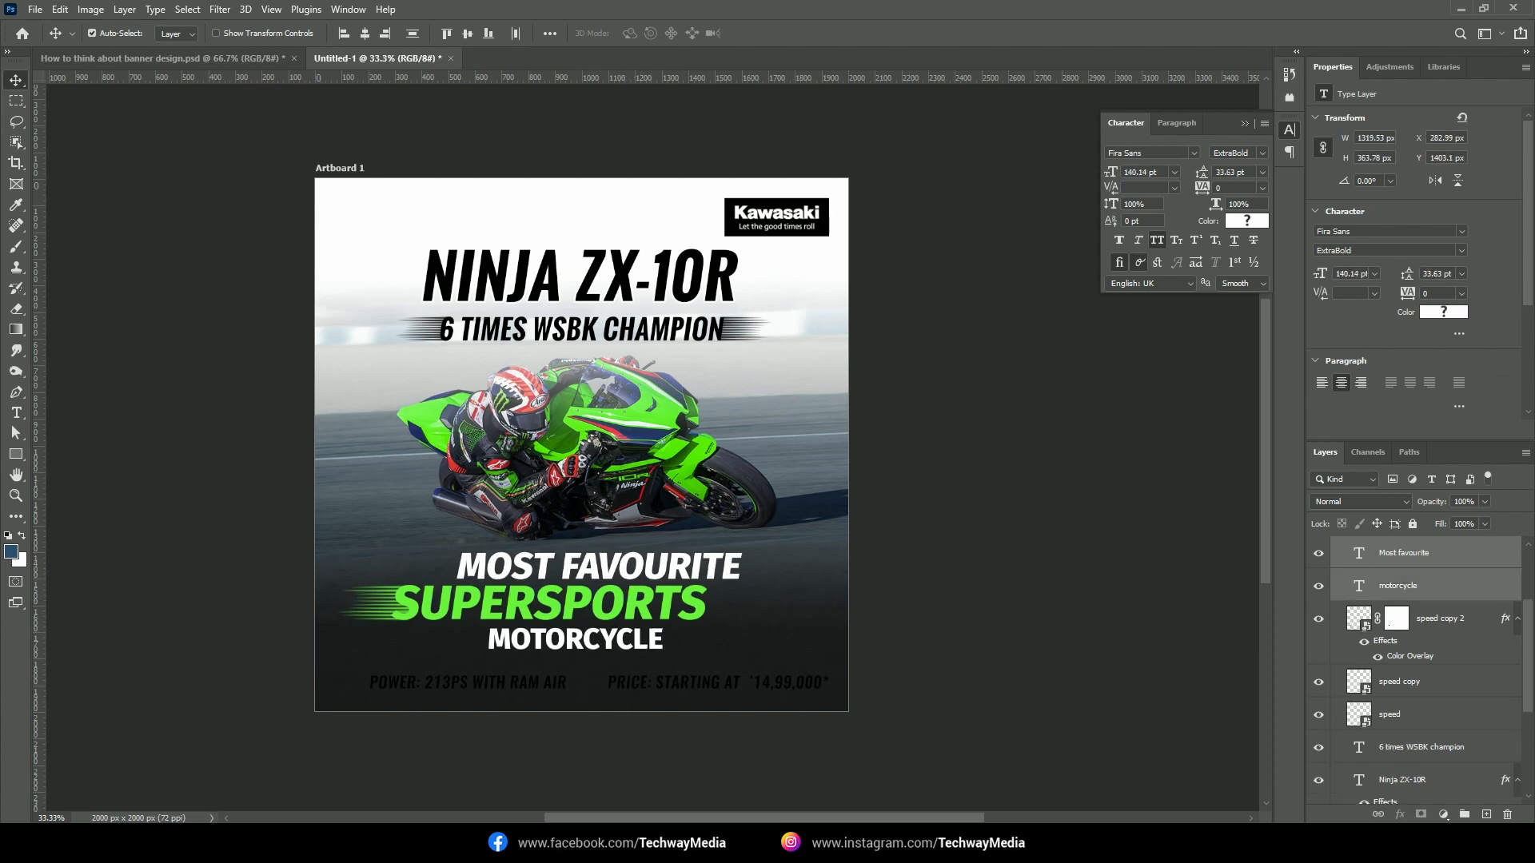
pyautogui.keyDown('shift'); pyautogui.click(374, 605); pyautogui.keyUp('shift')
pyautogui.hotkey('ctrl', 'g')
pyautogui.hotkey('ctrl', 'a')
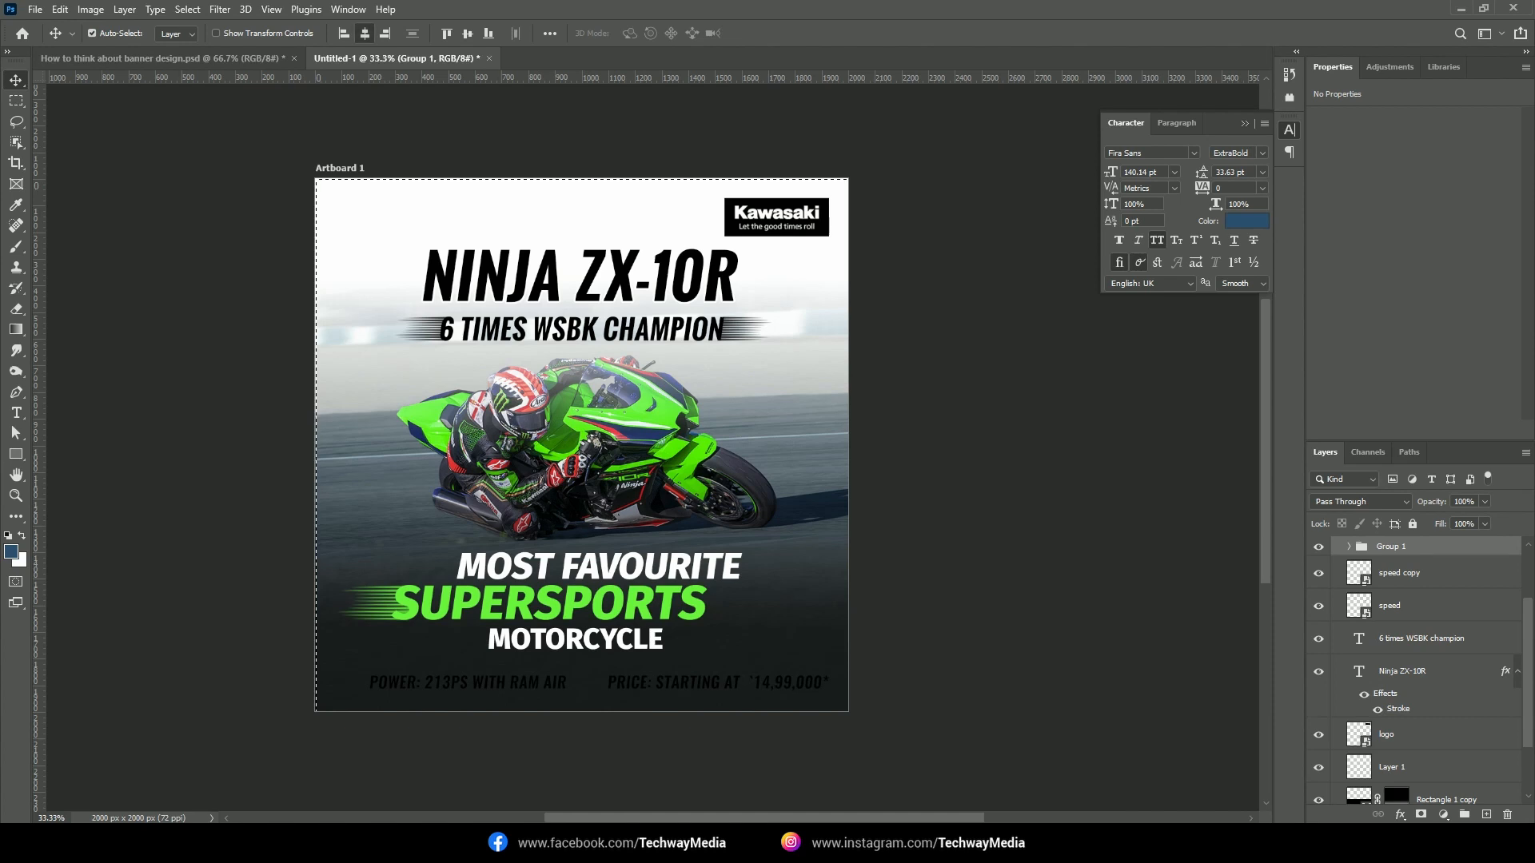
pyautogui.click(365, 33)
pyautogui.hotkey('ctrl', 'd')
# Nudge the tagline group up until SUPERSPORTS sits at about Y 1493 px
pyautogui.press('Up')
pyautogui.press('Up')
pyautogui.press('Up')
pyautogui.press('Up')
pyautogui.press('Up')
pyautogui.press('Up')
pyautogui.press('Up')
pyautogui.press('Up')
pyautogui.press('Up')
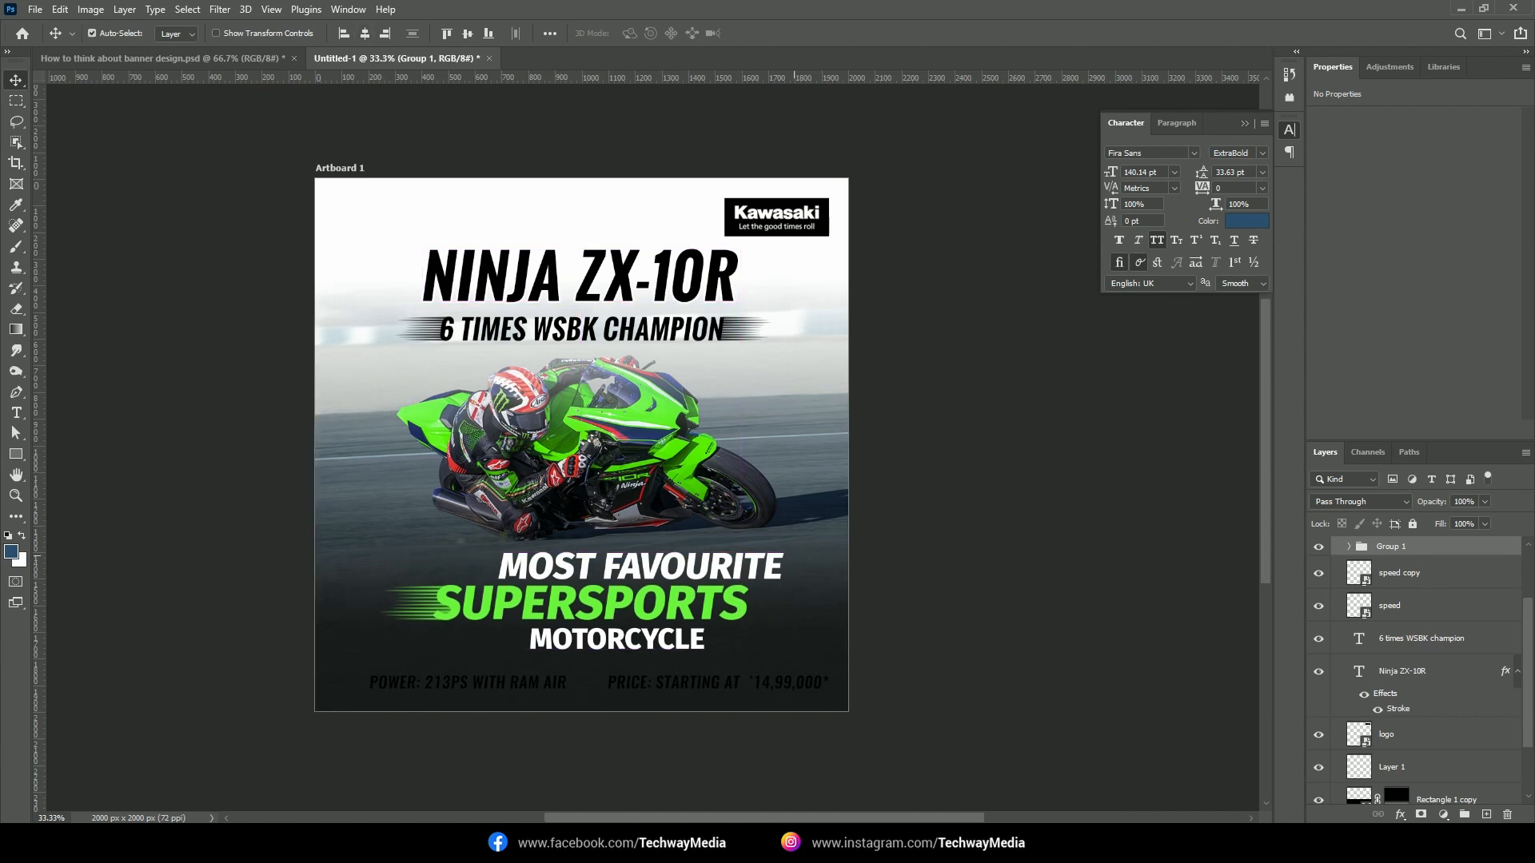
pyautogui.press('Up')
pyautogui.press('Up')
pyautogui.press('Up')
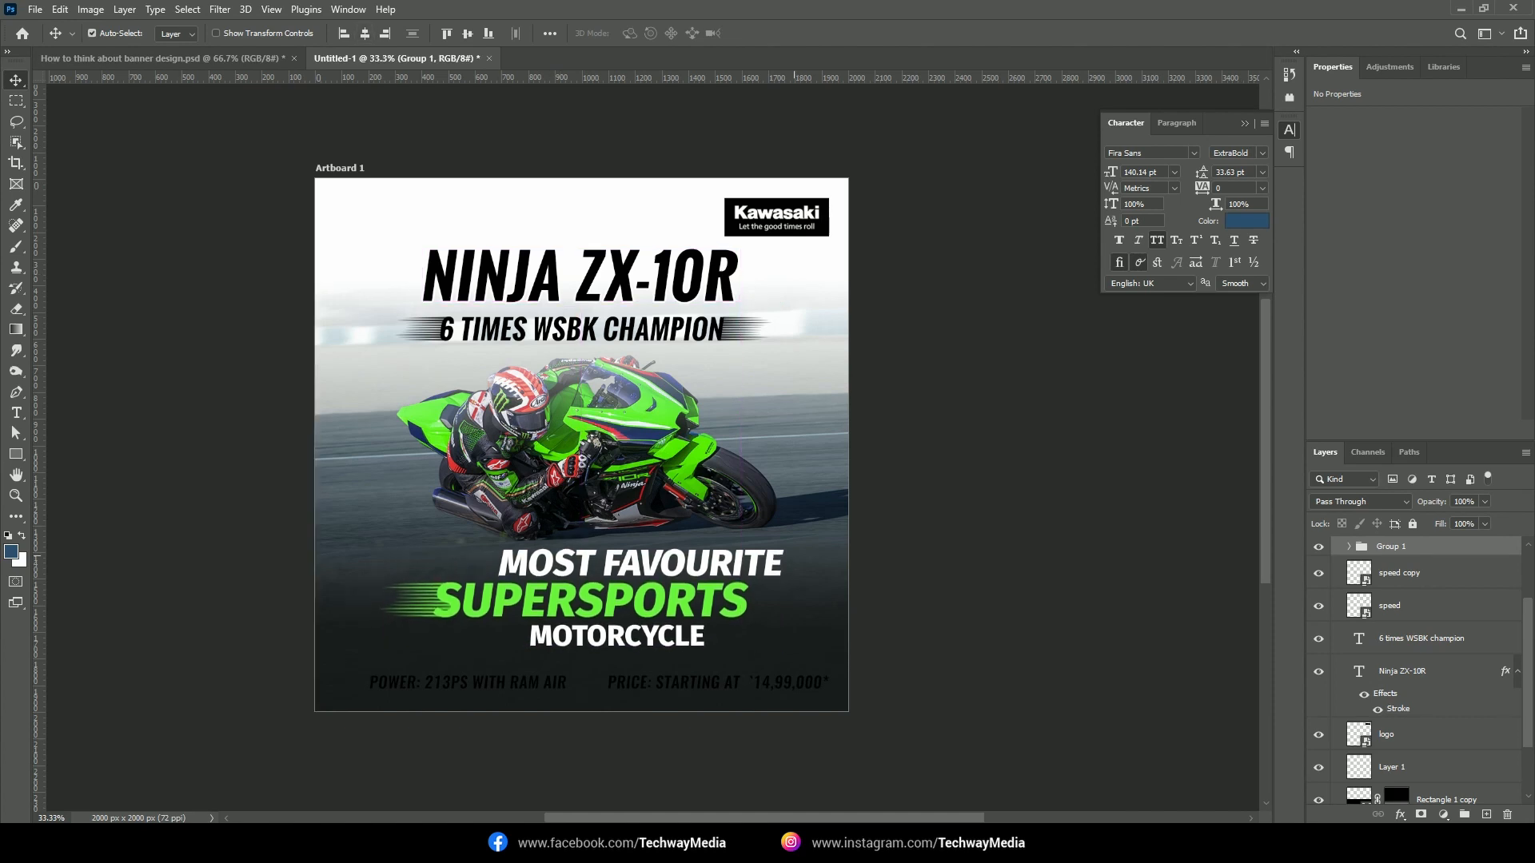
# Lower the NINJA ZX-10R title to about Y 263 px and move the Kawasaki logo to X 1550 px, Y 52 px
pyautogui.click(621, 287)
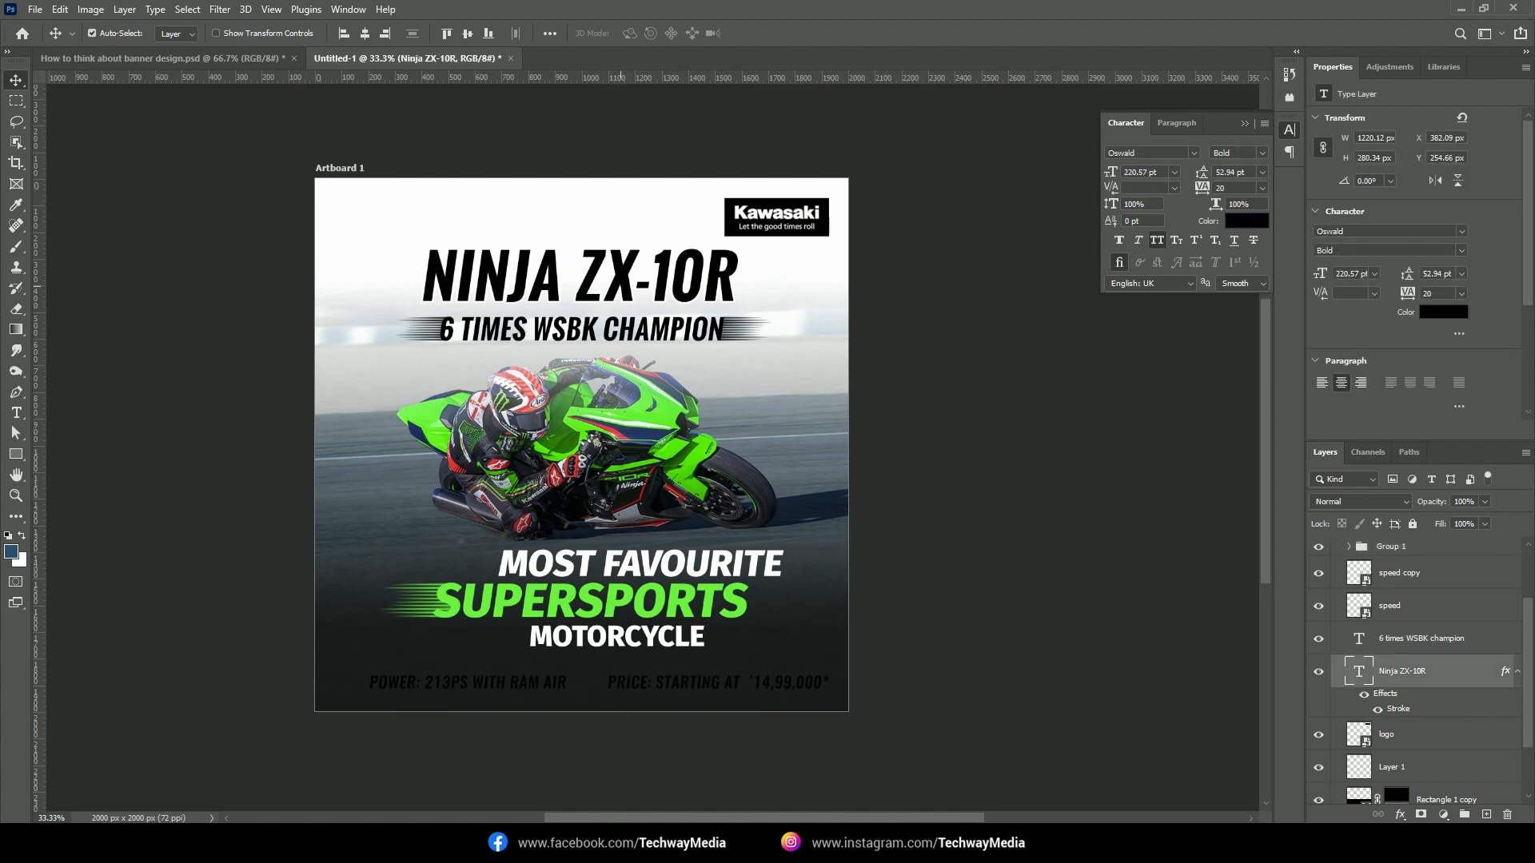
pyautogui.click(596, 602)
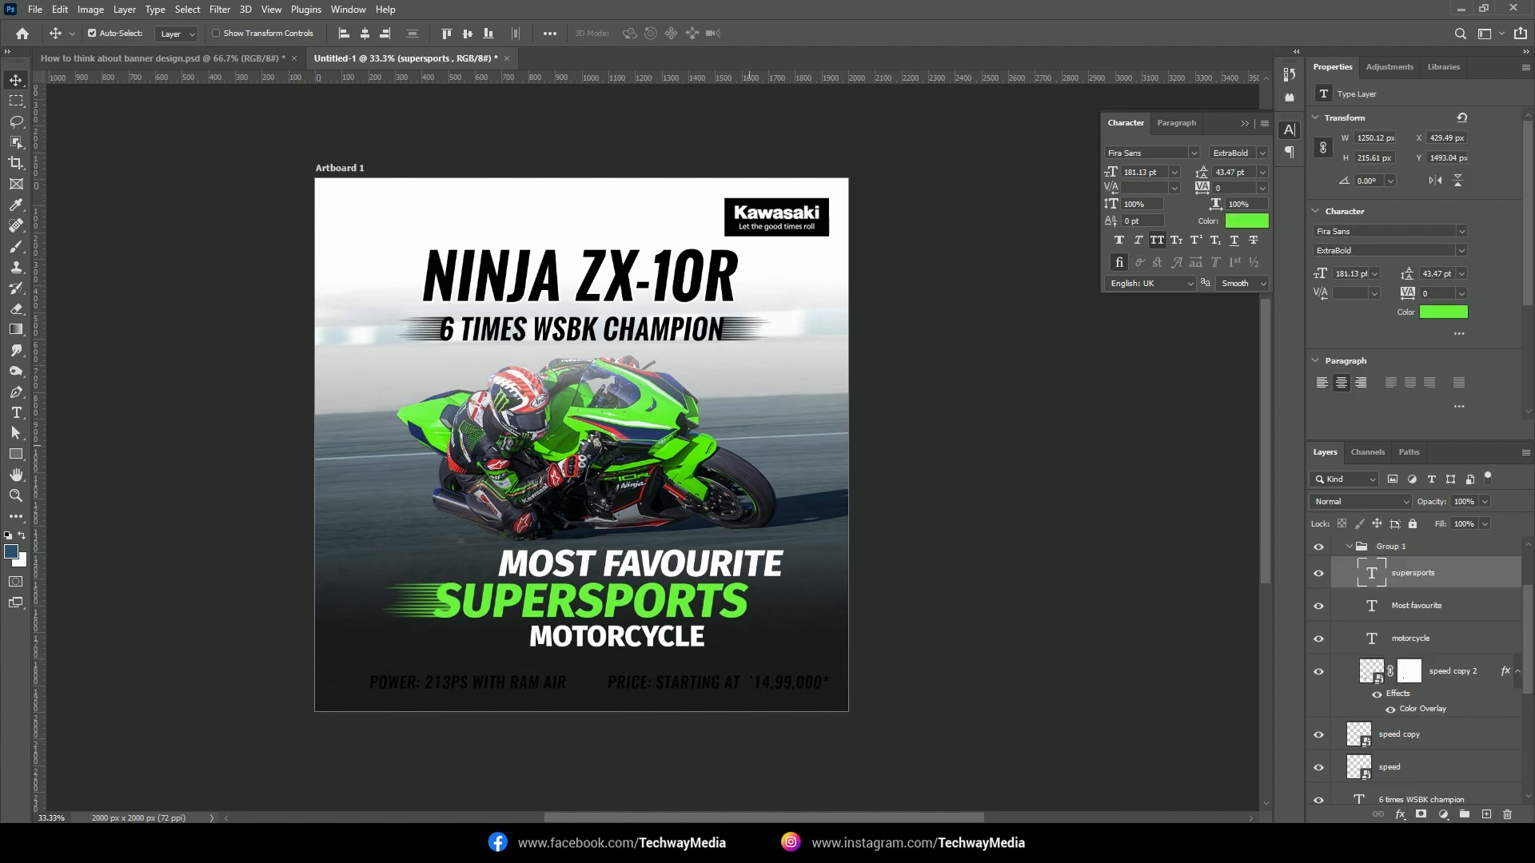
pyautogui.moveTo(679, 277); pyautogui.dragTo(679, 280)
pyautogui.moveTo(763, 212); pyautogui.dragTo(767, 206)
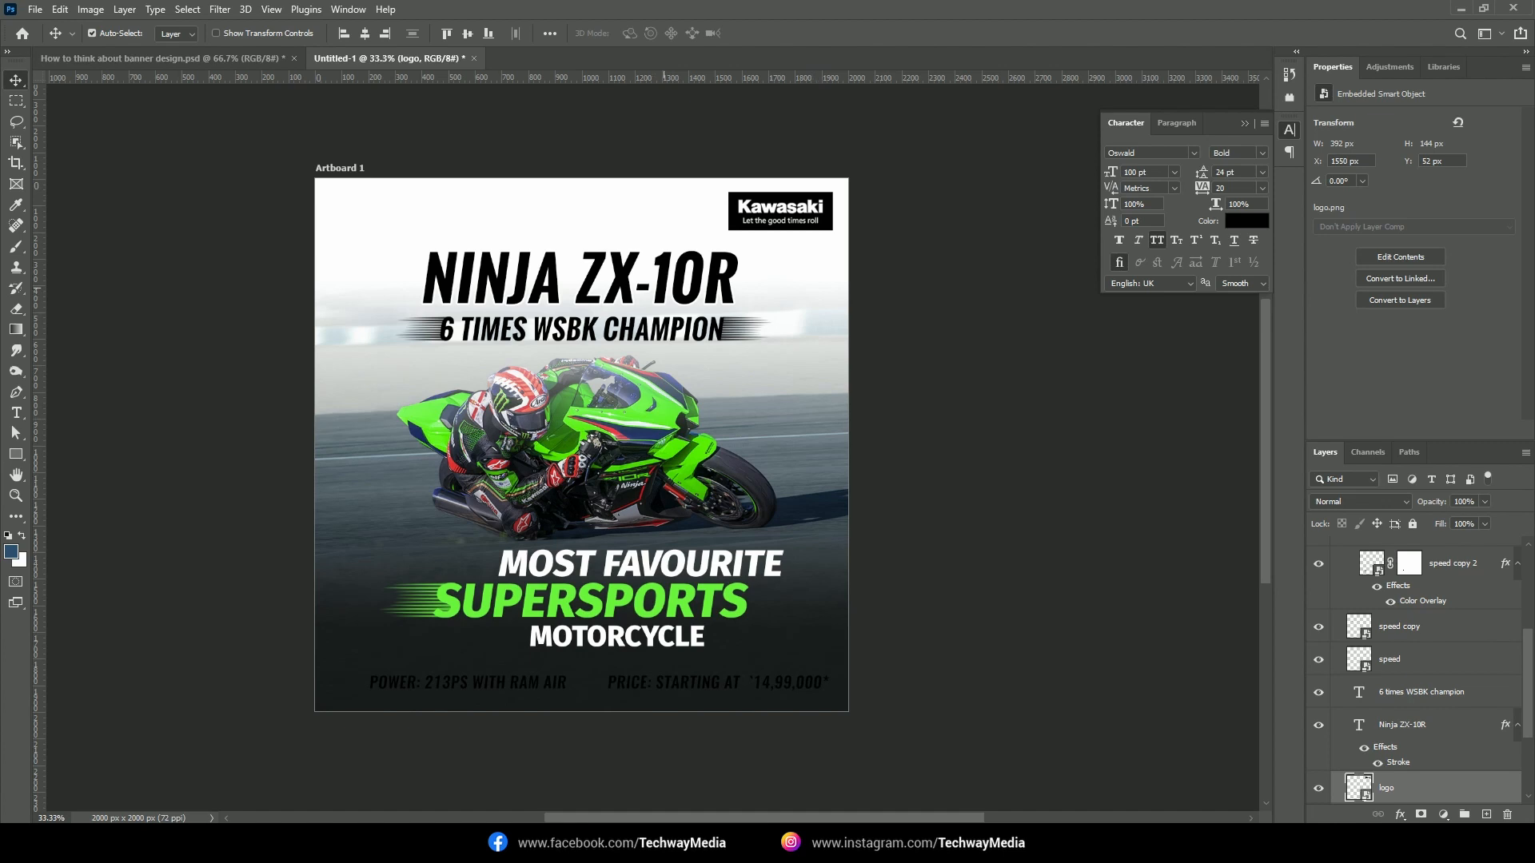
pyautogui.click(640, 278)
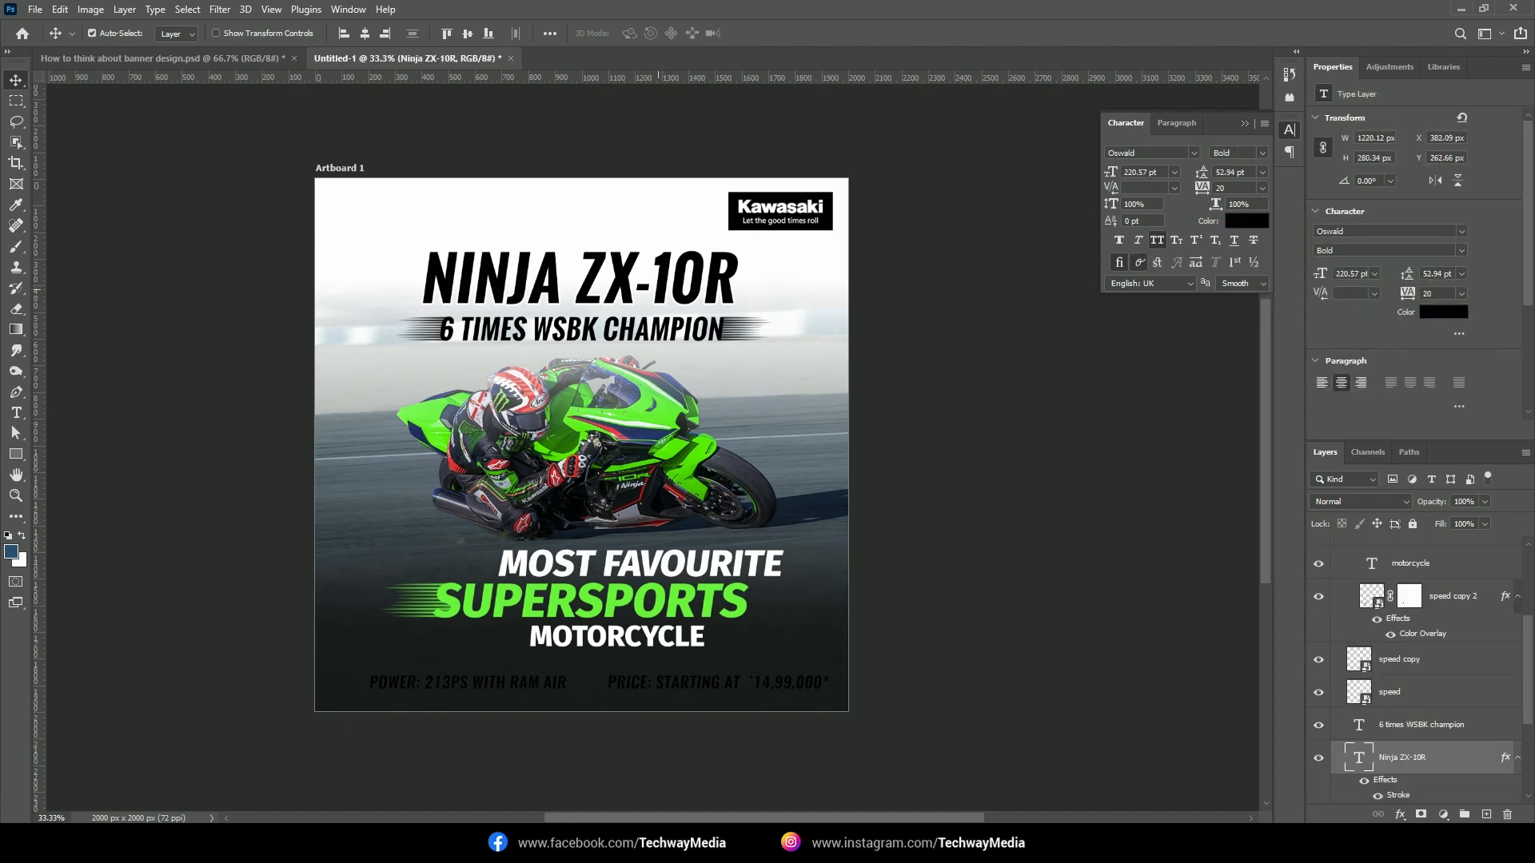
pyautogui.click(662, 600)
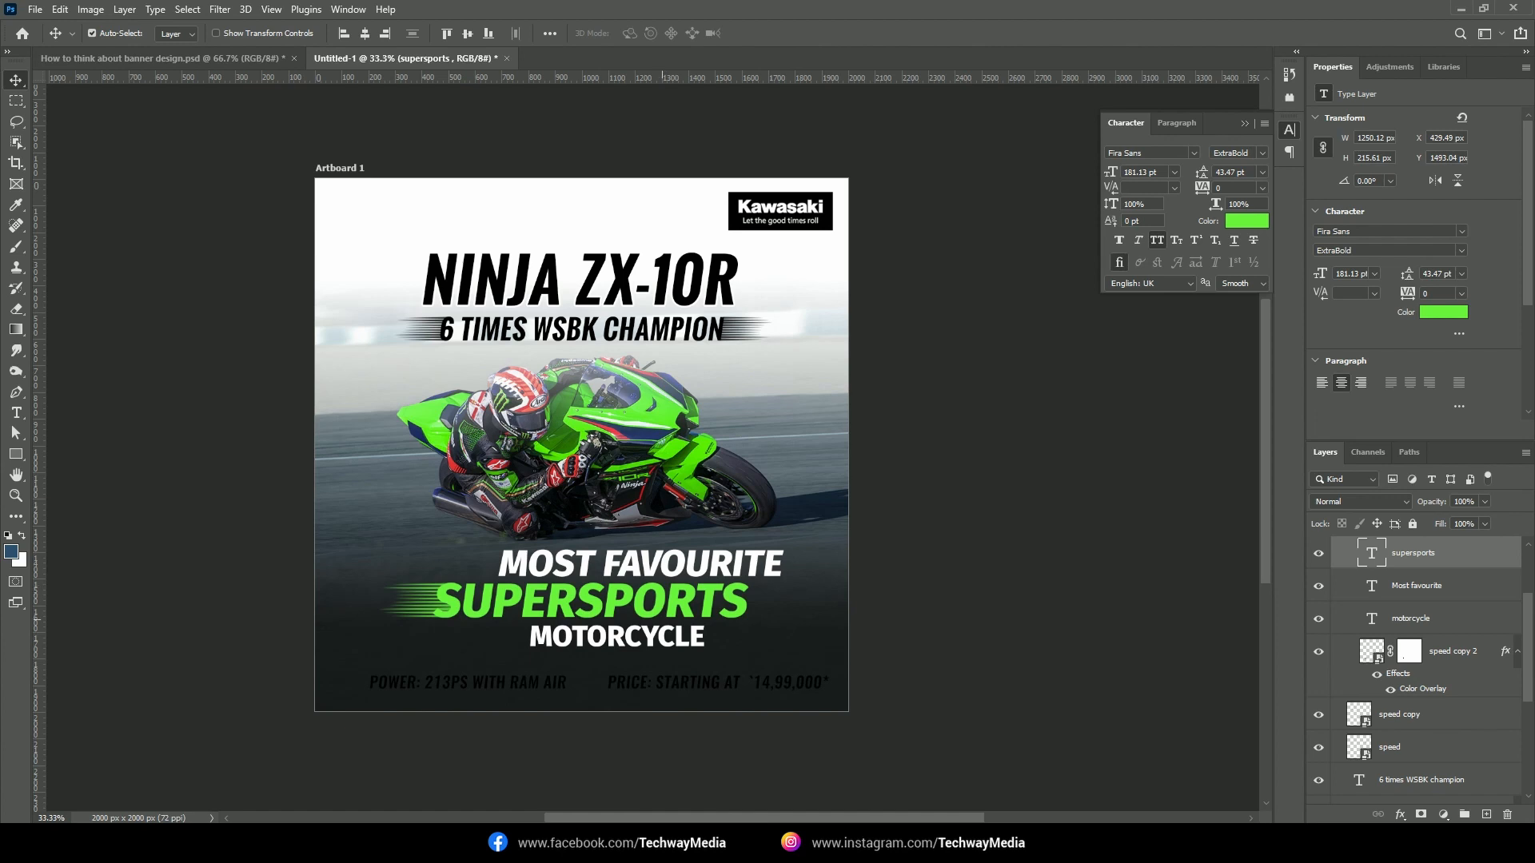
pyautogui.click(684, 569)
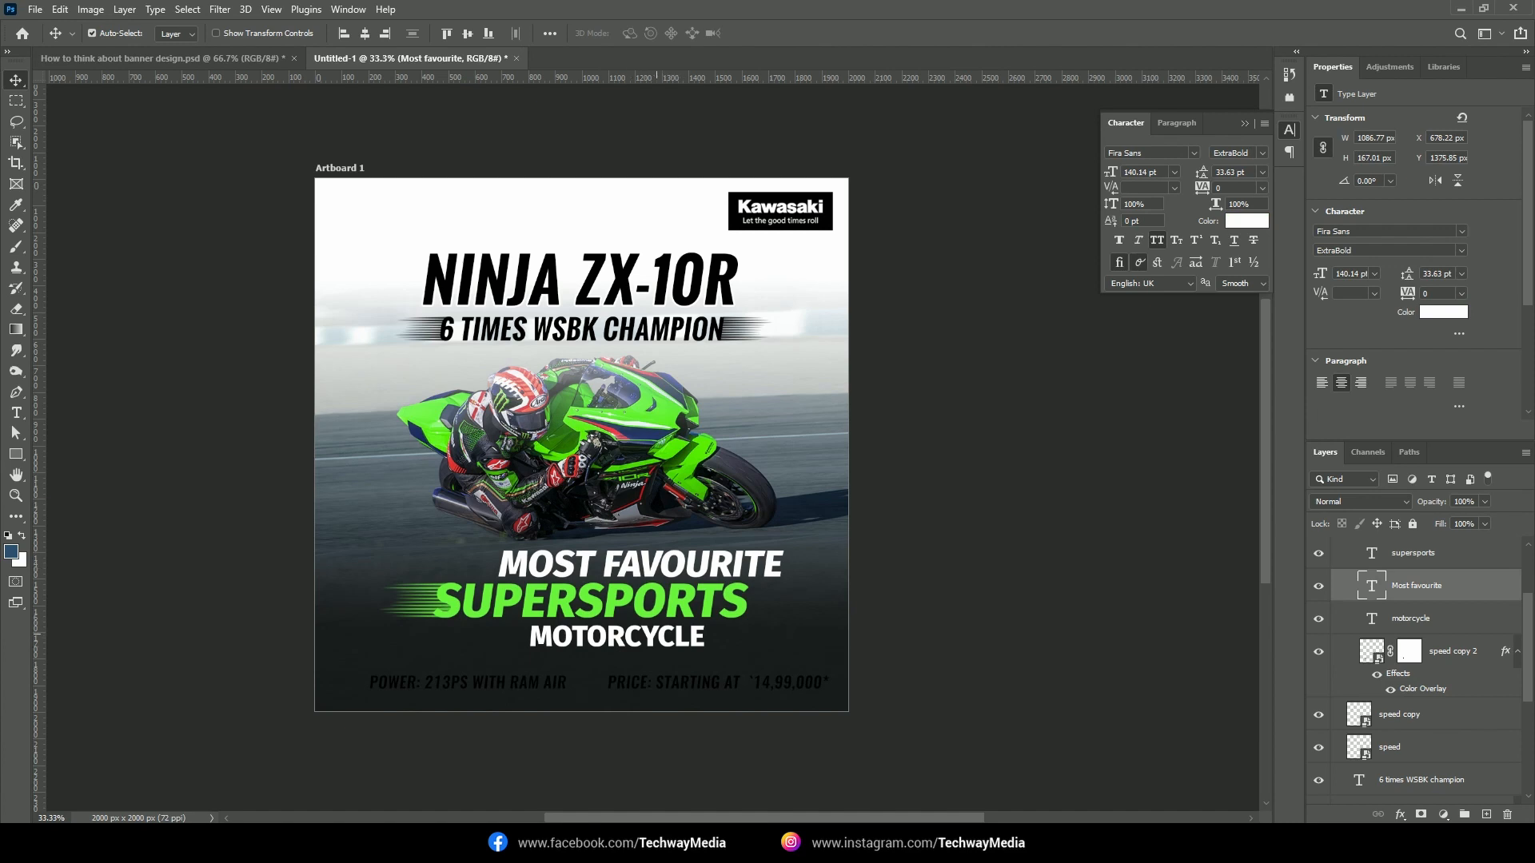
pyautogui.click(656, 635)
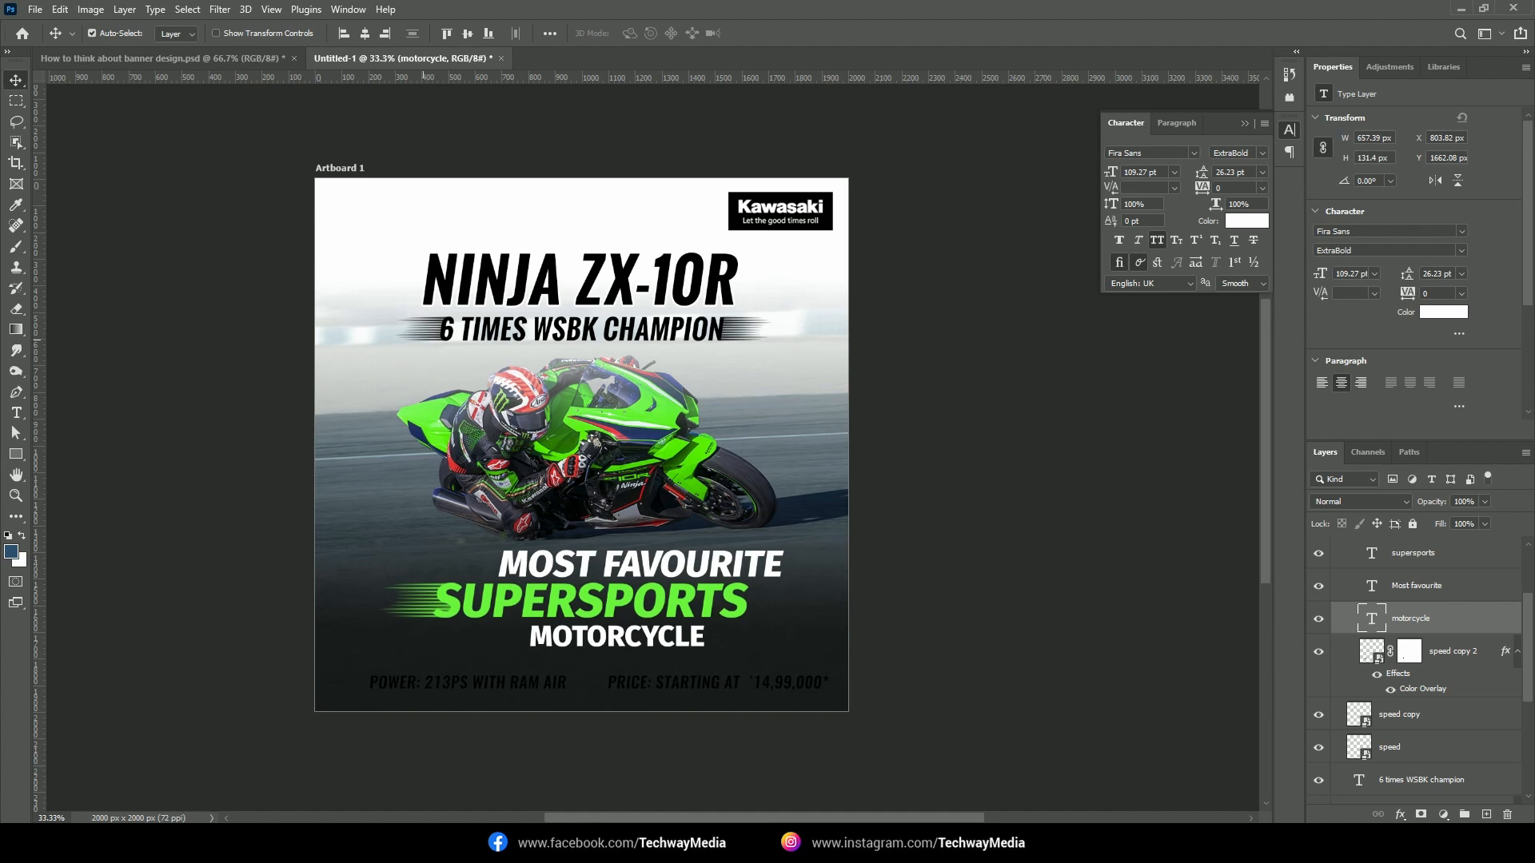
pyautogui.click(427, 334)
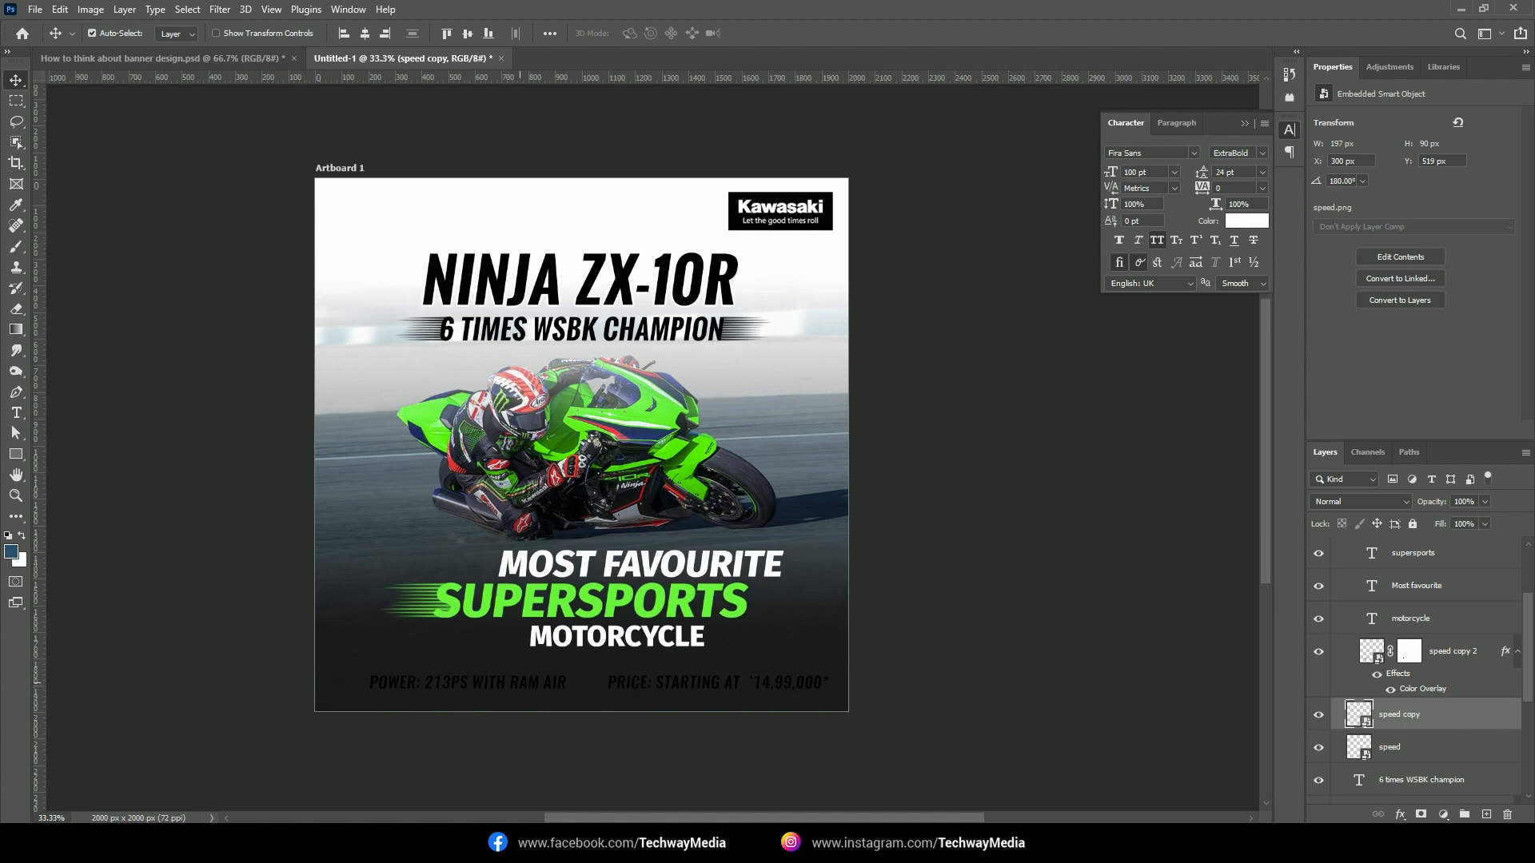
# Move the POWER text to about X 237 px, Y 1843 px, and shift the PRICE text right and slightly up
pyautogui.moveTo(520, 683); pyautogui.dragTo(537, 683)
pyautogui.moveTo(653, 683); pyautogui.dragTo(669, 678)
pyautogui.moveTo(547, 683); pyautogui.dragTo(539, 678)
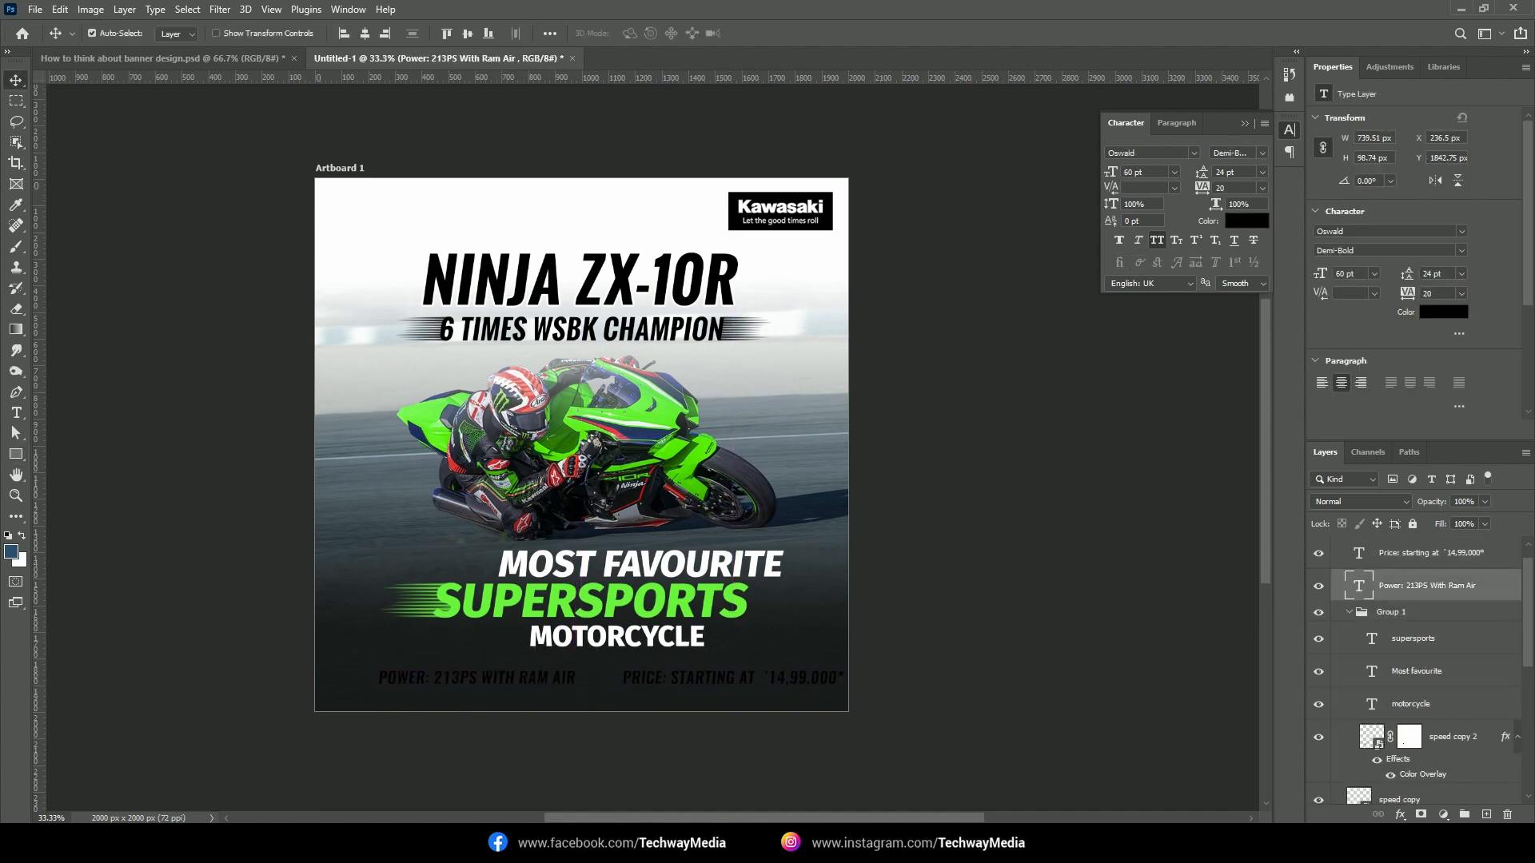
# Recolor the POWER and PRICE text lines together to white (ffffff)
pyautogui.keyDown('shift'); pyautogui.click(651, 678); pyautogui.keyUp('shift')
pyautogui.click(1247, 222)
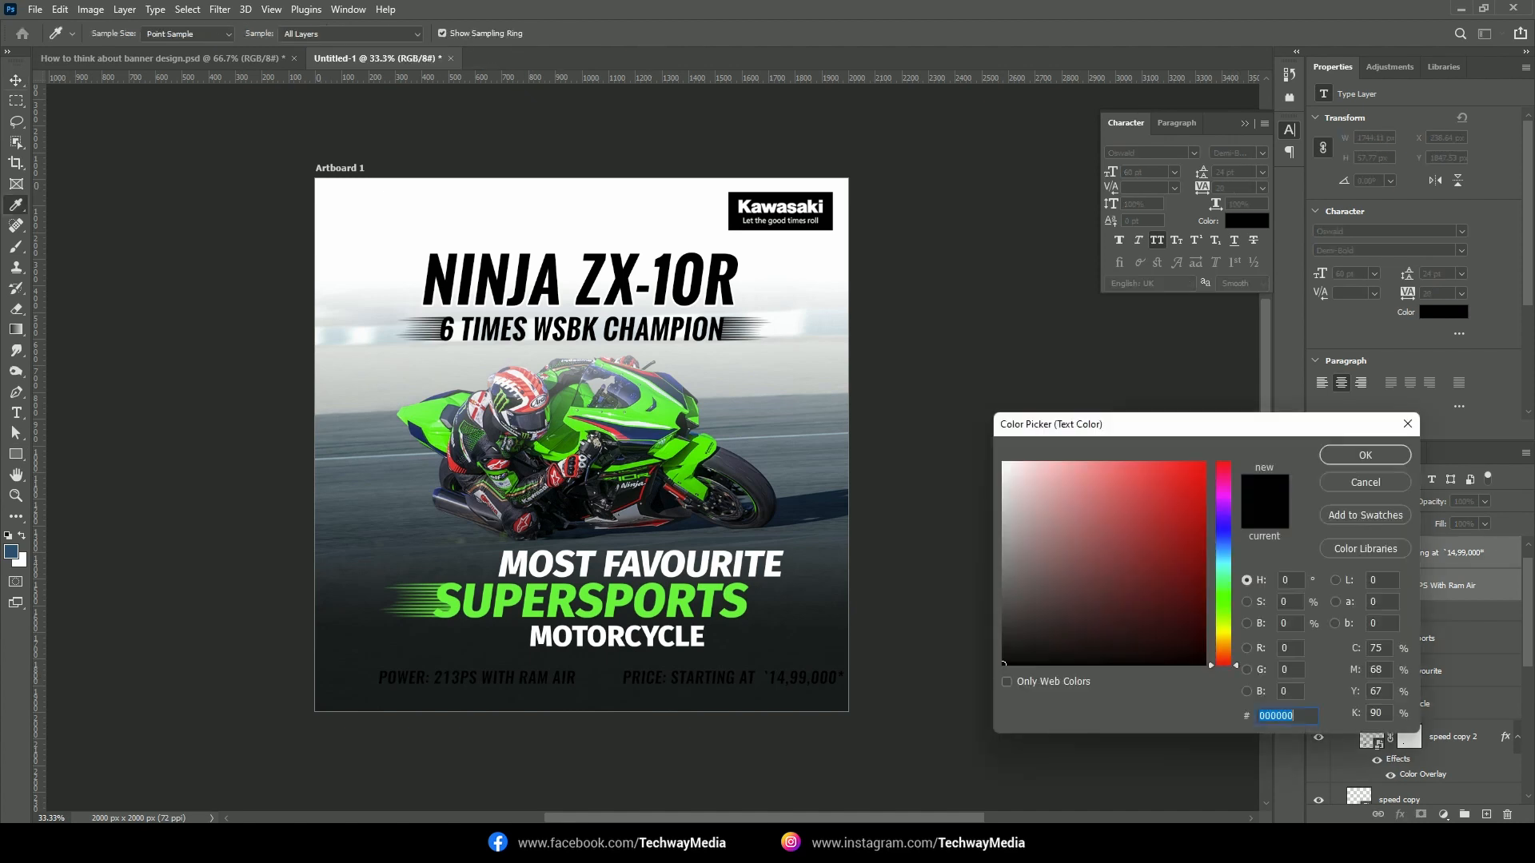
pyautogui.write('ffffff')
pyautogui.press('Return')
pyautogui.click(952, 687)
# Draw a rectangle about 584 × 146 px over the POWER text, with no fill and a bright green stroke
pyautogui.hotkey('ctrl', '+')
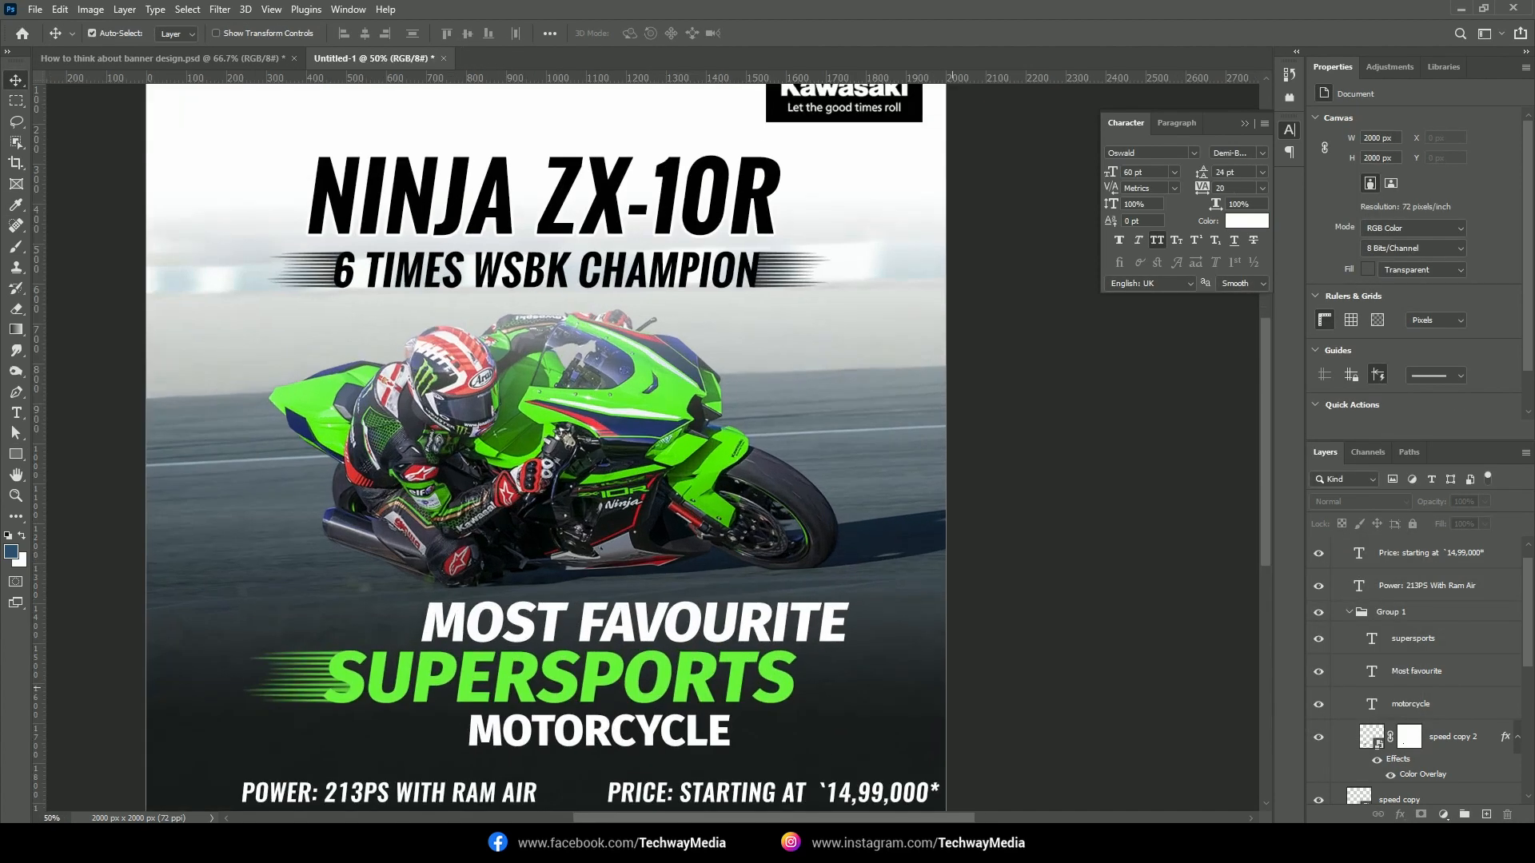
pyautogui.moveTo(730, 636); pyautogui.dragTo(754, 457)
pyautogui.moveTo(538, 621)
pyautogui.mouseDown()
pyautogui.moveTo(563, 613)
pyautogui.moveTo(540, 623)
pyautogui.mouseUp()
pyautogui.press('u')
pyautogui.moveTo(334, 591); pyautogui.dragTo(567, 649)
pyautogui.click(1364, 234)
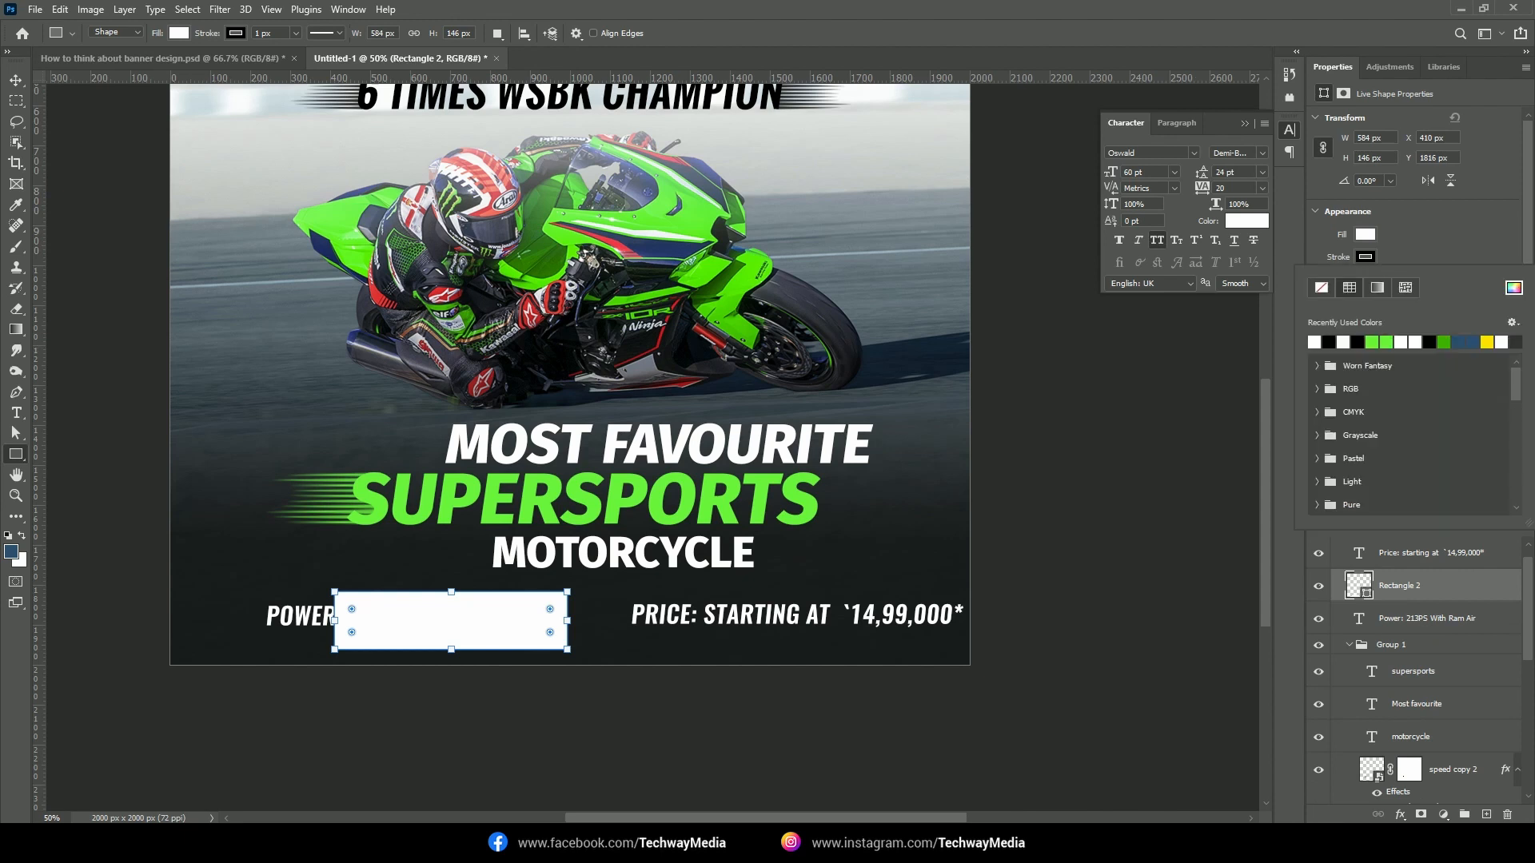
pyautogui.click(1372, 342)
pyautogui.click(1365, 234)
pyautogui.click(1321, 265)
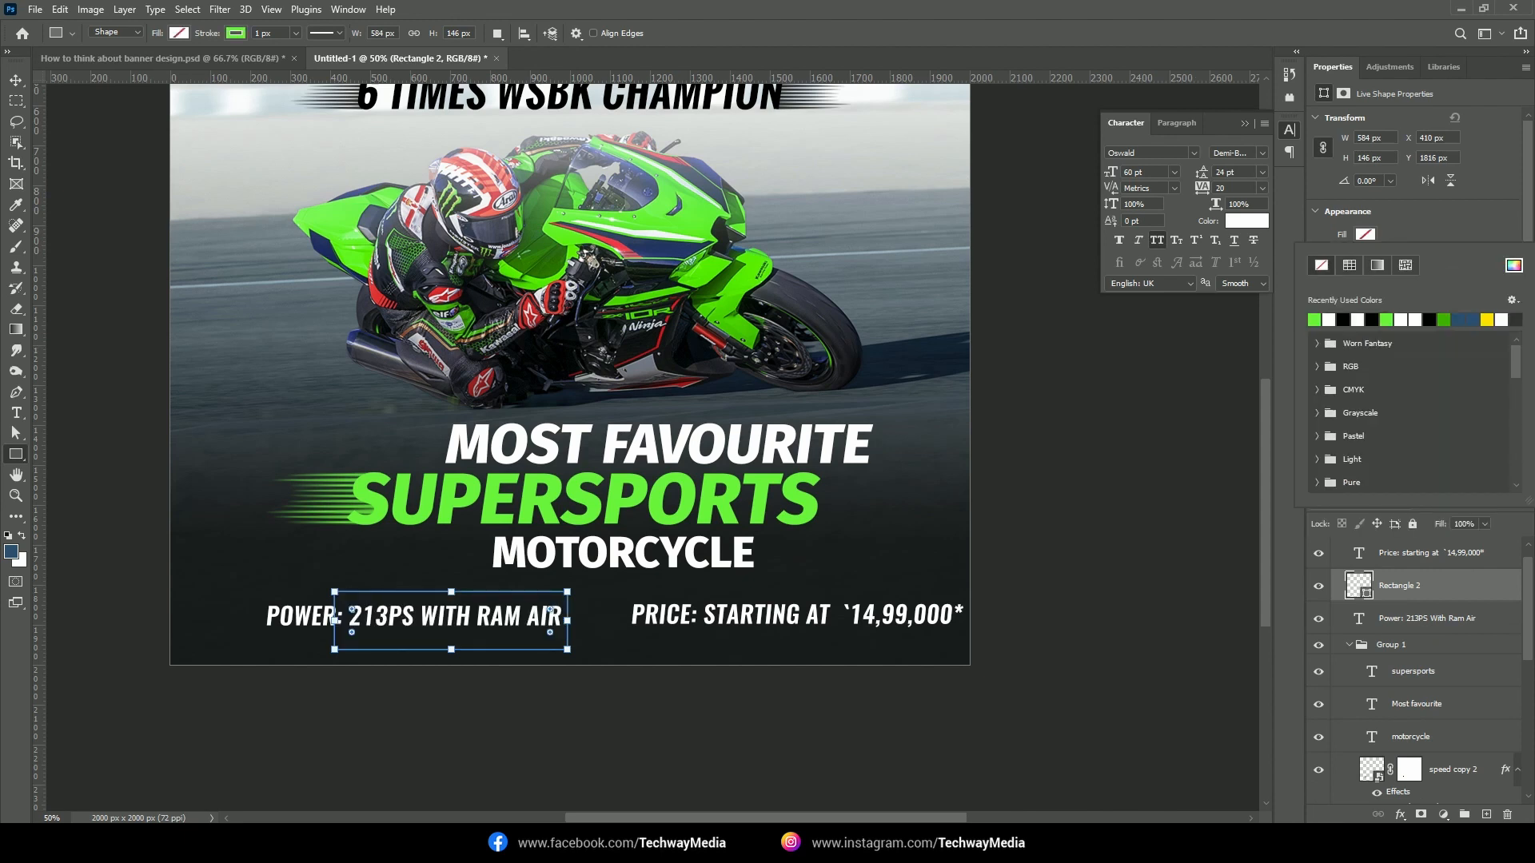
# Set the green rectangle's stroke width to 10 px
pyautogui.click(1411, 228)
pyautogui.doubleClick(1366, 278)
pyautogui.write('5')
pyautogui.press('Return')
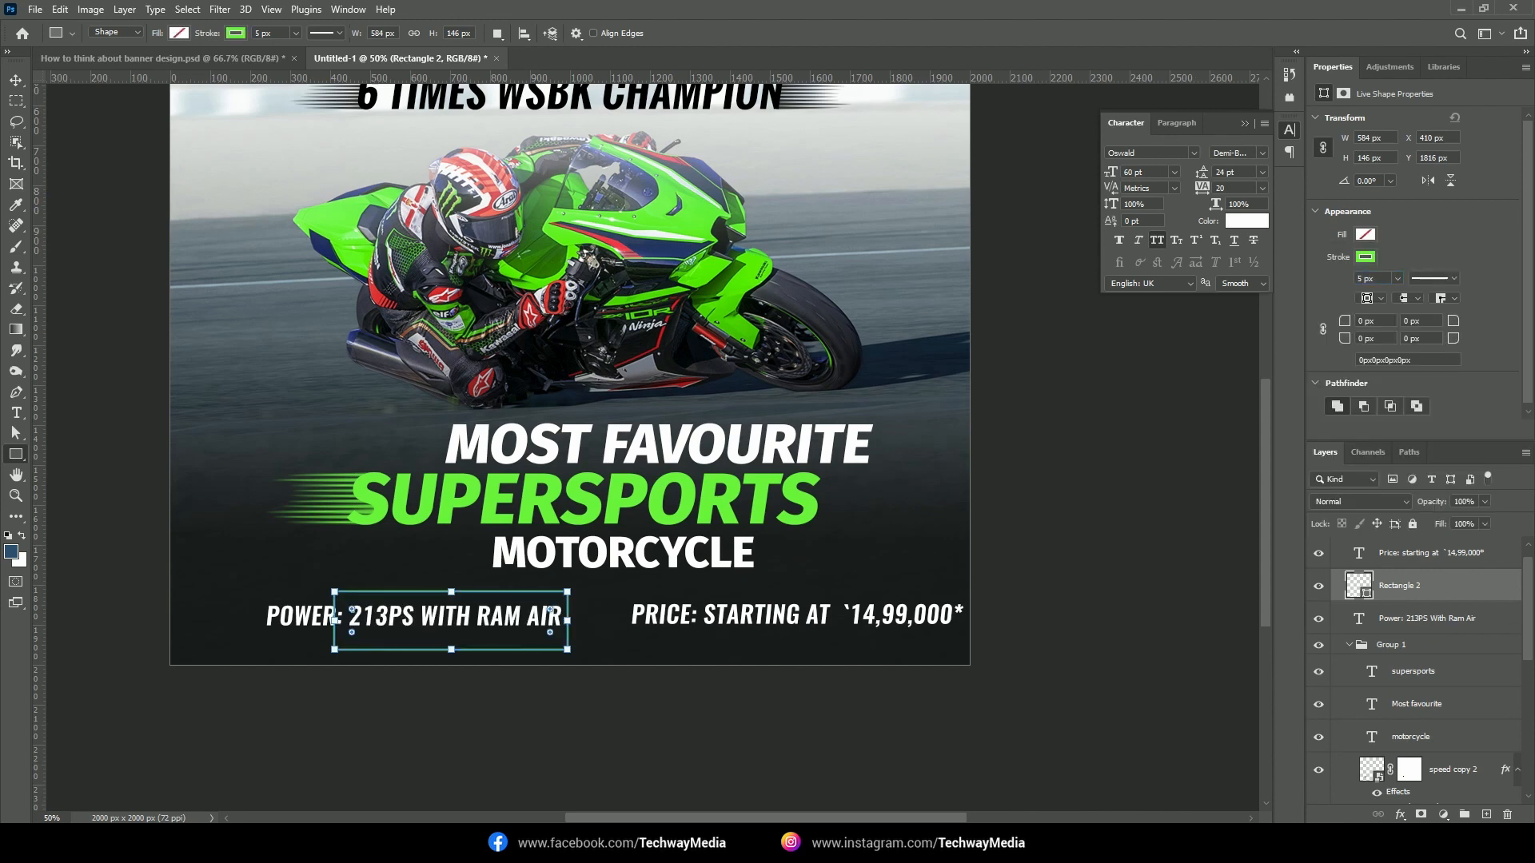
pyautogui.doubleClick(1365, 278)
pyautogui.write('10')
pyautogui.press('Return')
pyautogui.click(15, 80)
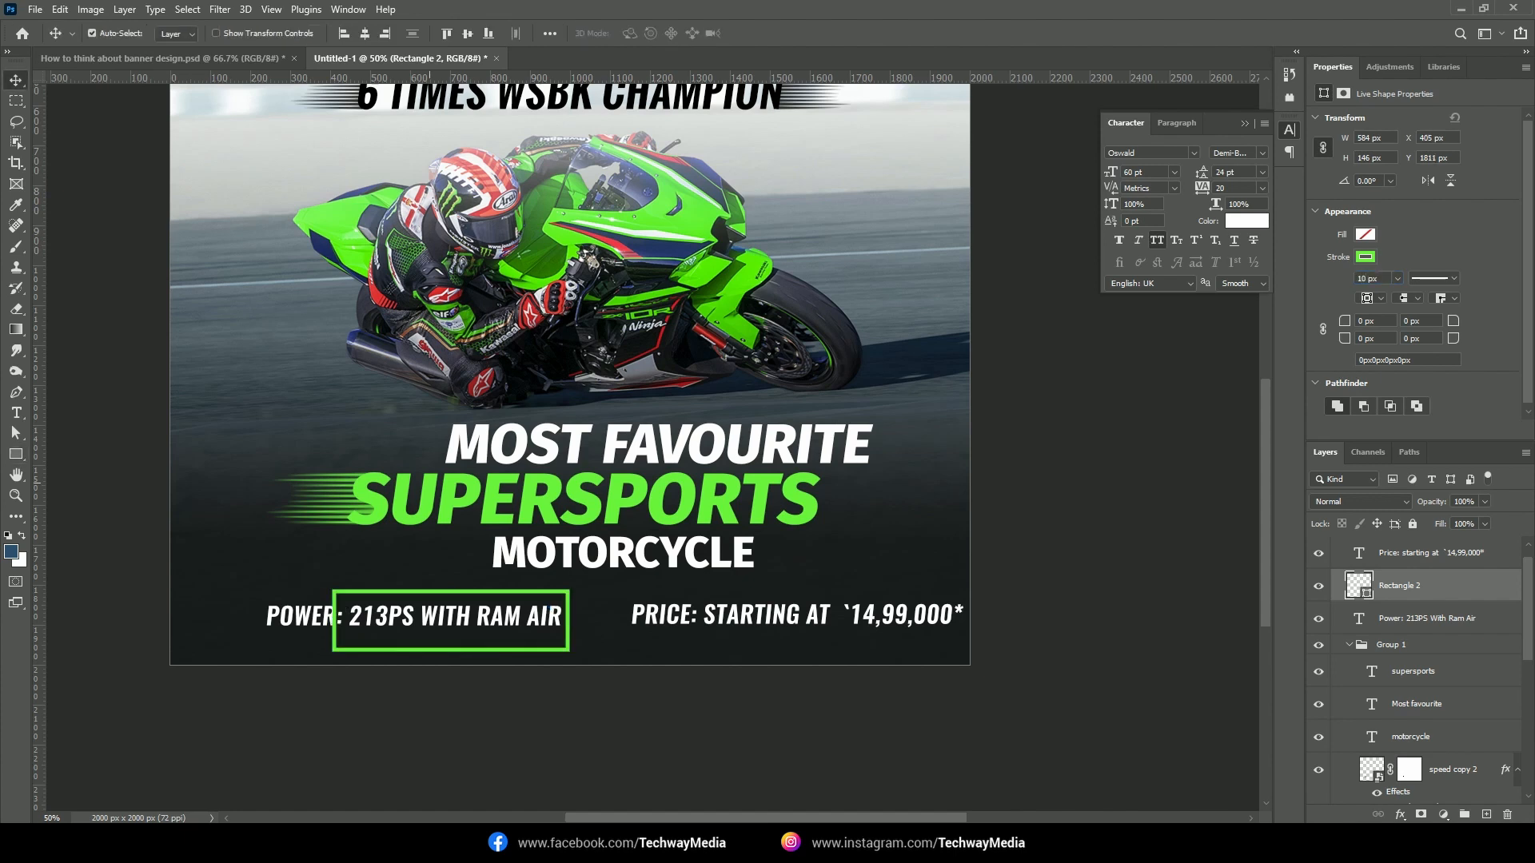
# Skew the green rectangle horizontally by about -11.6° into a forward-leaning parallelogram
pyautogui.hotkey('ctrl', 't')
pyautogui.moveTo(451, 590); pyautogui.dragTo(462, 590)
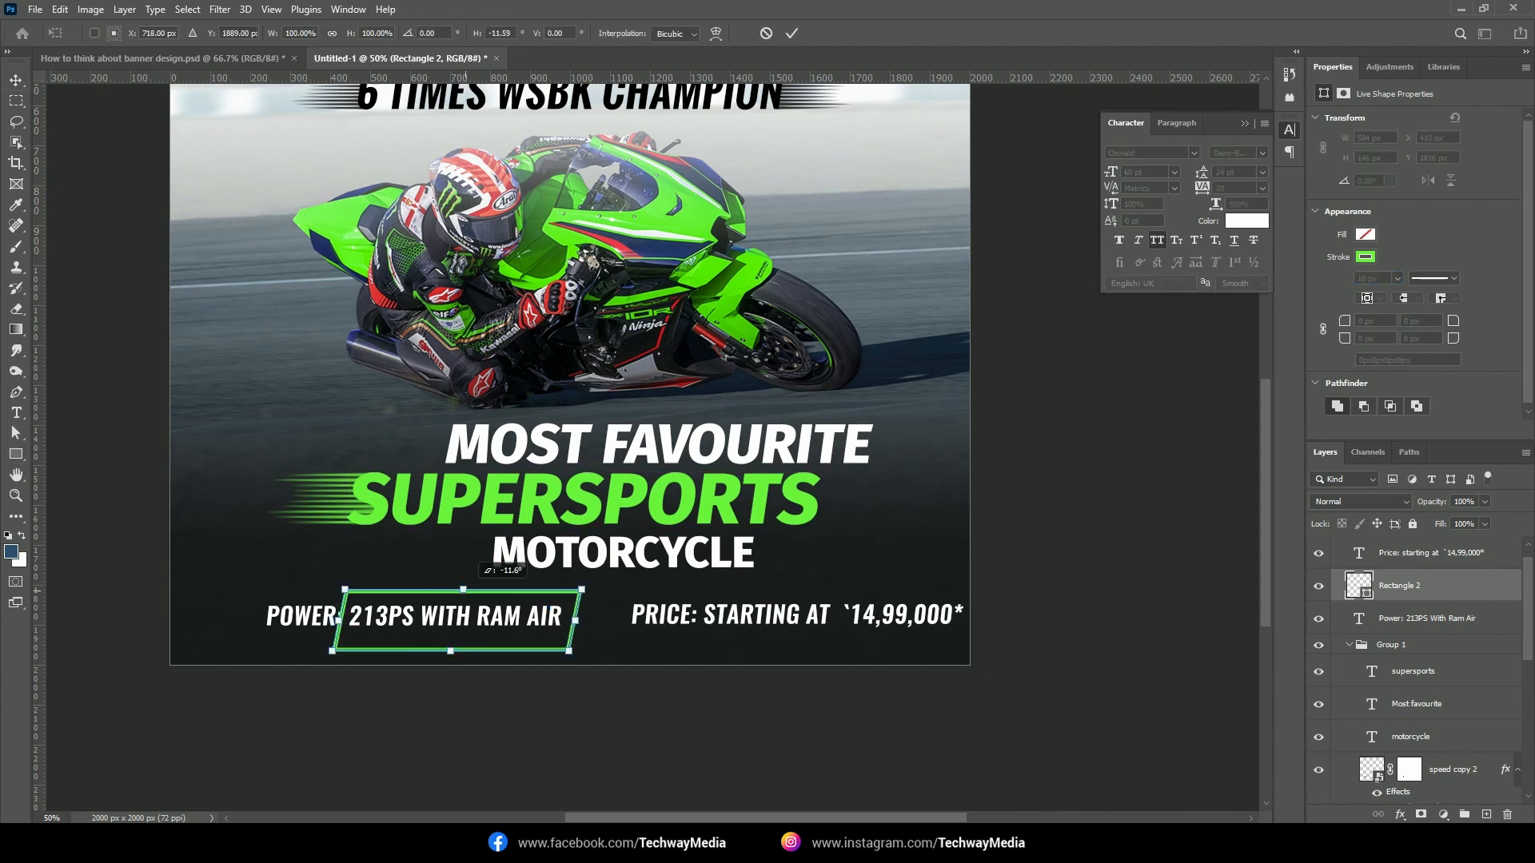
pyautogui.press('Return')
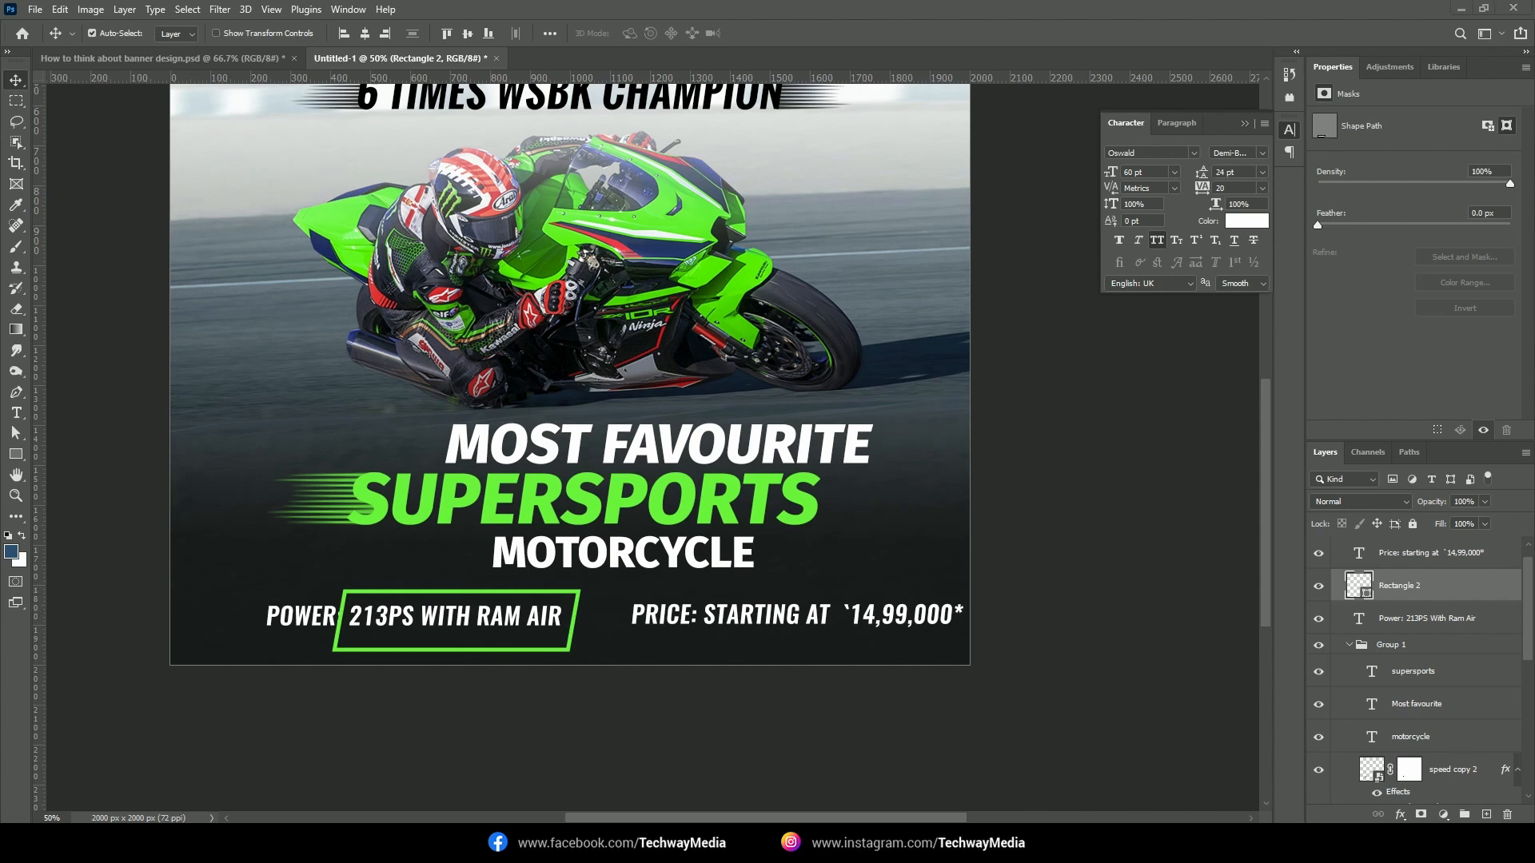
pyautogui.hotkey('ctrl', 't')
pyautogui.press('Escape')
# Skew the MOTORCYCLE text slightly so it leans forward like the lines above it
pyautogui.click(676, 554)
pyautogui.hotkey('ctrl', 't')
pyautogui.moveTo(621, 531); pyautogui.dragTo(628, 533)
pyautogui.press('Return')
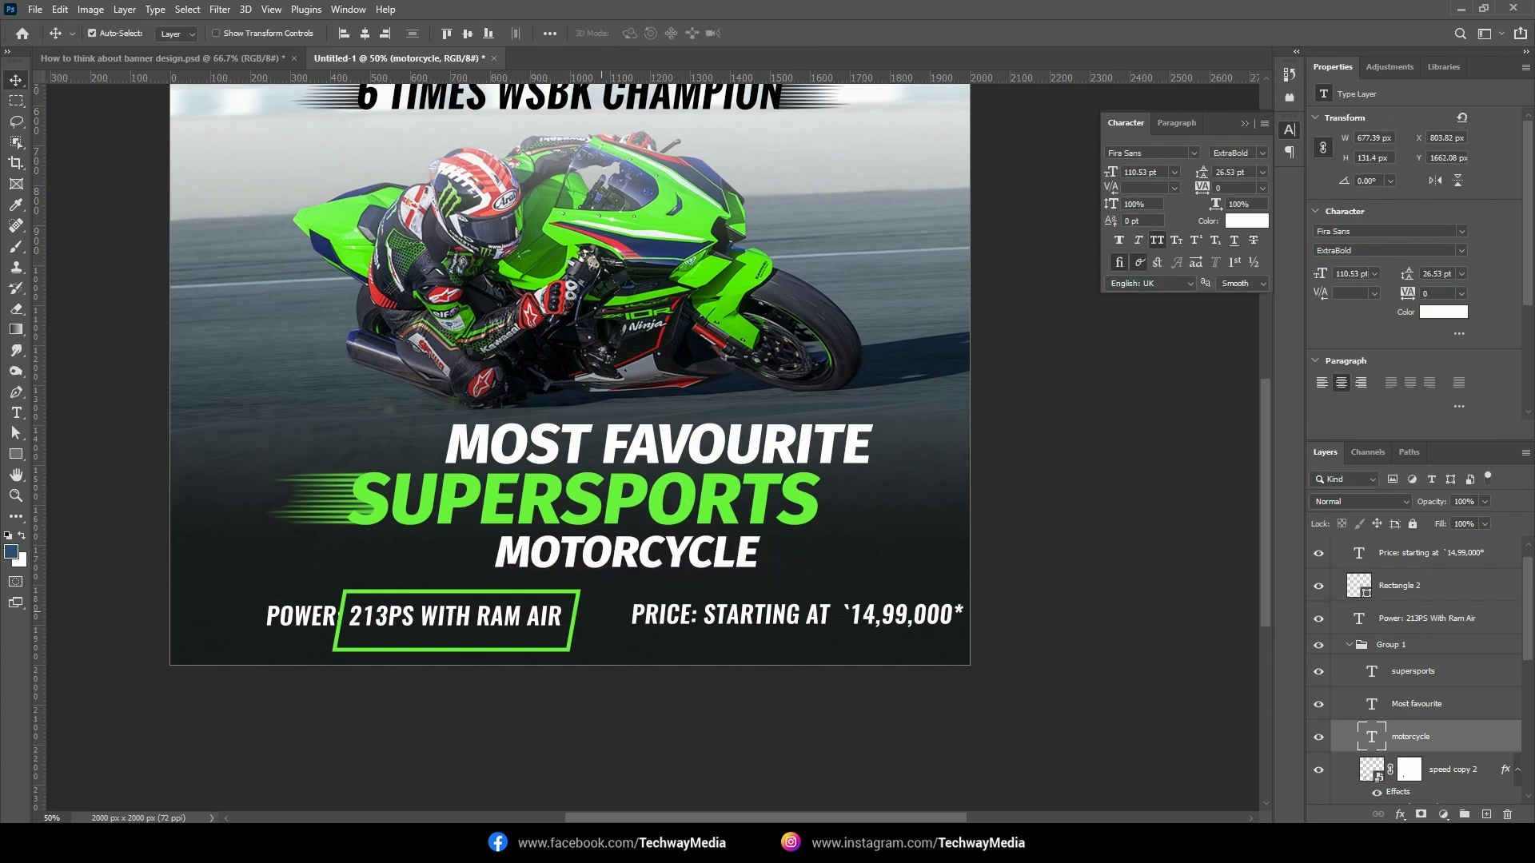
# Set the green parallelogram's stroke width to 8 px
pyautogui.click(577, 608)
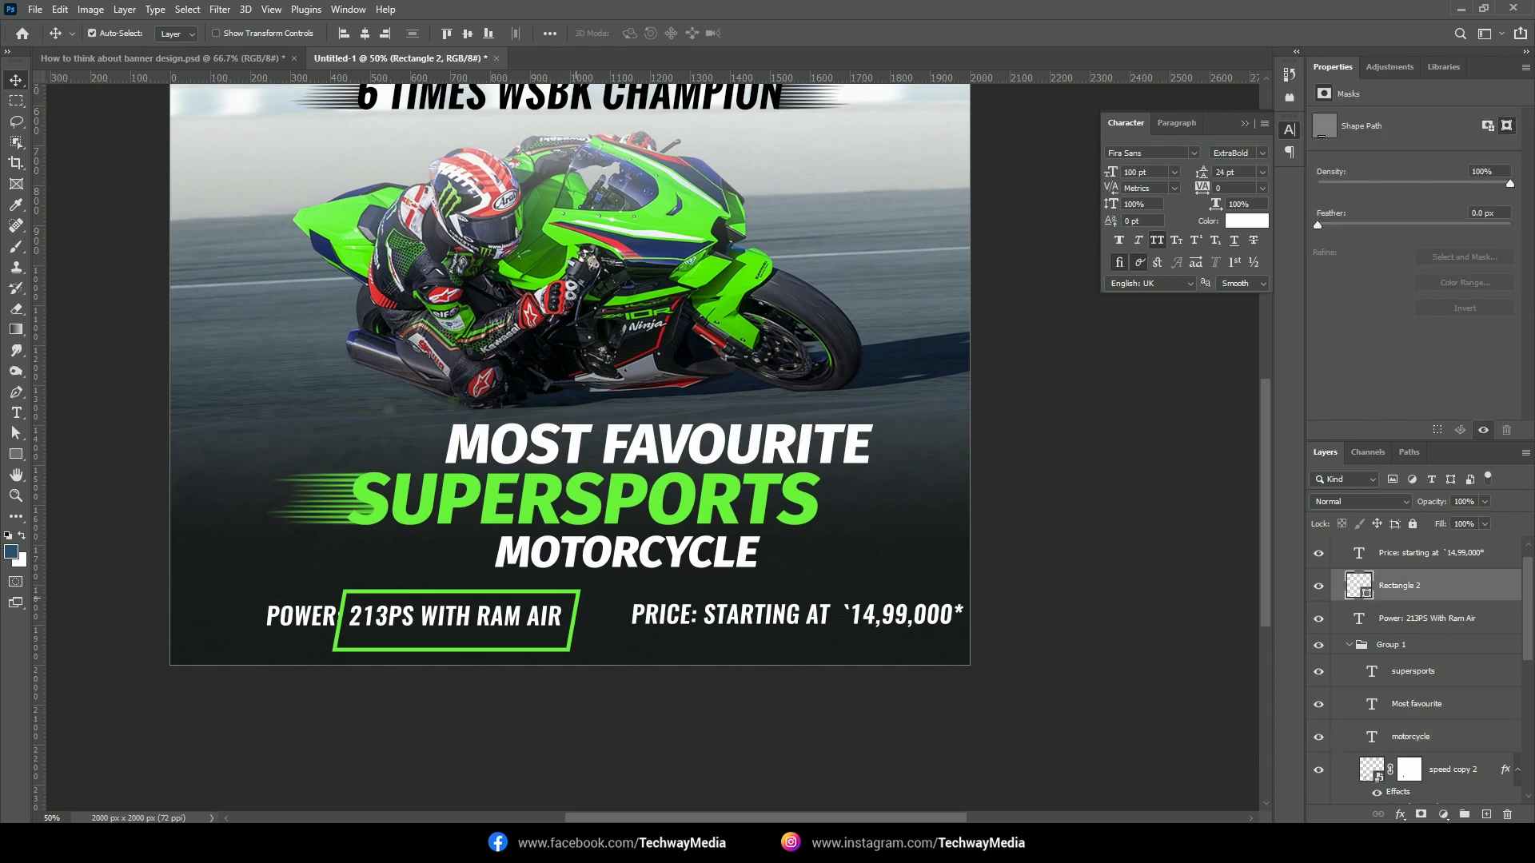
pyautogui.press('a')
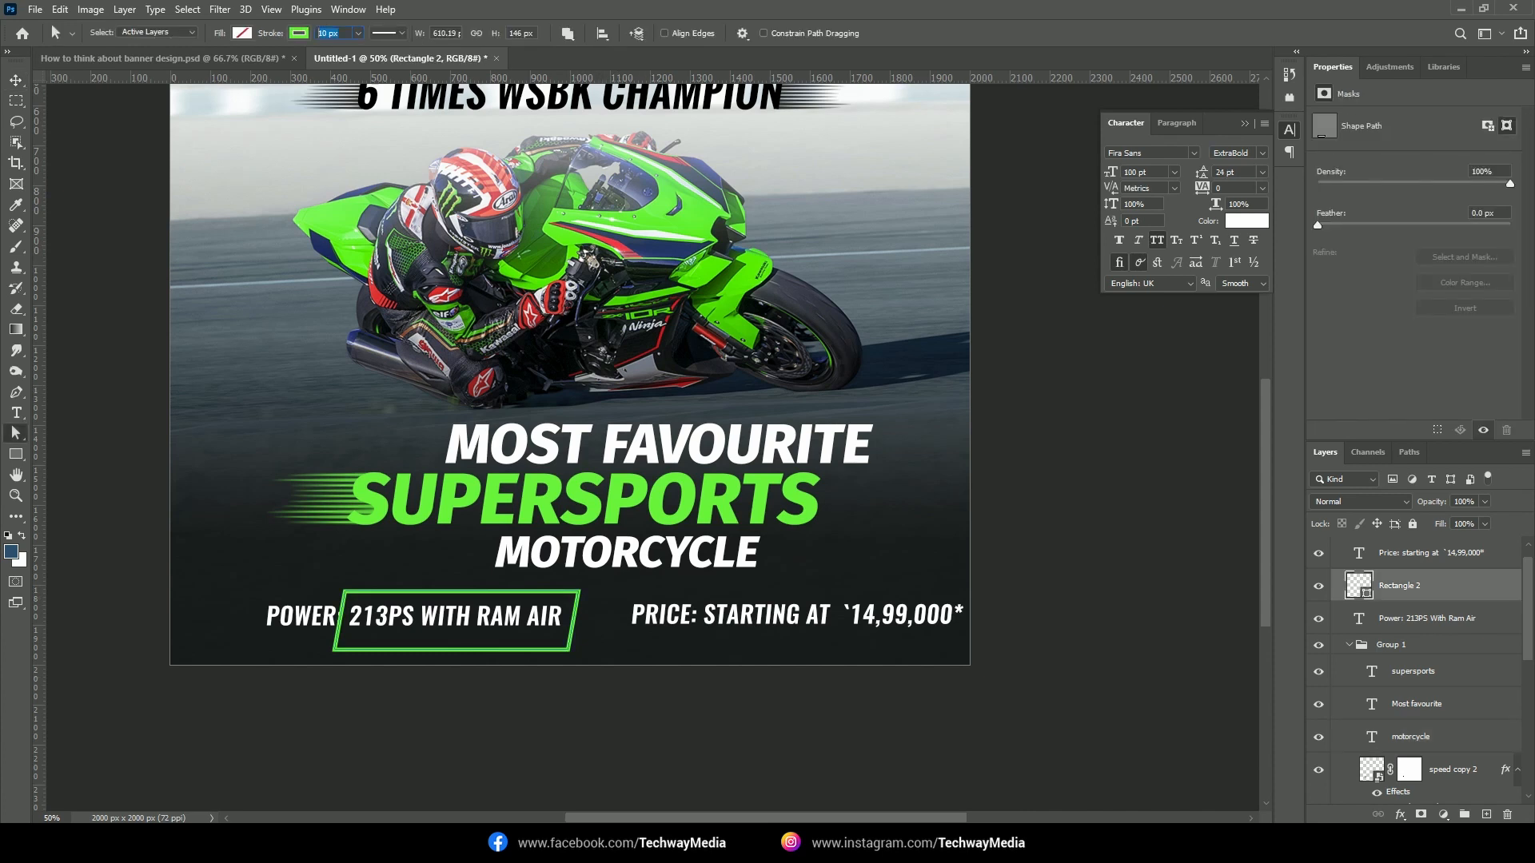
pyautogui.press('v')
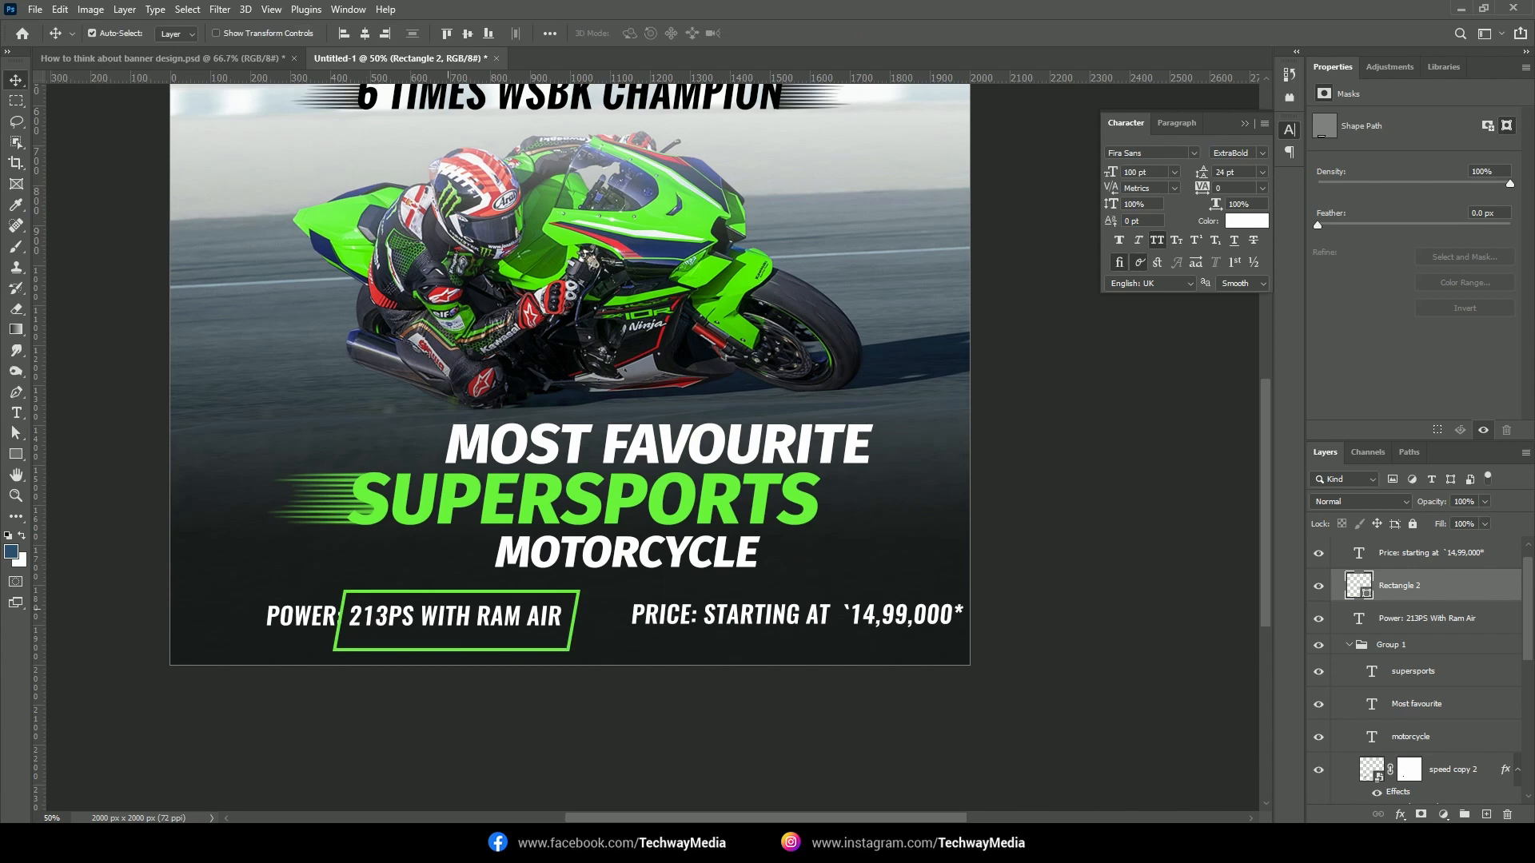
# Shorten the power text to POWER: 213PS and place it inside the green box at about X 476 px, Y 1843 px
pyautogui.moveTo(558, 616); pyautogui.dragTo(520, 611)
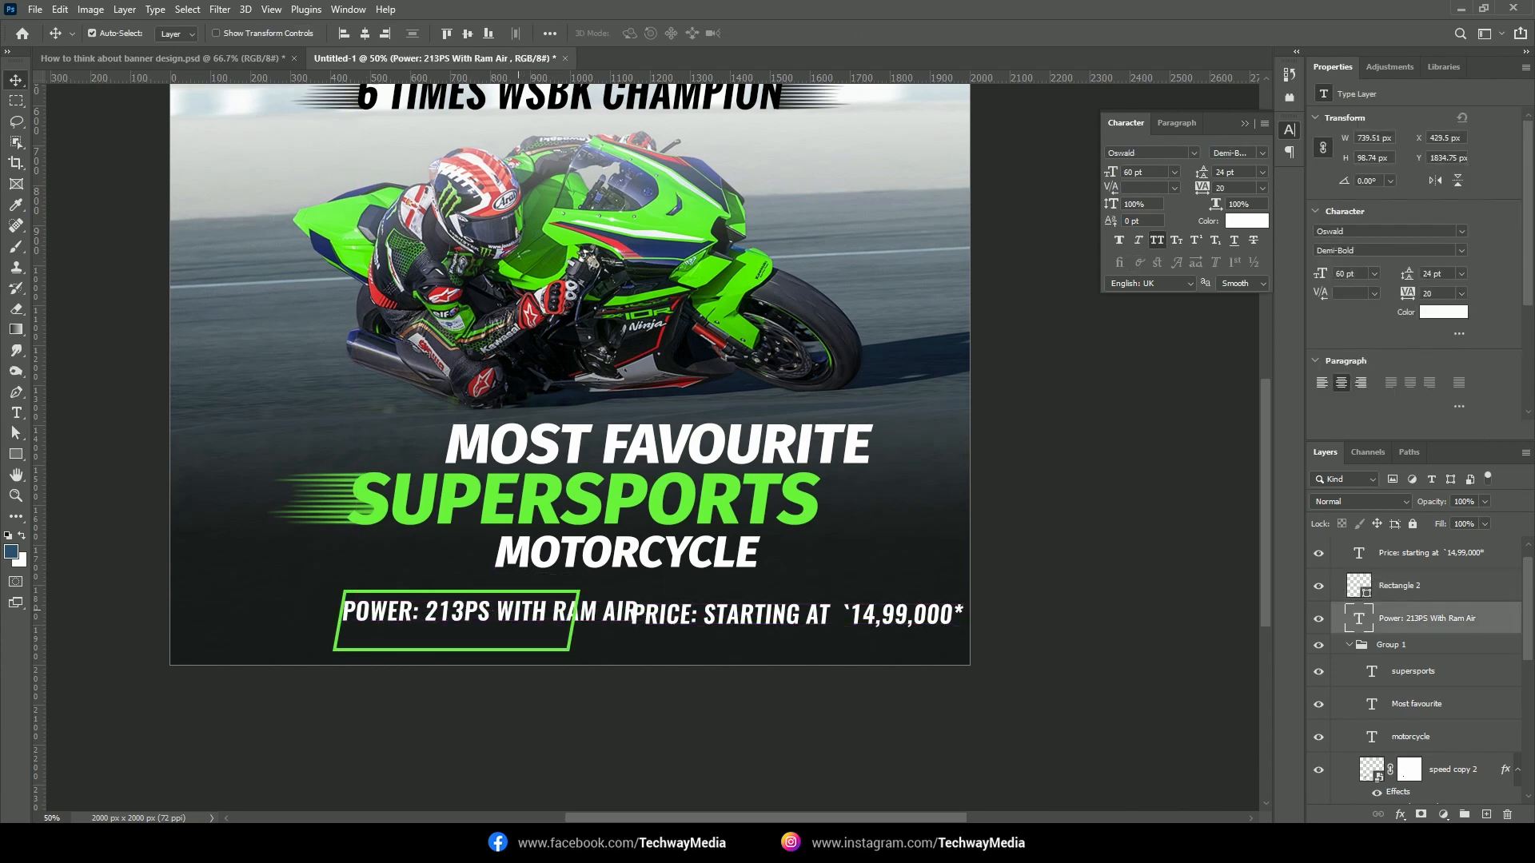
pyautogui.press('t')
pyautogui.click(490, 615)
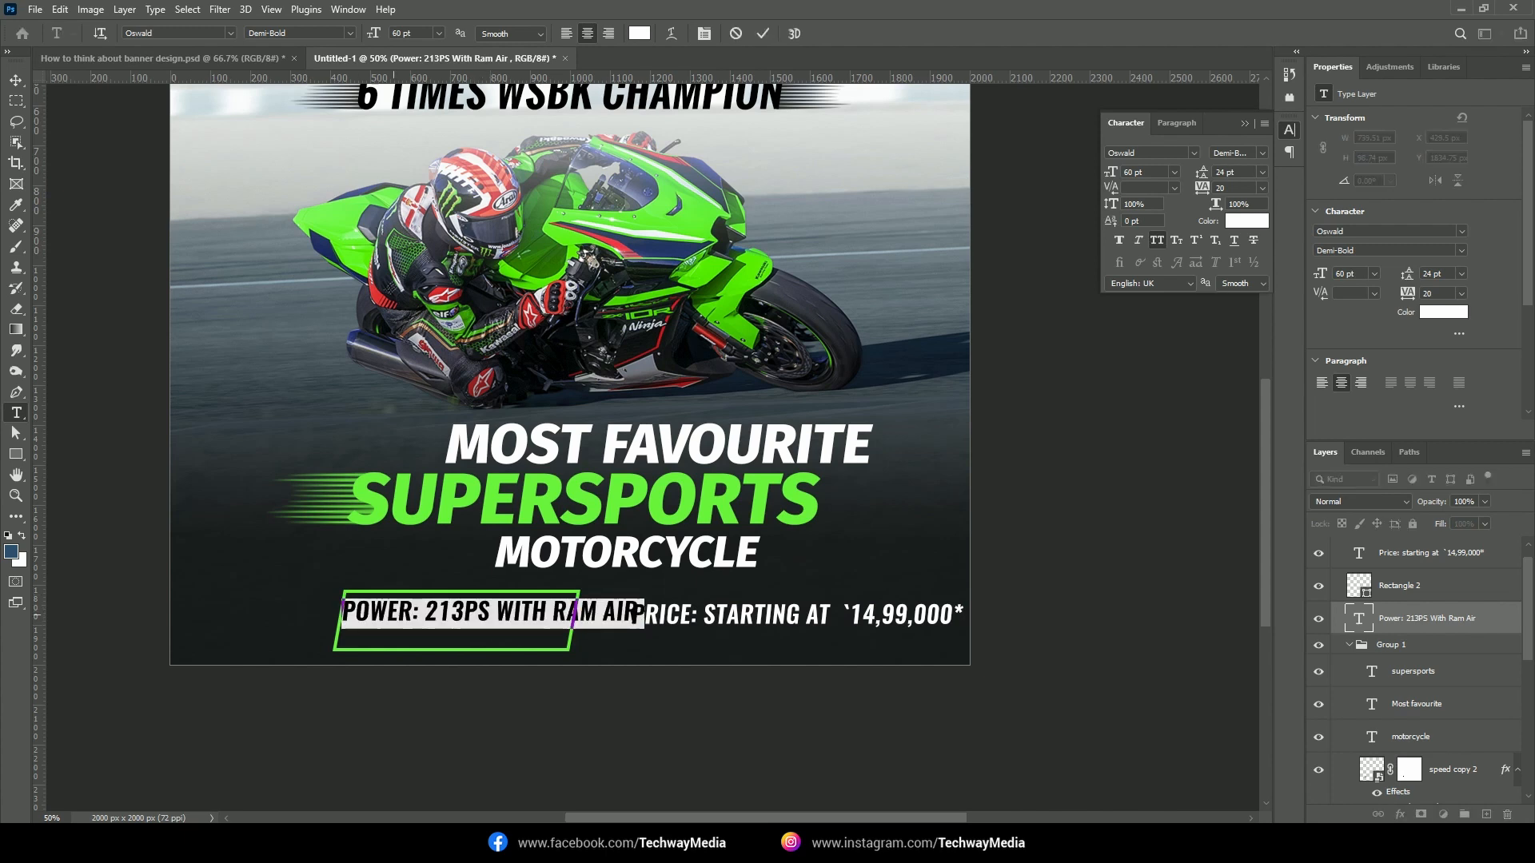
pyautogui.hotkey('shift', 'End')
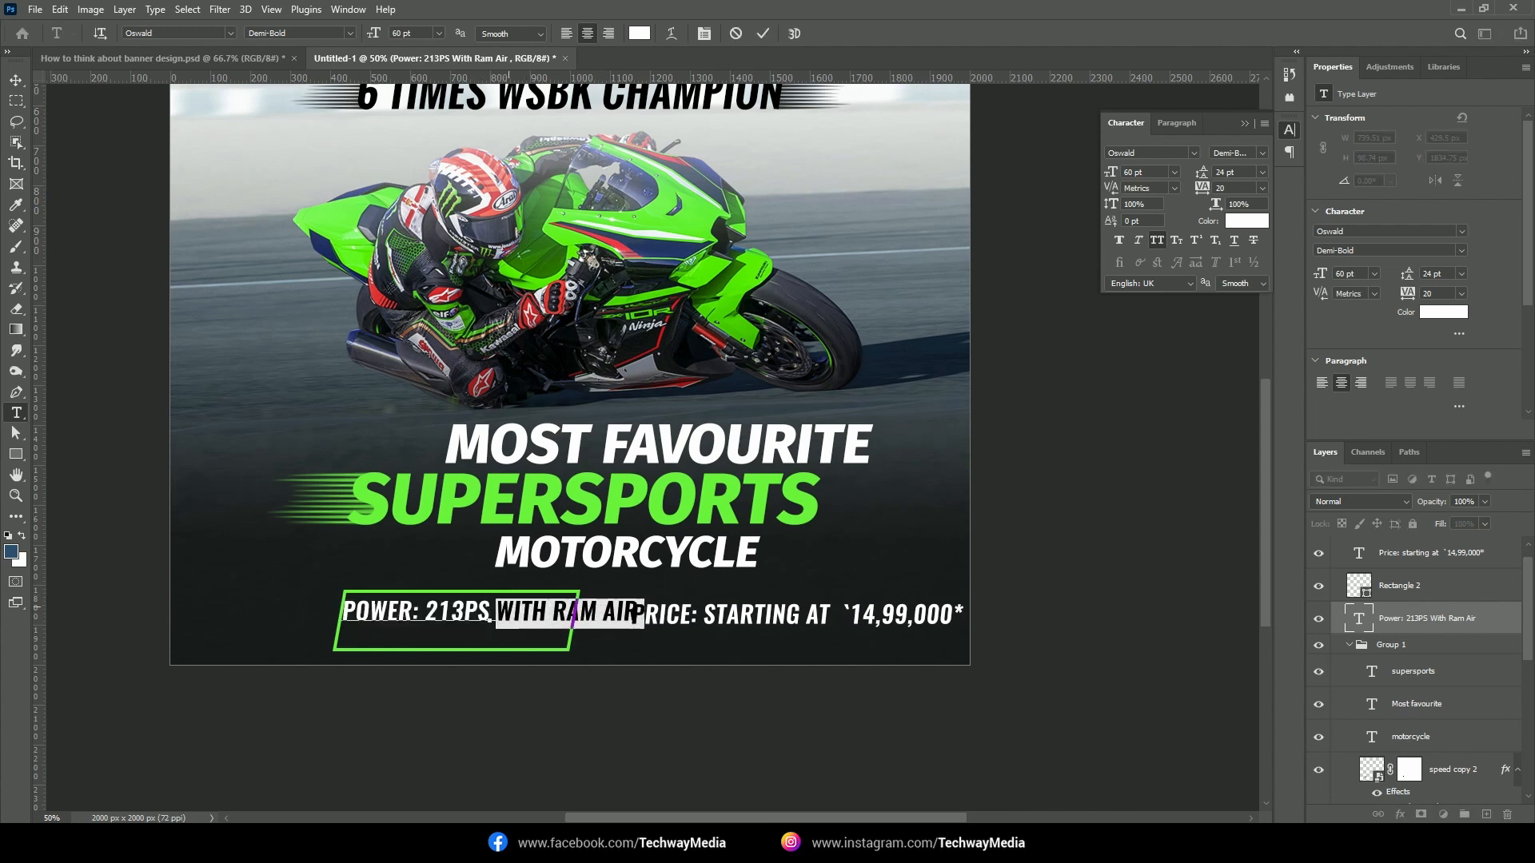
pyautogui.press('BackSpace')
pyautogui.press('BackSpace')
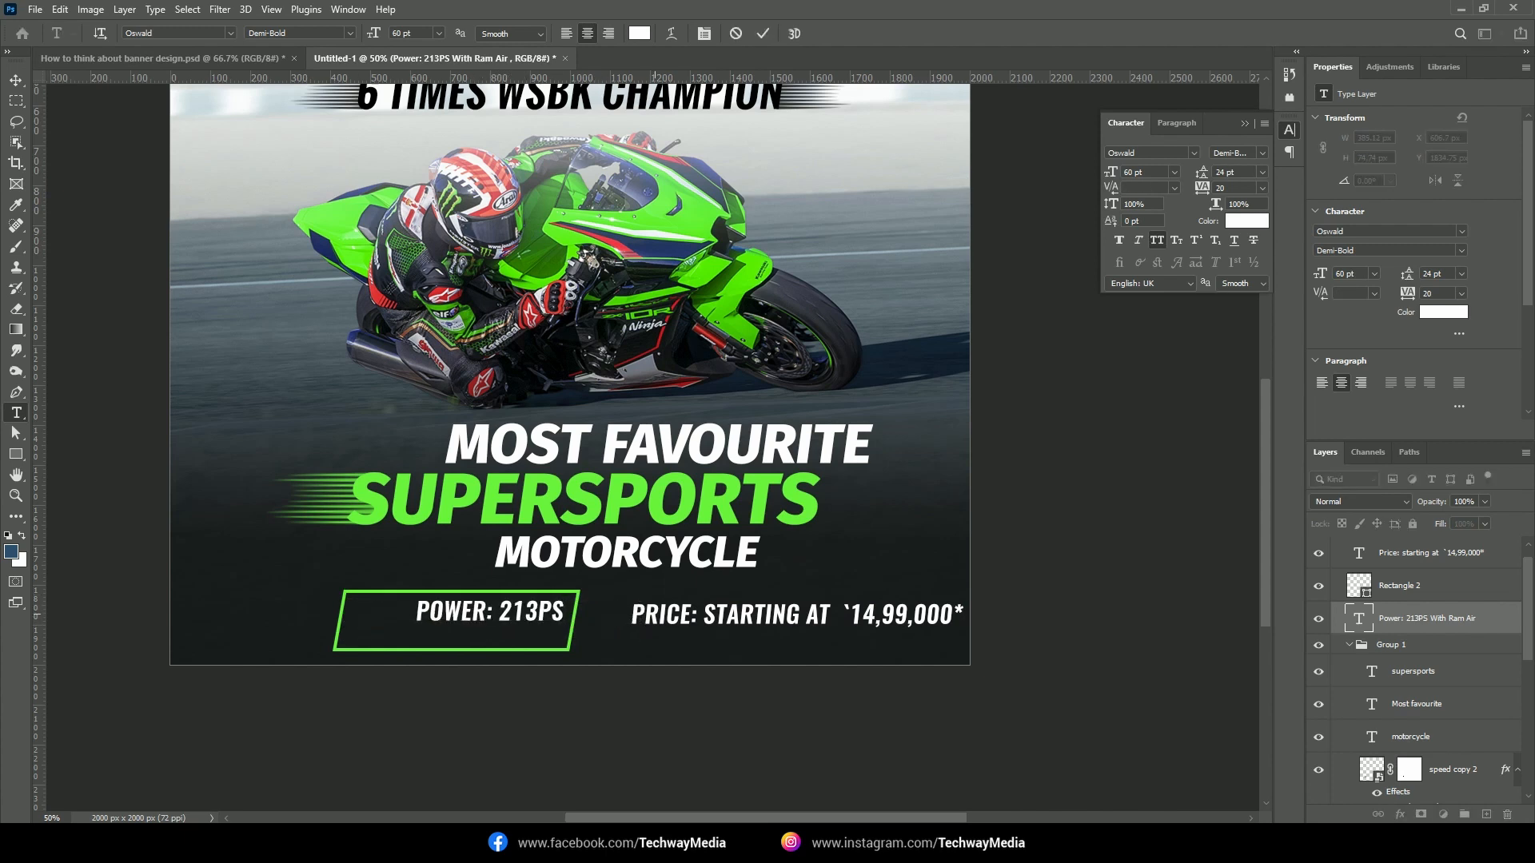
pyautogui.hotkey('ctrl', 'Return')
pyautogui.press('v')
pyautogui.moveTo(515, 613); pyautogui.dragTo(460, 617)
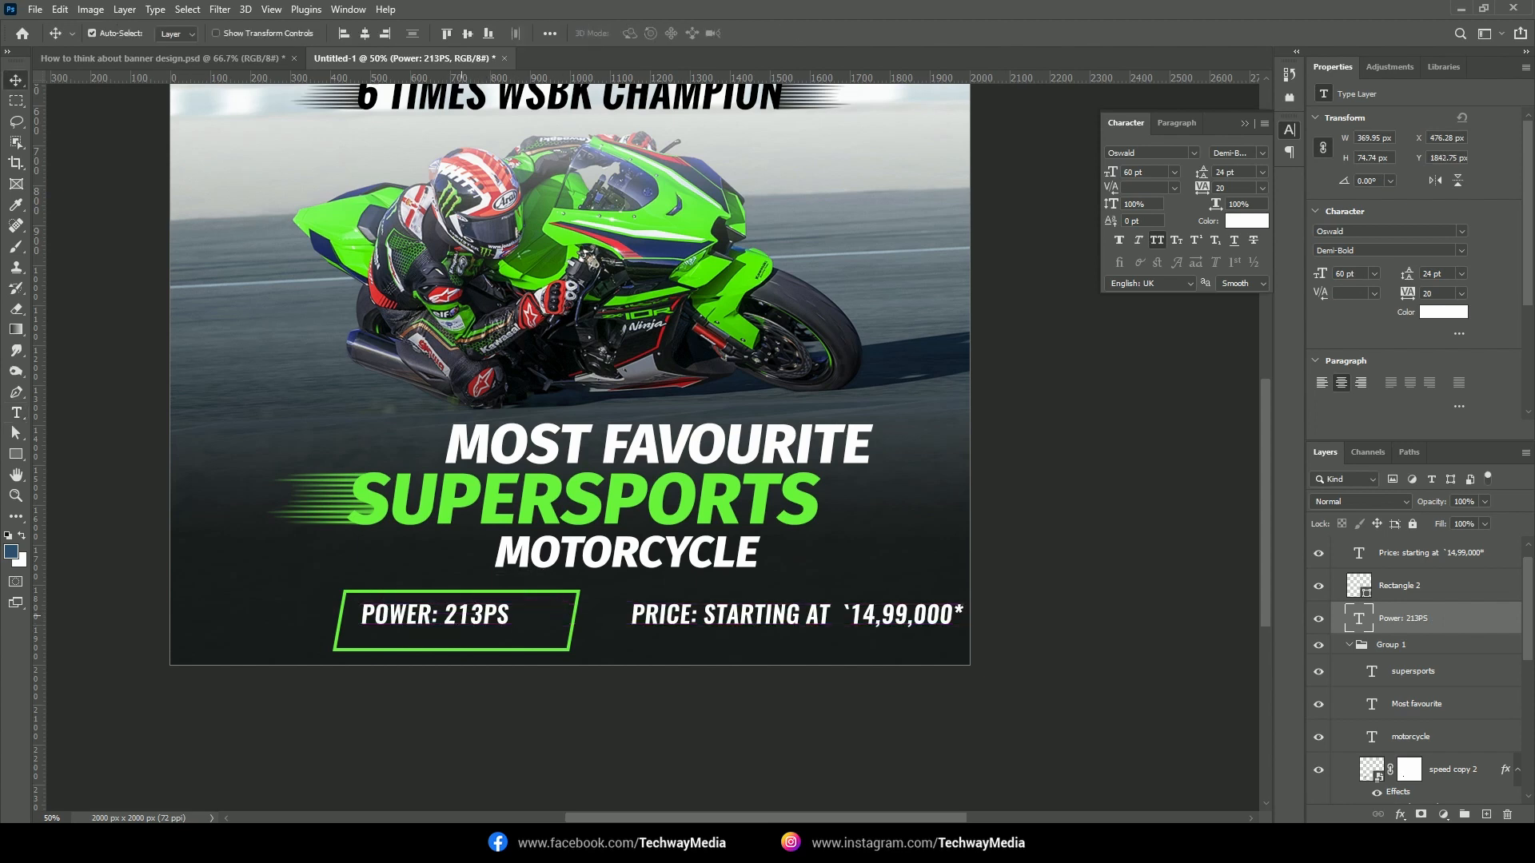
# Add WITH RAM AIR as a separate text line in the green box and scale it down to about 39 pt
pyautogui.press('t')
pyautogui.click(459, 636)
pyautogui.write('WITH RAM AIR')
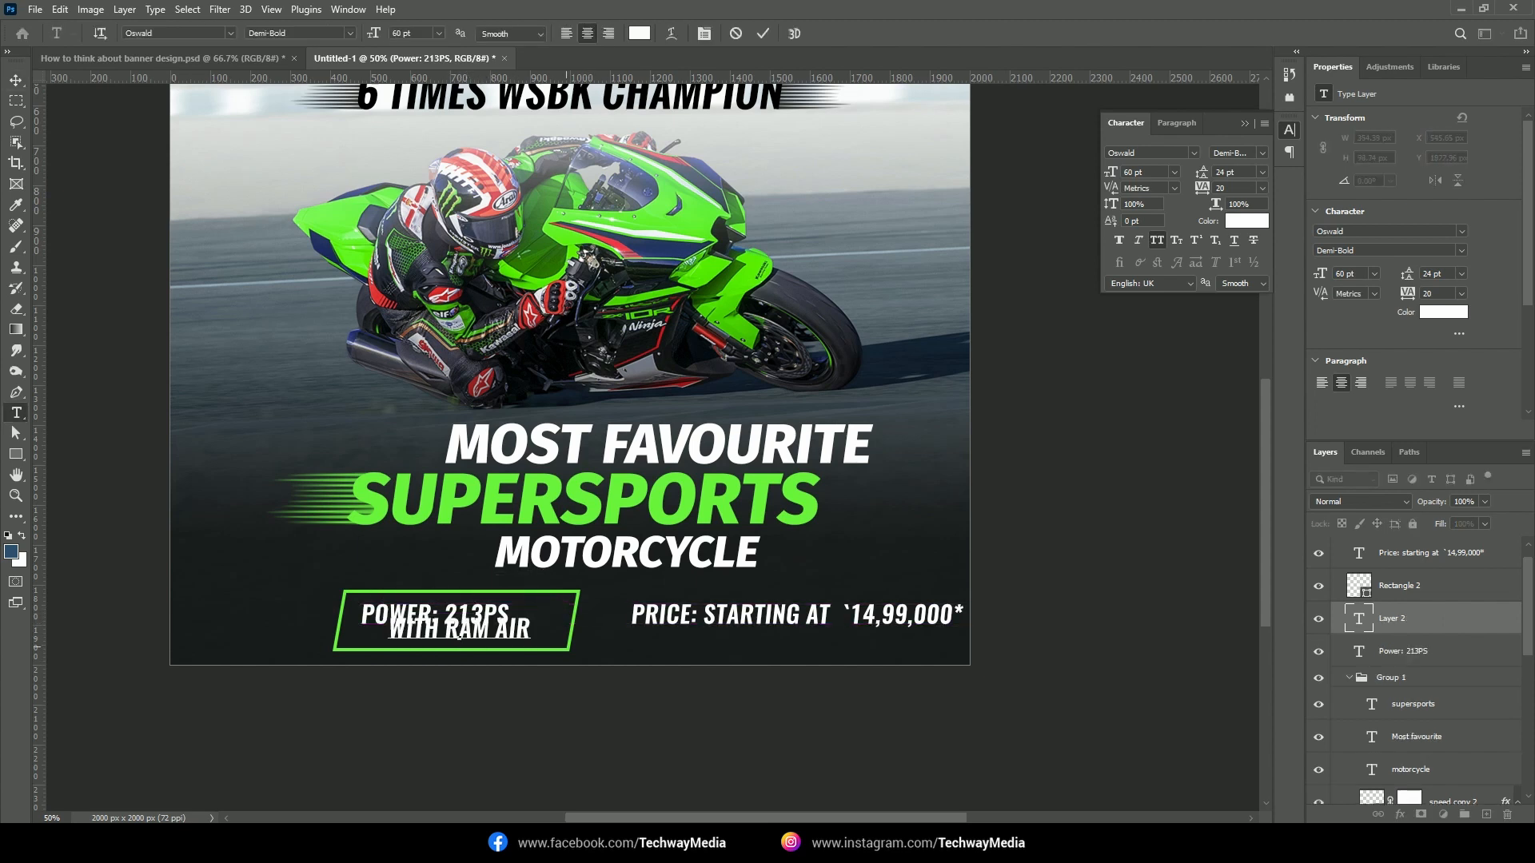
pyautogui.hotkey('ctrl', 'Return')
pyautogui.press('v')
pyautogui.moveTo(459, 632); pyautogui.dragTo(481, 637)
pyautogui.hotkey('ctrl', 't')
pyautogui.press('Return')
# Nudge WITH RAM AIR to about X 616 px, Y 1908 px, ending flush with the end of POWER: 213PS
pyautogui.hotkey('shift', 'Down')
pyautogui.hotkey('shift', 'Down')
pyautogui.hotkey('shift', 'Right')
pyautogui.hotkey('shift', 'Right')
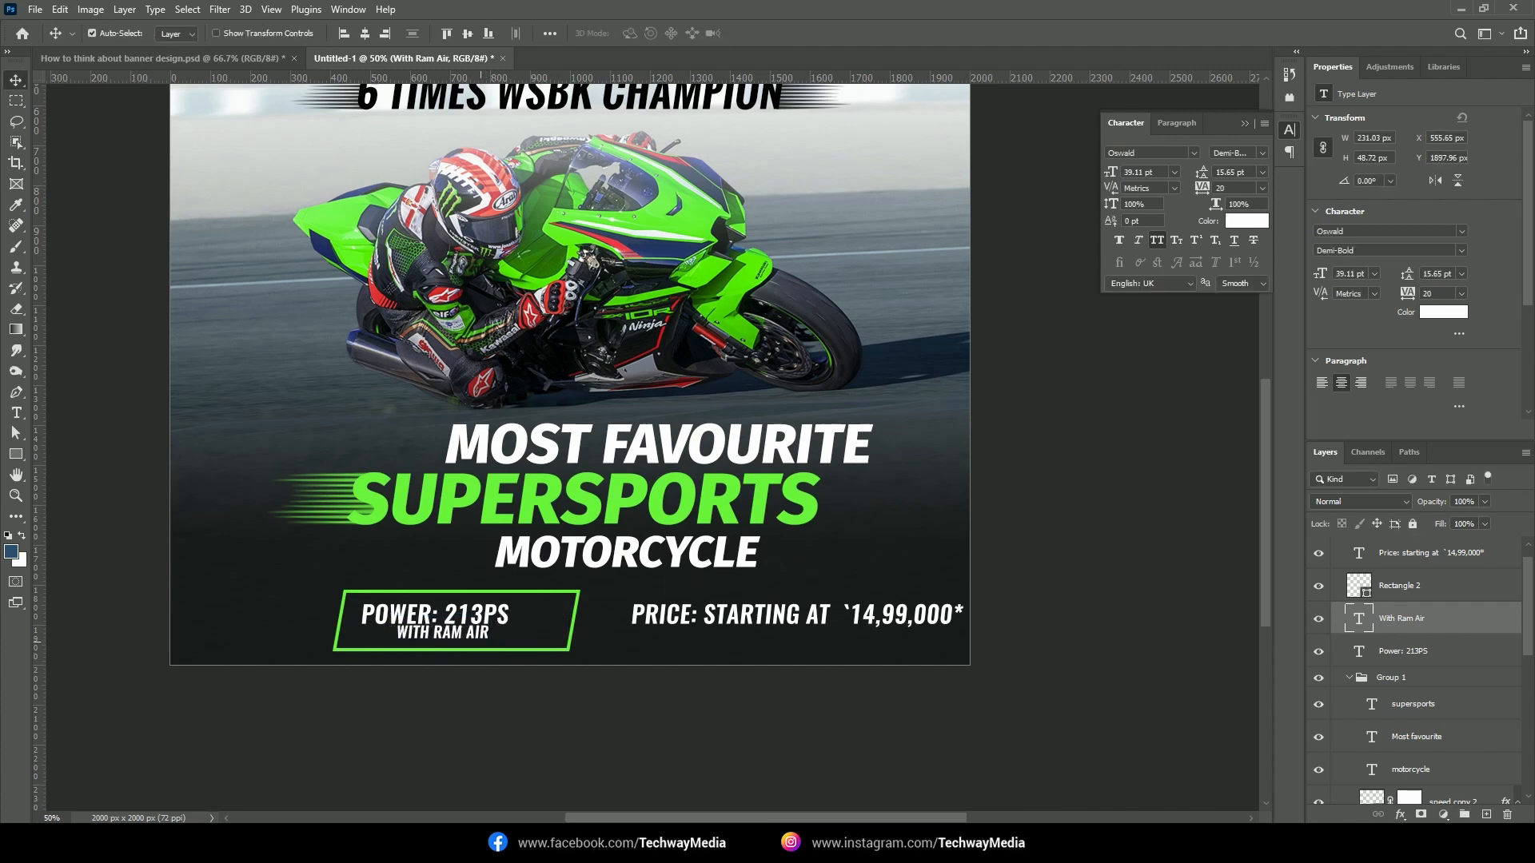
pyautogui.hotkey('shift', 'Down')
pyautogui.hotkey('shift', 'Right')
pyautogui.hotkey('shift', 'Right')
pyautogui.hotkey('shift', 'Right')
pyautogui.hotkey('shift', 'Right')
pyautogui.hotkey('shift', 'Right')
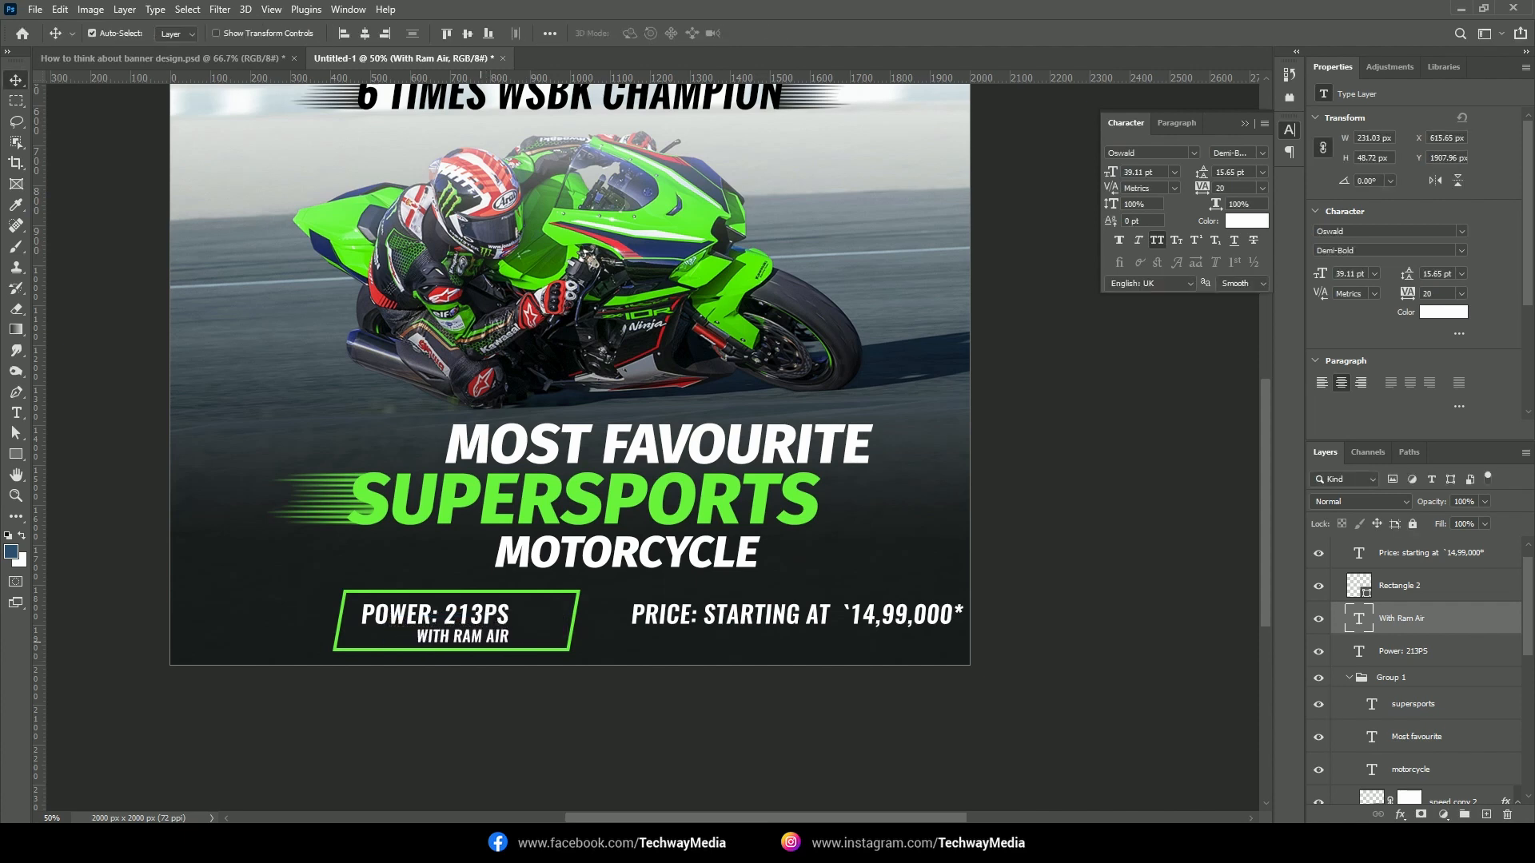
# Duplicate the green box around the PRICE text and extend the copy's right side until it is about 940 px wide
pyautogui.moveTo(577, 599); pyautogui.dragTo(726, 613)
pyautogui.click(756, 592)
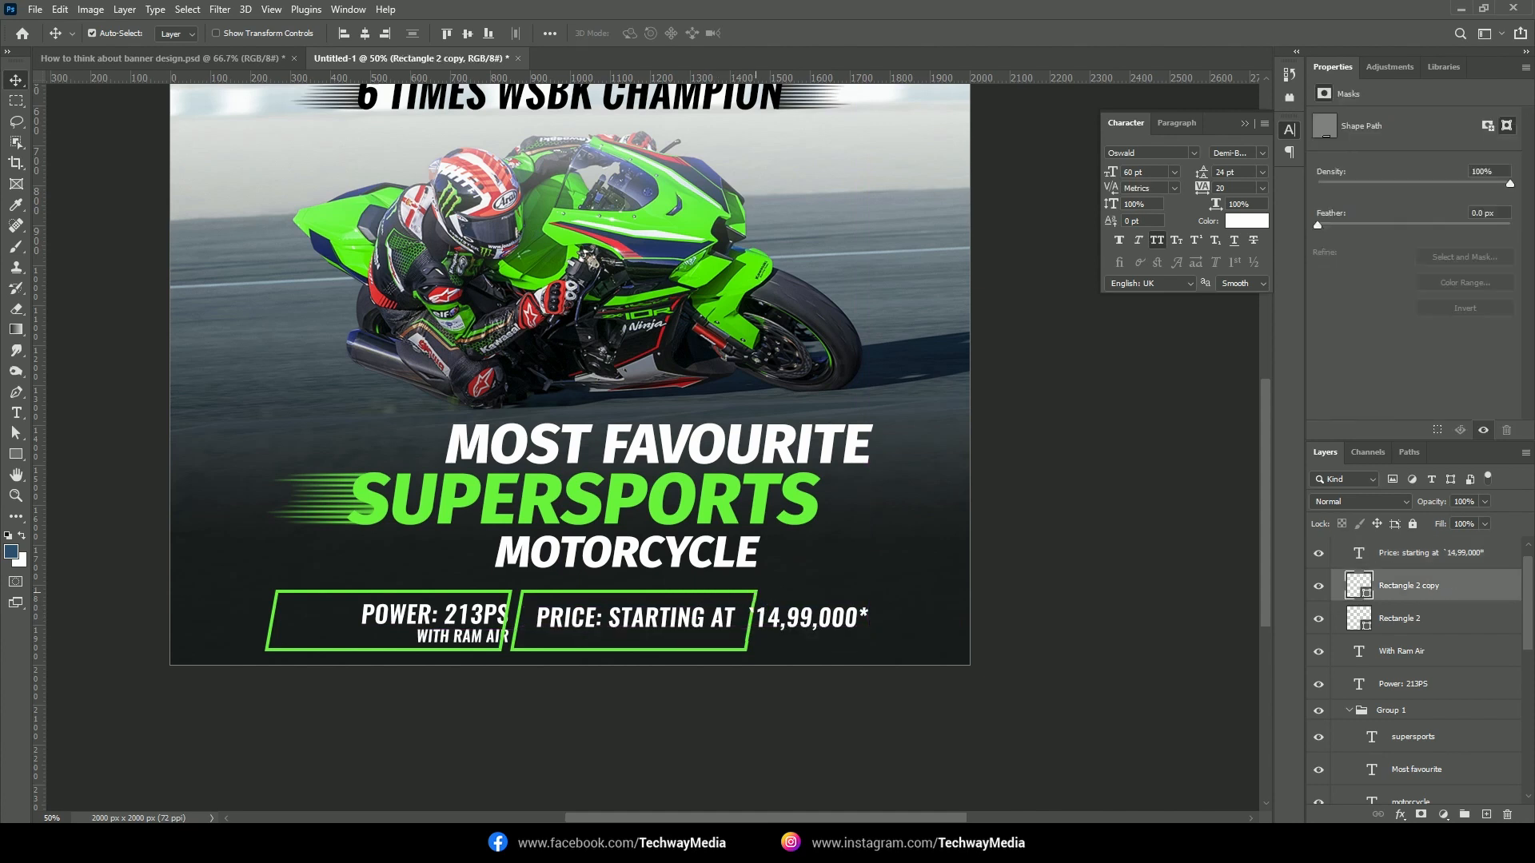
pyautogui.press('a')
pyautogui.moveTo(814, 711); pyautogui.dragTo(791, 701)
pyautogui.hotkey('shift', 'Right')
pyautogui.hotkey('shift', 'Right')
pyautogui.hotkey('shift', 'Right')
pyautogui.hotkey('shift', 'Right')
pyautogui.hotkey('shift', 'Right')
pyautogui.hotkey('shift', 'Right')
pyautogui.hotkey('shift', 'Right')
pyautogui.hotkey('shift', 'Right')
pyautogui.hotkey('shift', 'Right')
pyautogui.hotkey('shift', 'Right')
pyautogui.hotkey('shift', 'Right')
pyautogui.hotkey('shift', 'Right')
pyautogui.hotkey('shift', 'Right')
pyautogui.hotkey('shift', 'Right')
pyautogui.hotkey('shift', 'Right')
pyautogui.hotkey('shift', 'Right')
pyautogui.hotkey('shift', 'Right')
pyautogui.hotkey('shift', 'Right')
pyautogui.hotkey('shift', 'Right')
pyautogui.hotkey('shift', 'Right')
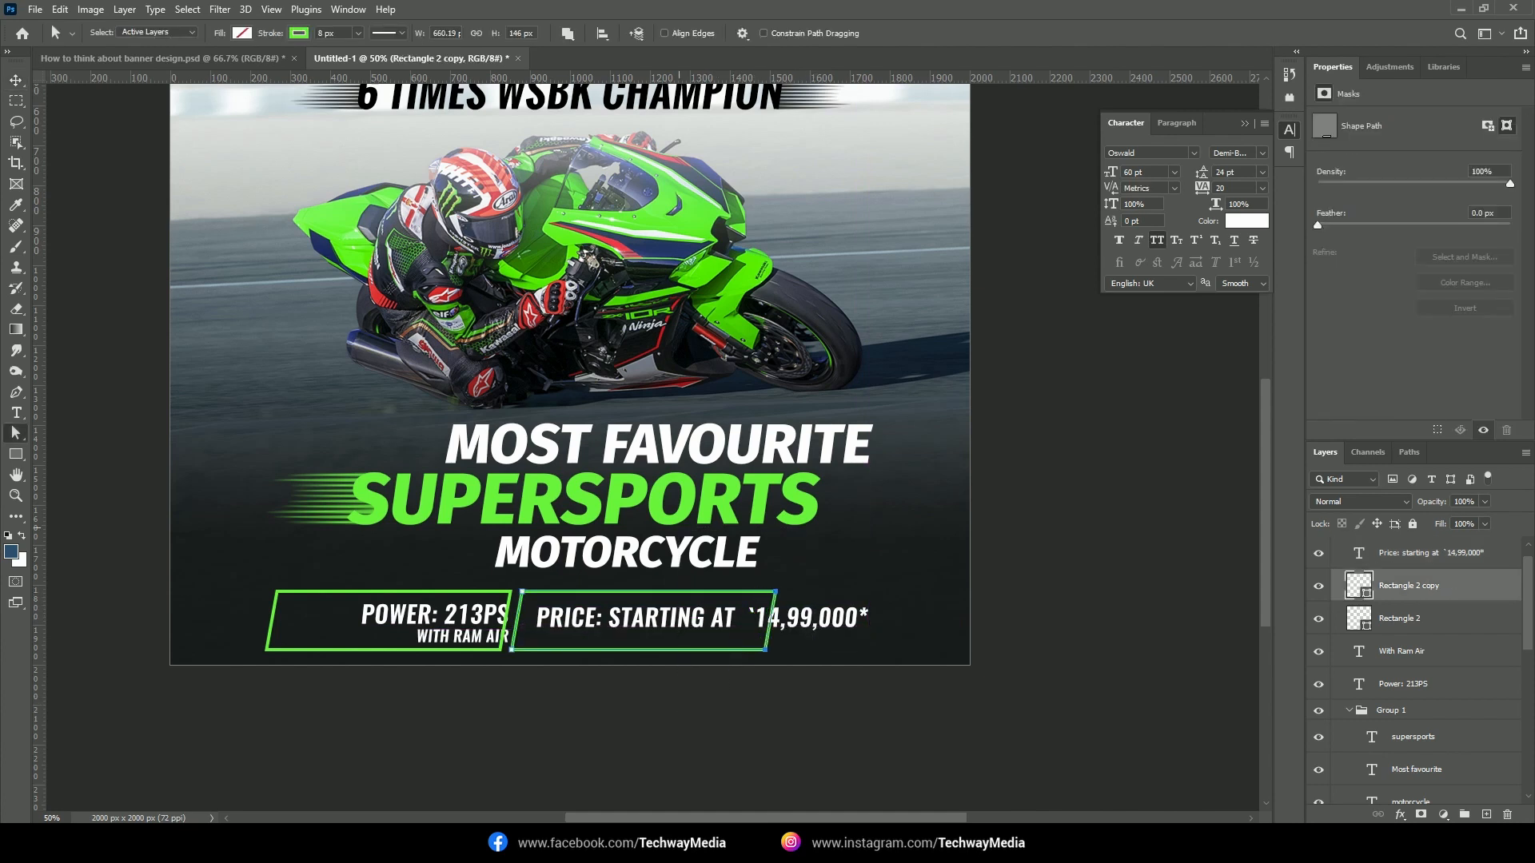
pyautogui.hotkey('shift', 'Right')
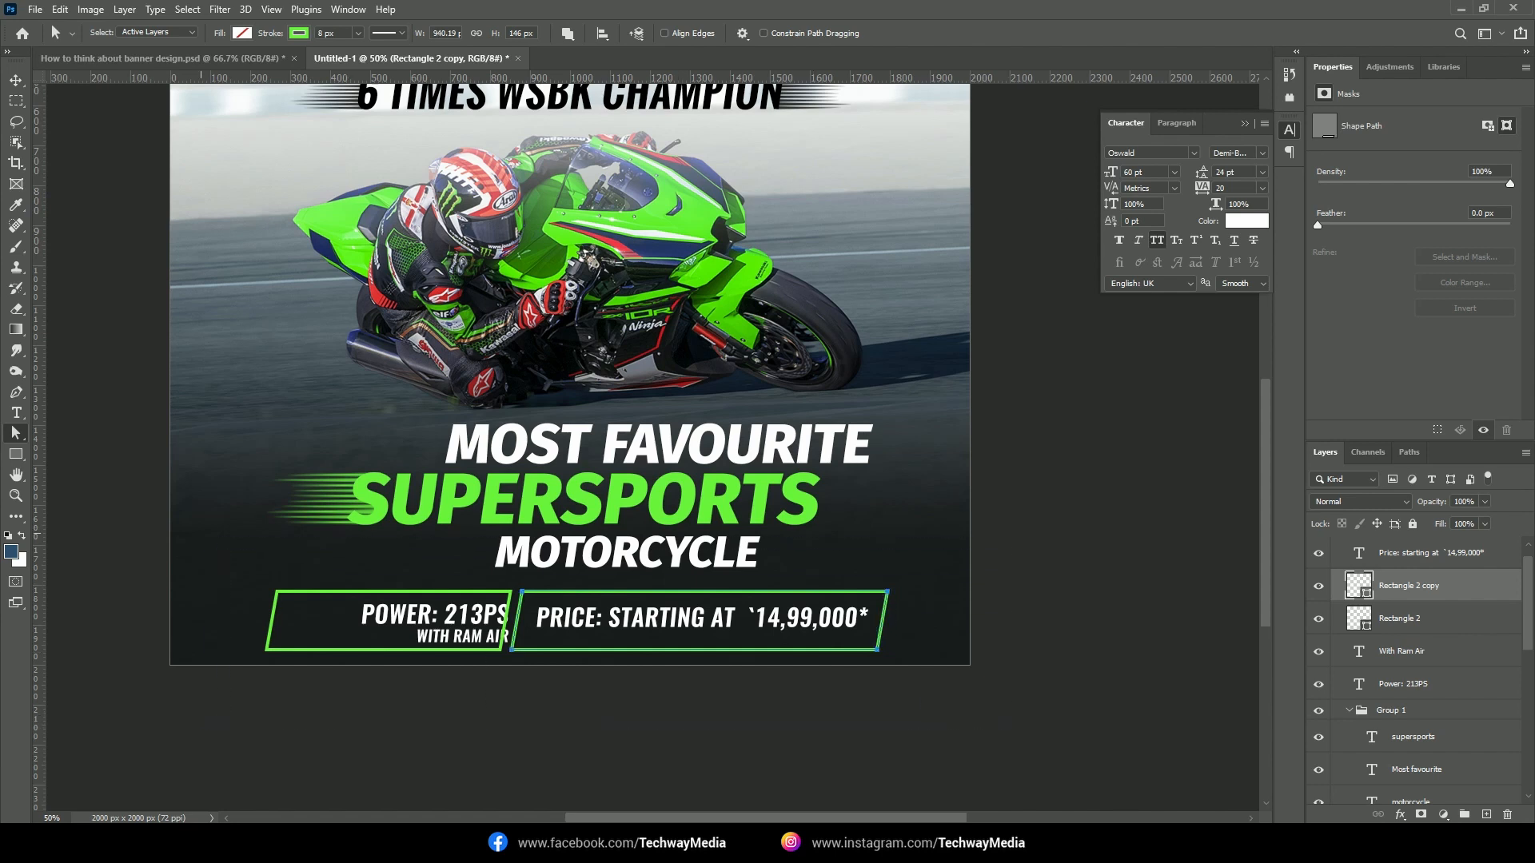
# Try shortening the price box by raising its bottom edge 20 px, and lower the edge back to a 146 px height
pyautogui.press('v')
pyautogui.press('a')
pyautogui.press('Up')
pyautogui.press('Up')
pyautogui.press('Up')
pyautogui.press('Up')
pyautogui.press('Up')
pyautogui.press('Up')
pyautogui.press('Up')
pyautogui.press('Up')
pyautogui.press('Up')
pyautogui.press('Up')
pyautogui.press('Up')
pyautogui.press('Up')
pyautogui.press('Up')
pyautogui.press('Up')
pyautogui.press('Up')
pyautogui.press('Up')
pyautogui.press('Up')
pyautogui.press('Up')
pyautogui.press('Up')
pyautogui.press('Up')
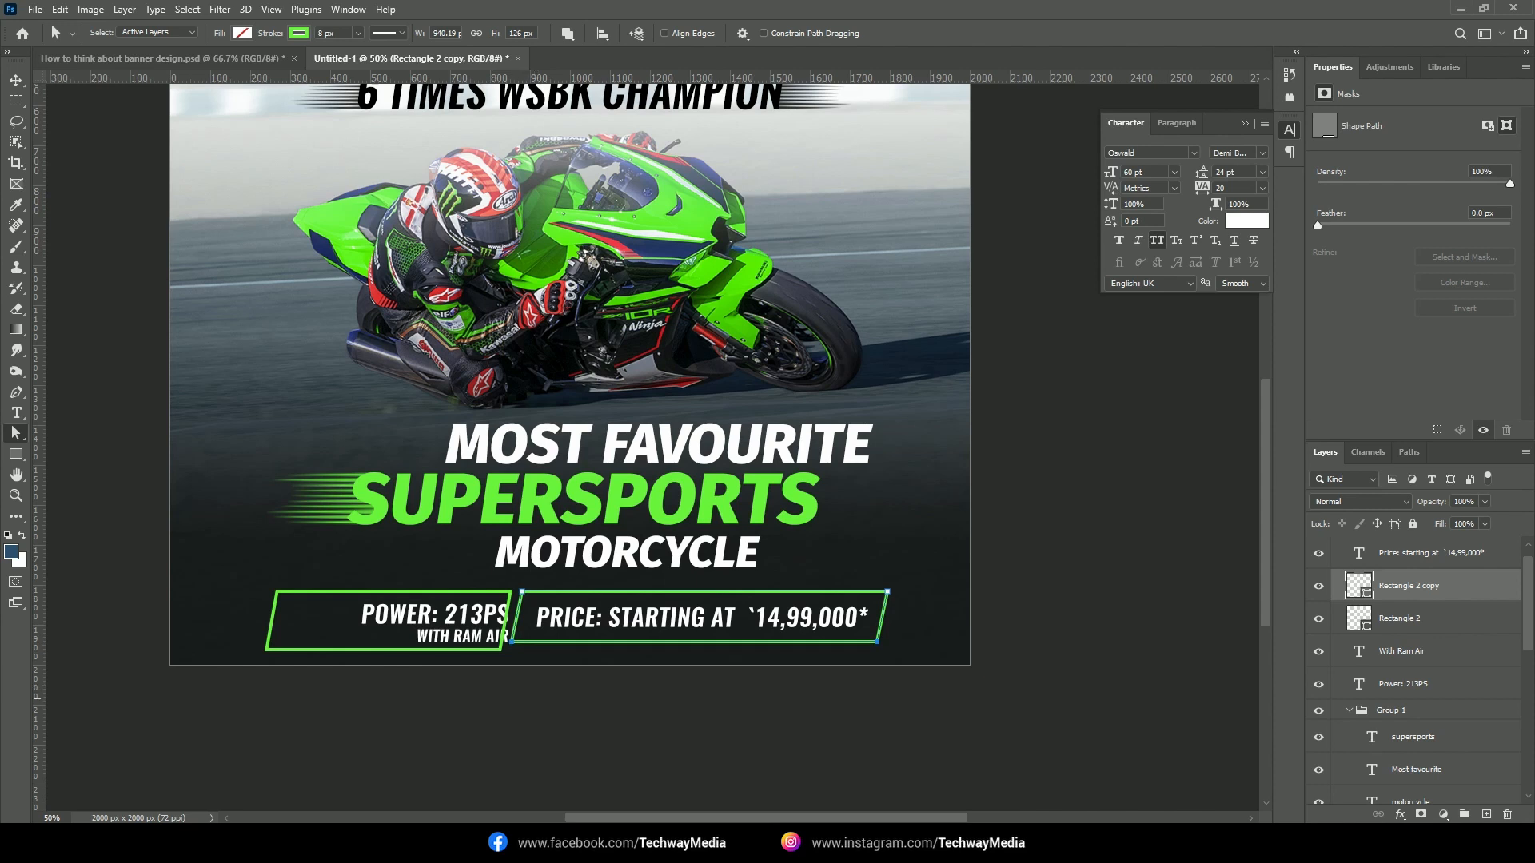
pyautogui.press('Down')
pyautogui.press('Down')
pyautogui.press('Down')
pyautogui.press('Down')
pyautogui.press('Down')
pyautogui.press('Down')
pyautogui.press('Down')
pyautogui.press('Down')
pyautogui.press('Down')
pyautogui.press('Down')
pyautogui.press('Down')
pyautogui.press('Down')
pyautogui.press('Down')
pyautogui.press('Down')
pyautogui.press('Down')
pyautogui.press('Down')
pyautogui.press('Down')
pyautogui.press('Down')
pyautogui.press('Down')
pyautogui.press('Down')
pyautogui.moveTo(1008, 706); pyautogui.dragTo(406, 571)
# Scale both green boxes together to about 85% of their height, keeping their top edges in place
pyautogui.press('v')
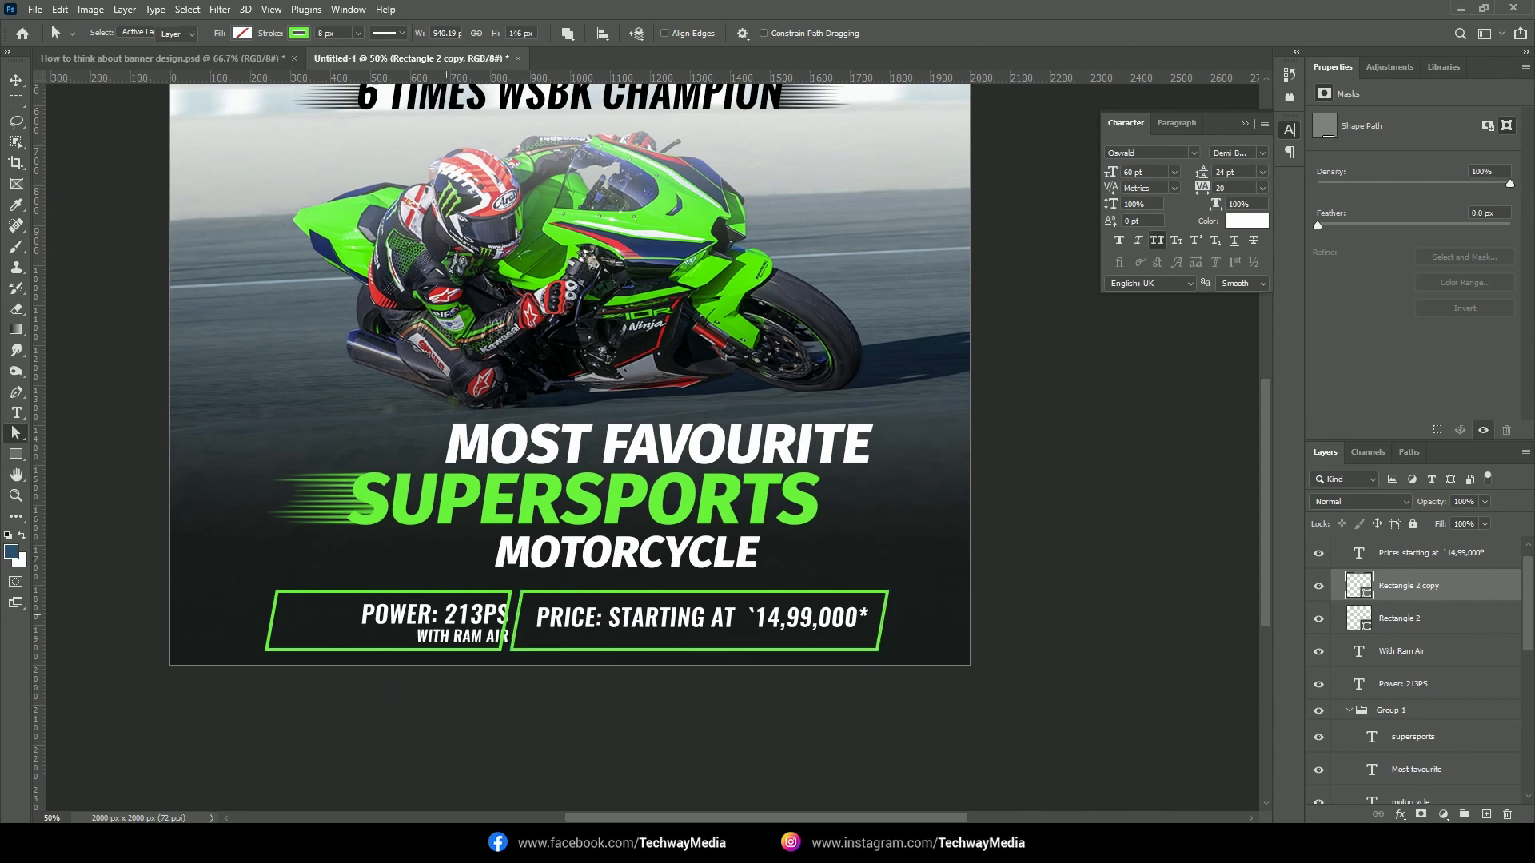
pyautogui.keyDown('ctrl'); pyautogui.click(1411, 619); pyautogui.keyUp('ctrl')
pyautogui.press('a')
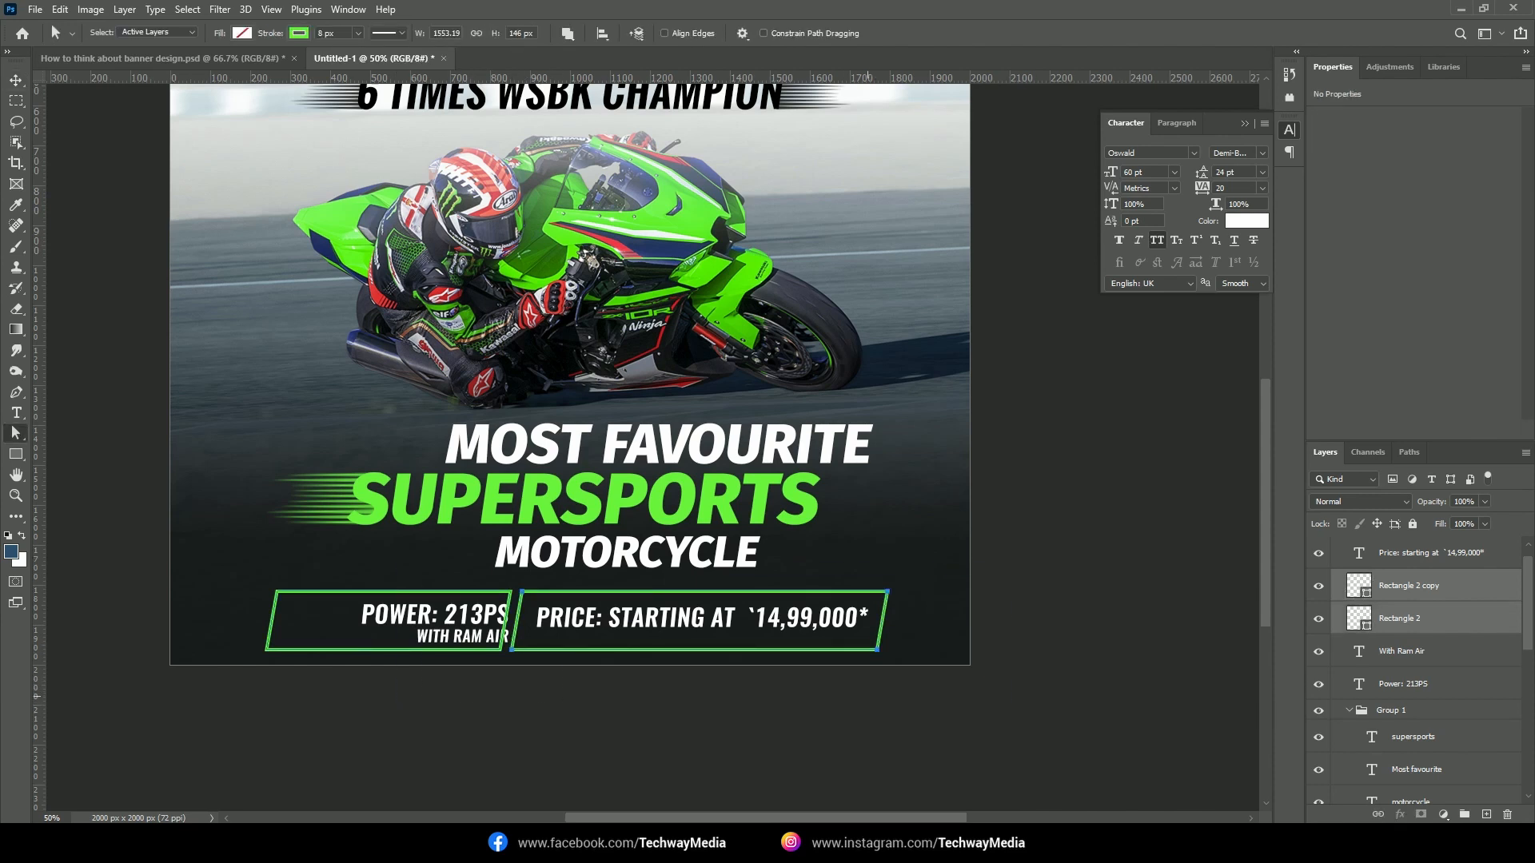
pyautogui.press('v')
pyautogui.hotkey('ctrl', 't')
pyautogui.moveTo(577, 652); pyautogui.dragTo(574, 641)
pyautogui.hotkey('ctrl', 'z')
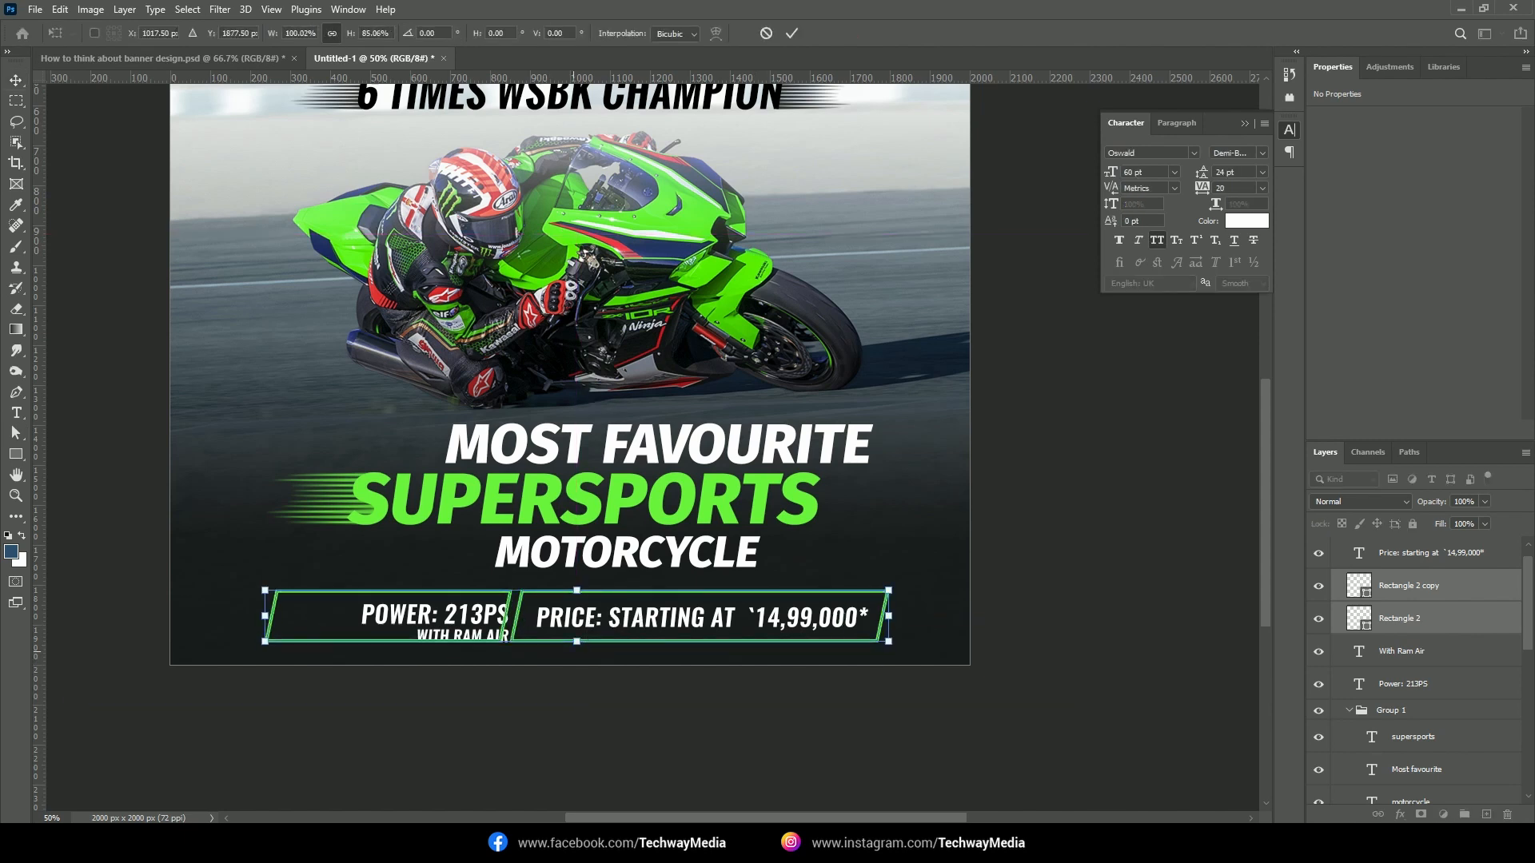
pyautogui.press('Return')
pyautogui.click(572, 705)
# Set the stroke of both green outlined boxes to 5 px
pyautogui.click(532, 595)
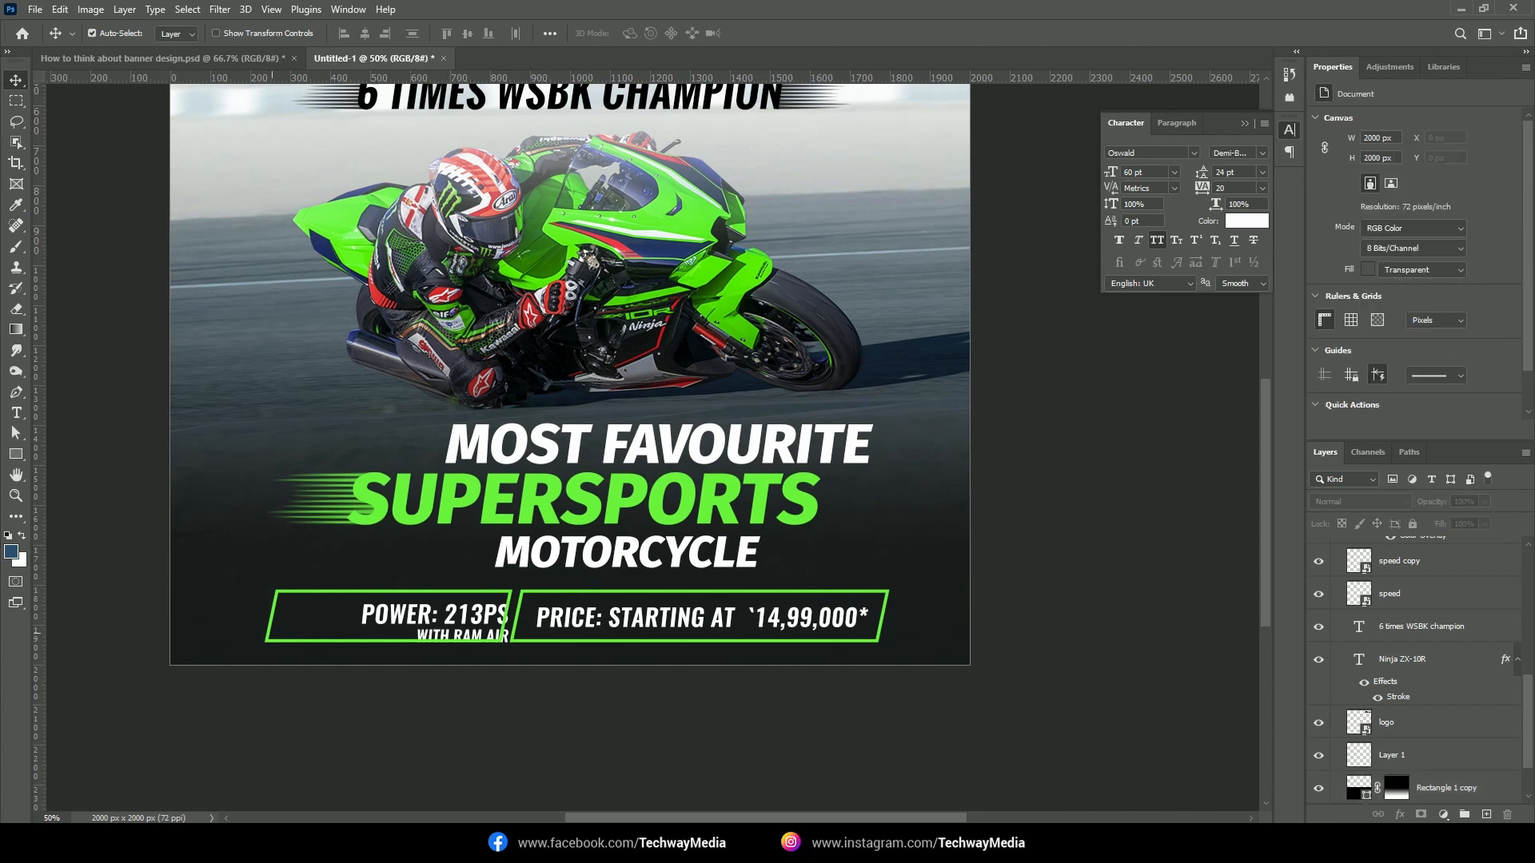
pyautogui.click(502, 593)
pyautogui.keyDown('shift'); pyautogui.click(534, 592); pyautogui.keyUp('shift')
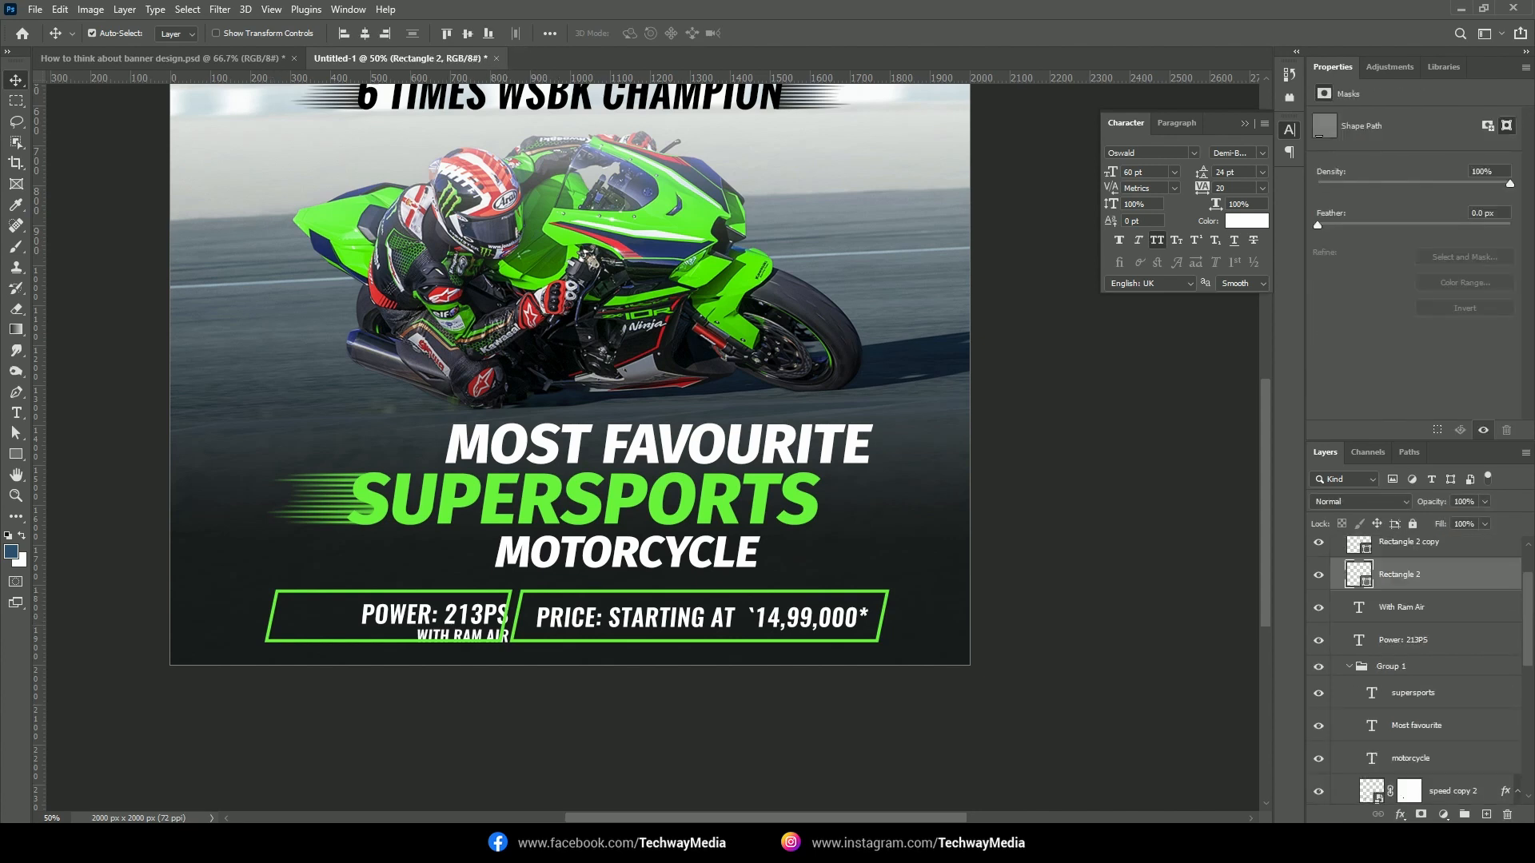
pyautogui.press('a')
pyautogui.moveTo(337, 33); pyautogui.dragTo(318, 34)
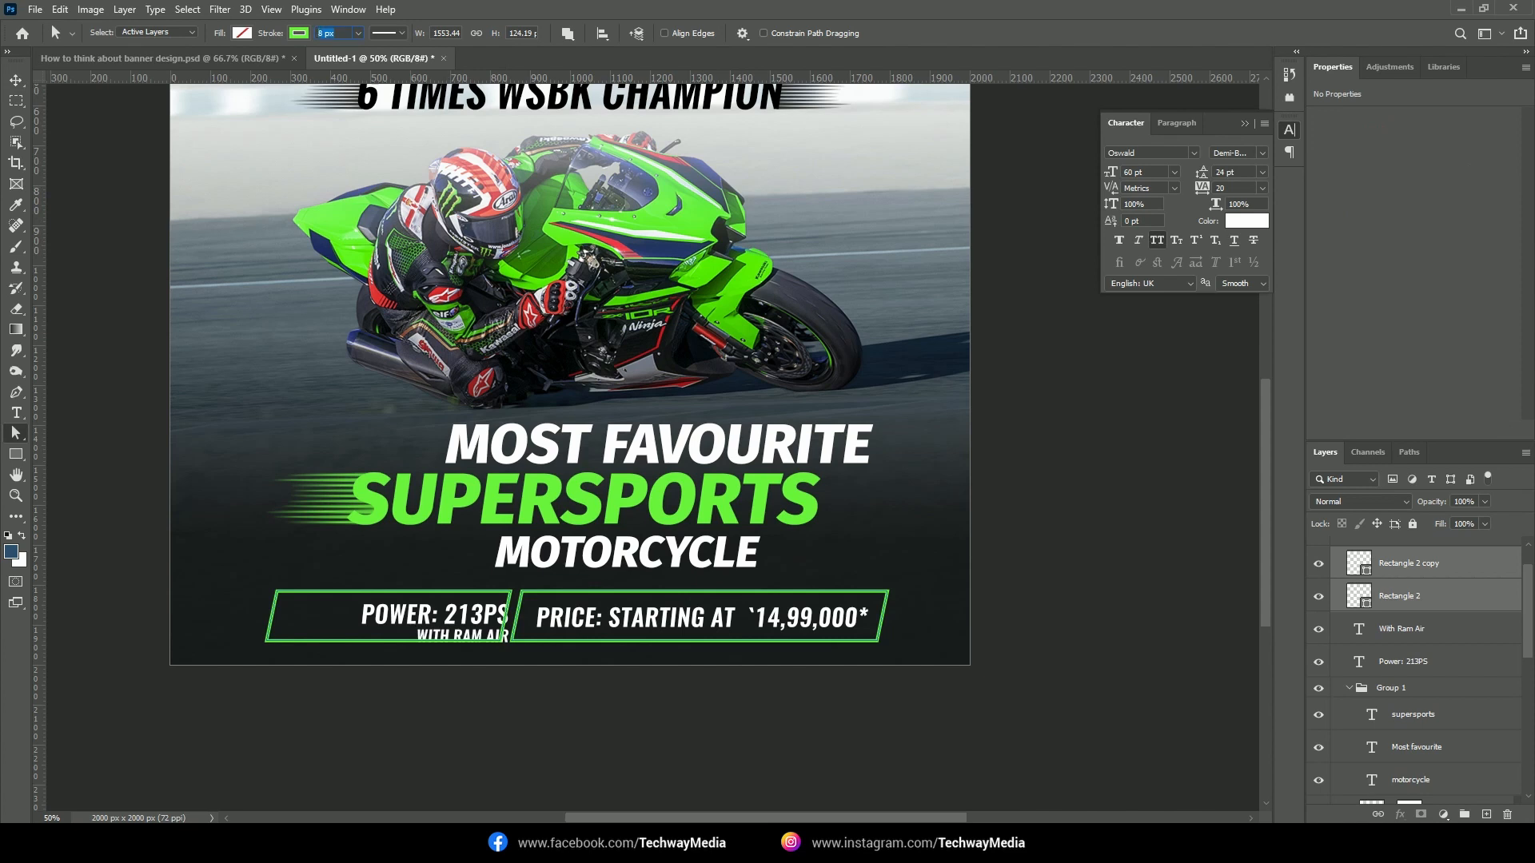
pyautogui.write('5')
pyautogui.press('Return')
pyautogui.click(527, 705)
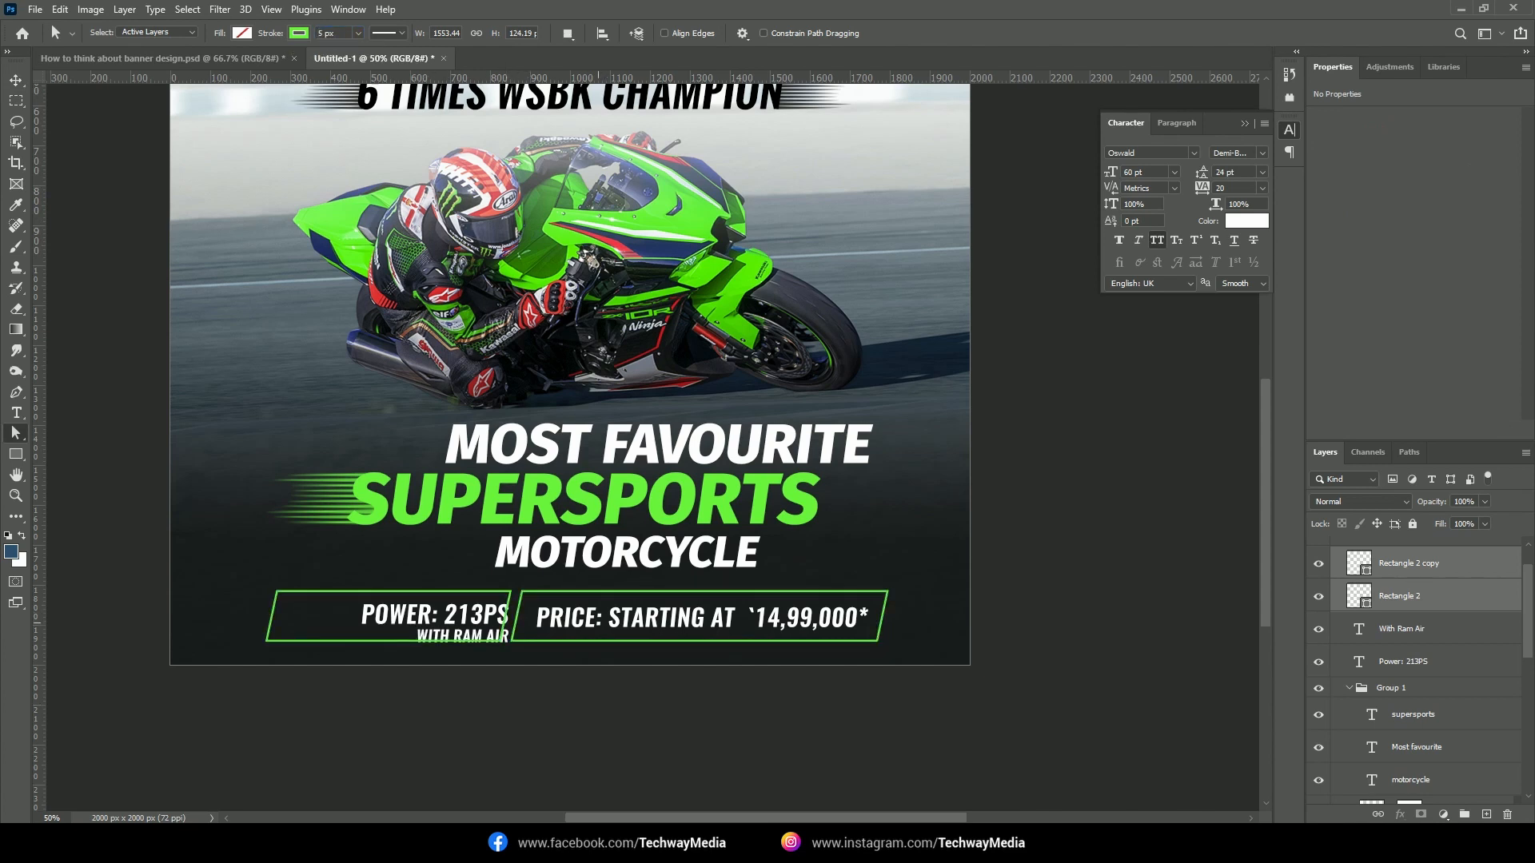
# Recolour the word PRICE: with the green sampled from the SUPERSPORTS lettering
pyautogui.press('t')
pyautogui.moveTo(535, 617); pyautogui.dragTo(601, 617)
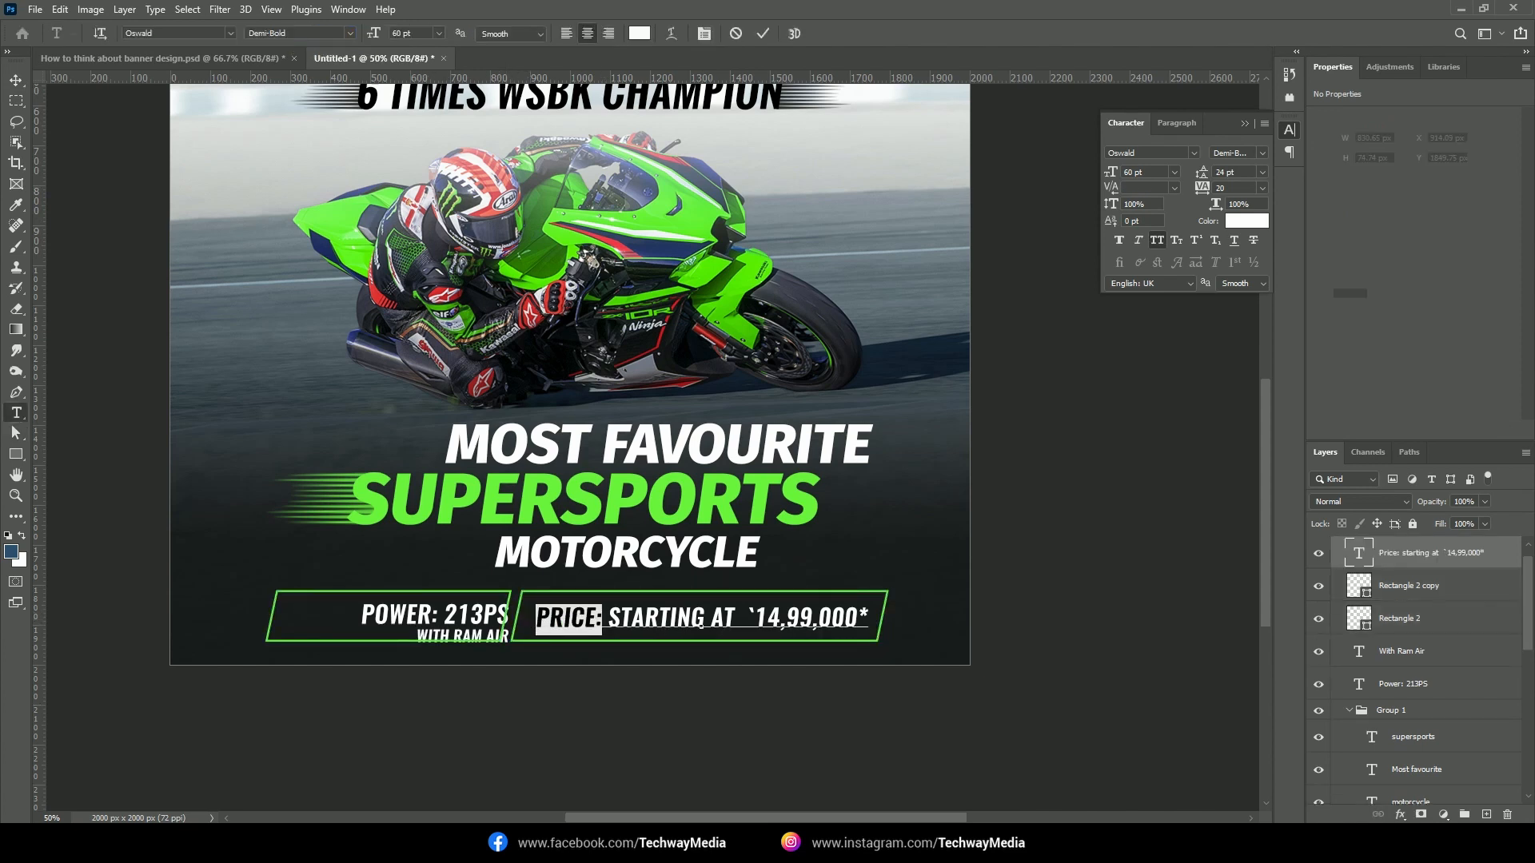
pyautogui.click(1246, 221)
pyautogui.click(454, 503)
pyautogui.press('Return')
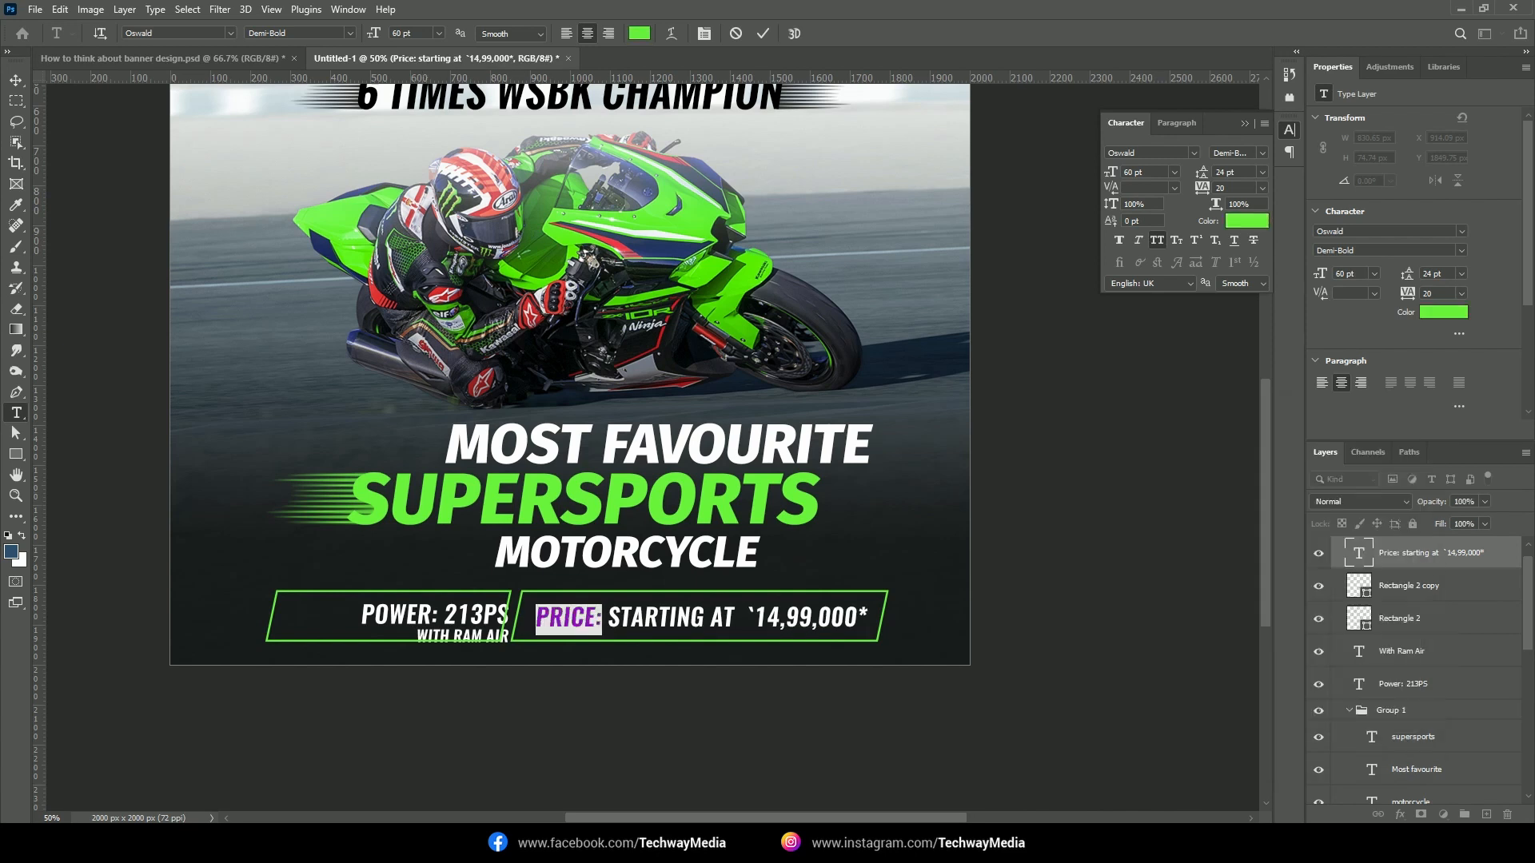
pyautogui.hotkey('ctrl', 'Return')
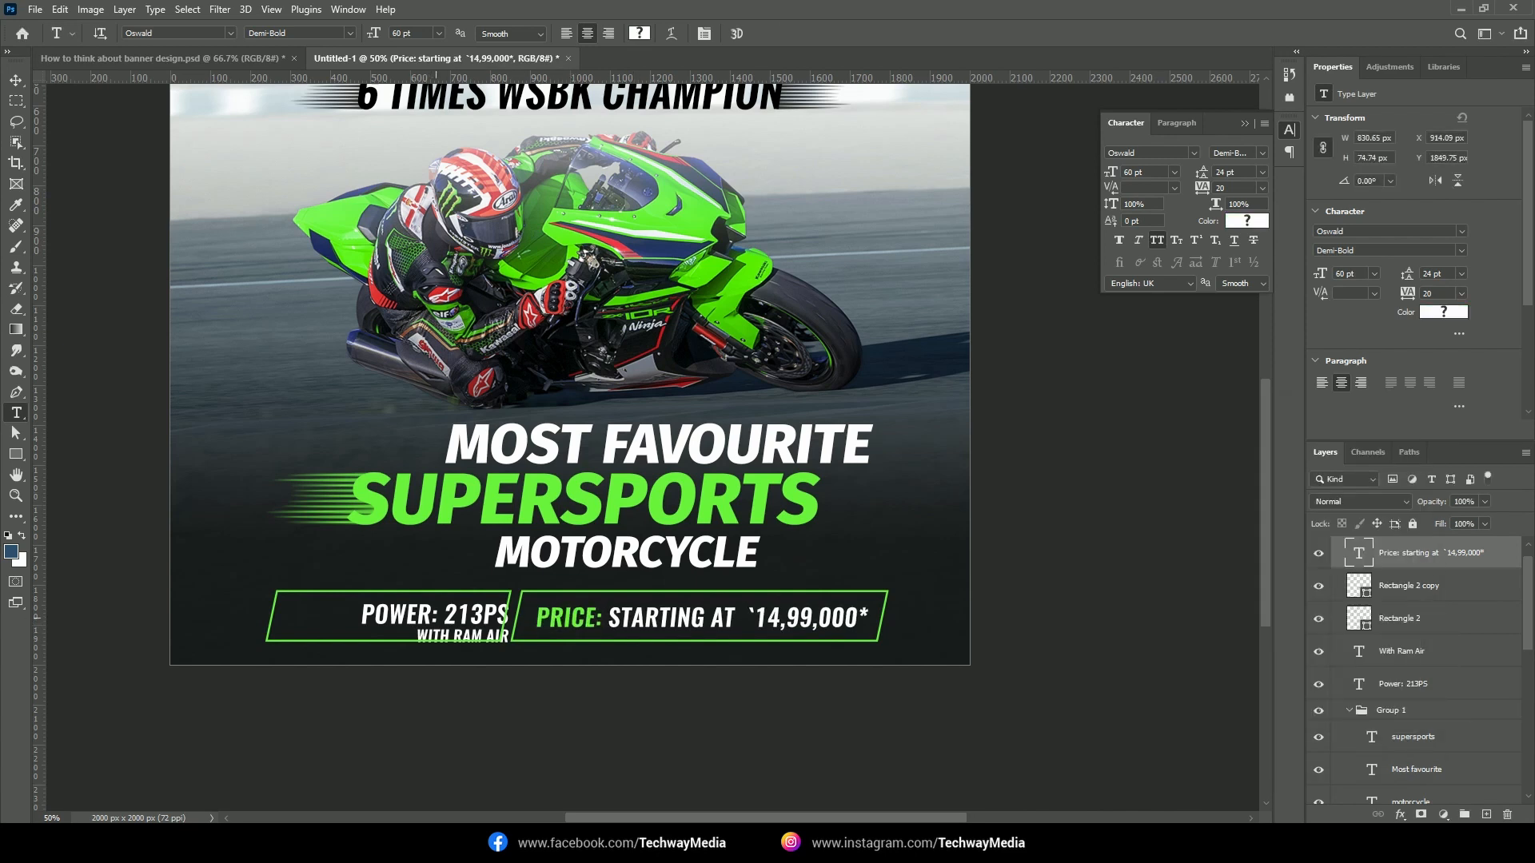
# Recolour the word POWER: in the same green, #46f444, sampled from the SUPERSPORTS lettering
pyautogui.moveTo(436, 618); pyautogui.dragTo(361, 617)
pyautogui.click(1246, 221)
pyautogui.click(454, 502)
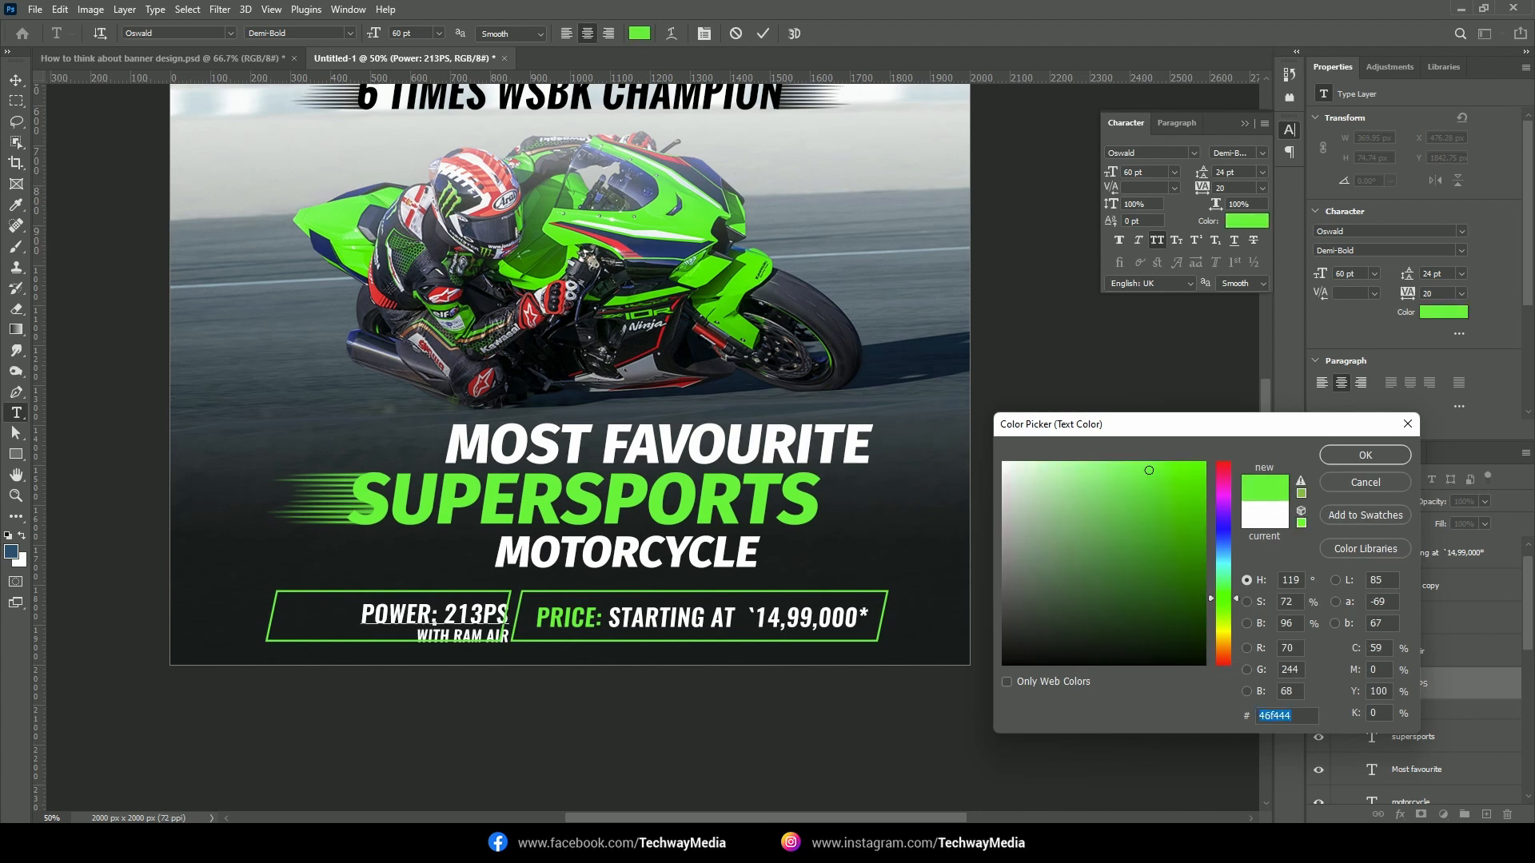
pyautogui.press('Return')
pyautogui.hotkey('ctrl', 'Return')
pyautogui.scroll(2, 659, 517)
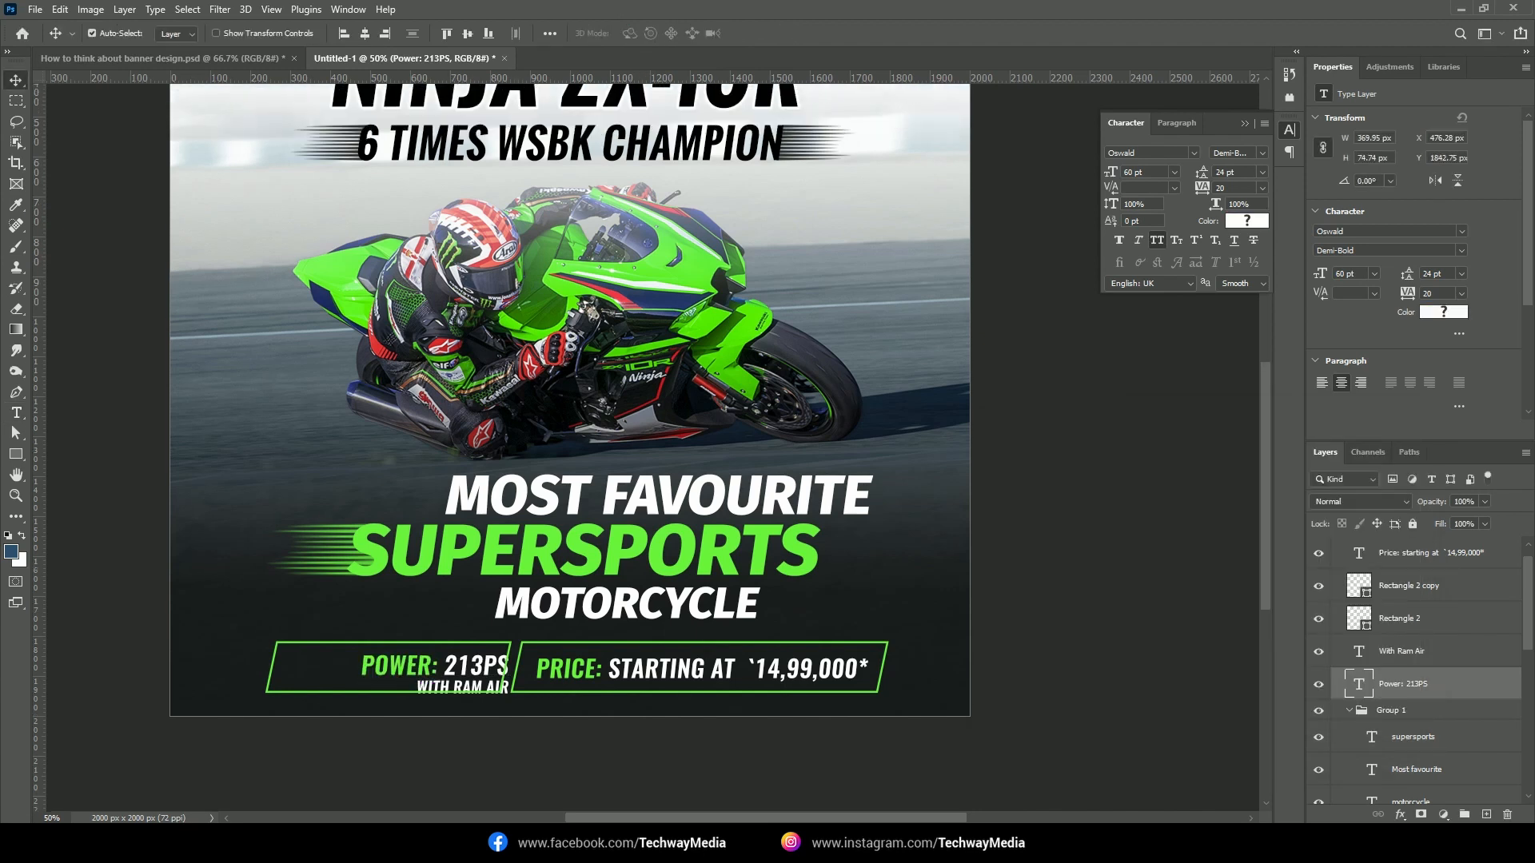
# Move POWER: 213PS to the left end of its box, at about X 294 px, Y 1839 px
pyautogui.hotkey('ctrl', '-')
pyautogui.scroll(1, 658, 399)
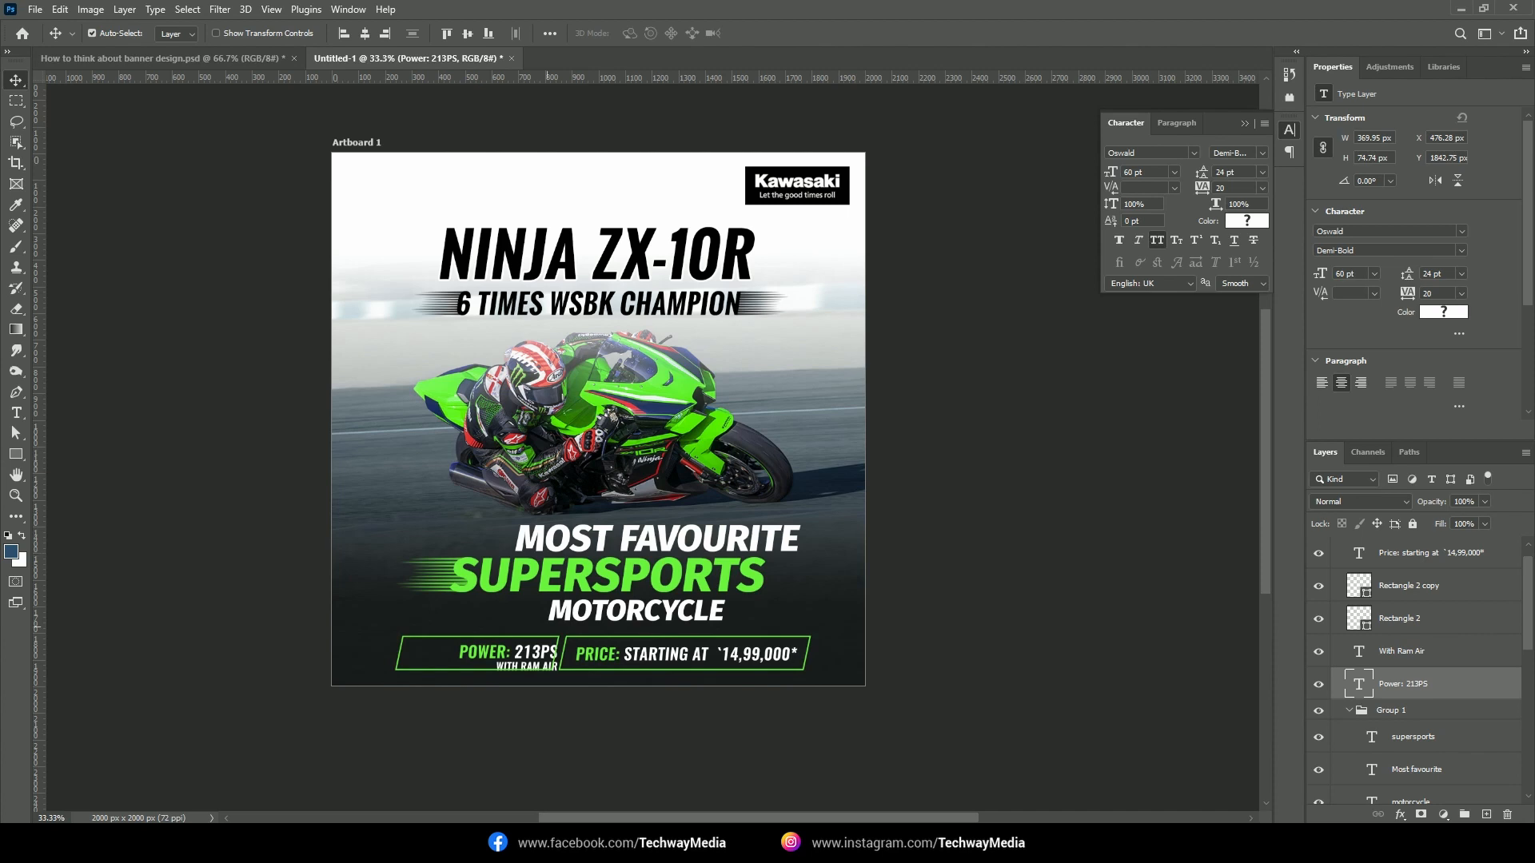
pyautogui.moveTo(490, 652); pyautogui.dragTo(454, 652)
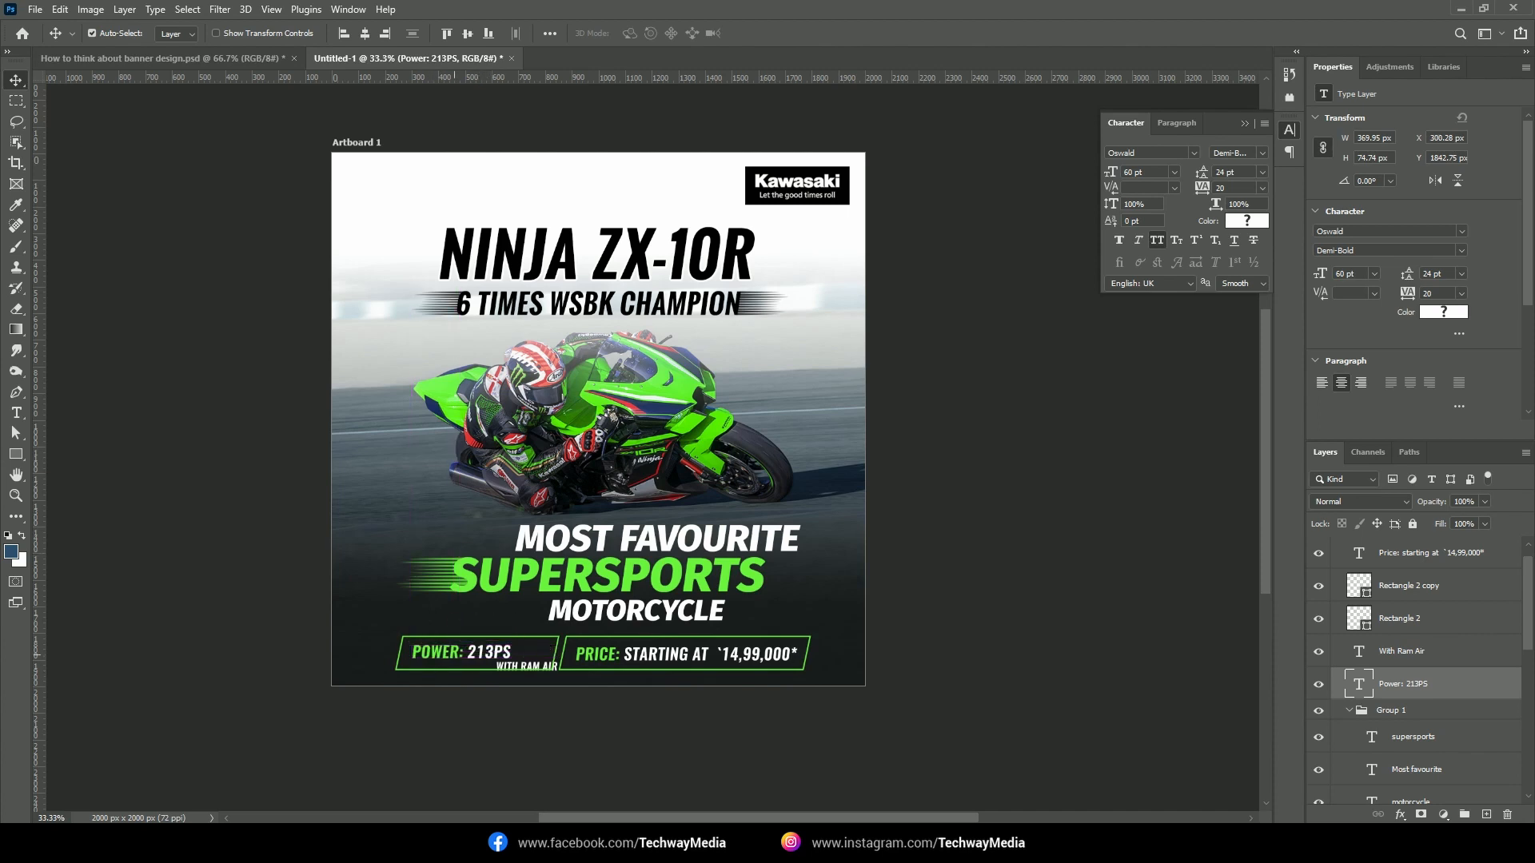
pyautogui.press('Up')
pyautogui.press('Up')
pyautogui.press('Up')
pyautogui.press('Up')
pyautogui.press('Left')
pyautogui.press('Left')
pyautogui.press('Left')
pyautogui.press('Left')
pyautogui.press('Left')
pyautogui.press('Left')
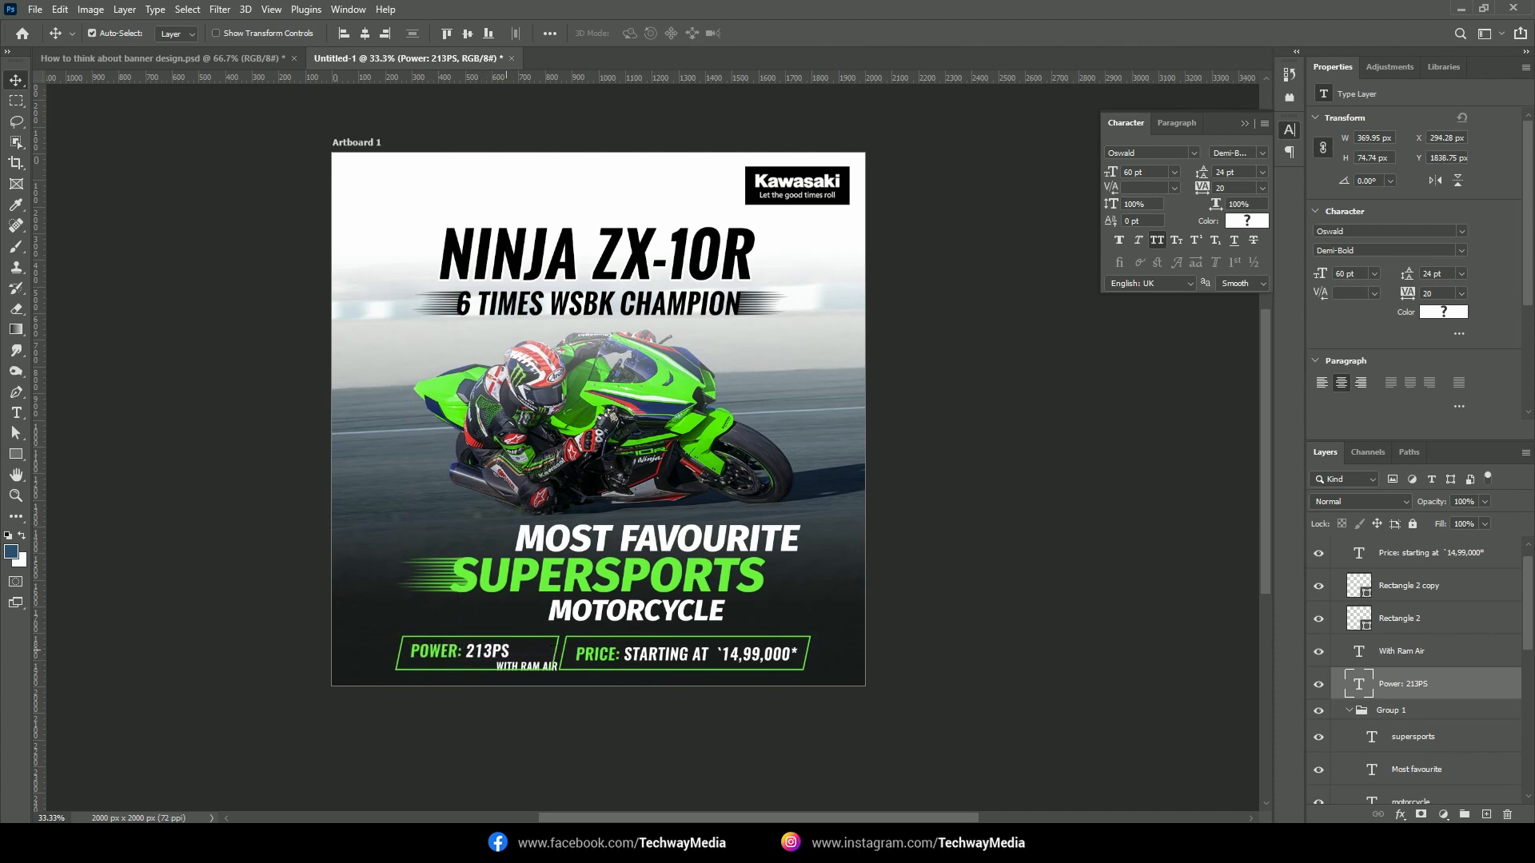
# Place WITH RAM AIR directly beneath 213PS and scale it down to 27.4 pt, matching the width of 213PS
pyautogui.scroll(-1, 598, 419)
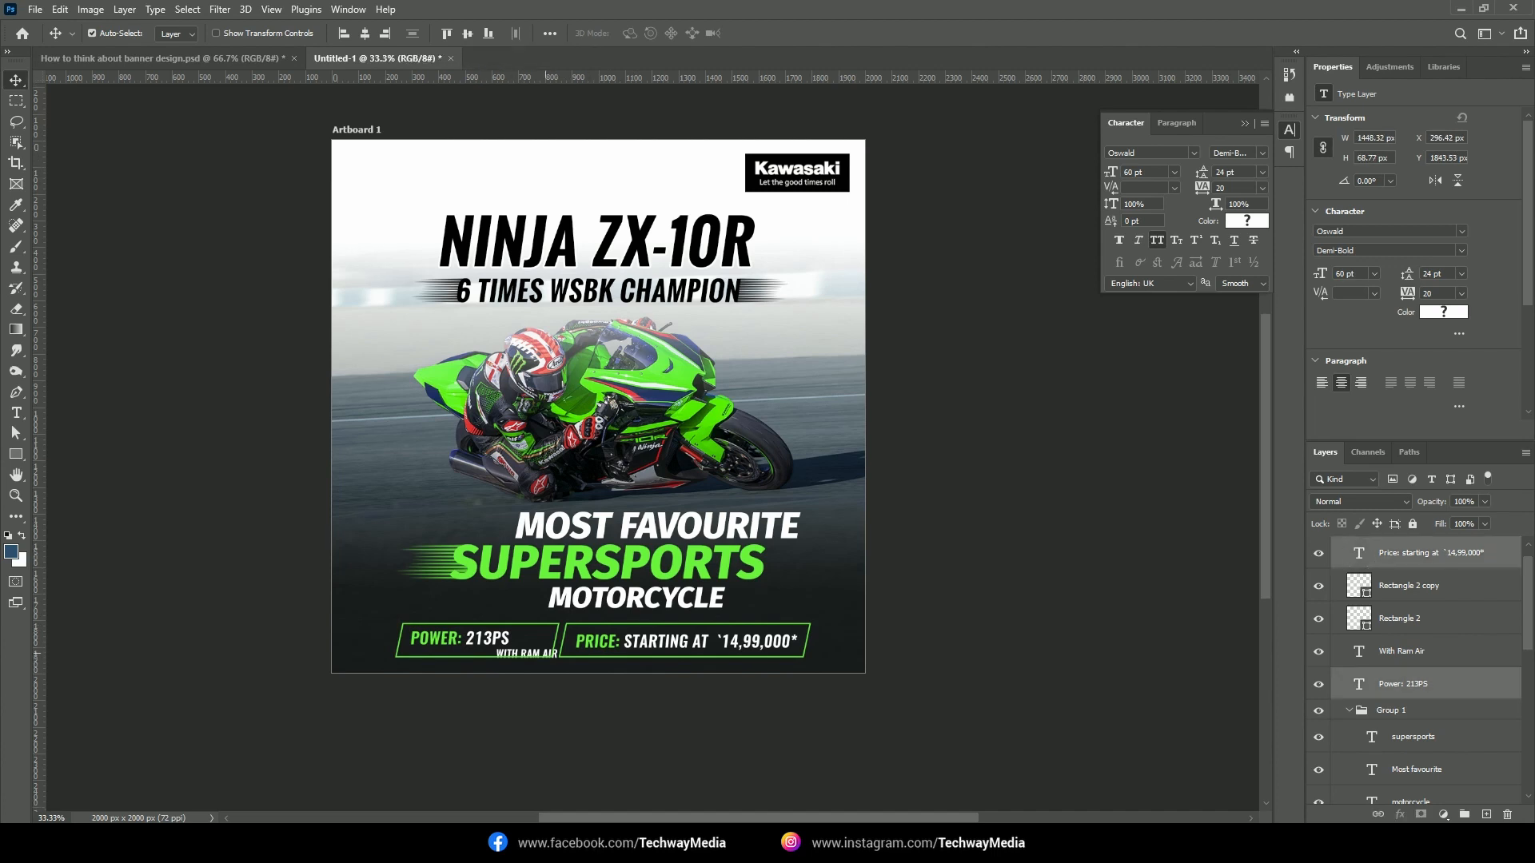
pyautogui.moveTo(528, 653); pyautogui.dragTo(508, 621)
pyautogui.scroll(5, 468, 661)
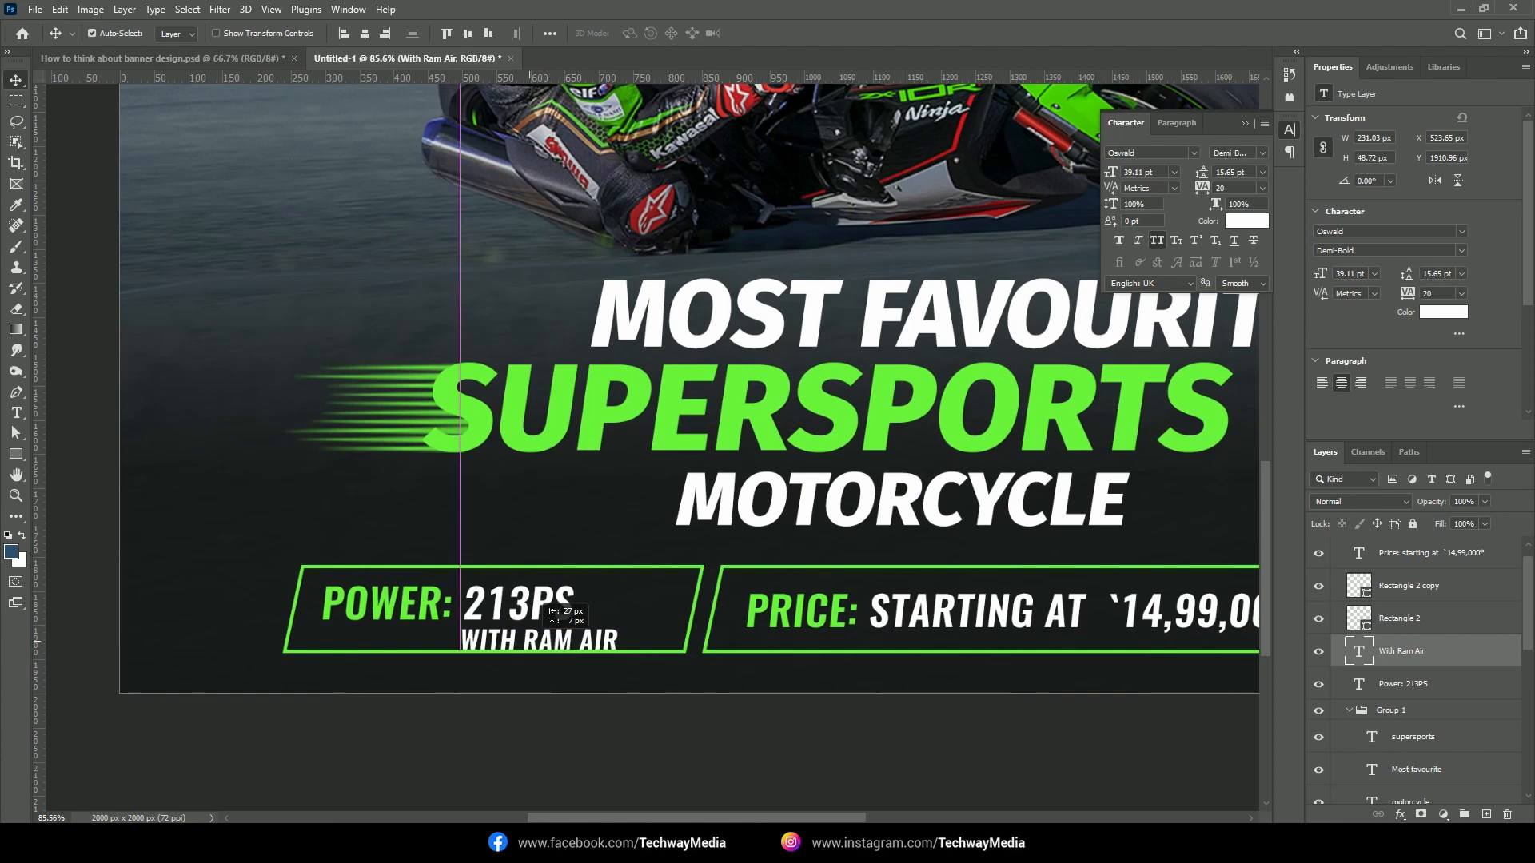
pyautogui.hotkey('ctrl', 't')
pyautogui.moveTo(617, 660); pyautogui.dragTo(570, 649)
pyautogui.press('Return')
pyautogui.press('Up')
pyautogui.press('Up')
pyautogui.press('Up')
pyautogui.press('Up')
pyautogui.press('Up')
pyautogui.press('Right')
pyautogui.press('Right')
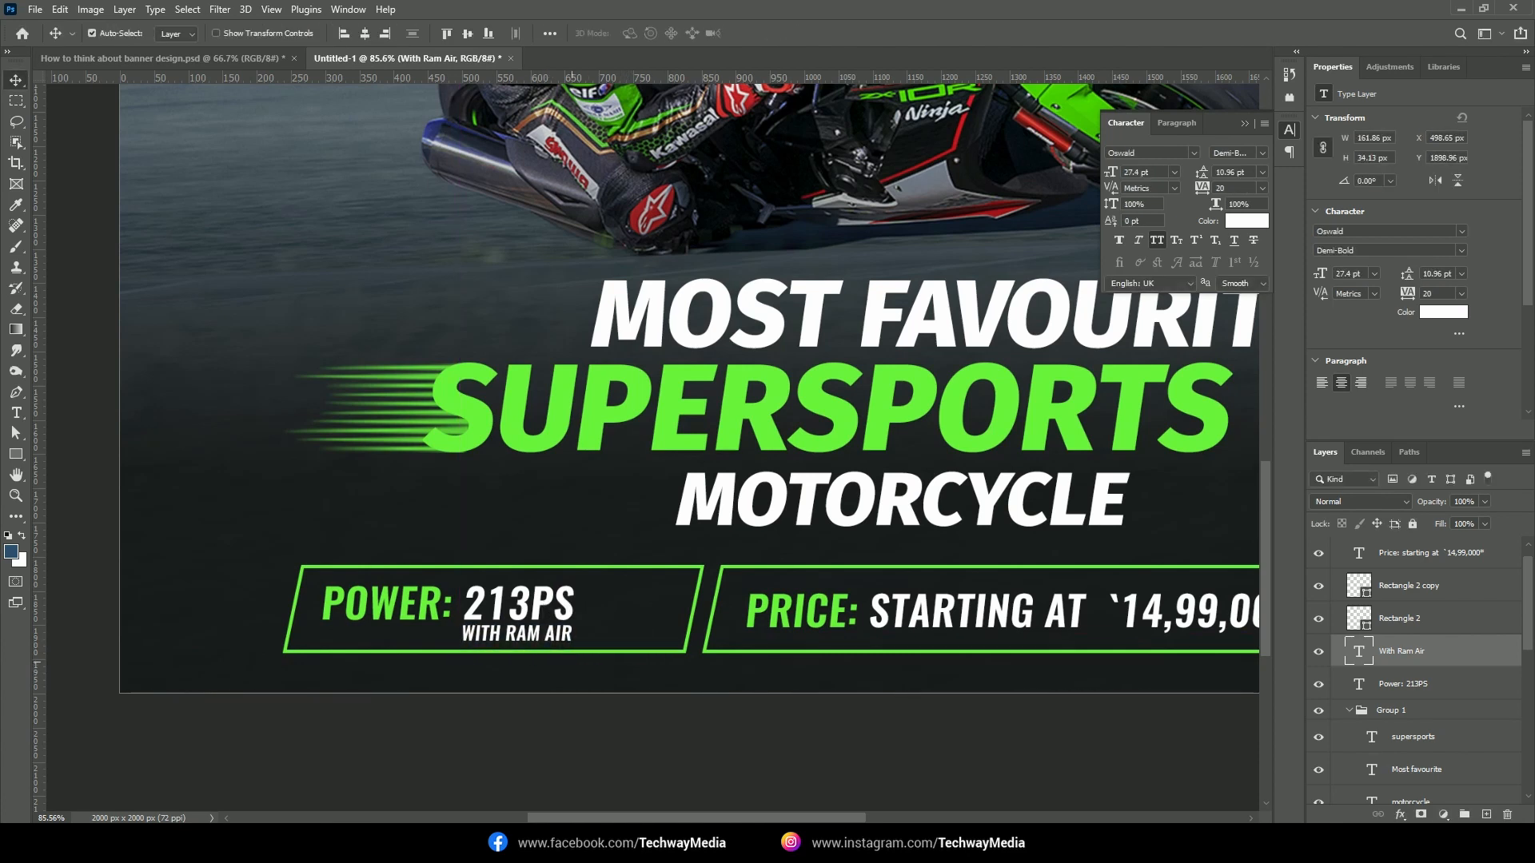
# Nudge POWER: 213PS and WITH RAM AIR together about 3 px up and 8 px left inside their box
pyautogui.keyDown('shift'); pyautogui.click(524, 605); pyautogui.keyUp('shift')
pyautogui.press('Up')
pyautogui.press('Up')
pyautogui.press('Up')
pyautogui.press('Left')
pyautogui.press('Left')
pyautogui.press('Left')
pyautogui.press('Left')
pyautogui.press('Left')
pyautogui.press('Left')
pyautogui.press('Left')
pyautogui.press('Left')
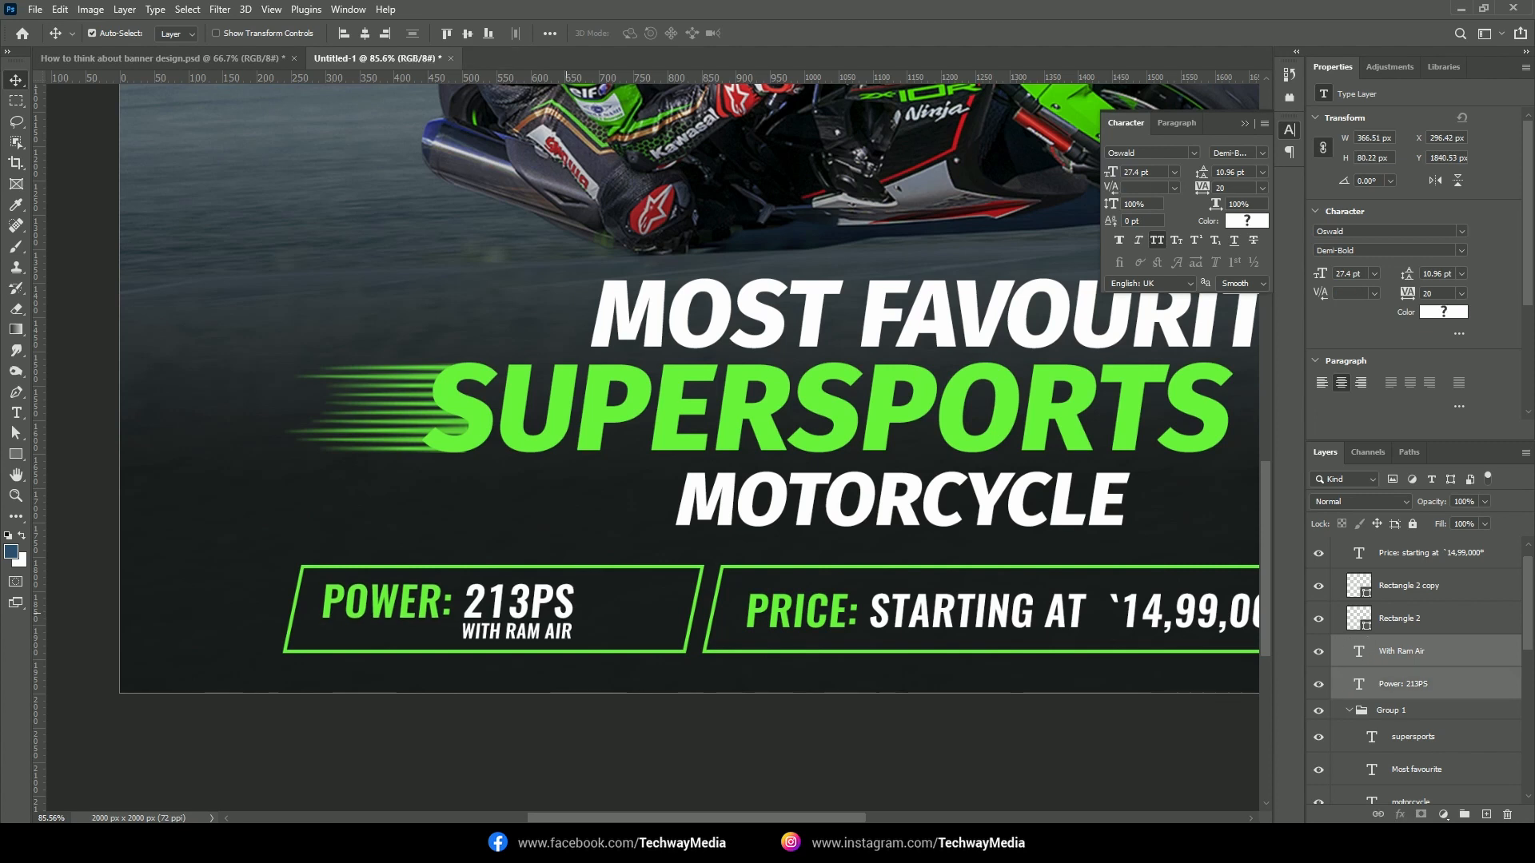
# Narrow the power box to about 449 px by shifting its right-side anchor points left
pyautogui.click(691, 628)
pyautogui.press('a')
pyautogui.moveTo(737, 719); pyautogui.dragTo(628, 510)
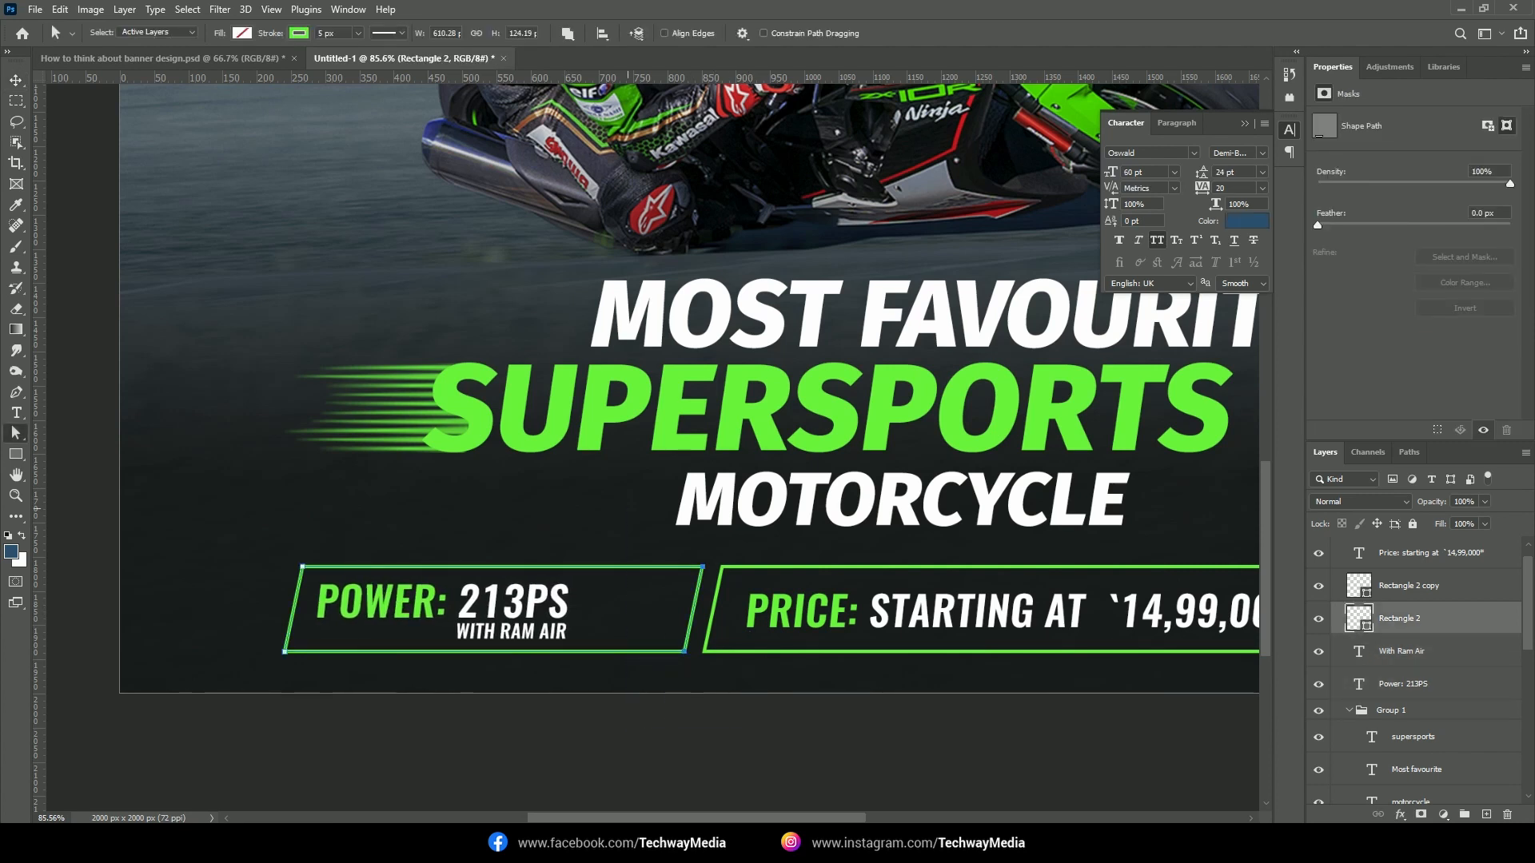
pyautogui.hotkey('shift', 'Left')
pyautogui.hotkey('shift', 'Left')
pyautogui.hotkey('shift', 'Left')
pyautogui.hotkey('shift', 'Left')
pyautogui.hotkey('shift', 'Left')
pyautogui.hotkey('shift', 'Left')
pyautogui.hotkey('shift', 'Left')
pyautogui.hotkey('shift', 'Left')
pyautogui.hotkey('shift', 'Left')
pyautogui.hotkey('shift', 'Left')
pyautogui.hotkey('shift', 'Left')
pyautogui.hotkey('shift', 'Left')
pyautogui.hotkey('shift', 'Left')
pyautogui.hotkey('shift', 'Left')
pyautogui.hotkey('shift', 'Left')
pyautogui.hotkey('shift', 'Left')
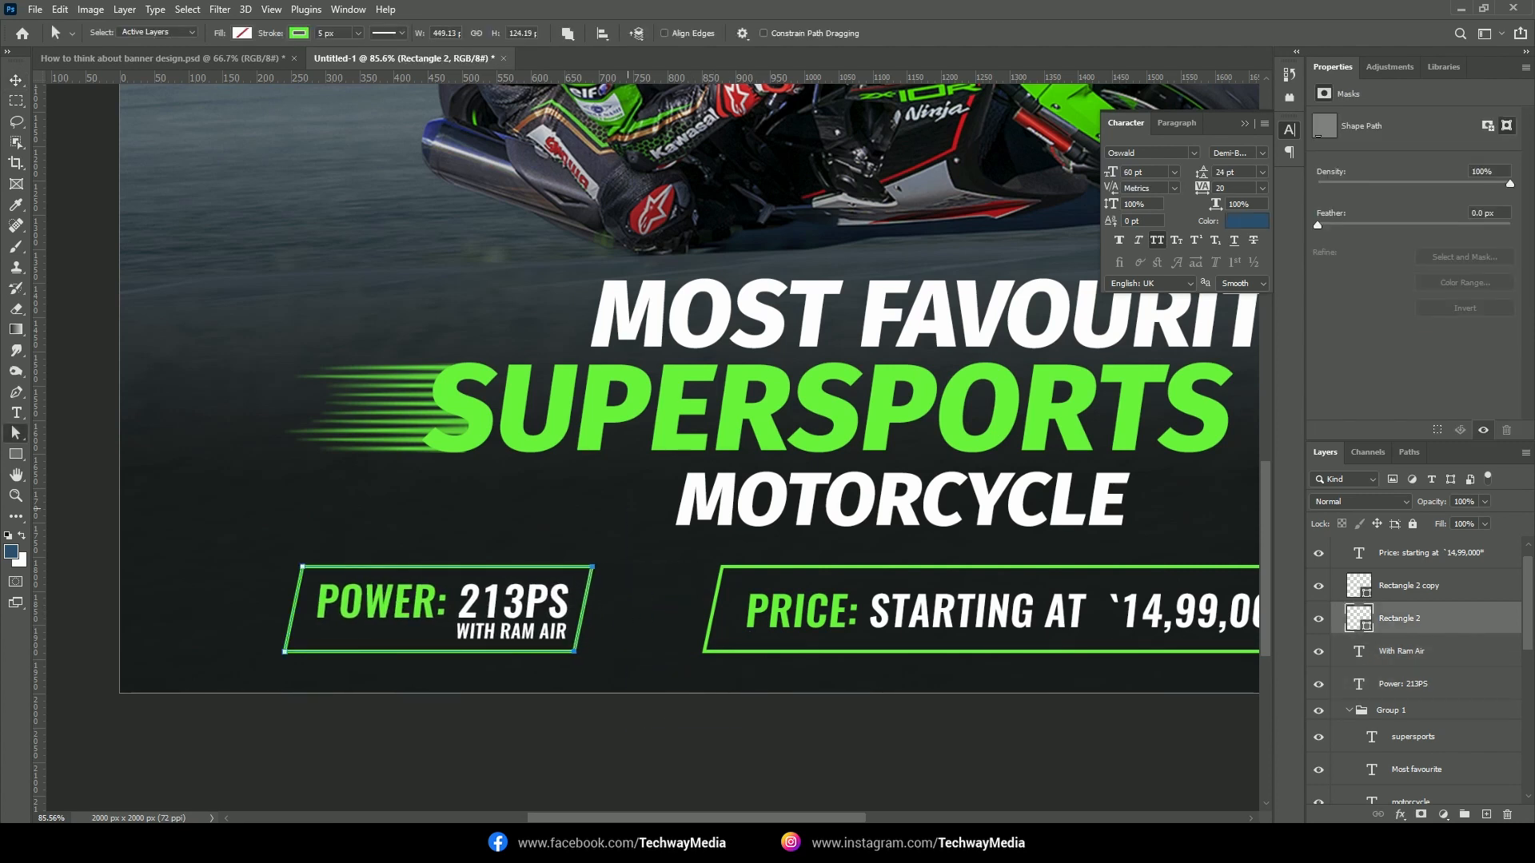
# Nudge the PRICE: STARTING AT text left to about X 900 px
pyautogui.press('v')
pyautogui.click(758, 606)
pyautogui.press('Left')
pyautogui.press('Left')
pyautogui.press('Left')
pyautogui.press('Left')
pyautogui.press('Left')
pyautogui.press('Left')
pyautogui.press('Left')
pyautogui.press('Left')
pyautogui.press('Left')
pyautogui.press('Left')
pyautogui.press('Left')
pyautogui.press('Left')
pyautogui.press('Left')
pyautogui.press('Left')
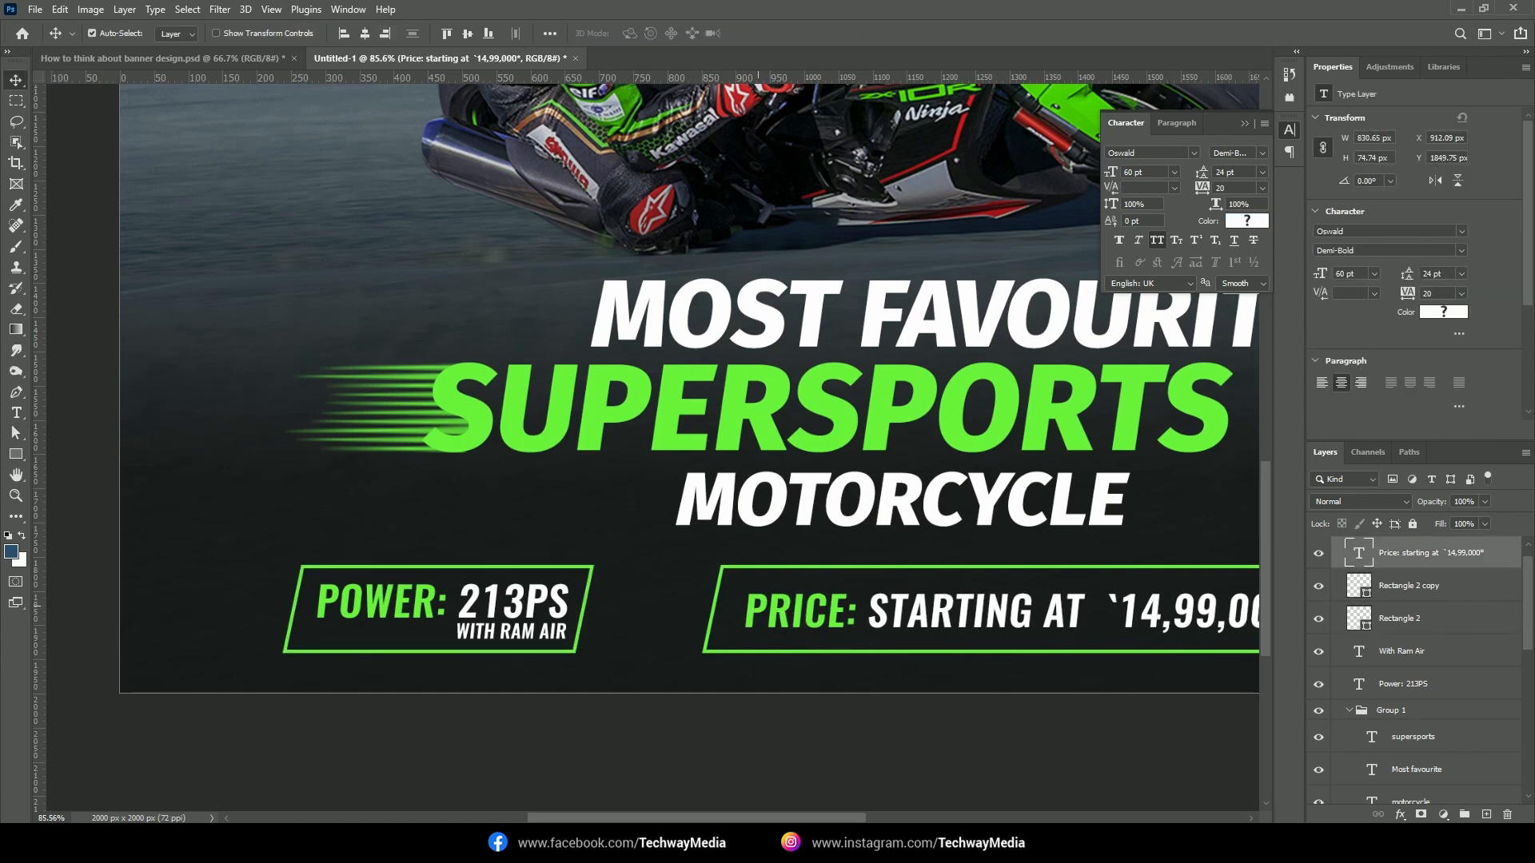
# Shift the power box and its two text lines together to the right until they sit close beside the price box
pyautogui.click(384, 604)
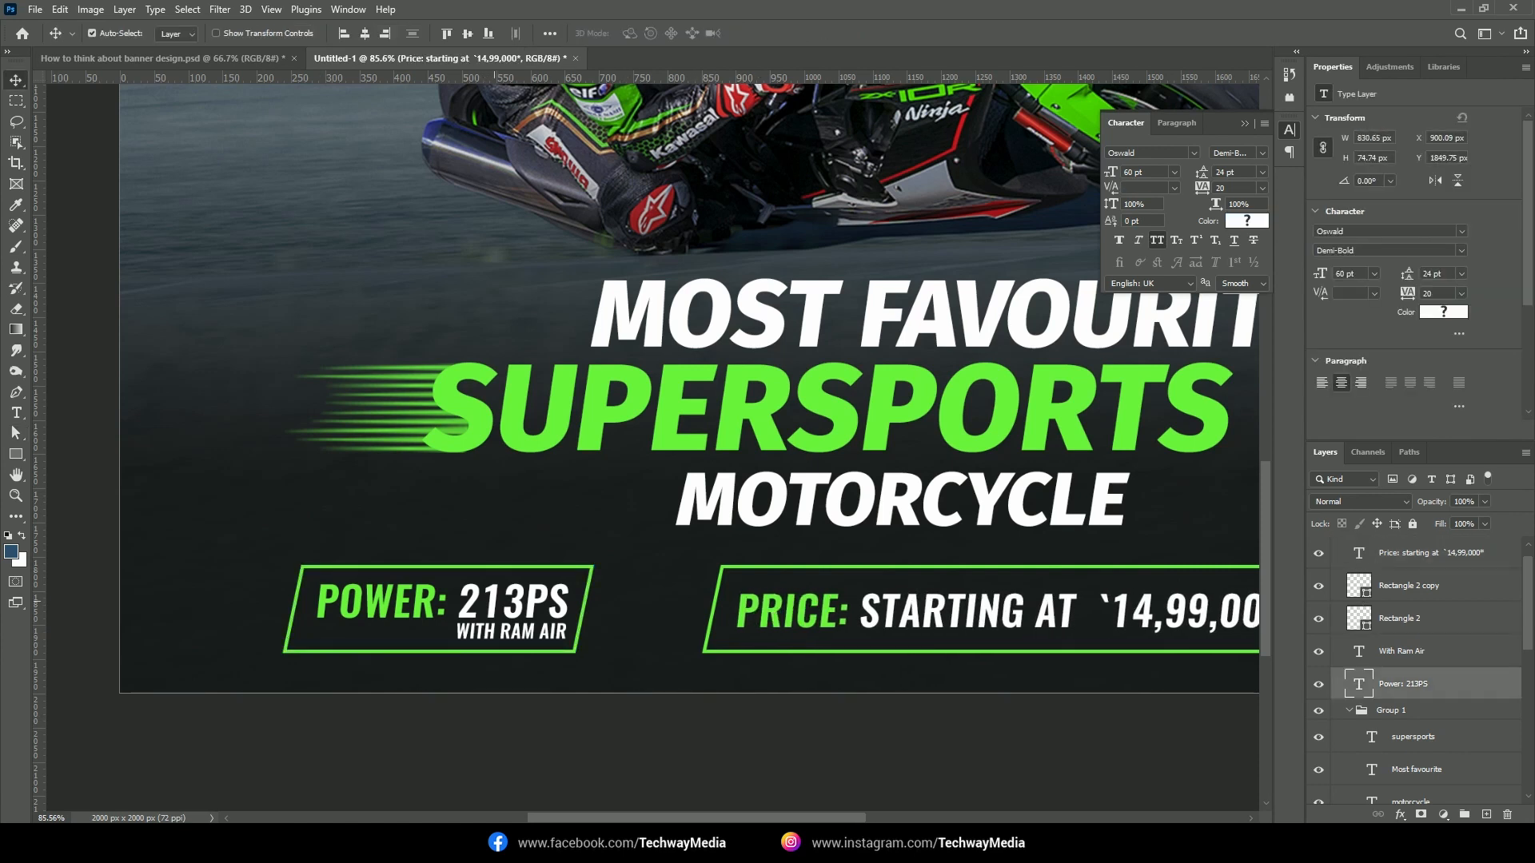
pyautogui.keyDown('shift'); pyautogui.click(497, 631); pyautogui.keyUp('shift')
pyautogui.keyDown('shift'); pyautogui.click(291, 622); pyautogui.keyUp('shift')
pyautogui.hotkey('shift', 'Right')
pyautogui.hotkey('shift', 'Right')
pyautogui.hotkey('shift', 'Right')
pyautogui.hotkey('shift', 'Right')
pyautogui.hotkey('shift', 'Right')
pyautogui.hotkey('shift', 'Right')
pyautogui.hotkey('shift', 'Right')
pyautogui.hotkey('shift', 'Right')
pyautogui.hotkey('shift', 'Right')
pyautogui.hotkey('shift', 'Right')
pyautogui.hotkey('shift', 'Right')
pyautogui.hotkey('shift', 'Right')
pyautogui.hotkey('shift', 'Right')
pyautogui.hotkey('shift', 'Right')
pyautogui.hotkey('shift', 'Right')
pyautogui.hotkey('shift', 'Right')
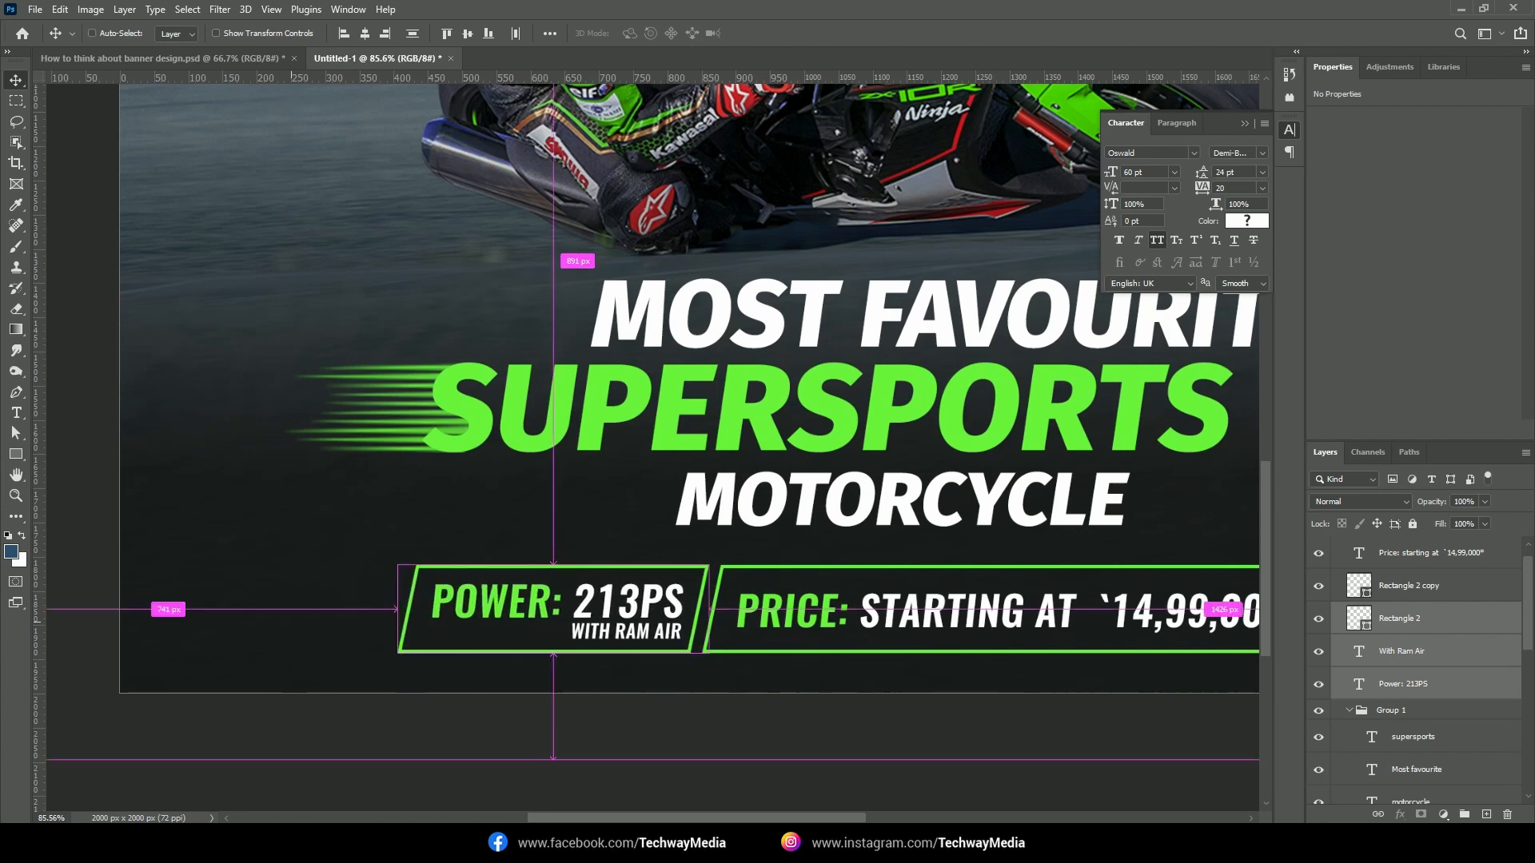
pyautogui.hotkey('ctrl', '-')
pyautogui.click(729, 665)
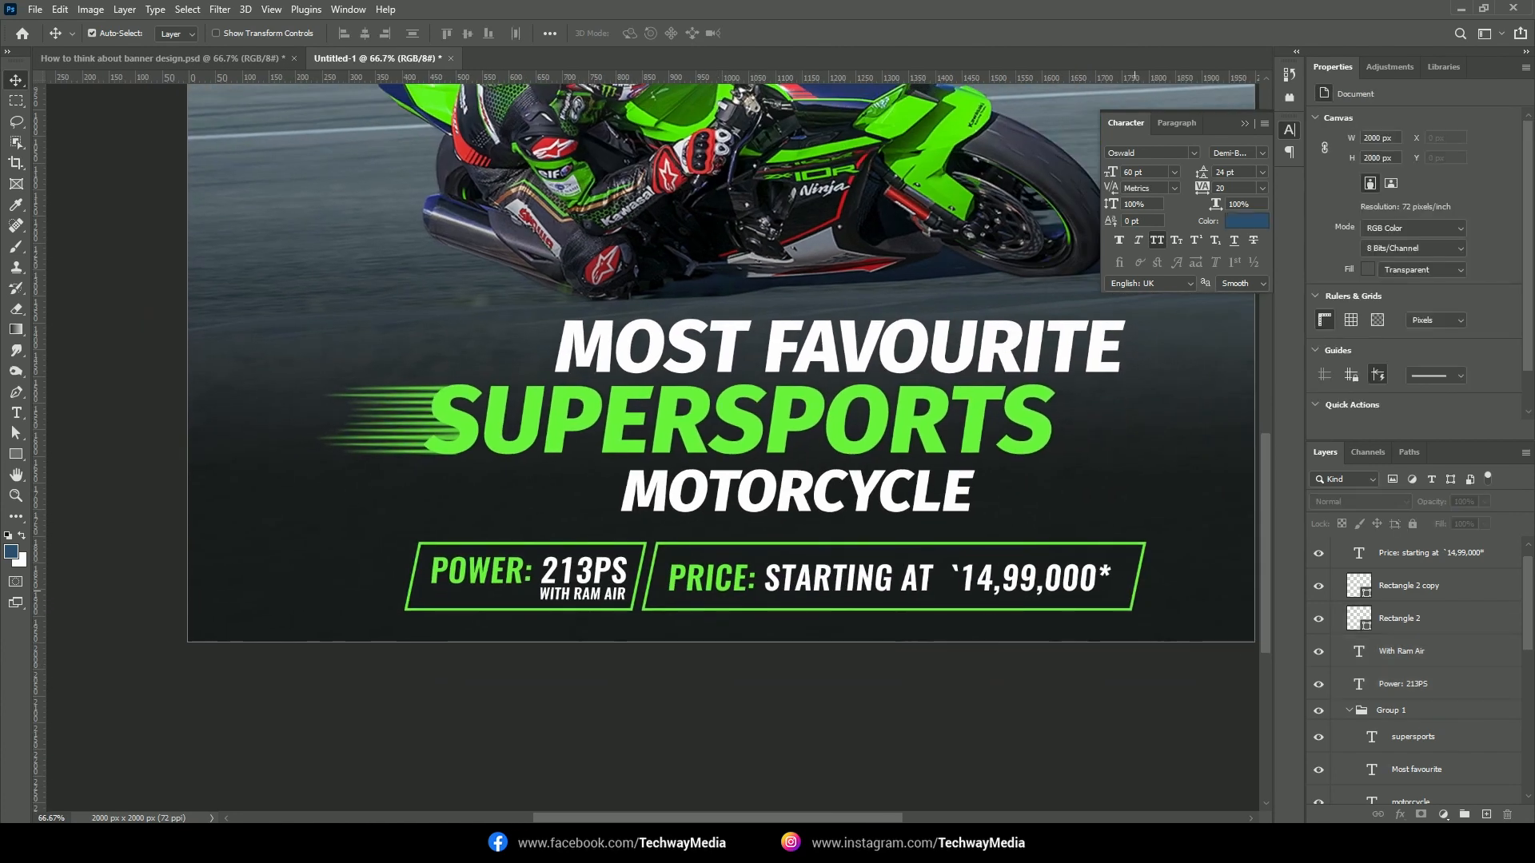
# Shorten the price box by shifting its right side about 30 px left, closer to the end of the price text
pyautogui.click(1063, 544)
pyautogui.press('a')
pyautogui.press('Left')
pyautogui.press('Left')
pyautogui.press('Left')
pyautogui.press('Left')
pyautogui.press('Left')
pyautogui.press('Left')
pyautogui.press('Left')
pyautogui.press('Left')
pyautogui.press('Left')
pyautogui.press('Left')
pyautogui.press('Left')
pyautogui.press('Left')
pyautogui.press('Left')
pyautogui.press('Left')
pyautogui.press('Left')
pyautogui.press('Left')
pyautogui.press('Left')
pyautogui.press('Left')
pyautogui.press('Left')
pyautogui.press('Left')
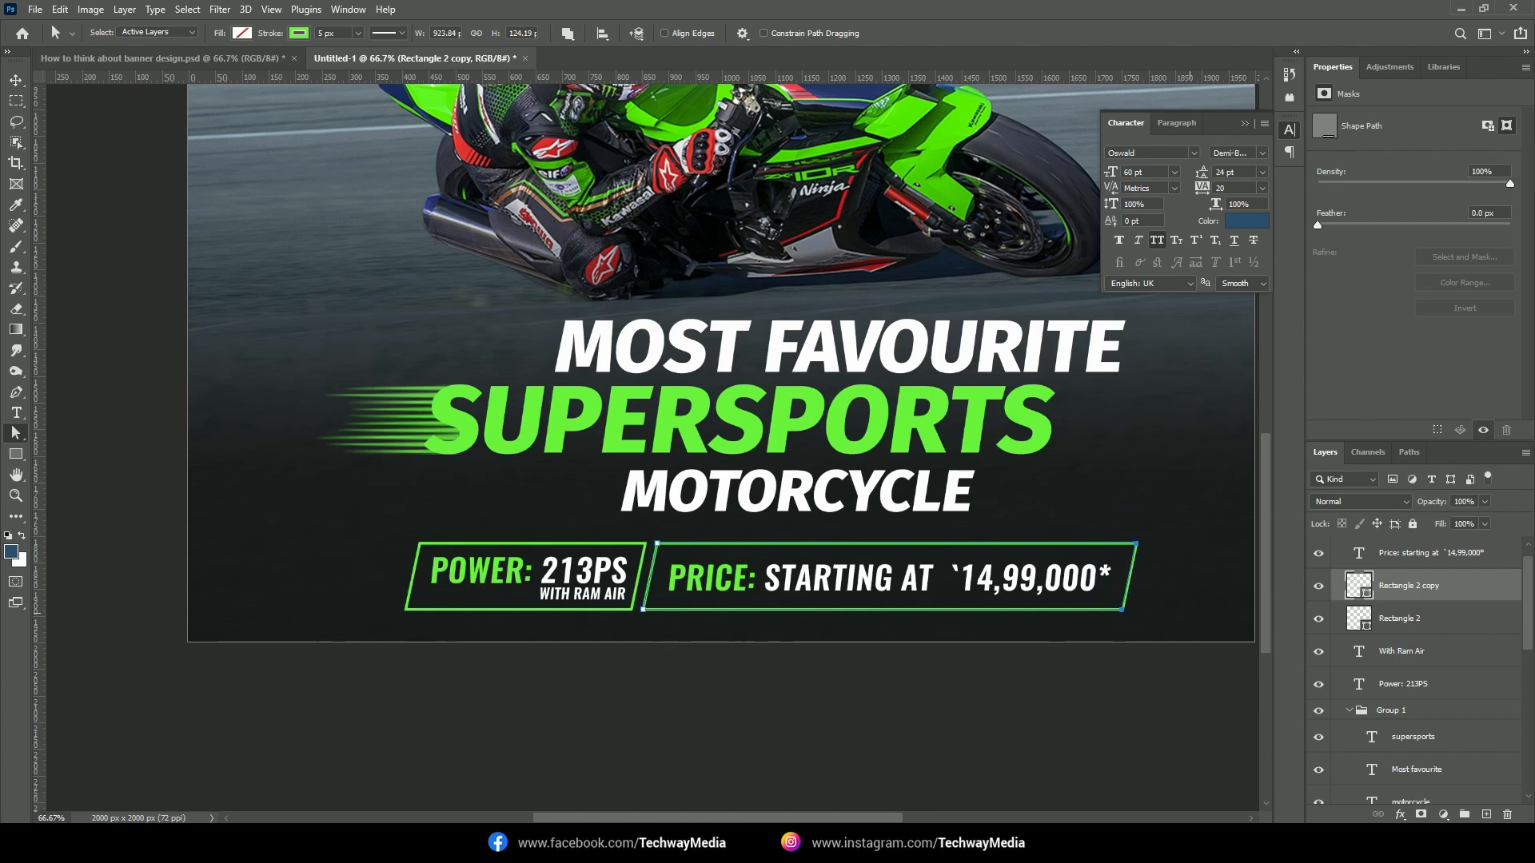
pyautogui.press('Left')
pyautogui.press('Left')
pyautogui.press('Left')
pyautogui.press('Left')
pyautogui.press('Left')
pyautogui.press('Left')
pyautogui.press('Left')
pyautogui.press('Left')
pyautogui.press('v')
# Turn the backtick before 14,99,000 into a rupee sign with the Indian Rupee Regular font and apply Faux Bold
pyautogui.press('t')
pyautogui.click(953, 577)
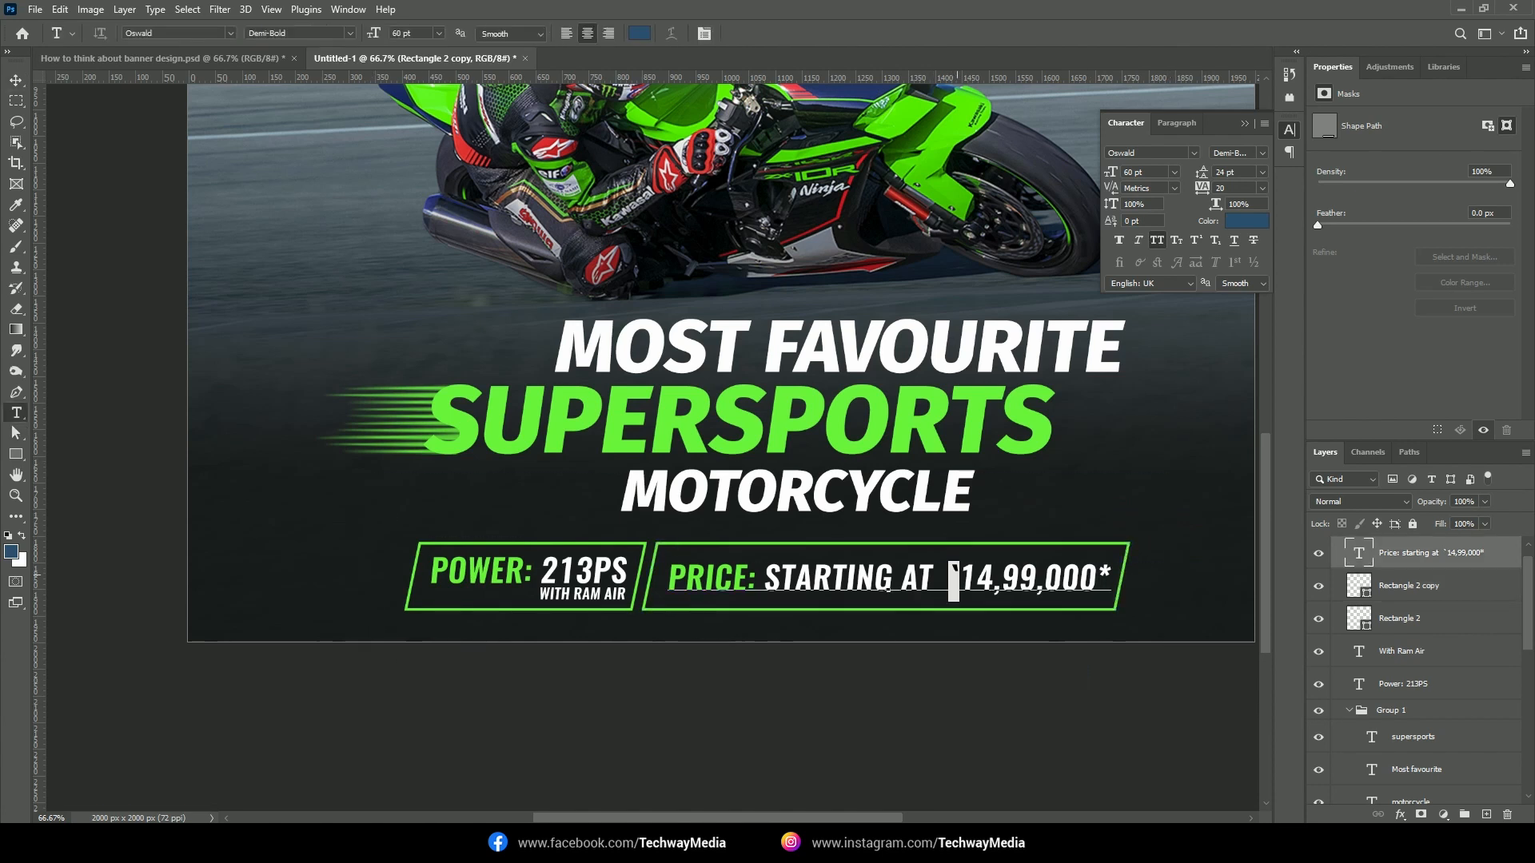
pyautogui.write('indi')
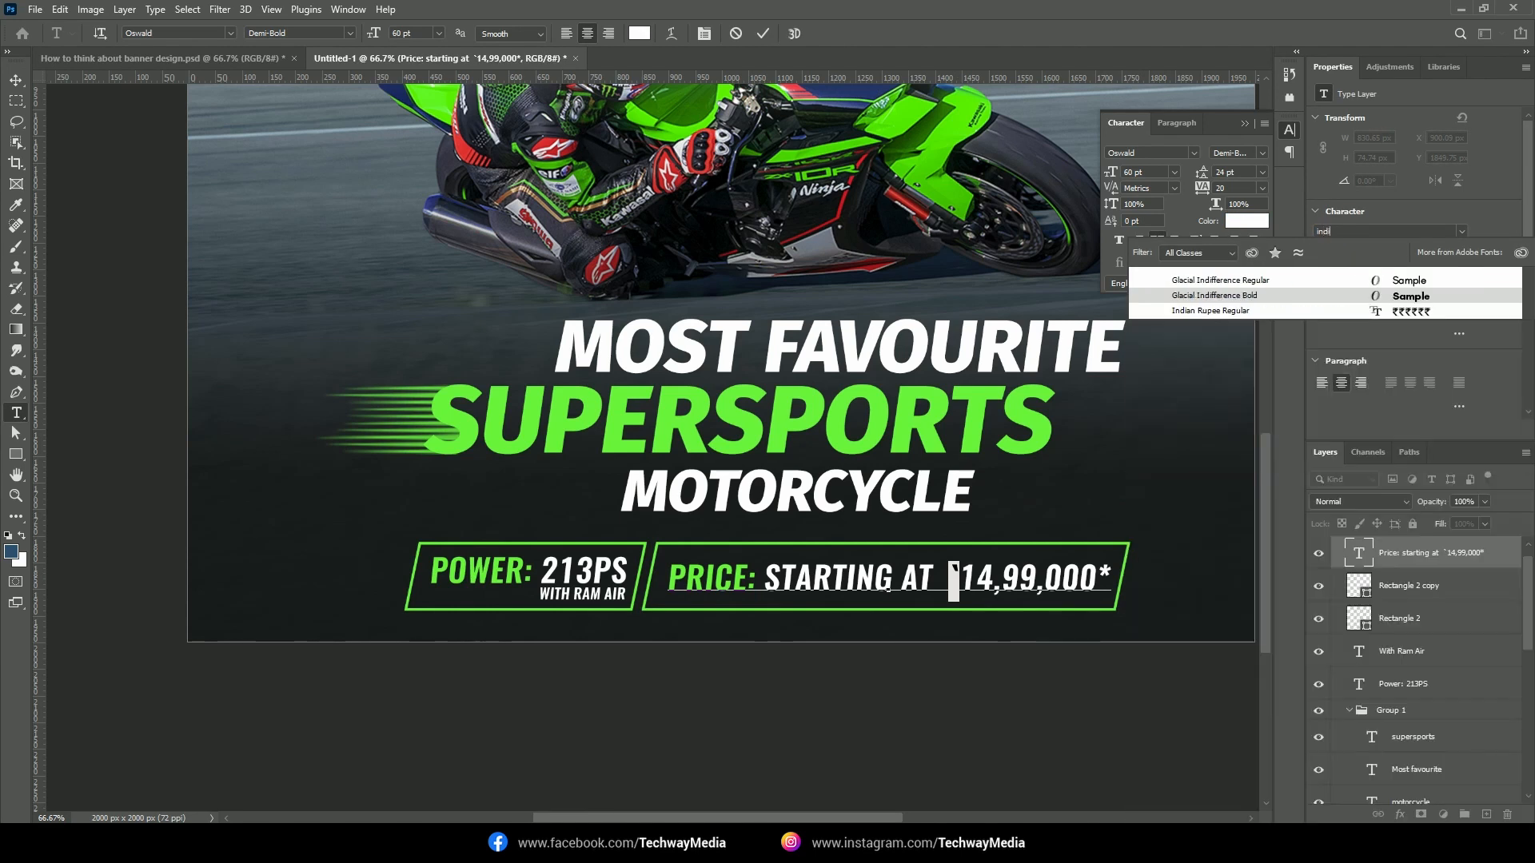
pyautogui.press('Down')
pyautogui.press('Return')
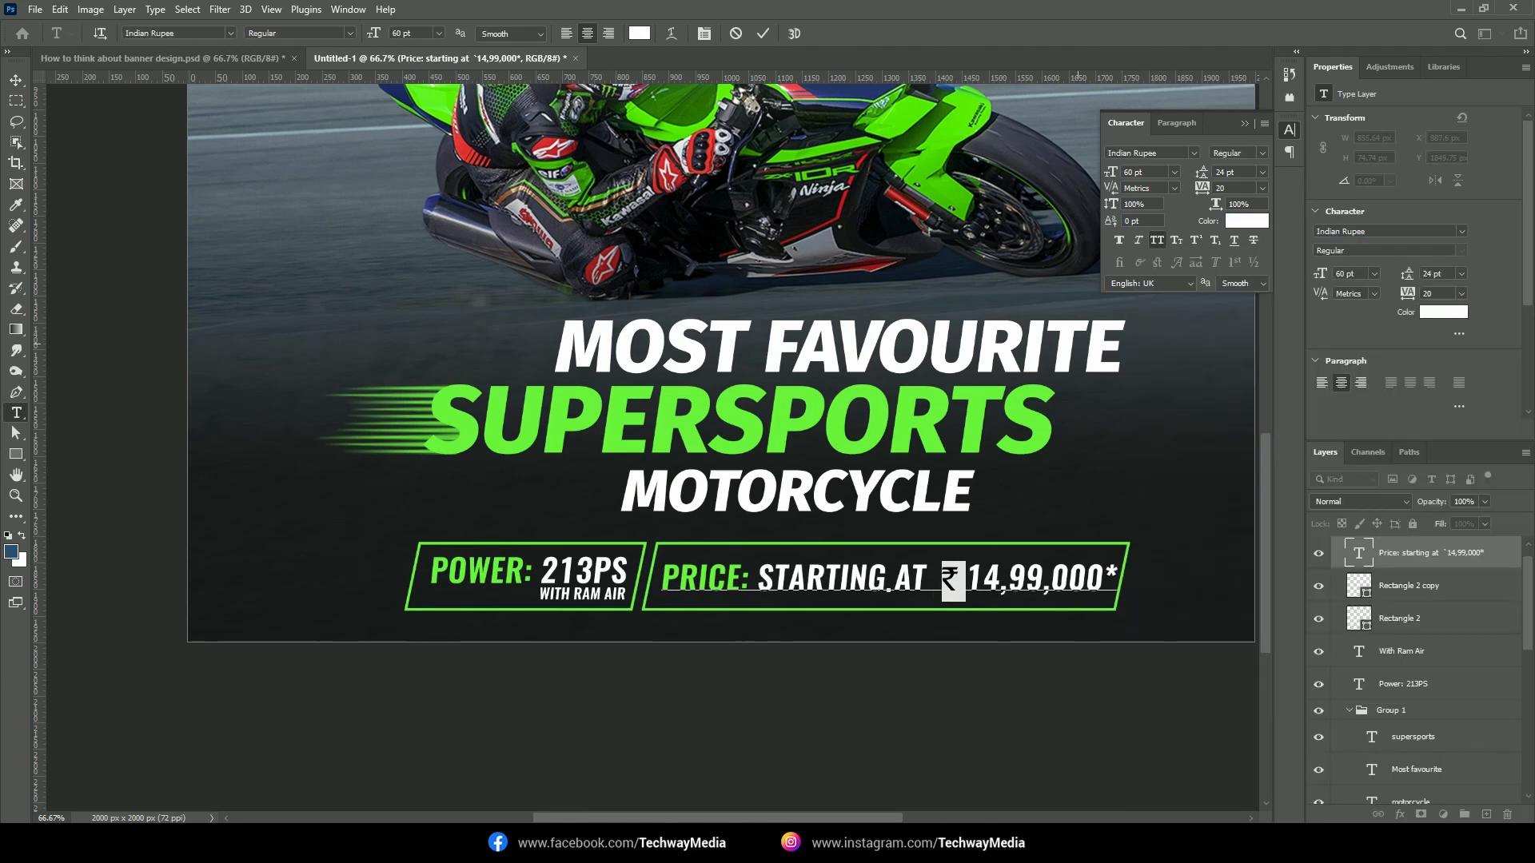
pyautogui.click(1138, 240)
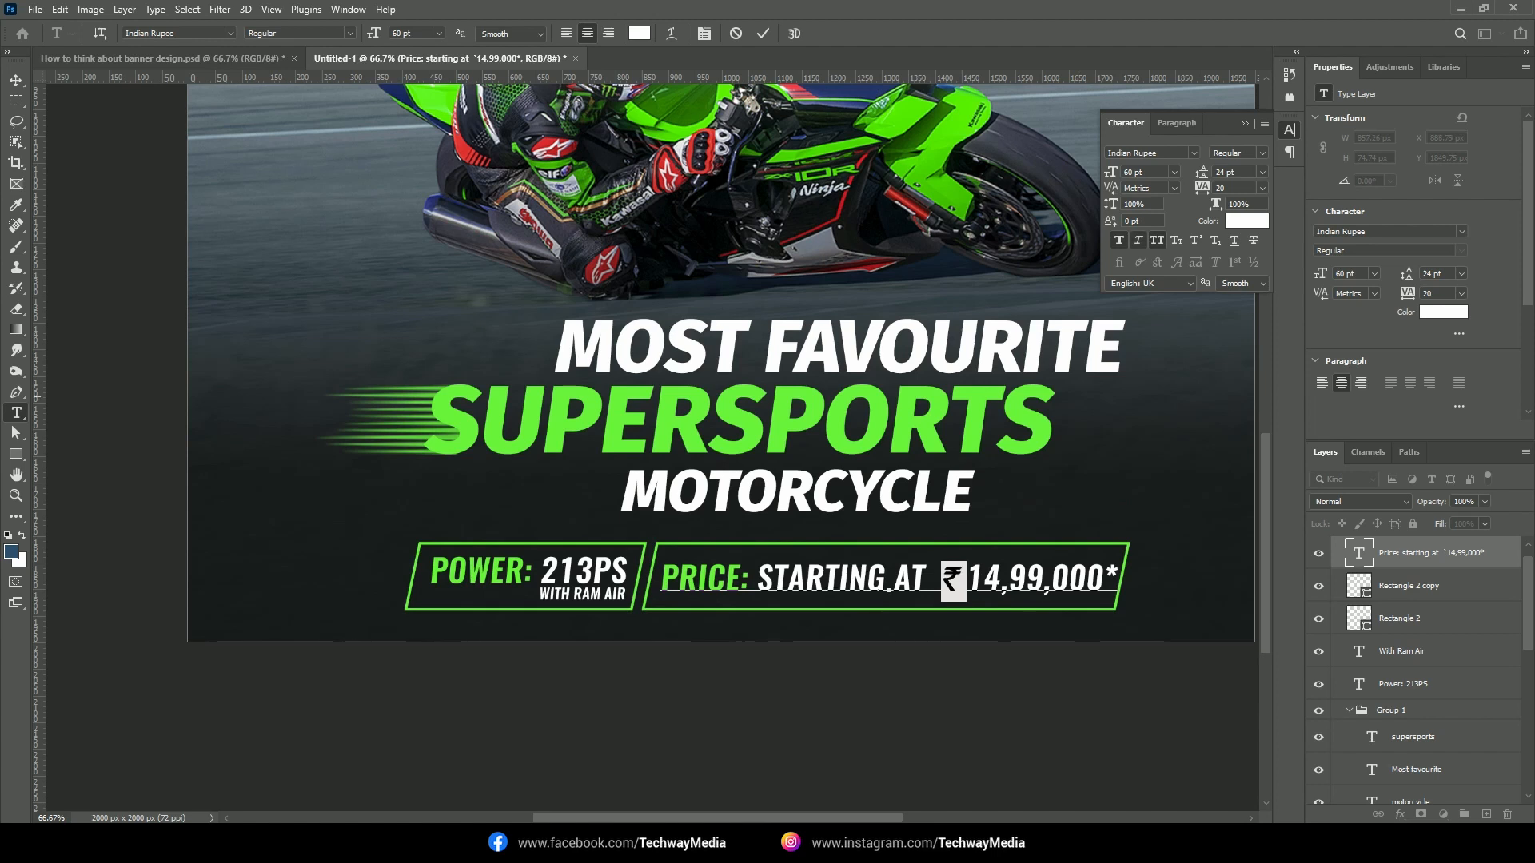
pyautogui.click(992, 587)
pyautogui.hotkey('ctrl', 'Return')
pyautogui.press('v')
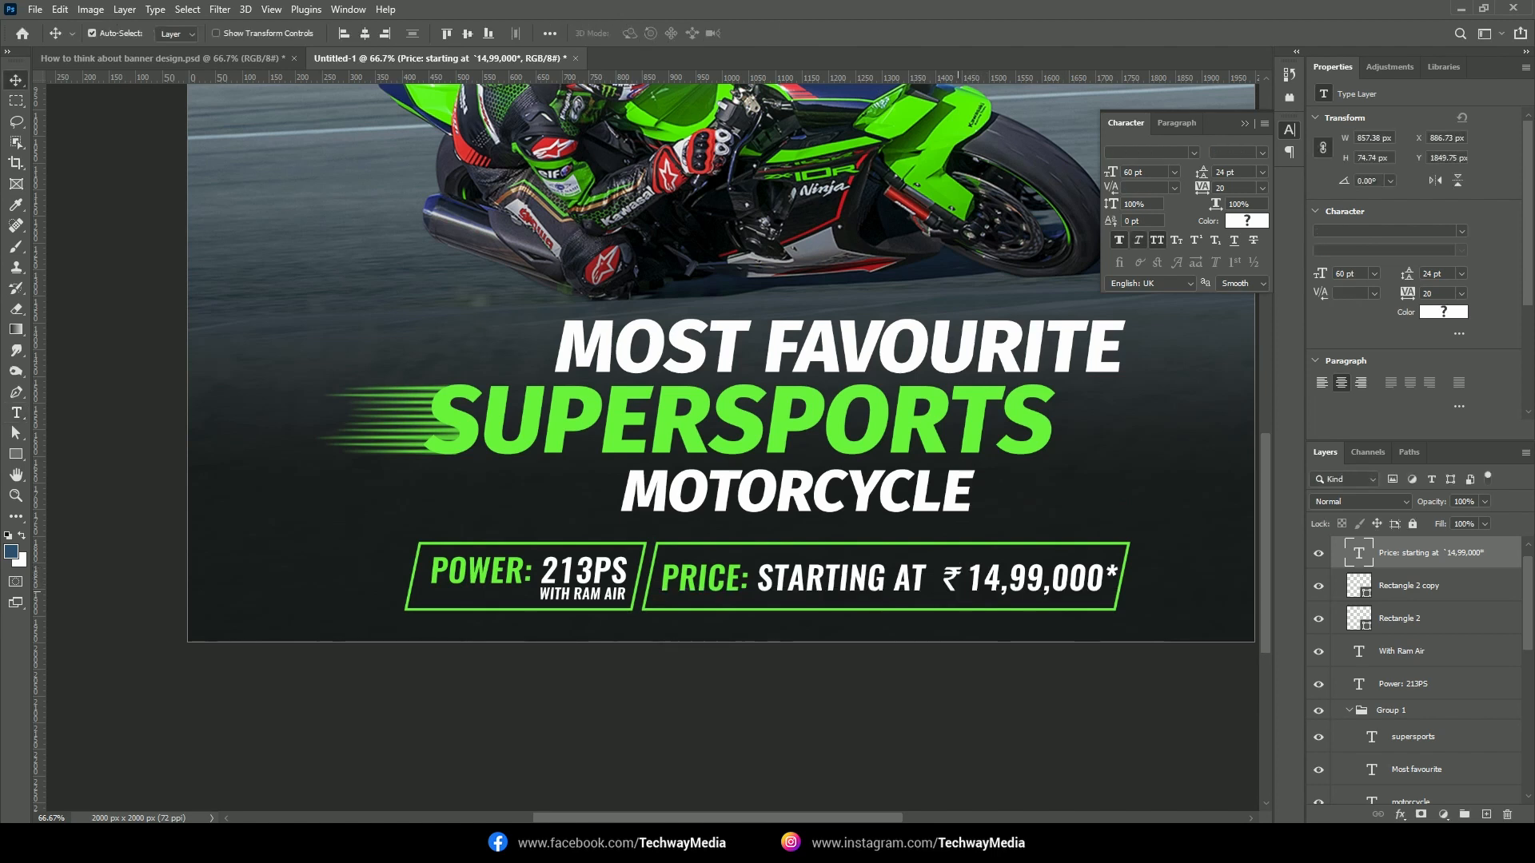
# Widen the price box slightly by shifting its two right-hand corner points to the right
pyautogui.click(1116, 606)
pyautogui.press('a')
pyautogui.moveTo(1169, 668); pyautogui.dragTo(1097, 482)
pyautogui.hotkey('shift', 'Right')
pyautogui.hotkey('shift', 'Right')
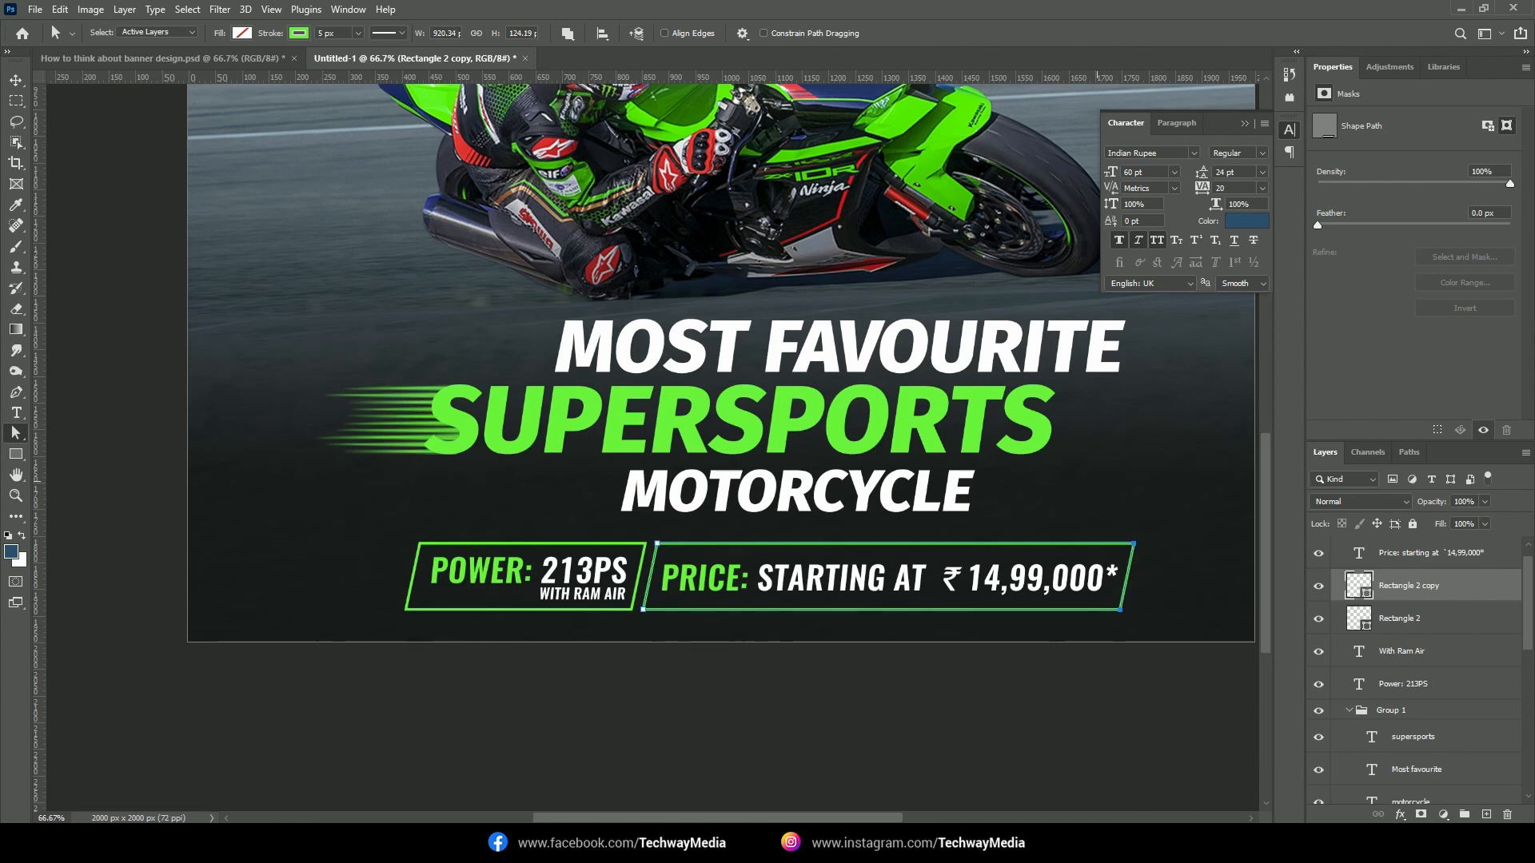
pyautogui.press('Right')
pyautogui.press('Right')
pyautogui.press('Right')
pyautogui.press('Right')
# Nudge the POWER: 213PS text up inside its box to about Y 1833 px
pyautogui.press('v')
pyautogui.click(733, 579)
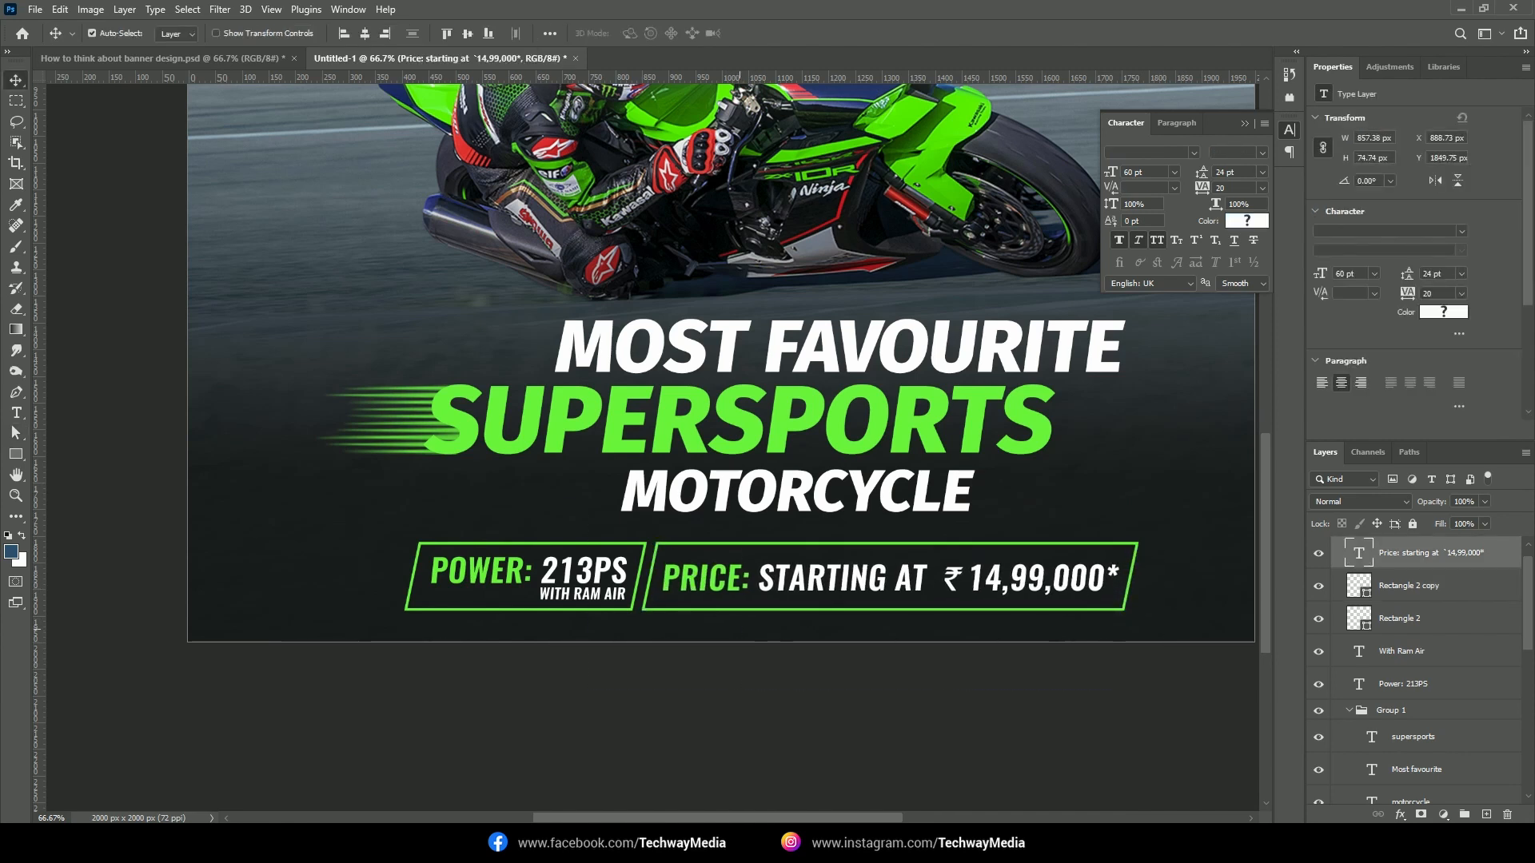
pyautogui.click(591, 571)
pyautogui.press('Up')
pyautogui.press('Up')
pyautogui.press('Up')
pyautogui.press('Up')
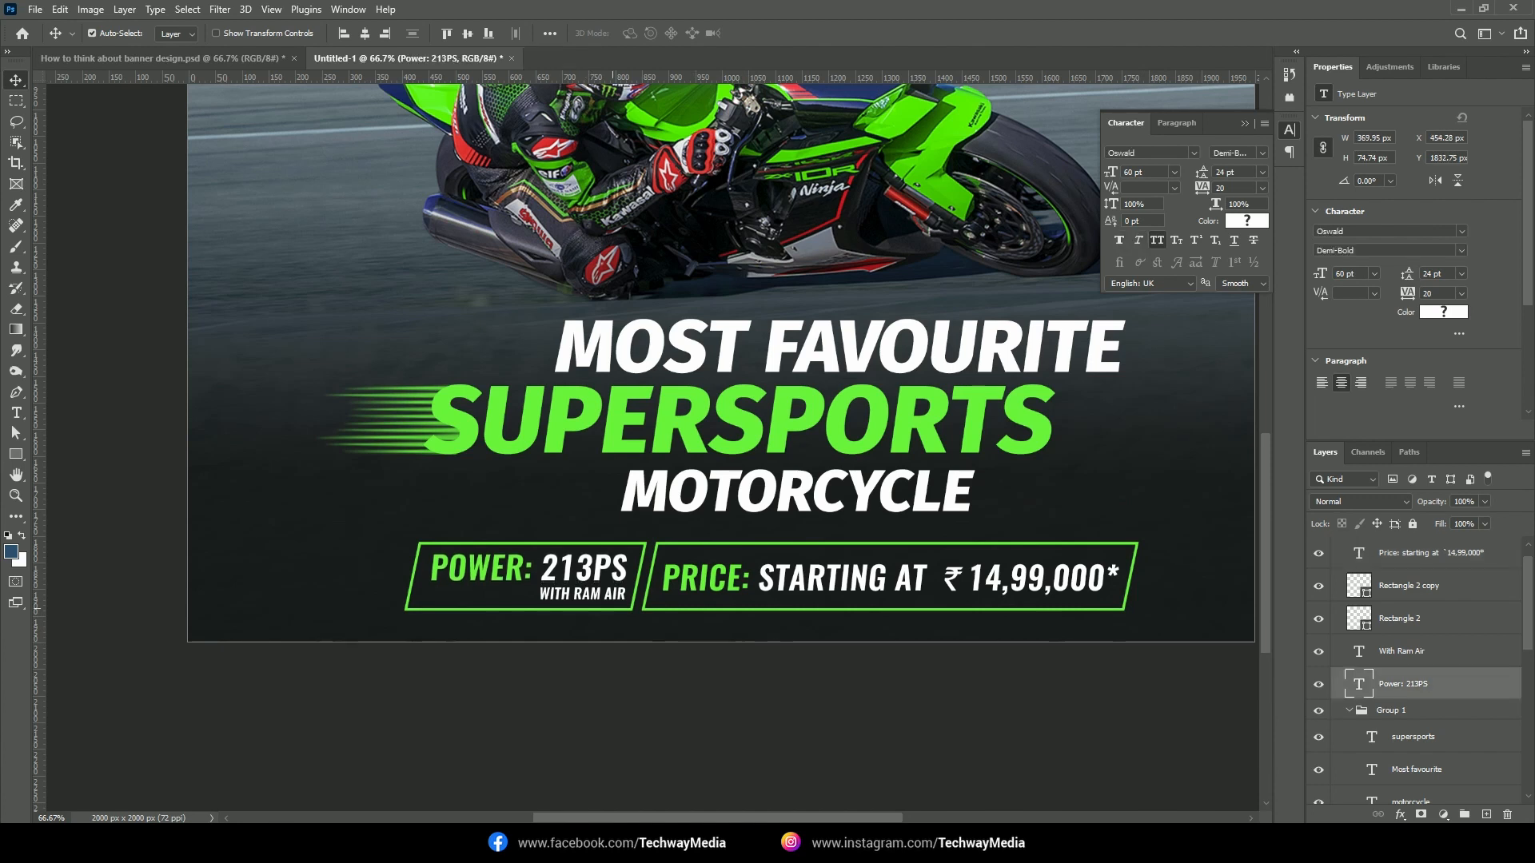
# Scale both detail boxes and their text lines together down to about 85% around their shared centre, leaving the background layers out
pyautogui.hotkey('ctrl', '-')
pyautogui.click(527, 614)
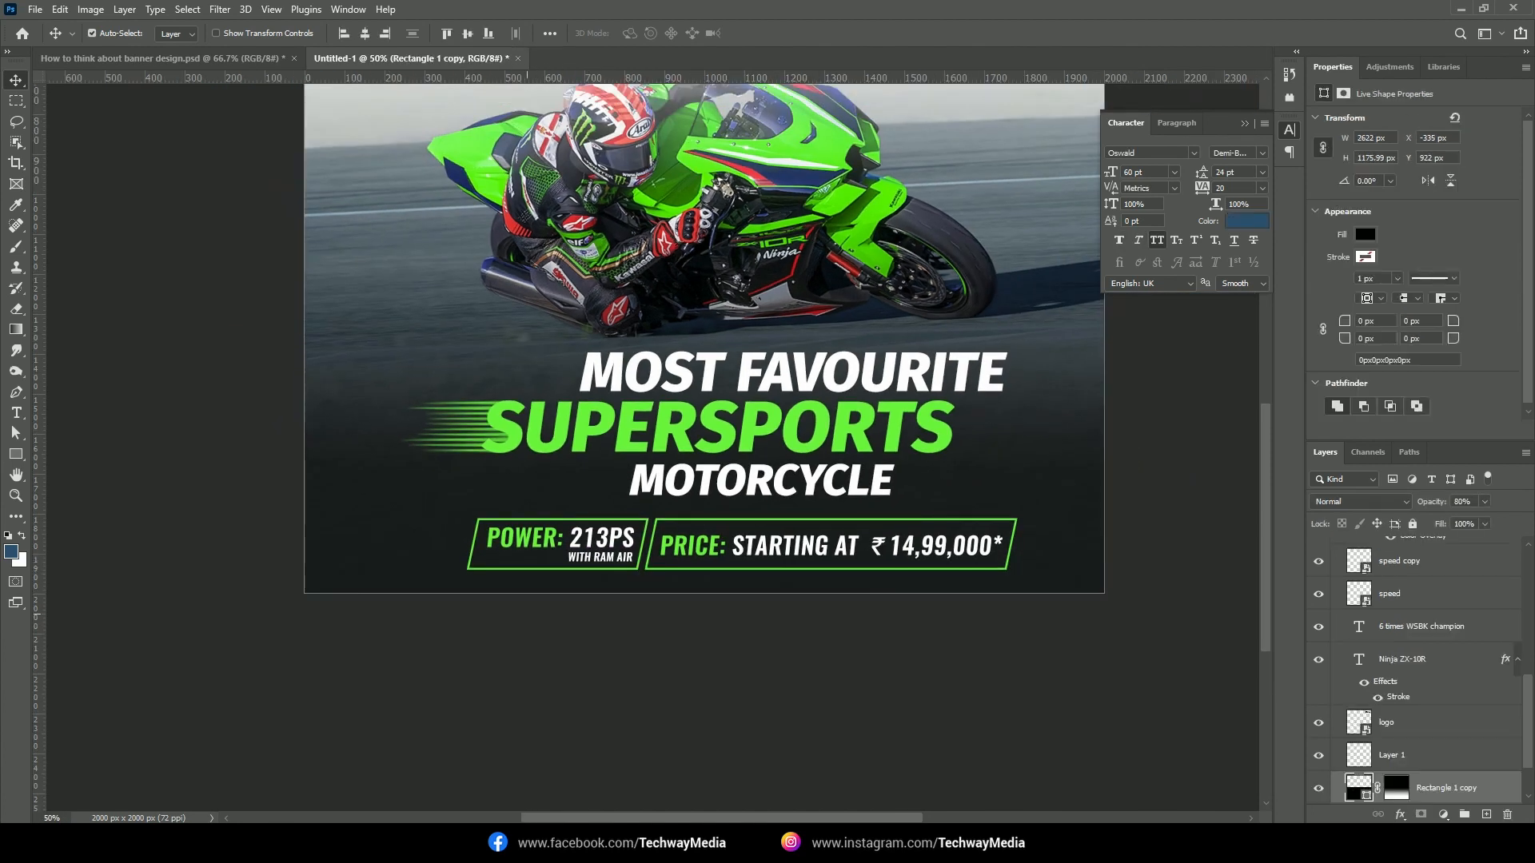
pyautogui.moveTo(441, 642); pyautogui.dragTo(1052, 527)
pyautogui.scroll(-2, 1451, 722)
pyautogui.keyDown('ctrl'); pyautogui.click(1451, 723); pyautogui.keyUp('ctrl')
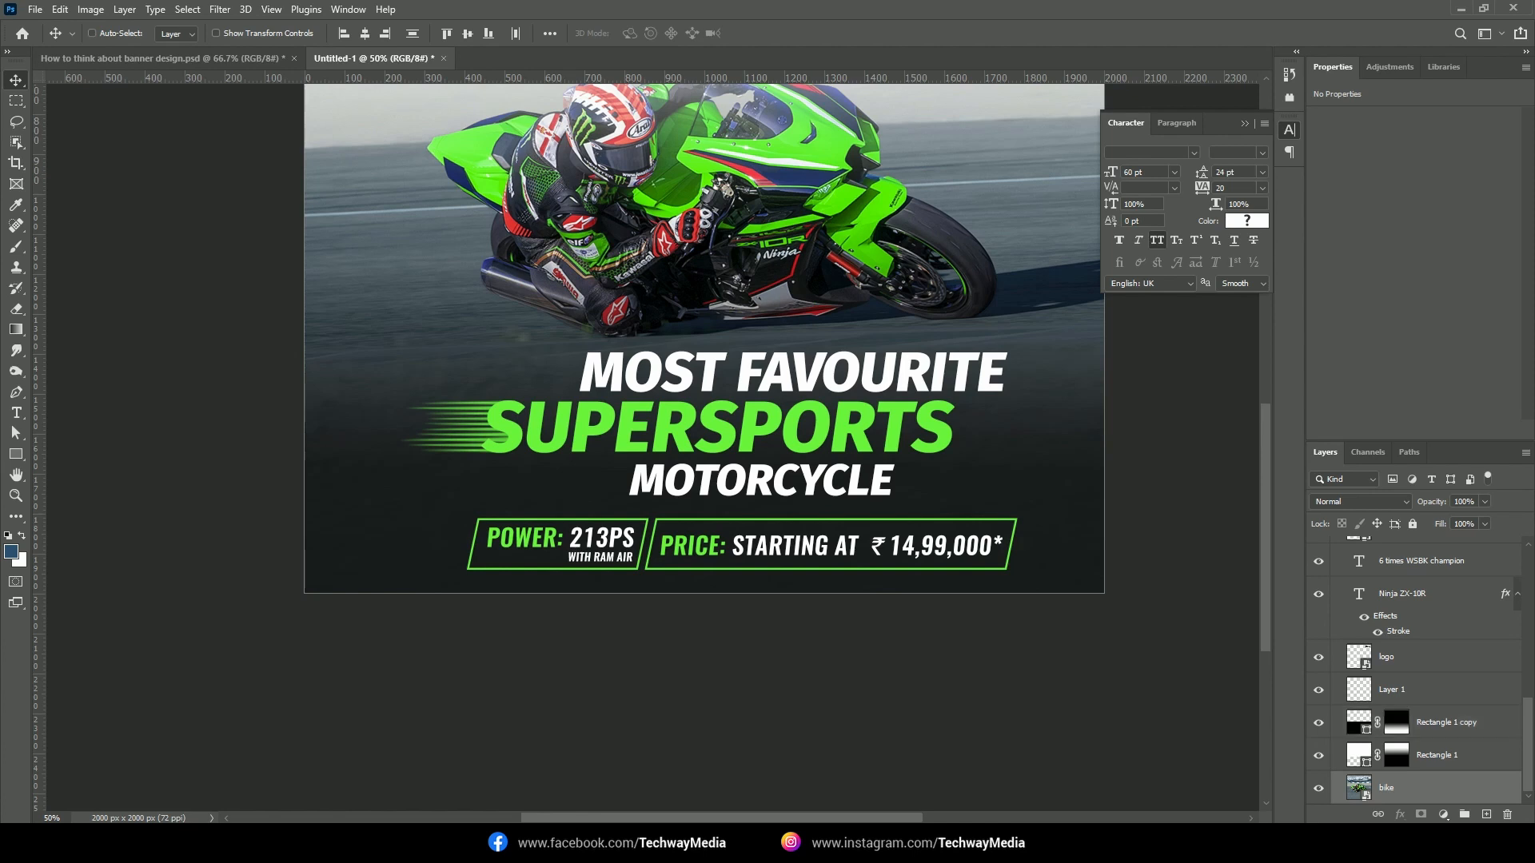
pyautogui.keyDown('ctrl'); pyautogui.click(1451, 755); pyautogui.keyUp('ctrl')
pyautogui.keyDown('ctrl'); pyautogui.click(1451, 788); pyautogui.keyUp('ctrl')
pyautogui.hotkey('ctrl', 't')
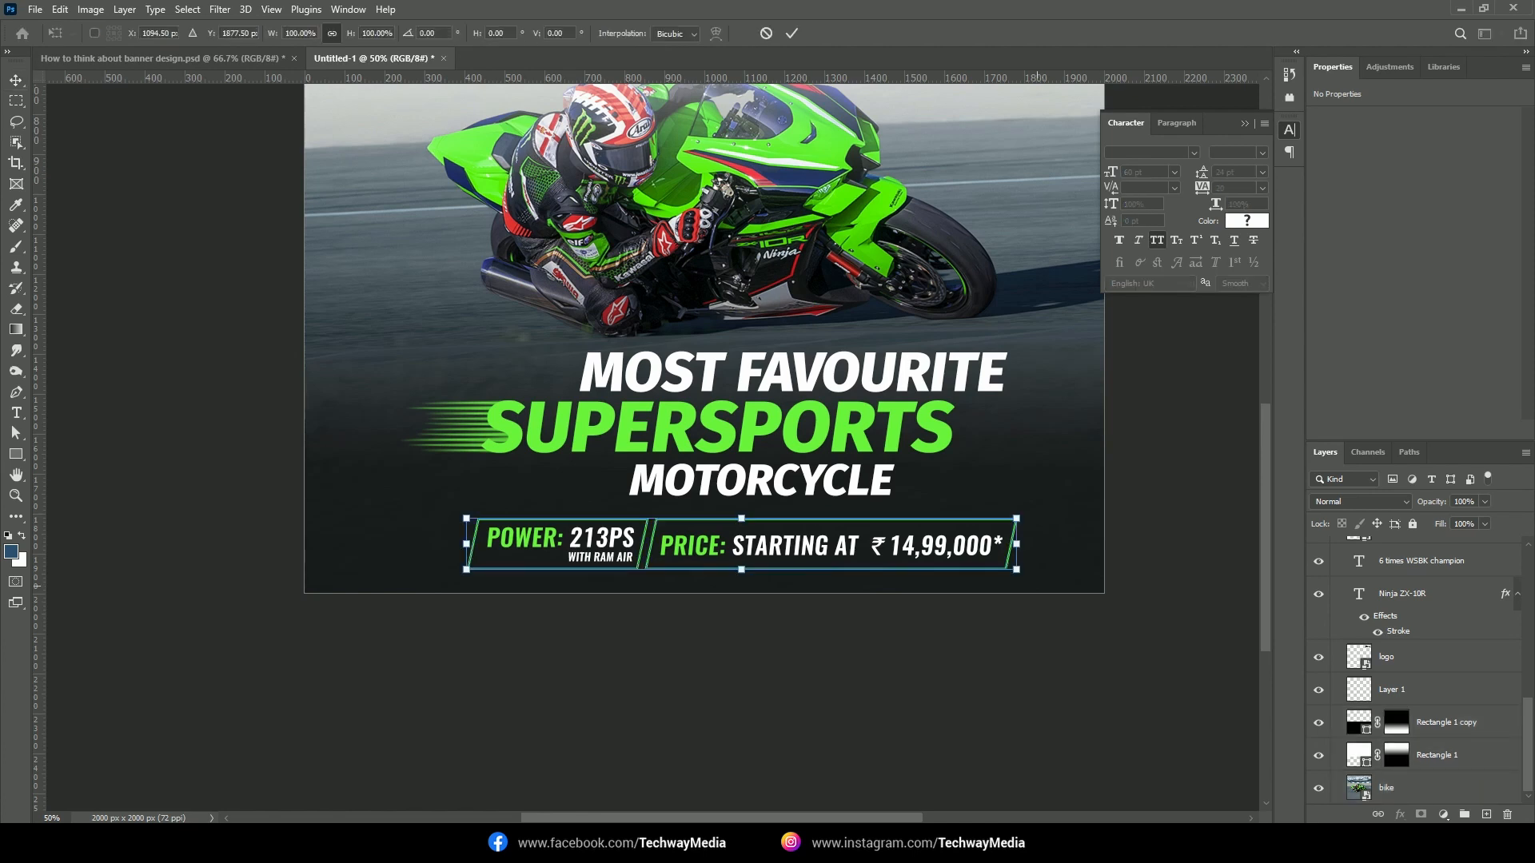
pyautogui.moveTo(1016, 544); pyautogui.dragTo(975, 543)
pyautogui.press('Return')
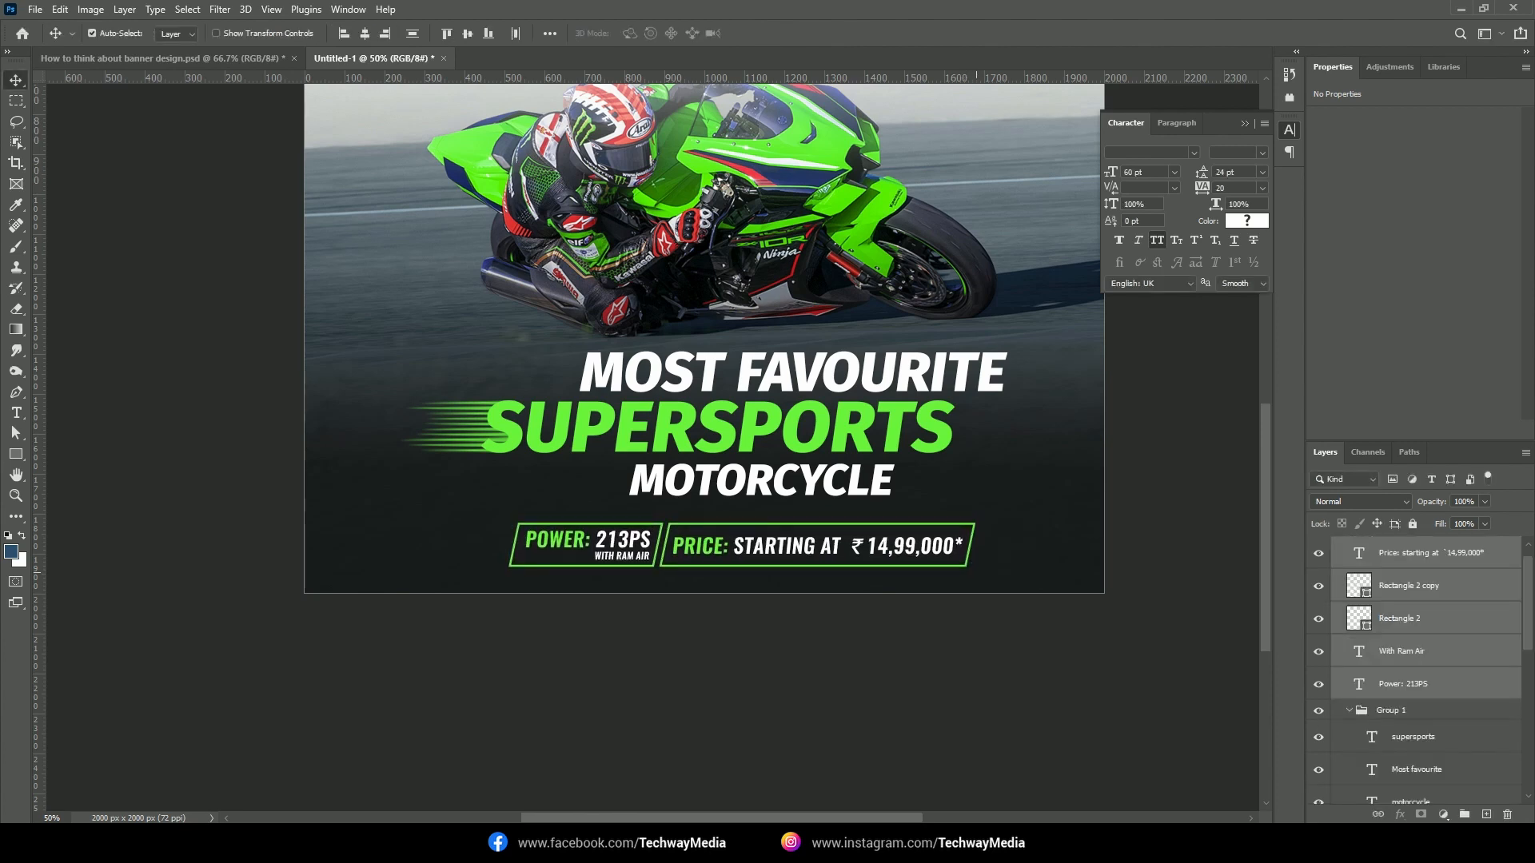
# Shift the price box and its text together about 13 px right to widen the gap to the power box
pyautogui.click(947, 549)
pyautogui.keyDown('shift'); pyautogui.click(962, 566); pyautogui.keyUp('shift')
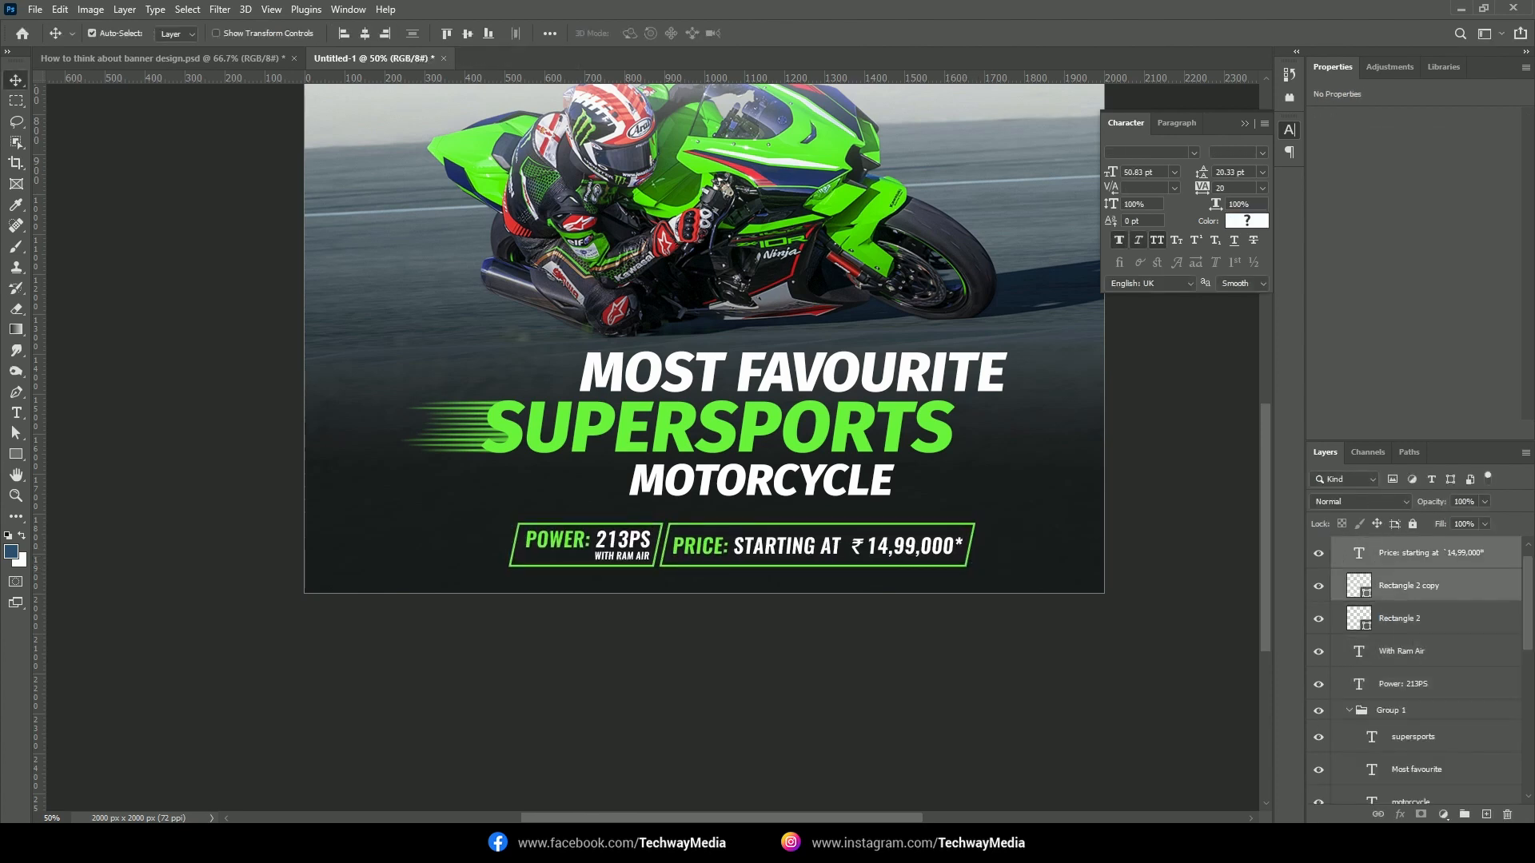
pyautogui.hotkey('shift', 'Right')
pyautogui.press('Right')
pyautogui.press('Right')
pyautogui.press('Right')
pyautogui.press('Right')
pyautogui.press('Right')
pyautogui.press('Right')
pyautogui.press('Left')
pyautogui.press('Left')
pyautogui.press('Left')
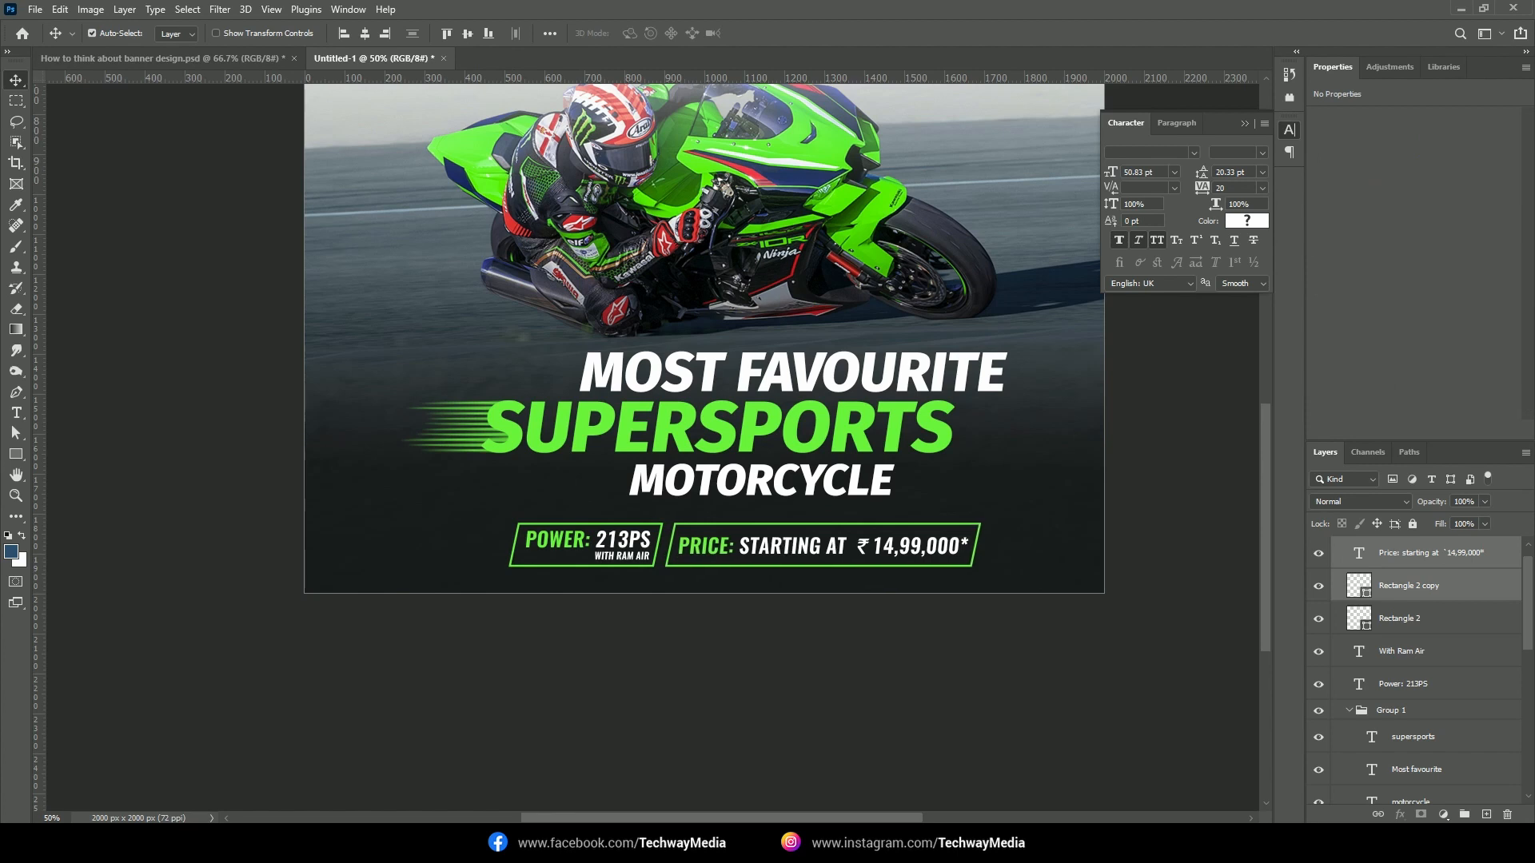
pyautogui.click(762, 657)
# Nudge the bike background image down to Y 36 px
pyautogui.moveTo(762, 657); pyautogui.dragTo(643, 751)
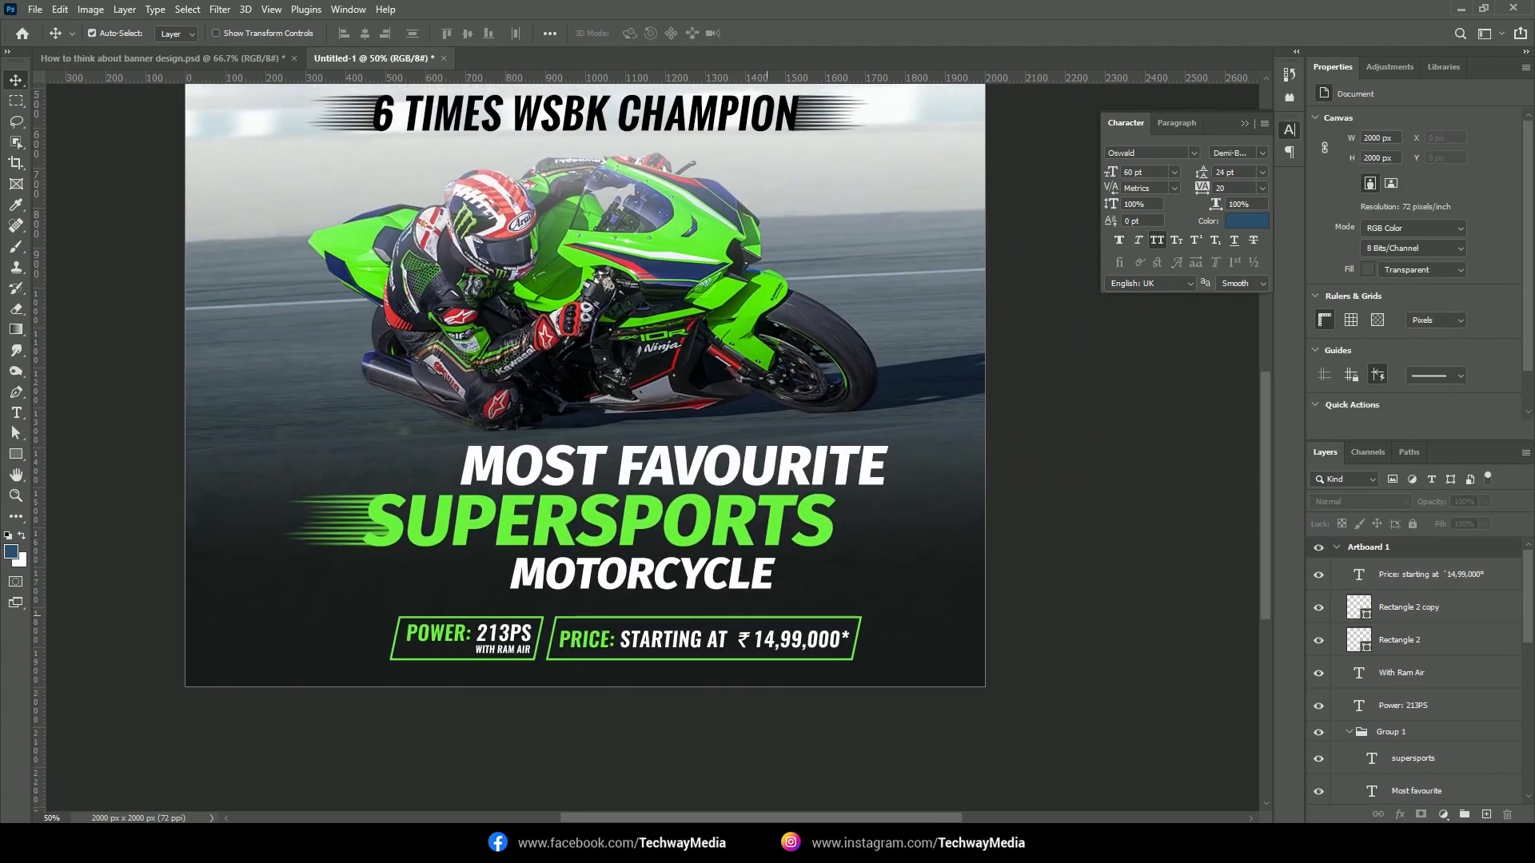
pyautogui.hotkey('ctrl', '-')
pyautogui.moveTo(688, 555); pyautogui.dragTo(707, 586)
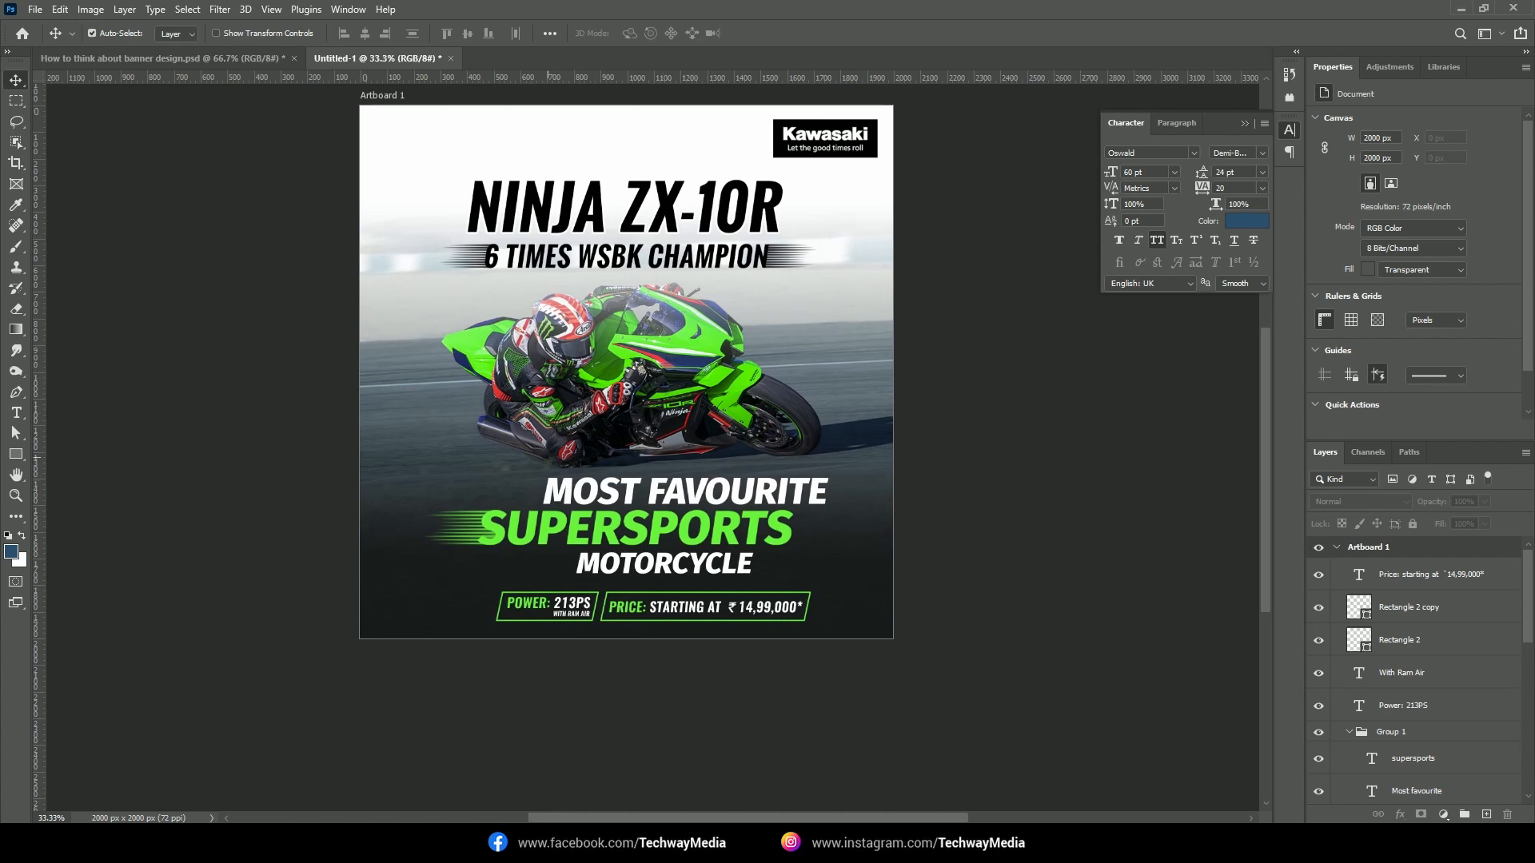
pyautogui.click(646, 225)
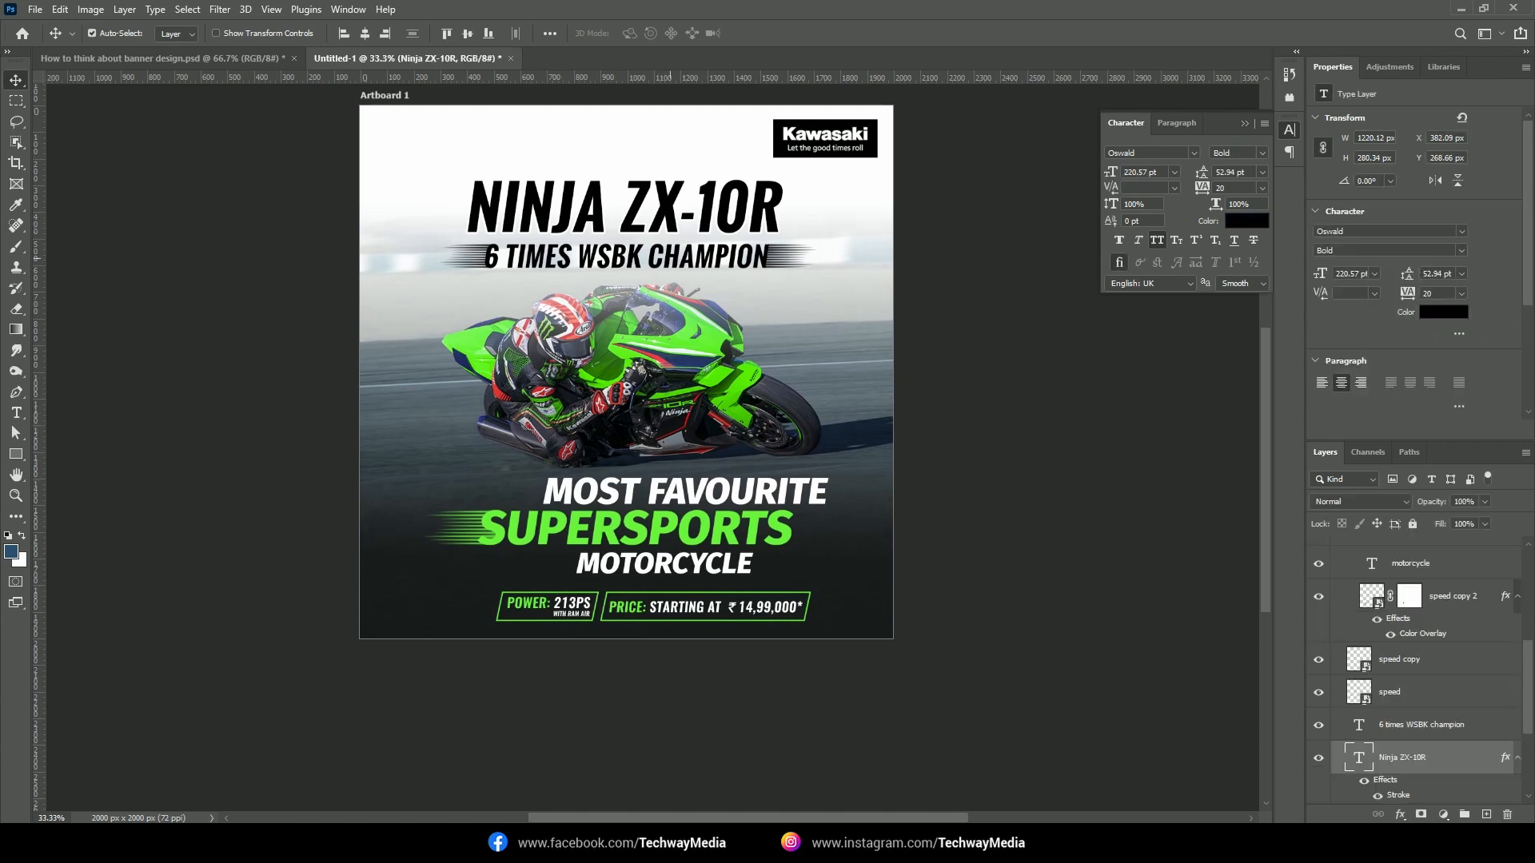
pyautogui.click(708, 363)
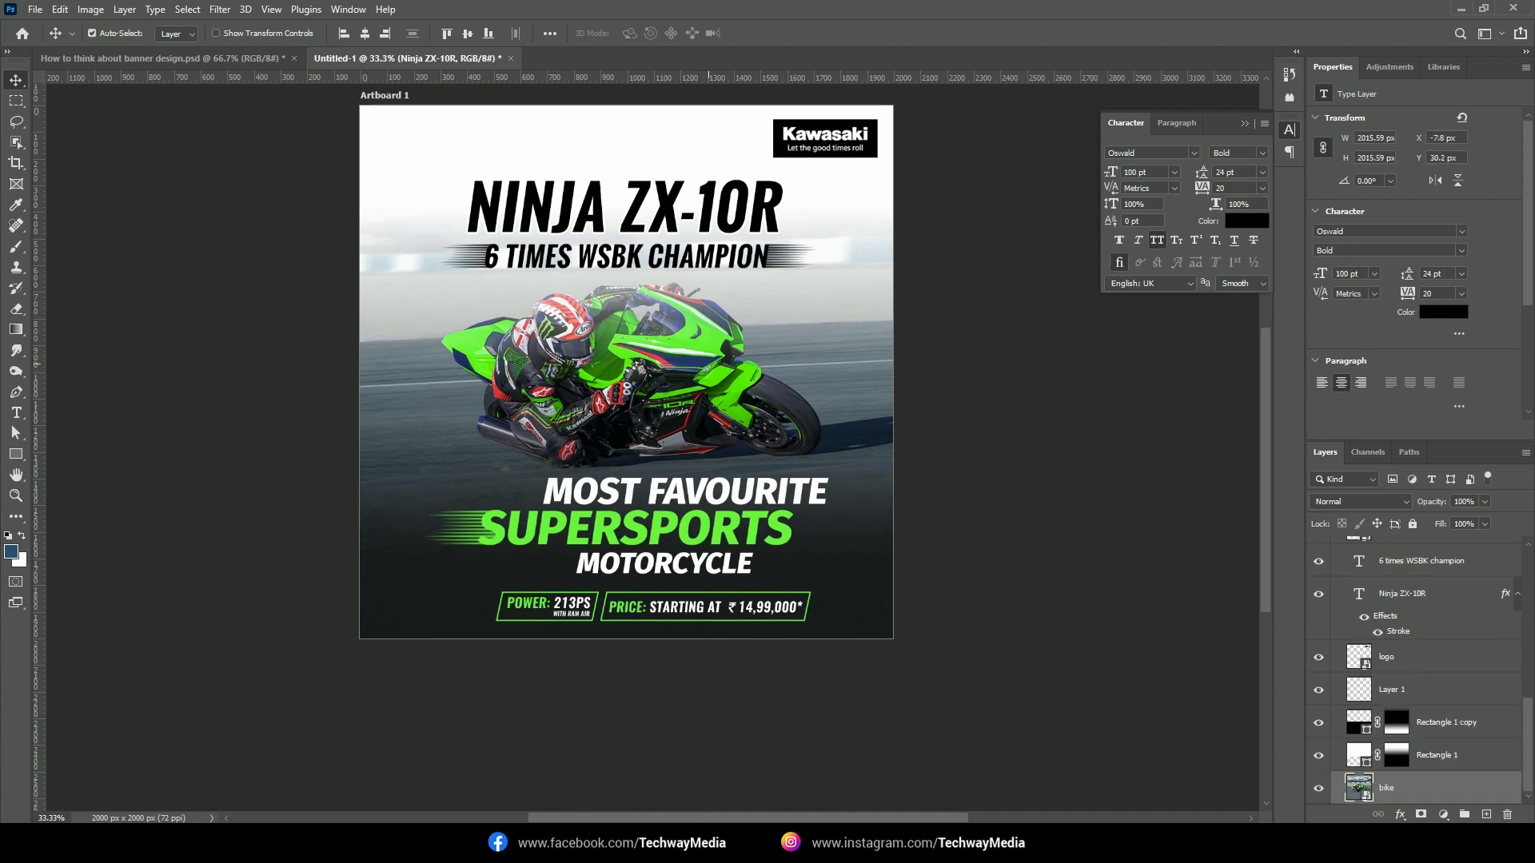
pyautogui.press('Down')
pyautogui.press('Down')
pyautogui.press('Down')
pyautogui.press('Down')
pyautogui.press('Down')
pyautogui.press('Down')
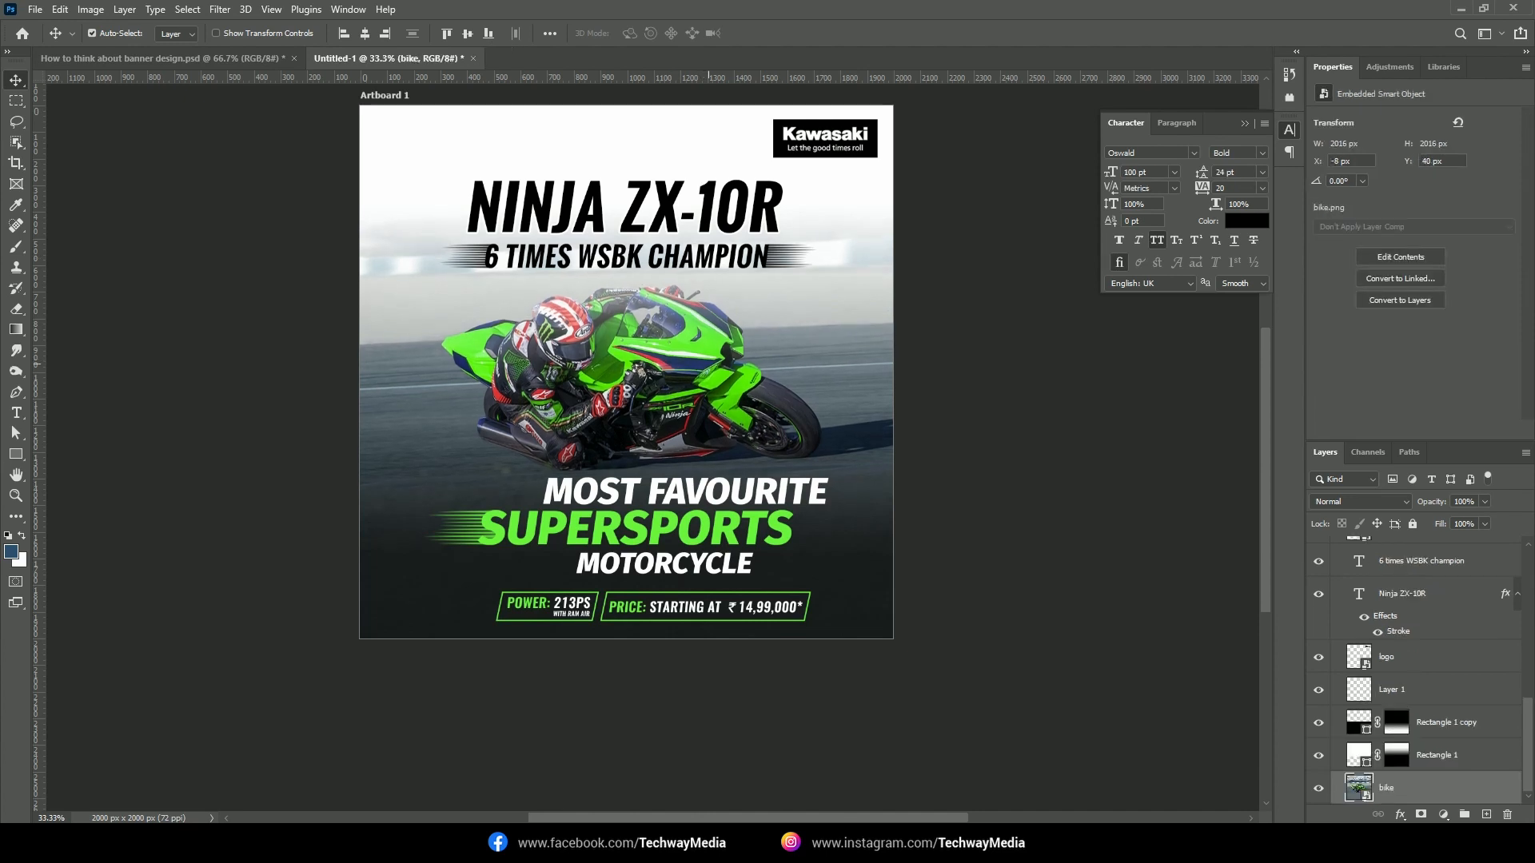
pyautogui.press('Up')
pyautogui.press('Up')
pyautogui.press('Up')
pyautogui.press('Up')
pyautogui.press('Up')
pyautogui.press('Up')
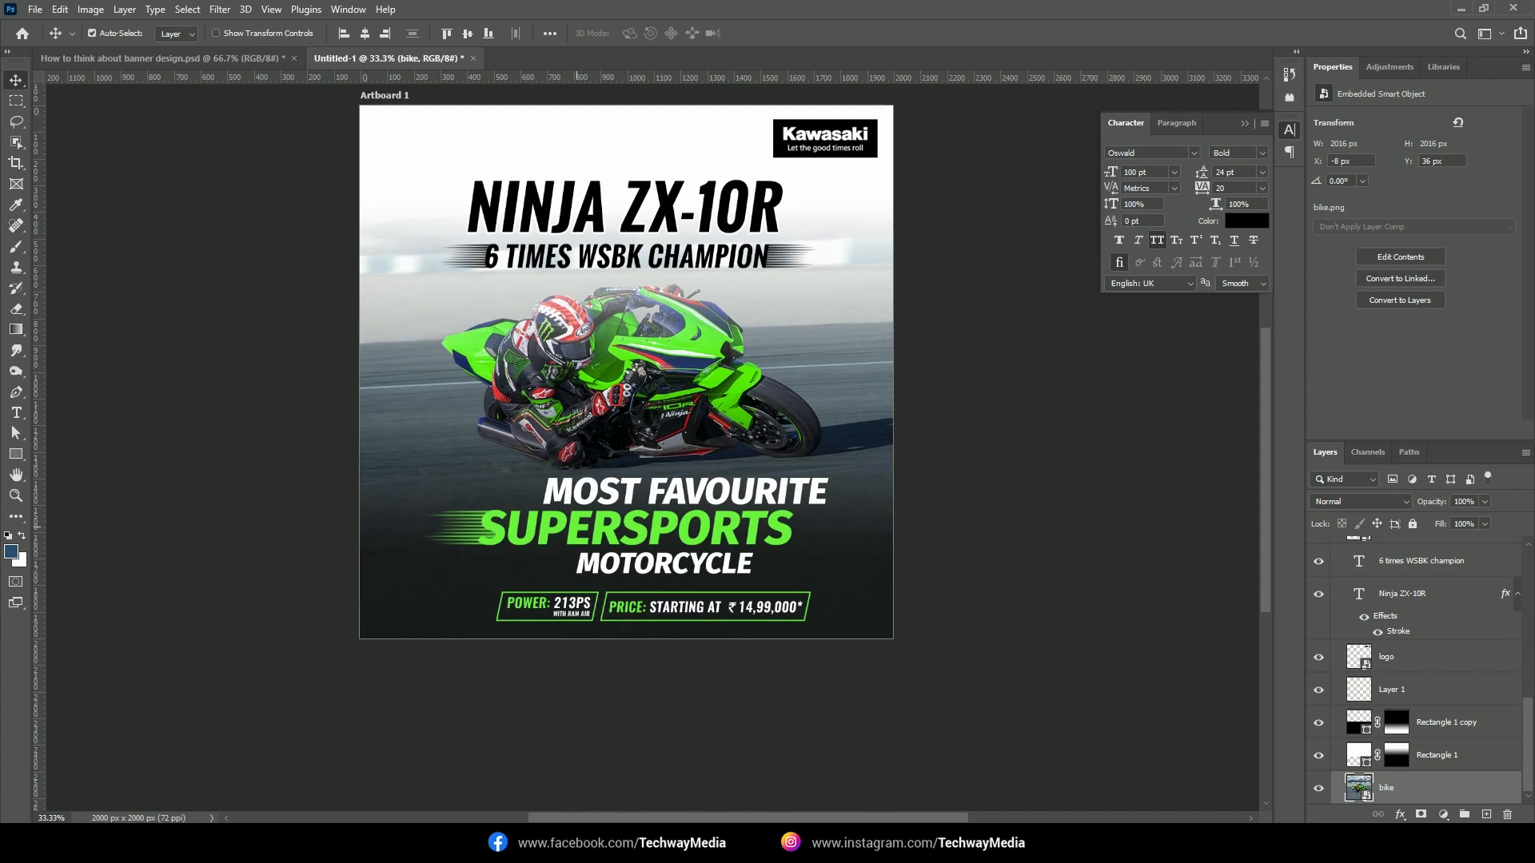
pyautogui.click(669, 501)
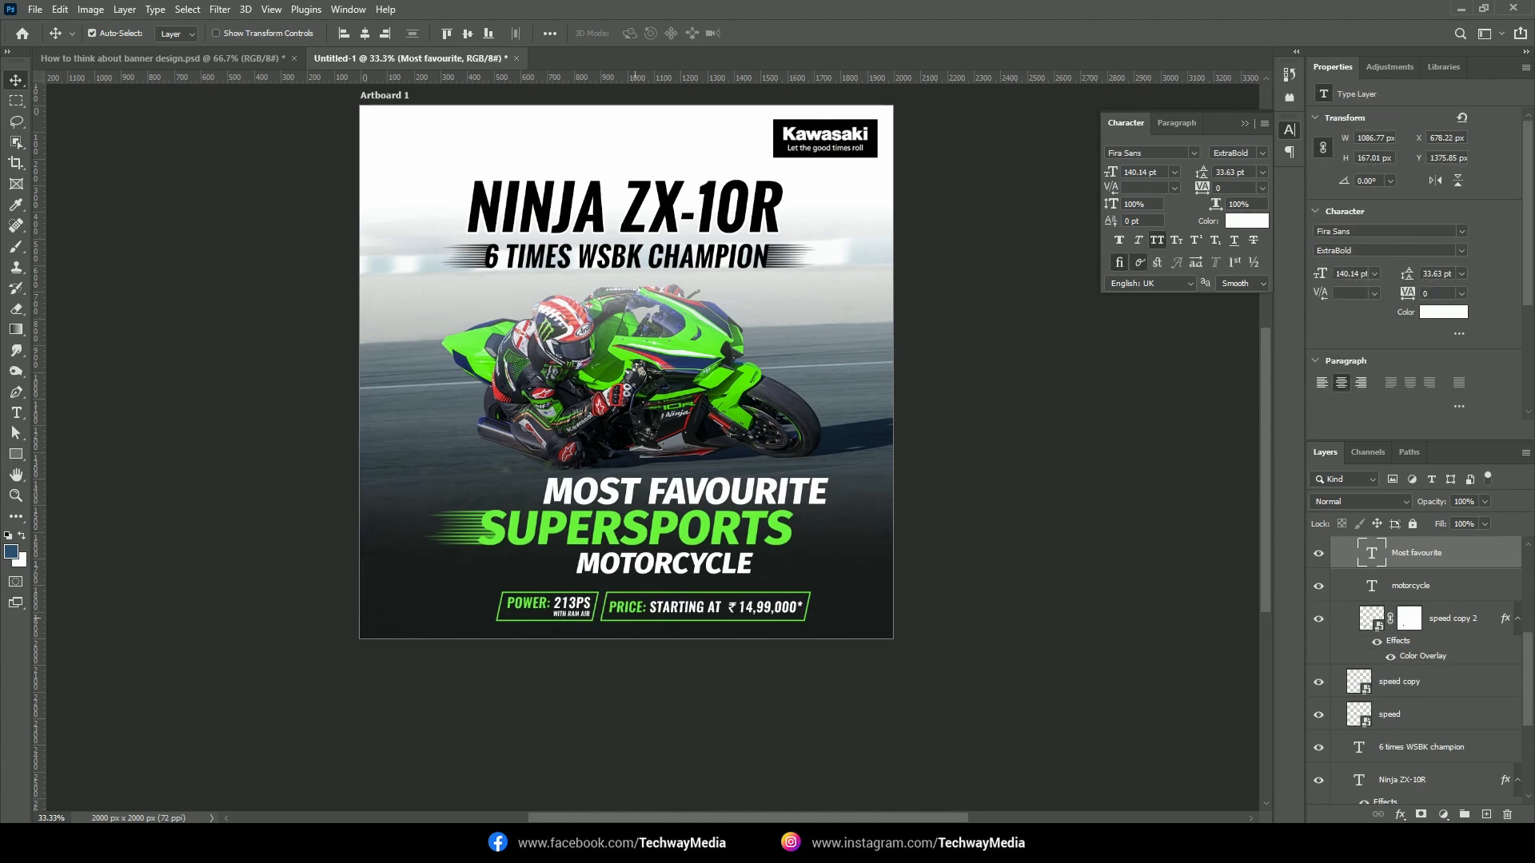
pyautogui.moveTo(797, 406); pyautogui.dragTo(805, 443)
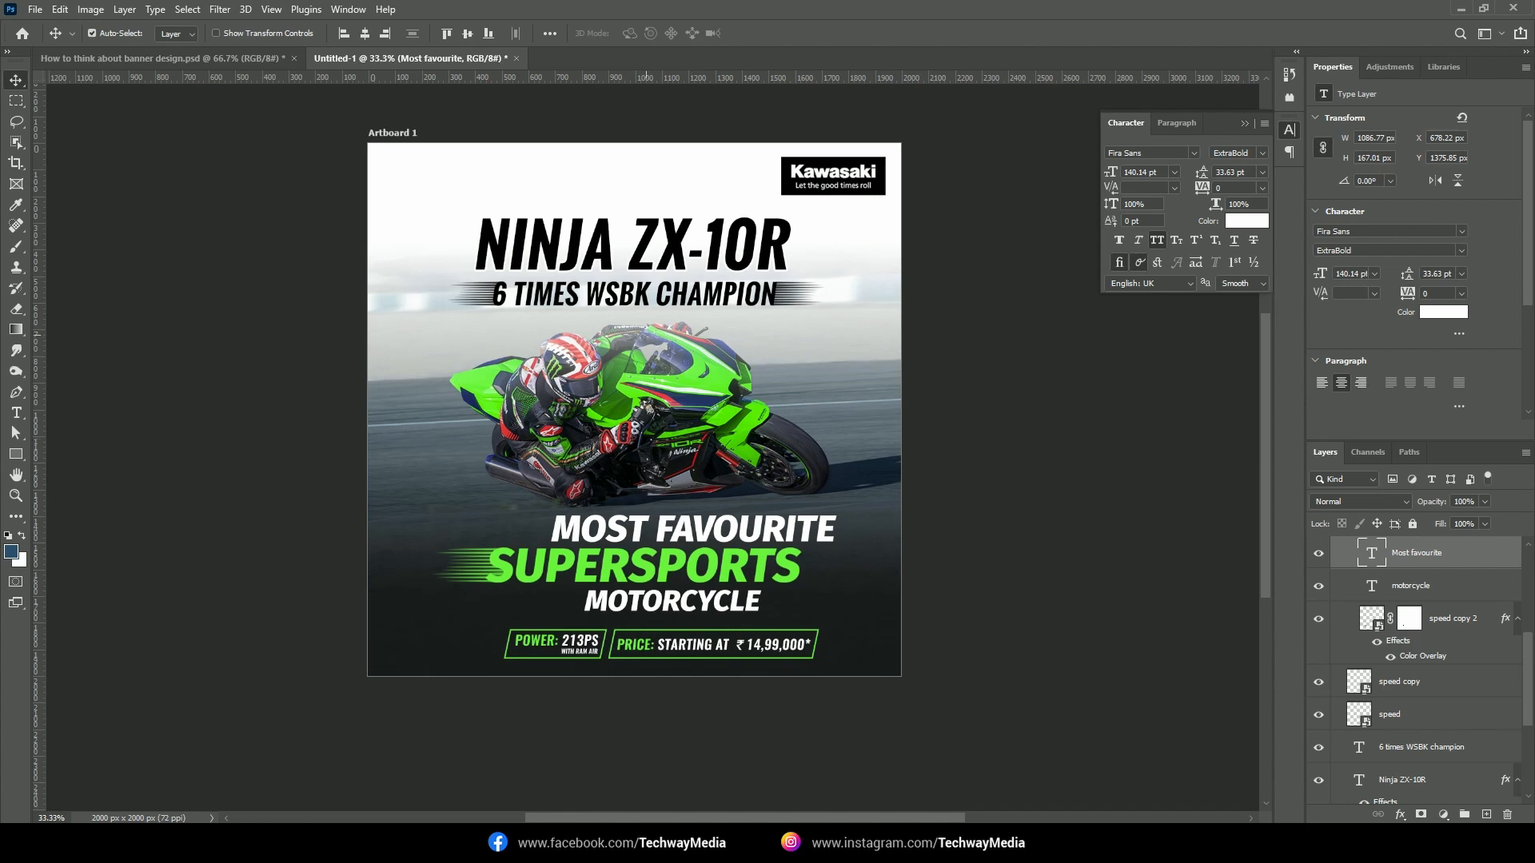
pyautogui.click(692, 473)
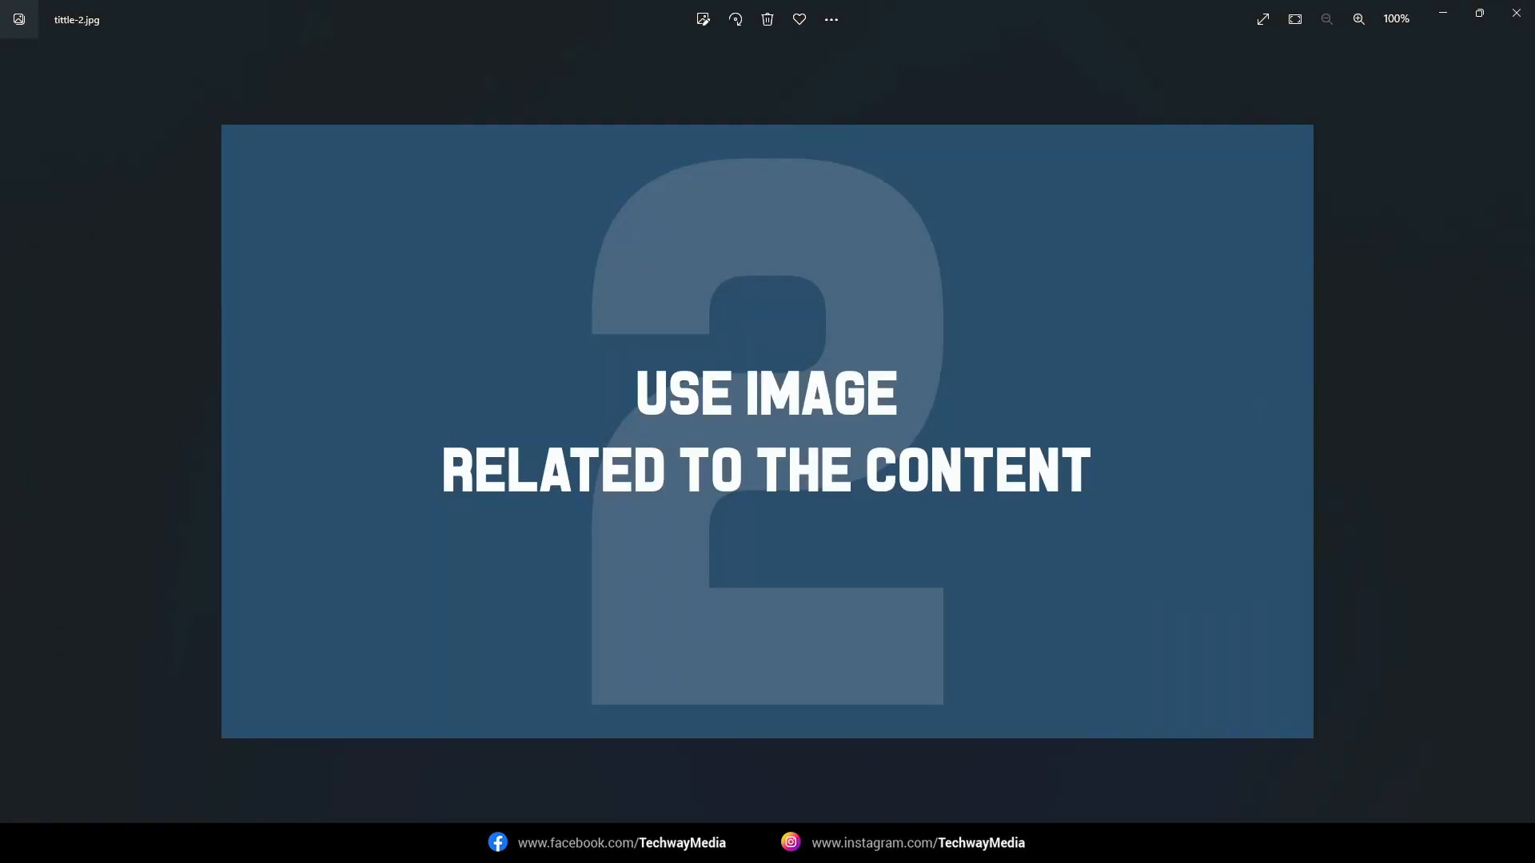
pyautogui.press('Left')
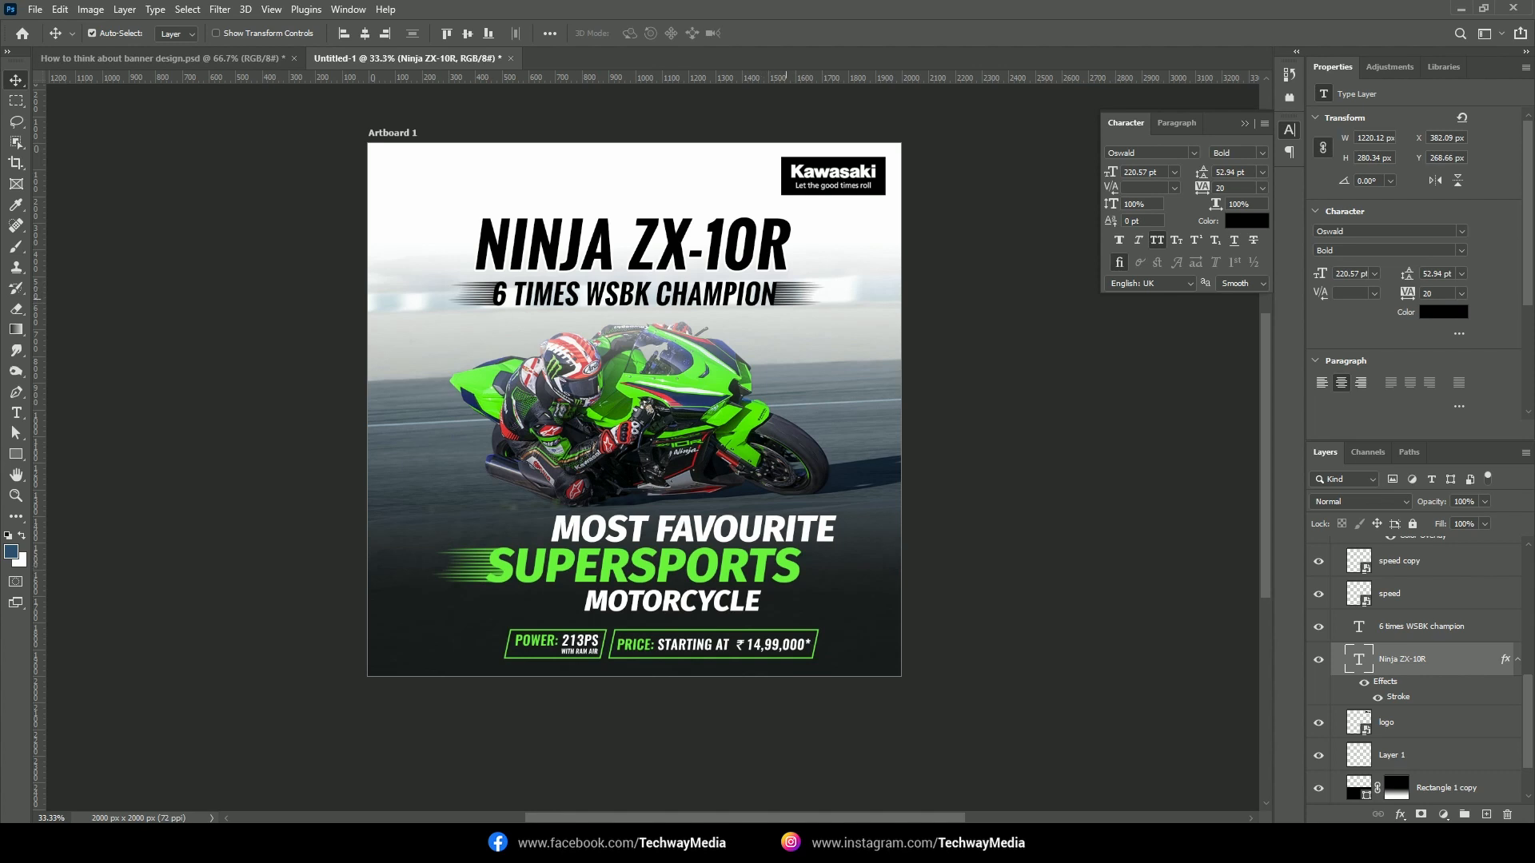
pyautogui.click(710, 534)
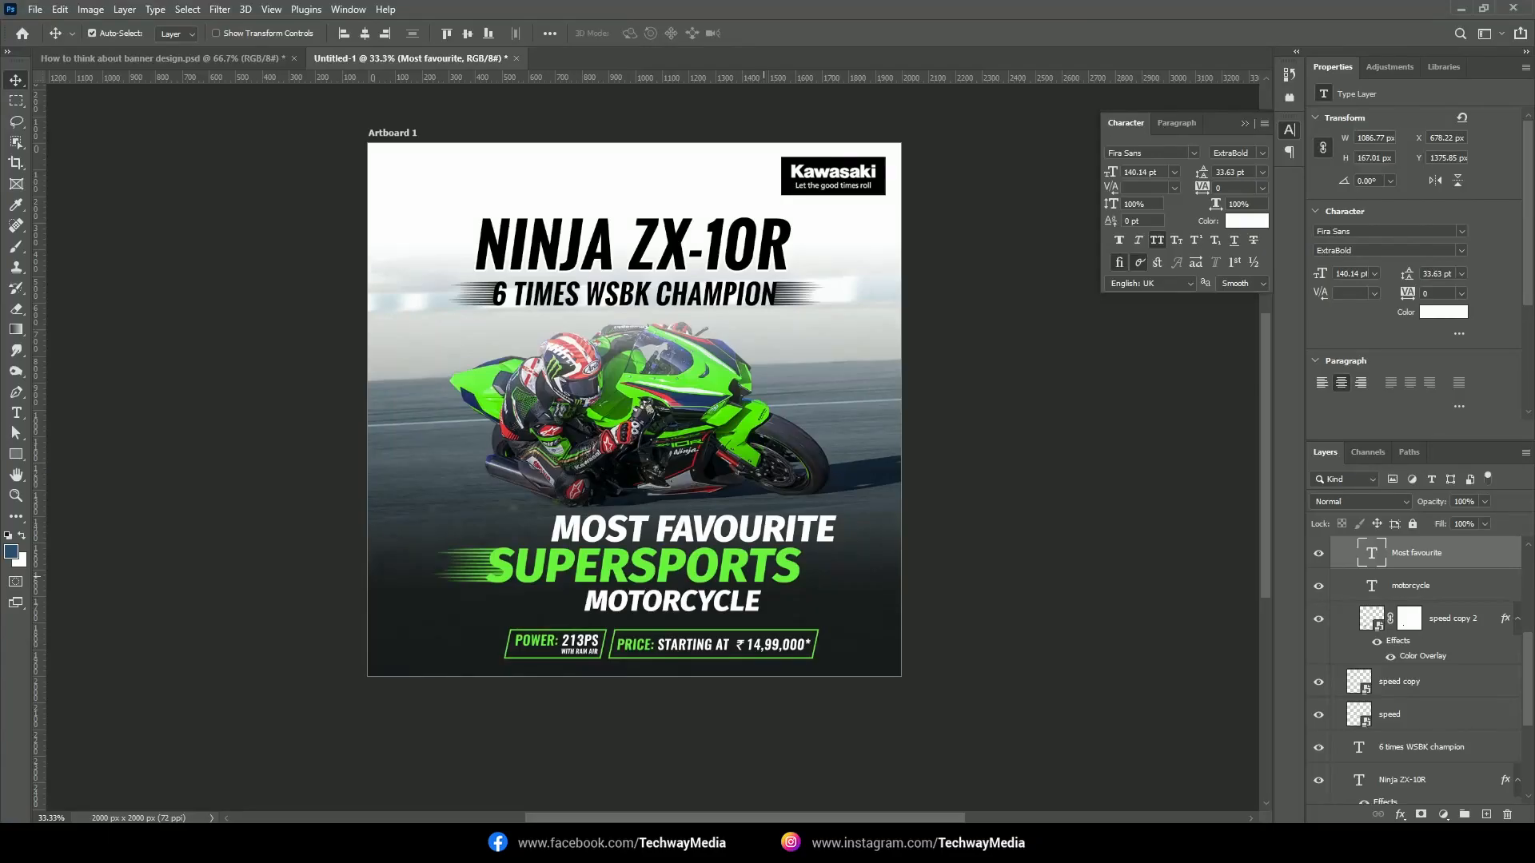
# Try the Kawasaki logo in the banner's upper-left corner and return it to the upper-right corner
pyautogui.click(833, 176)
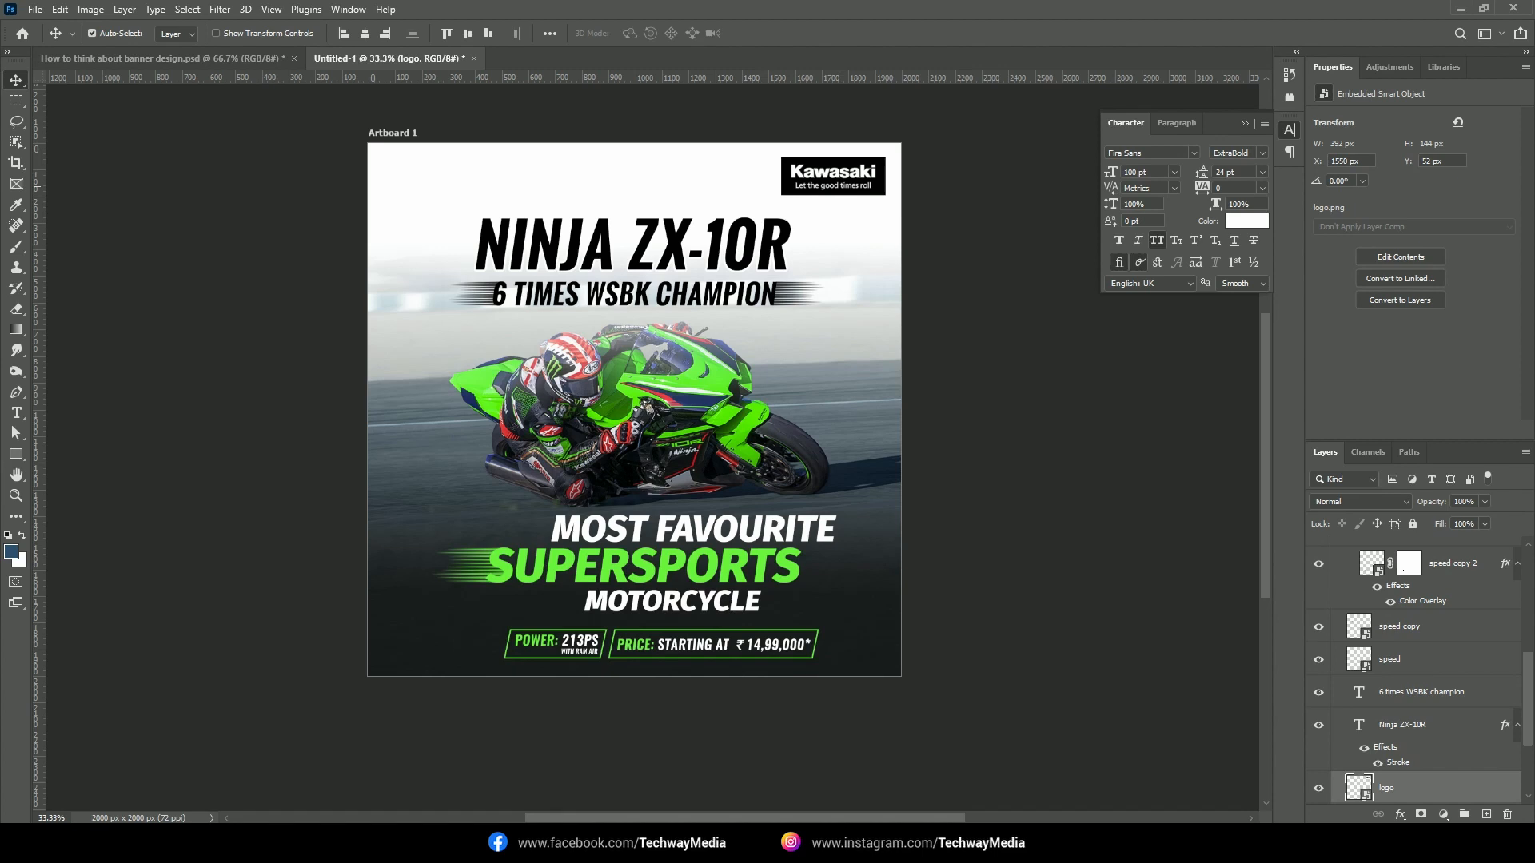
pyautogui.moveTo(839, 187); pyautogui.dragTo(453, 179)
pyautogui.hotkey('ctrl', 'z')
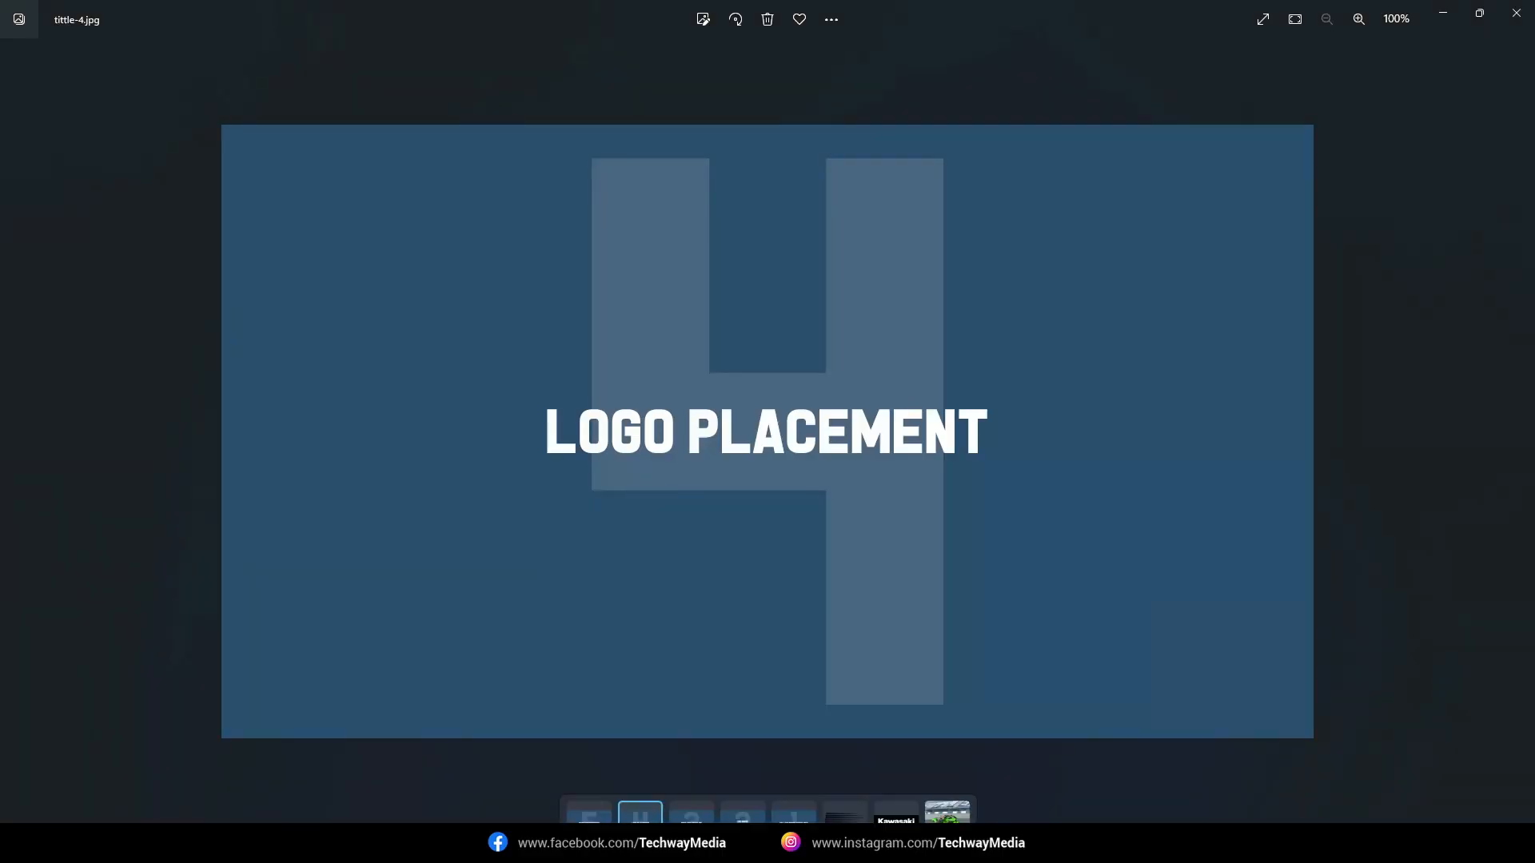
# Examine the MOST FAVOURITE, SUPERSPORTS and MOTORCYCLE text lines and the speed streaks beside 6 TIMES WSBK CHAMPION
pyautogui.press('Left')
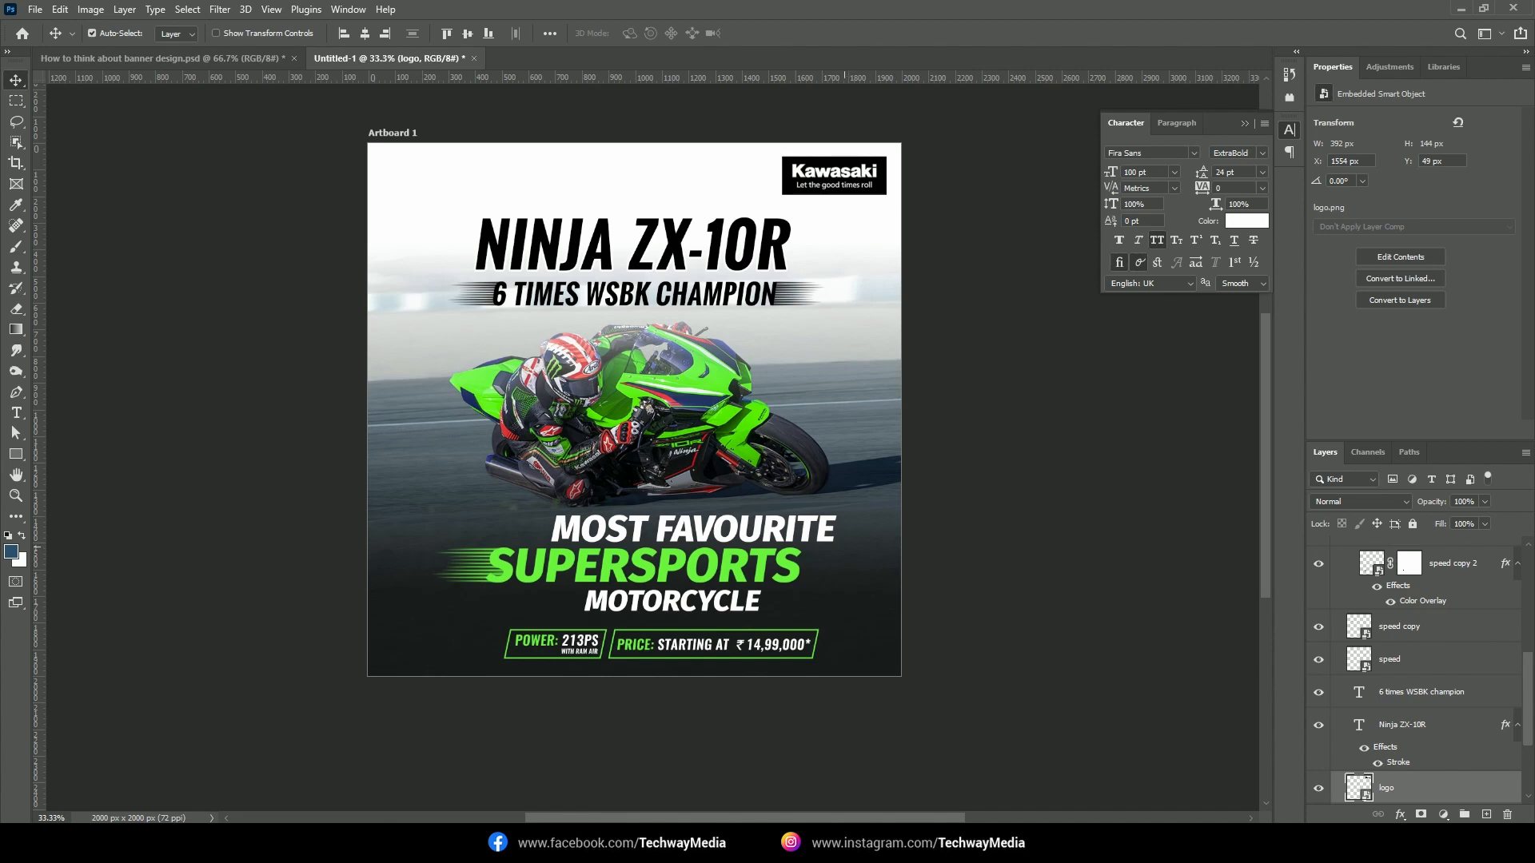
pyautogui.click(1026, 605)
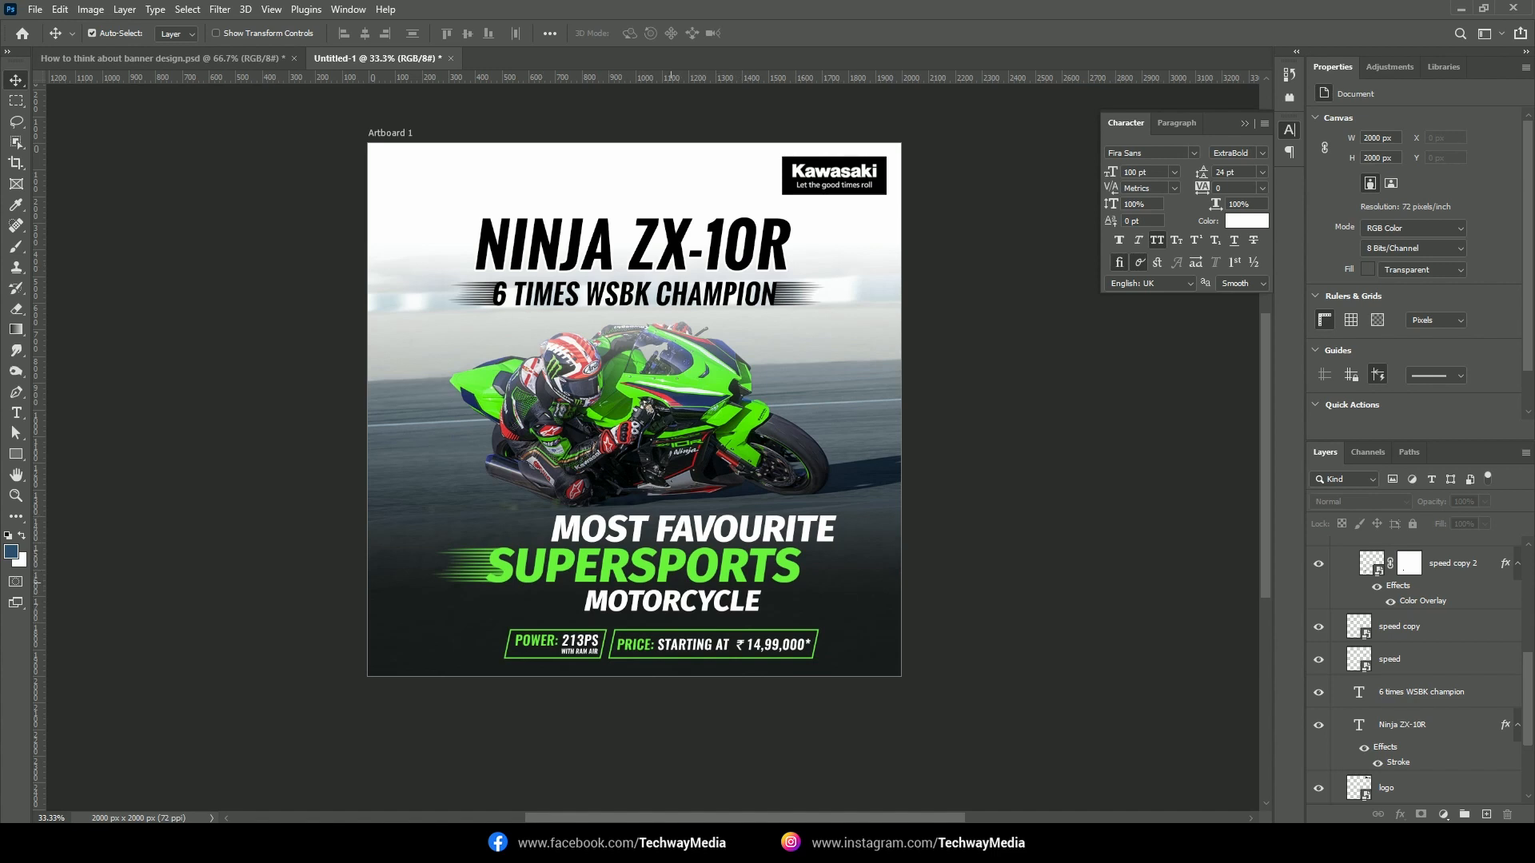
pyautogui.click(699, 537)
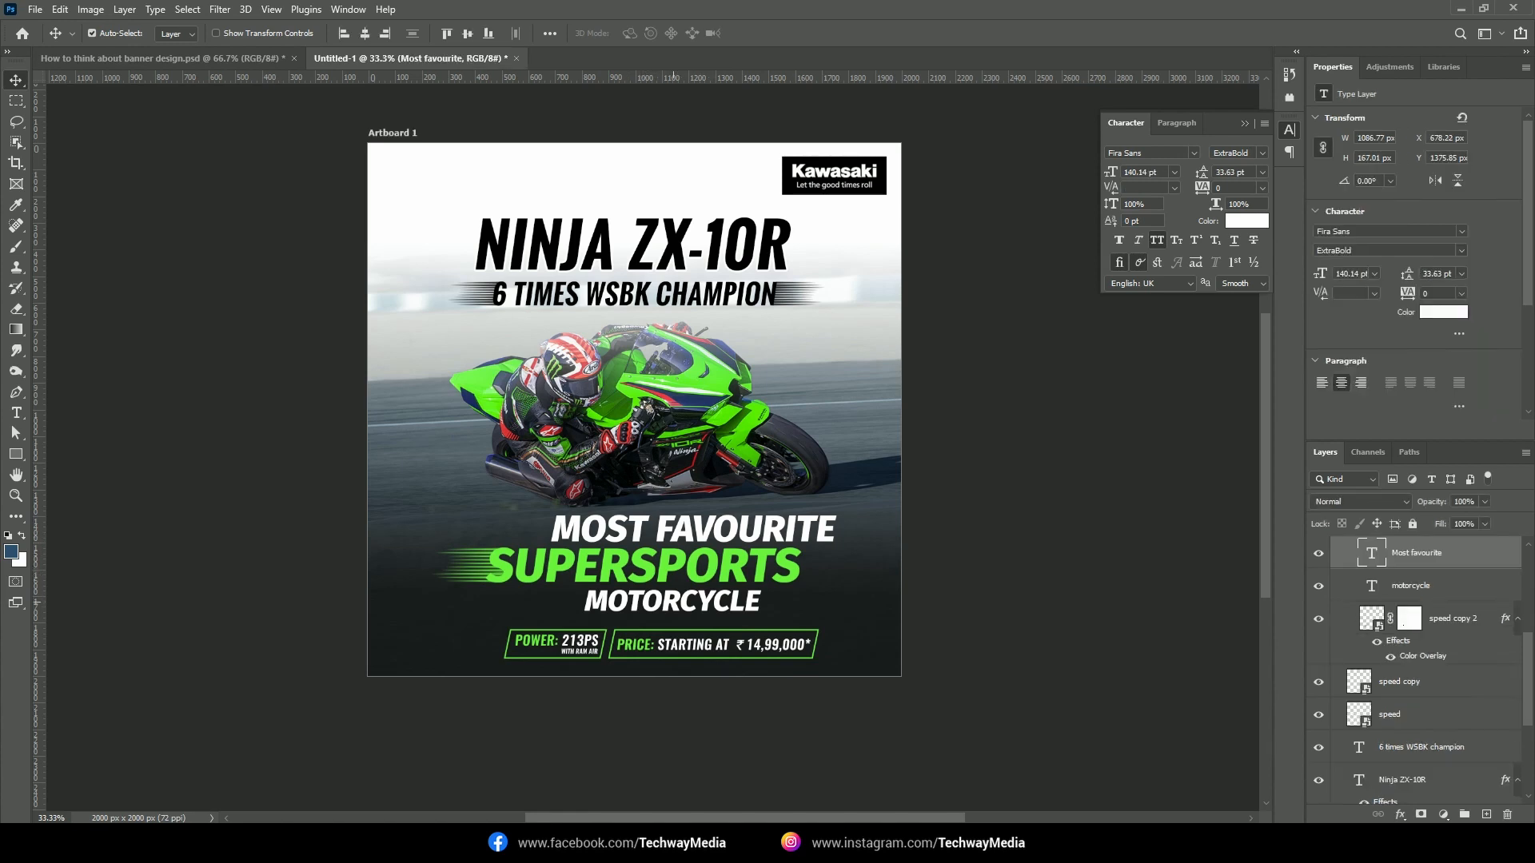
pyautogui.click(669, 573)
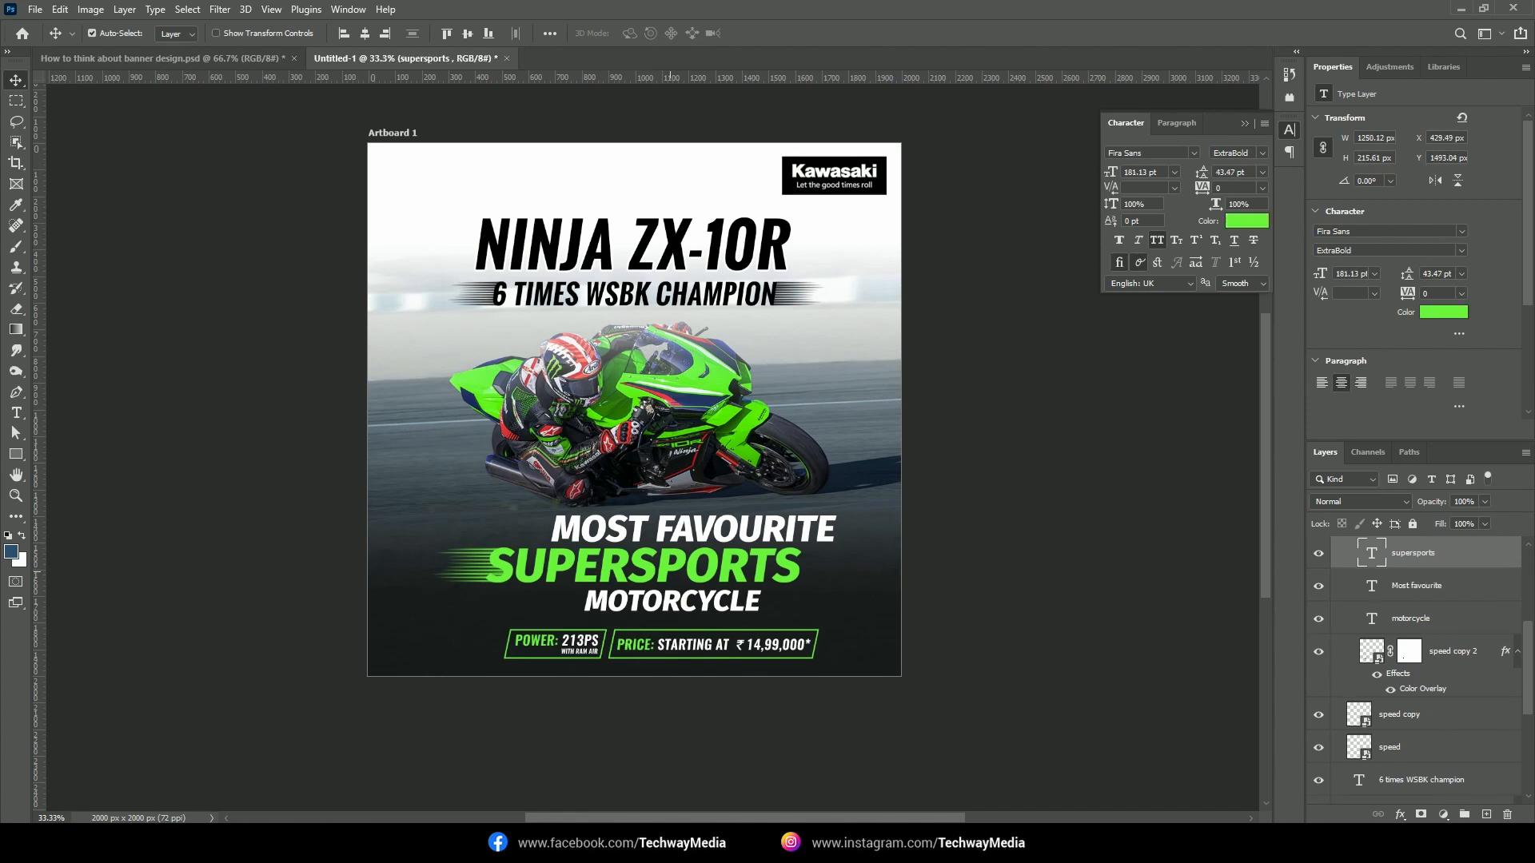
pyautogui.click(689, 534)
pyautogui.click(684, 600)
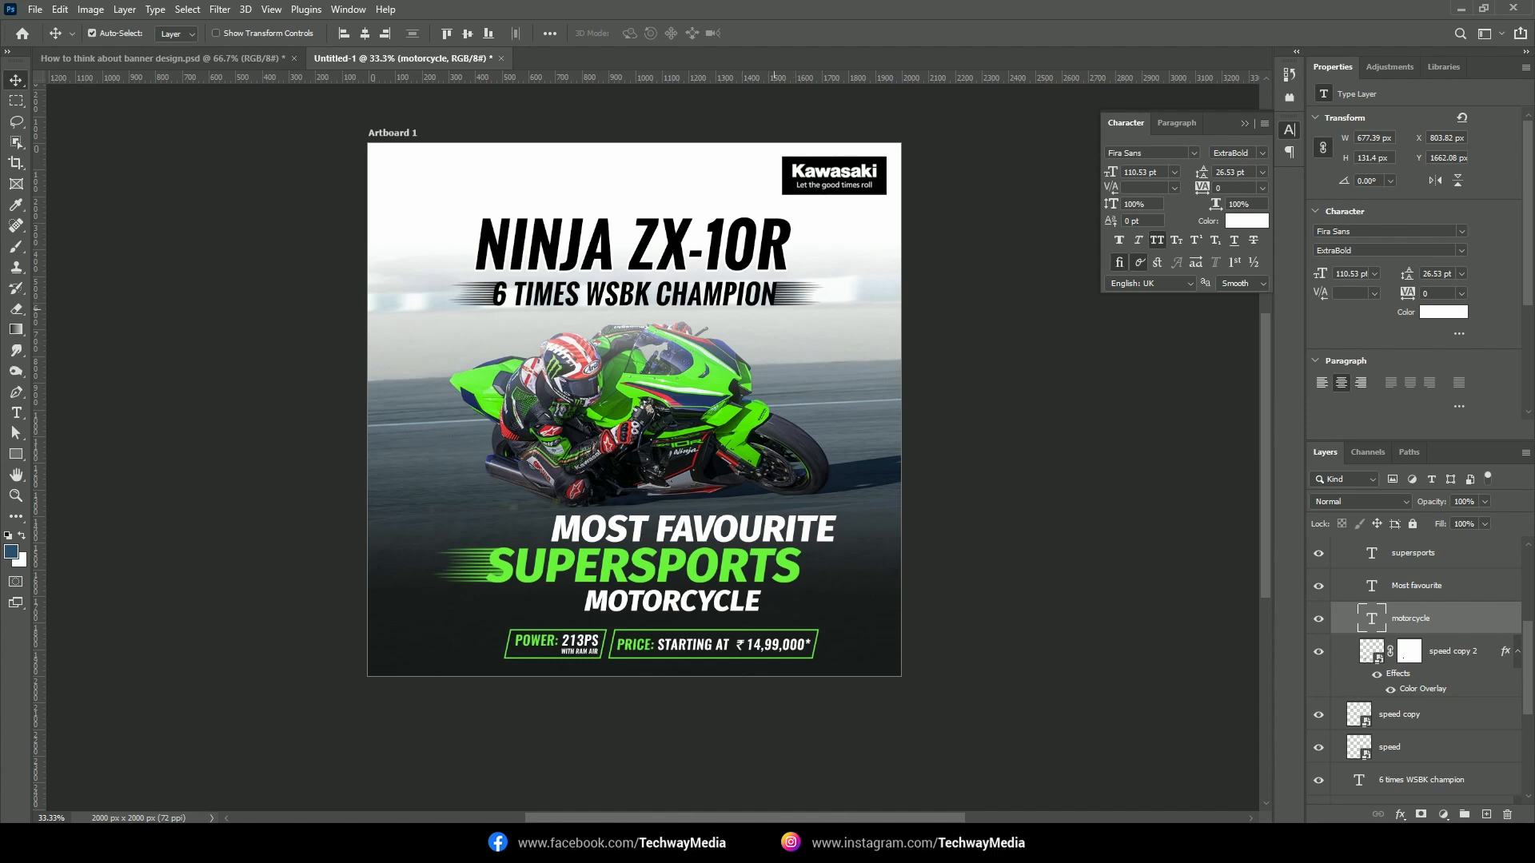
pyautogui.click(790, 294)
pyautogui.click(479, 295)
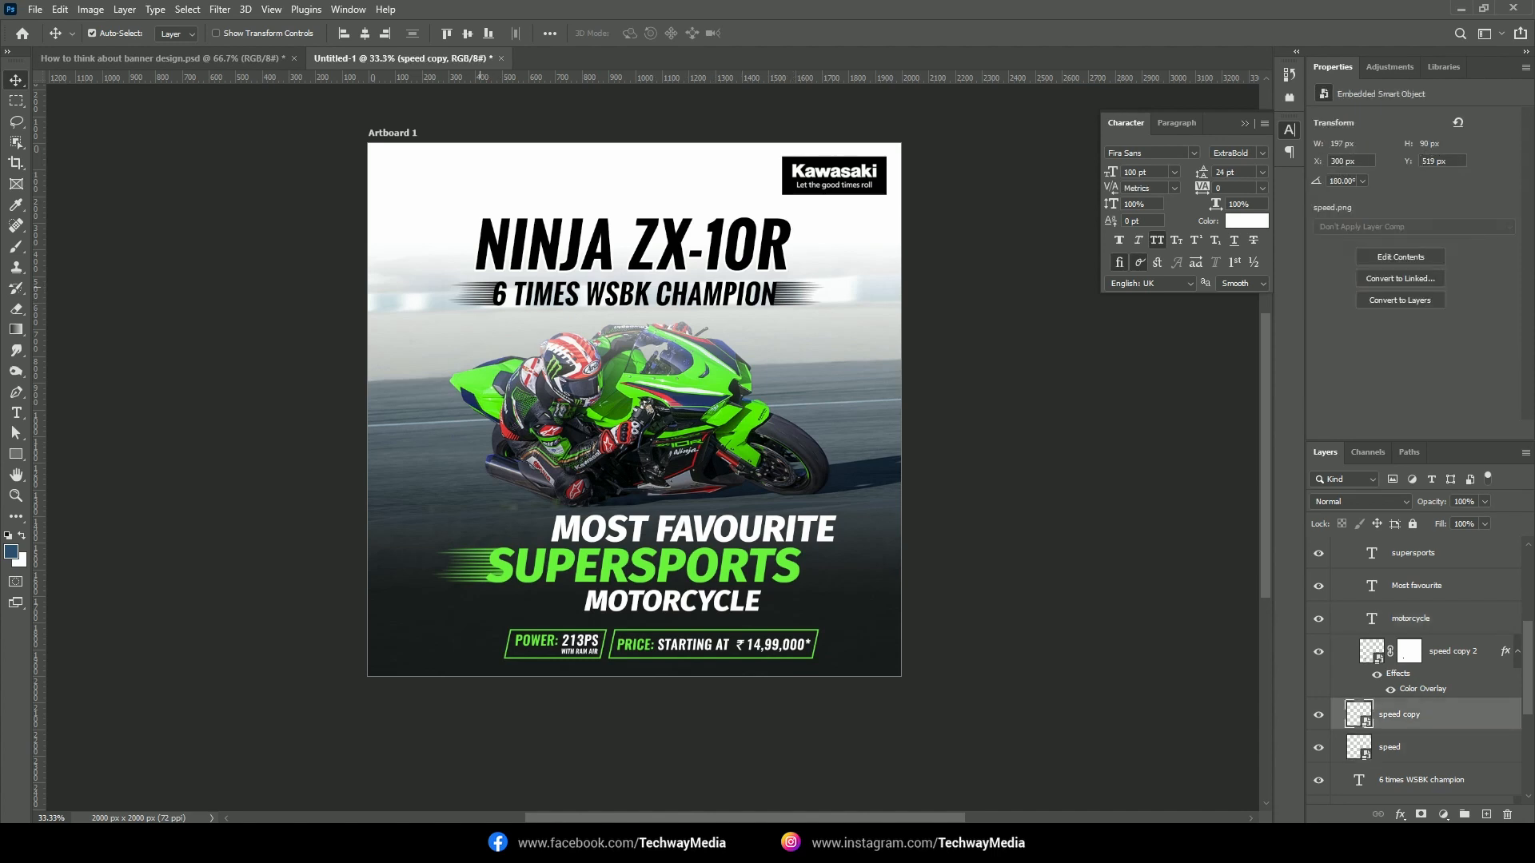